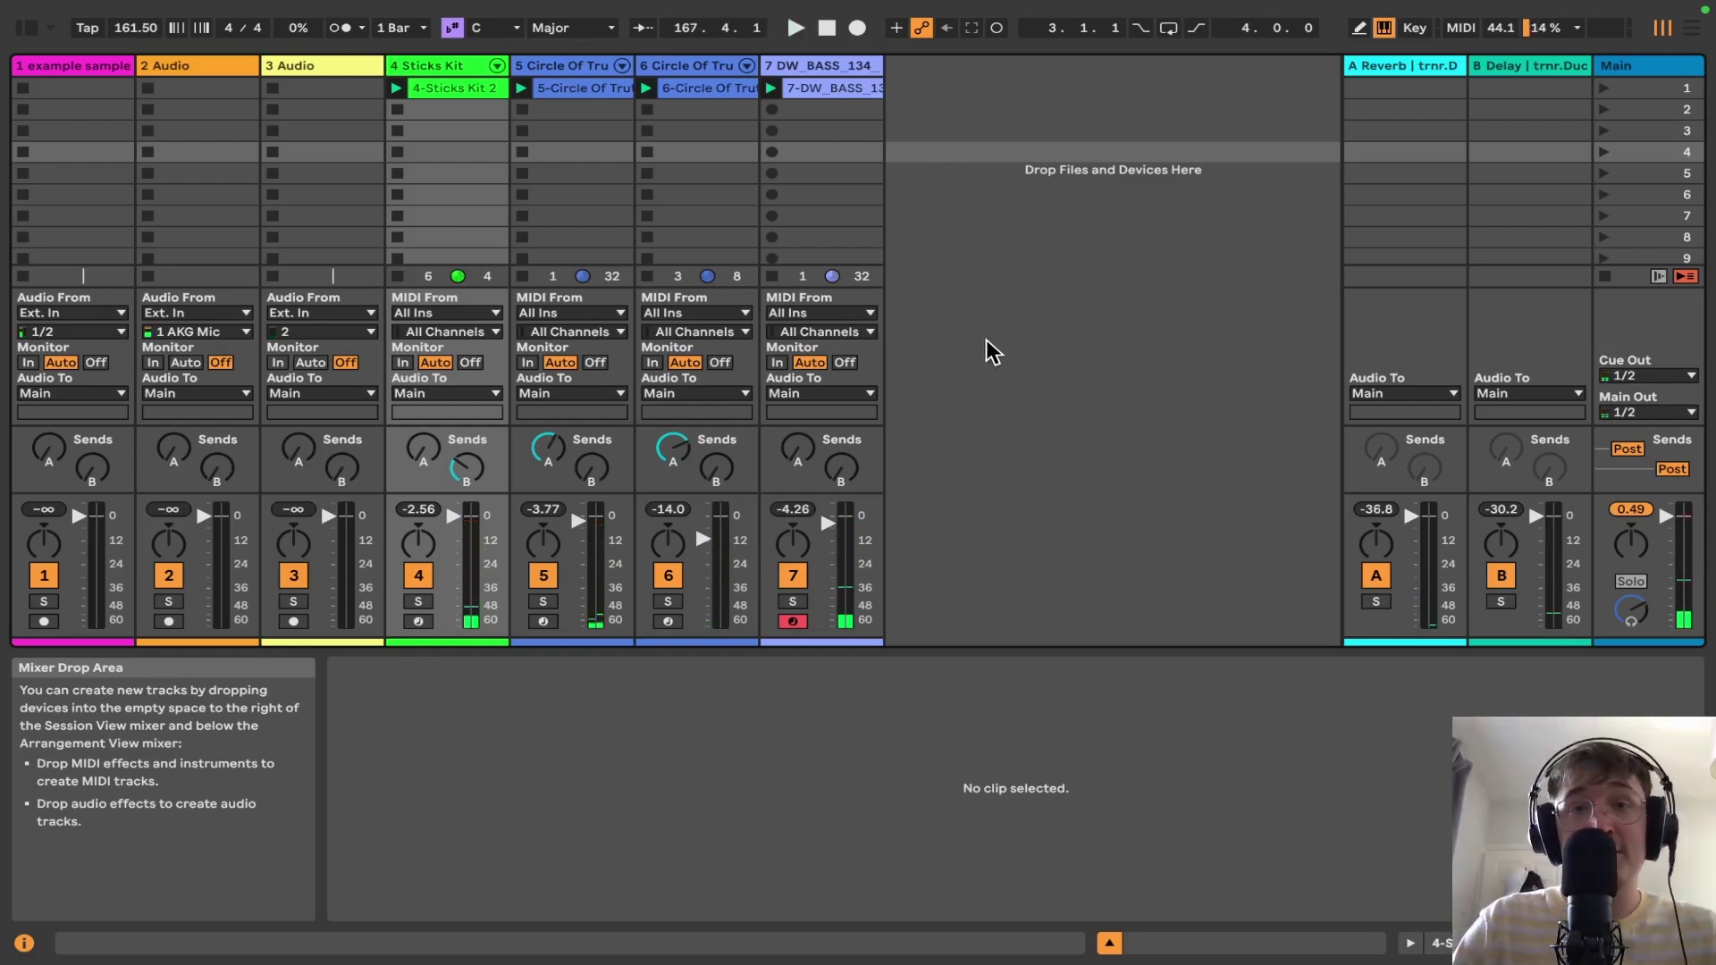
- Open the Live settings and consult the manual's section on File & Folder settings
key("super+comma")
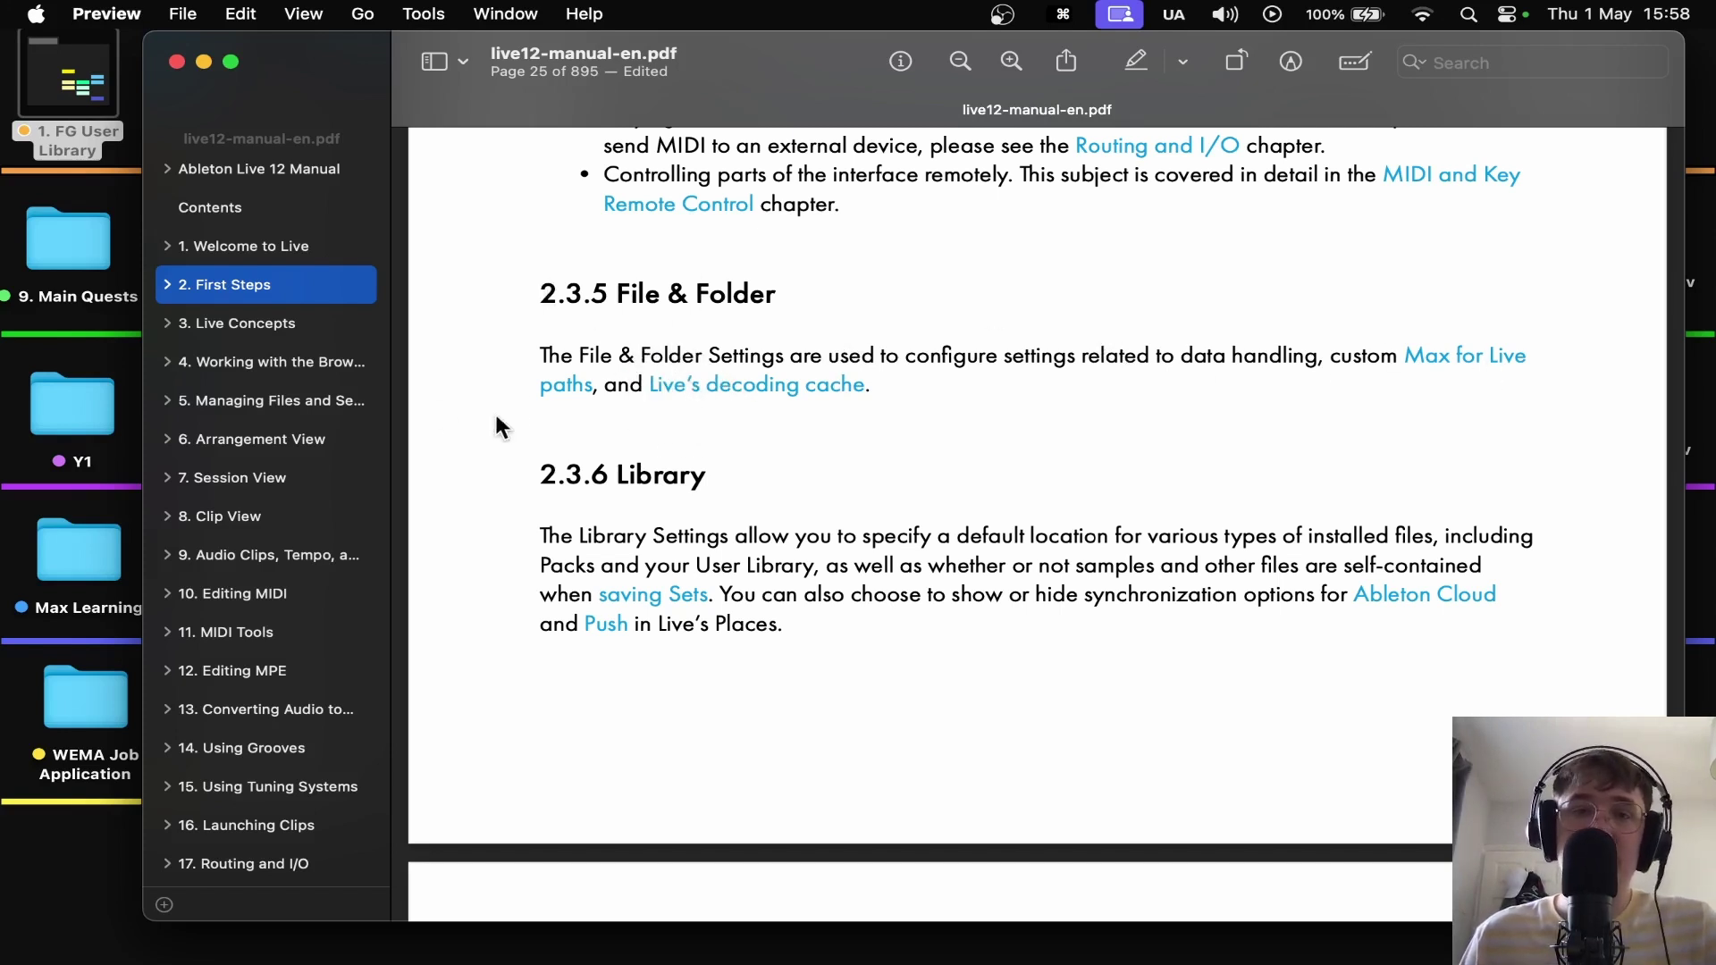
key("ctrl+Right")
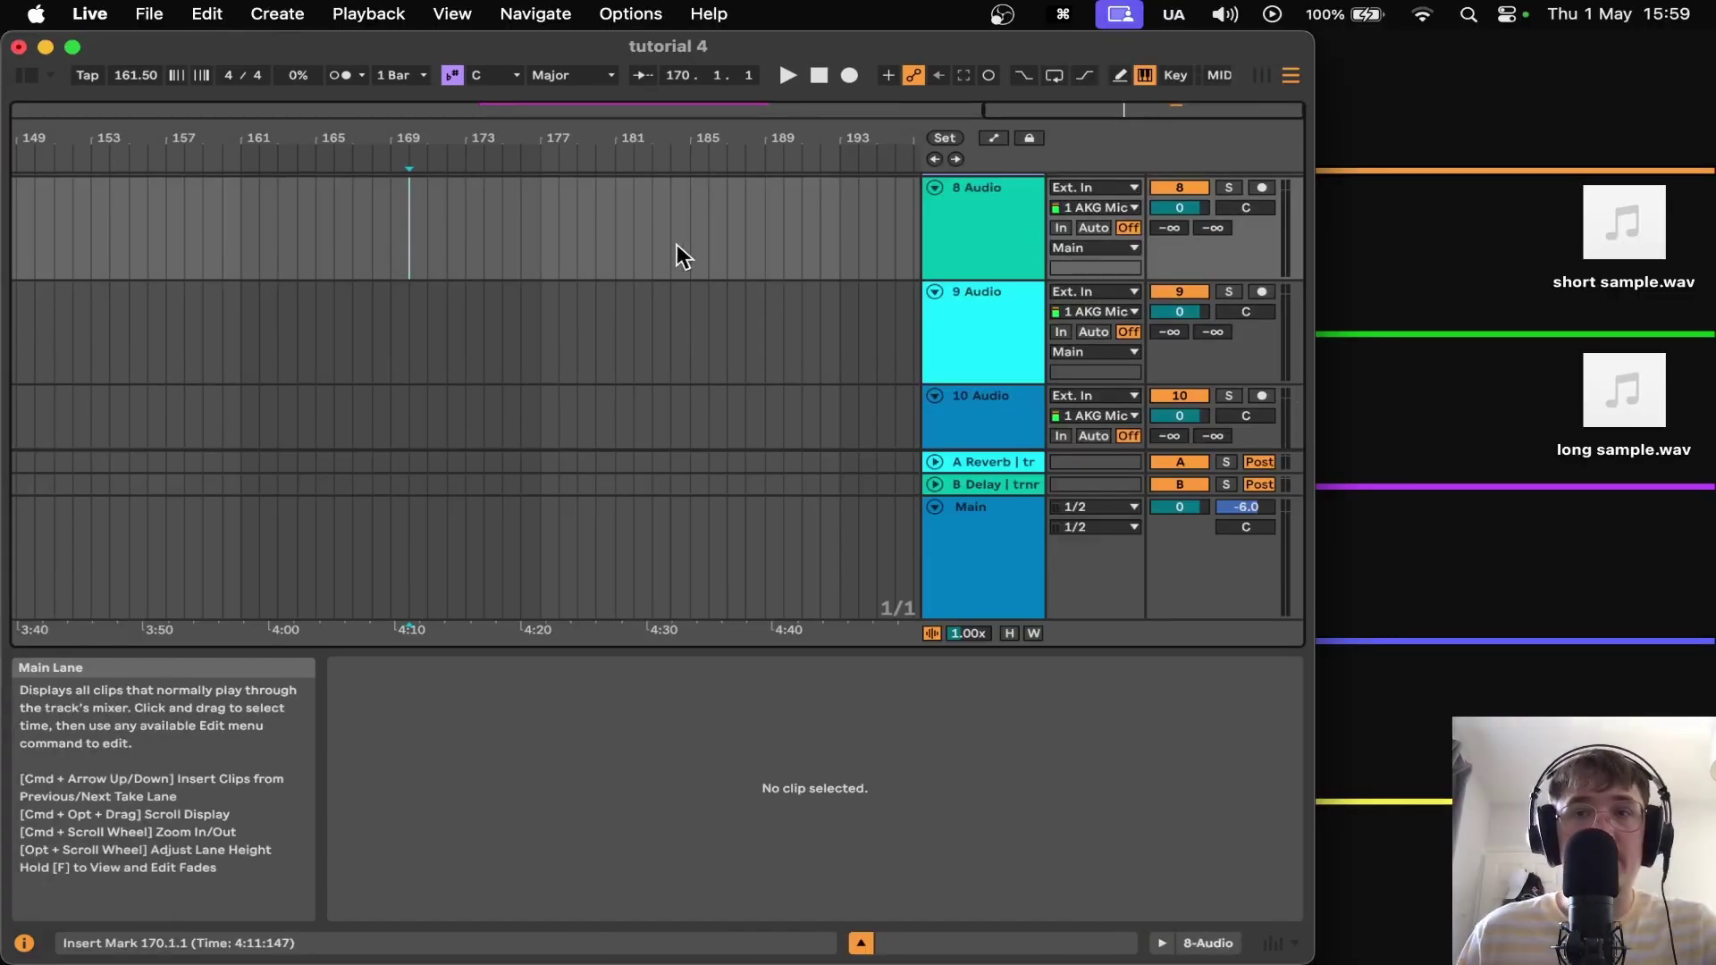
- Import short sample.wav from the desktop onto audio track 8 at bar 177
left_click(1622, 224)
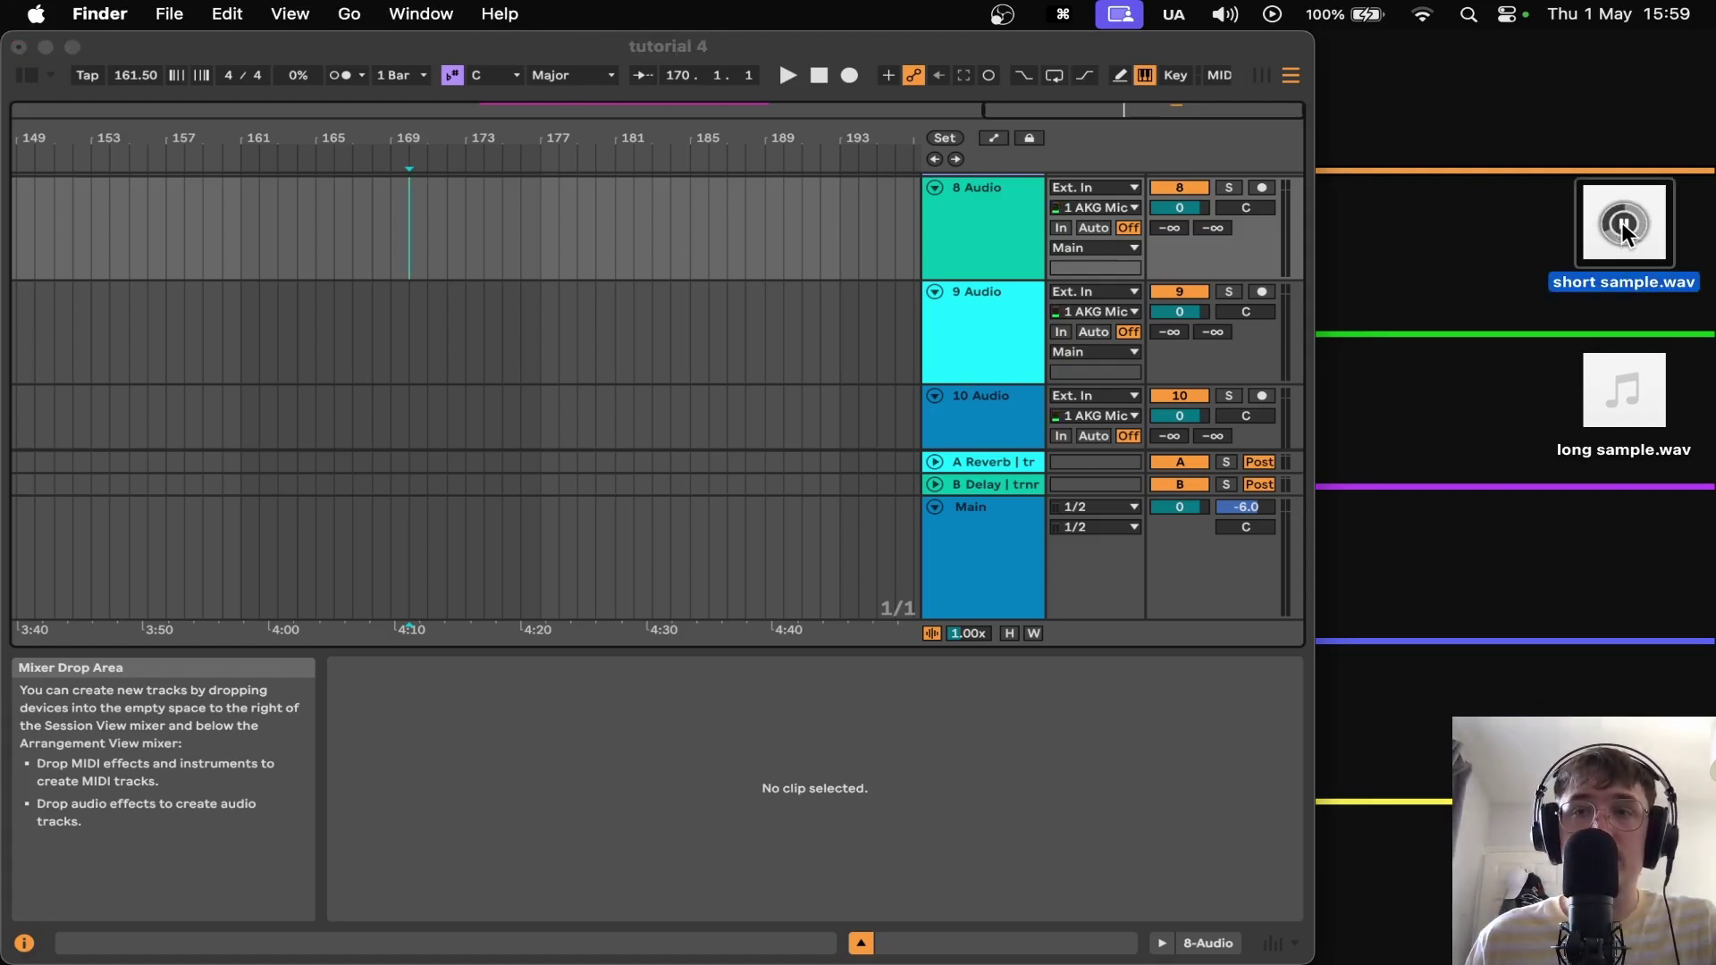
left_click_drag(1623, 242, 546, 246)
scroll(545, 246, "up", 2)
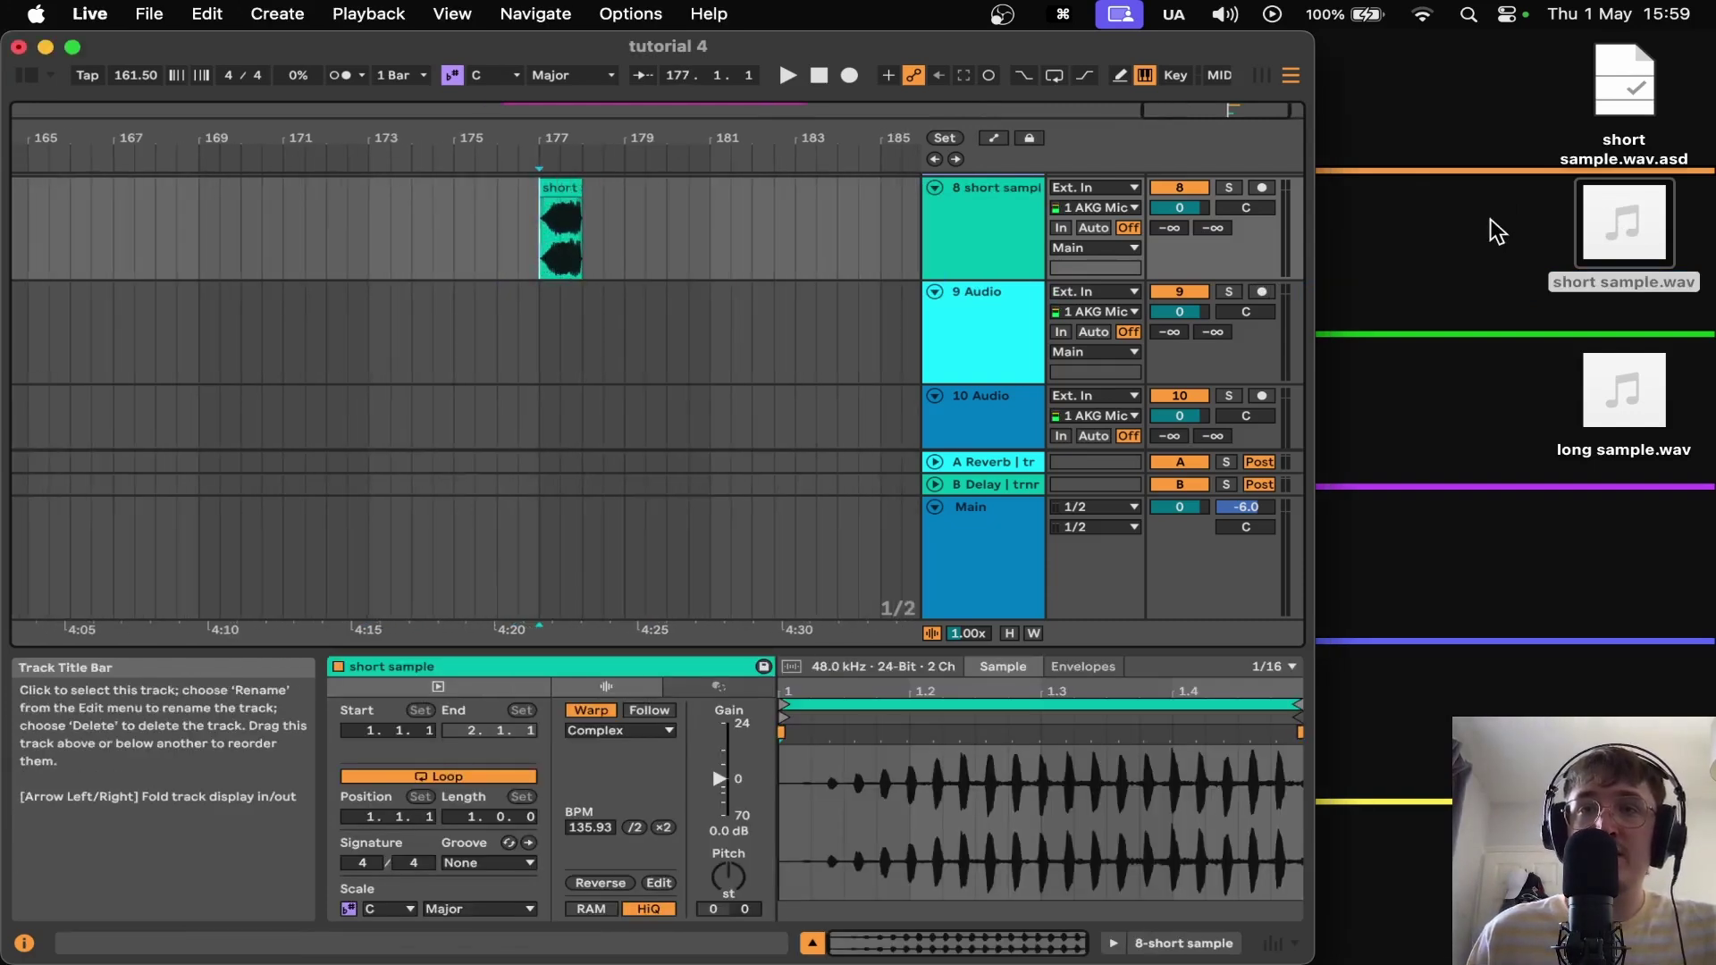
- Examine the short sample.wav.asd file on the desktop
left_click(1524, 224)
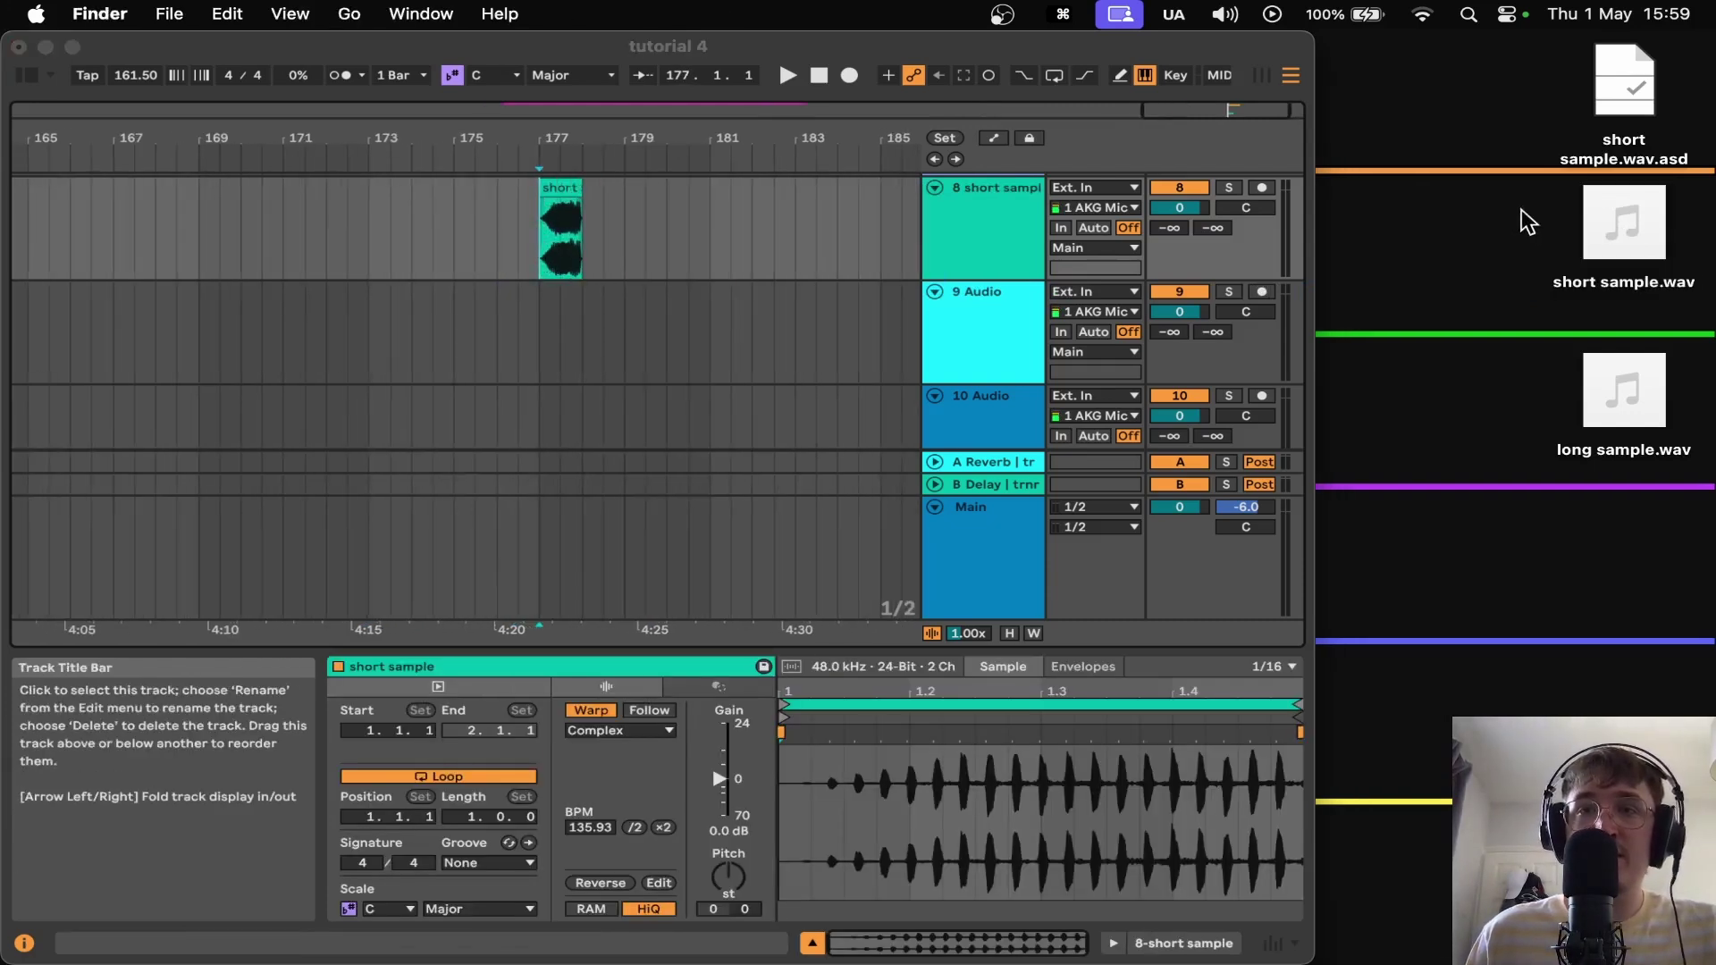
left_click(1620, 100)
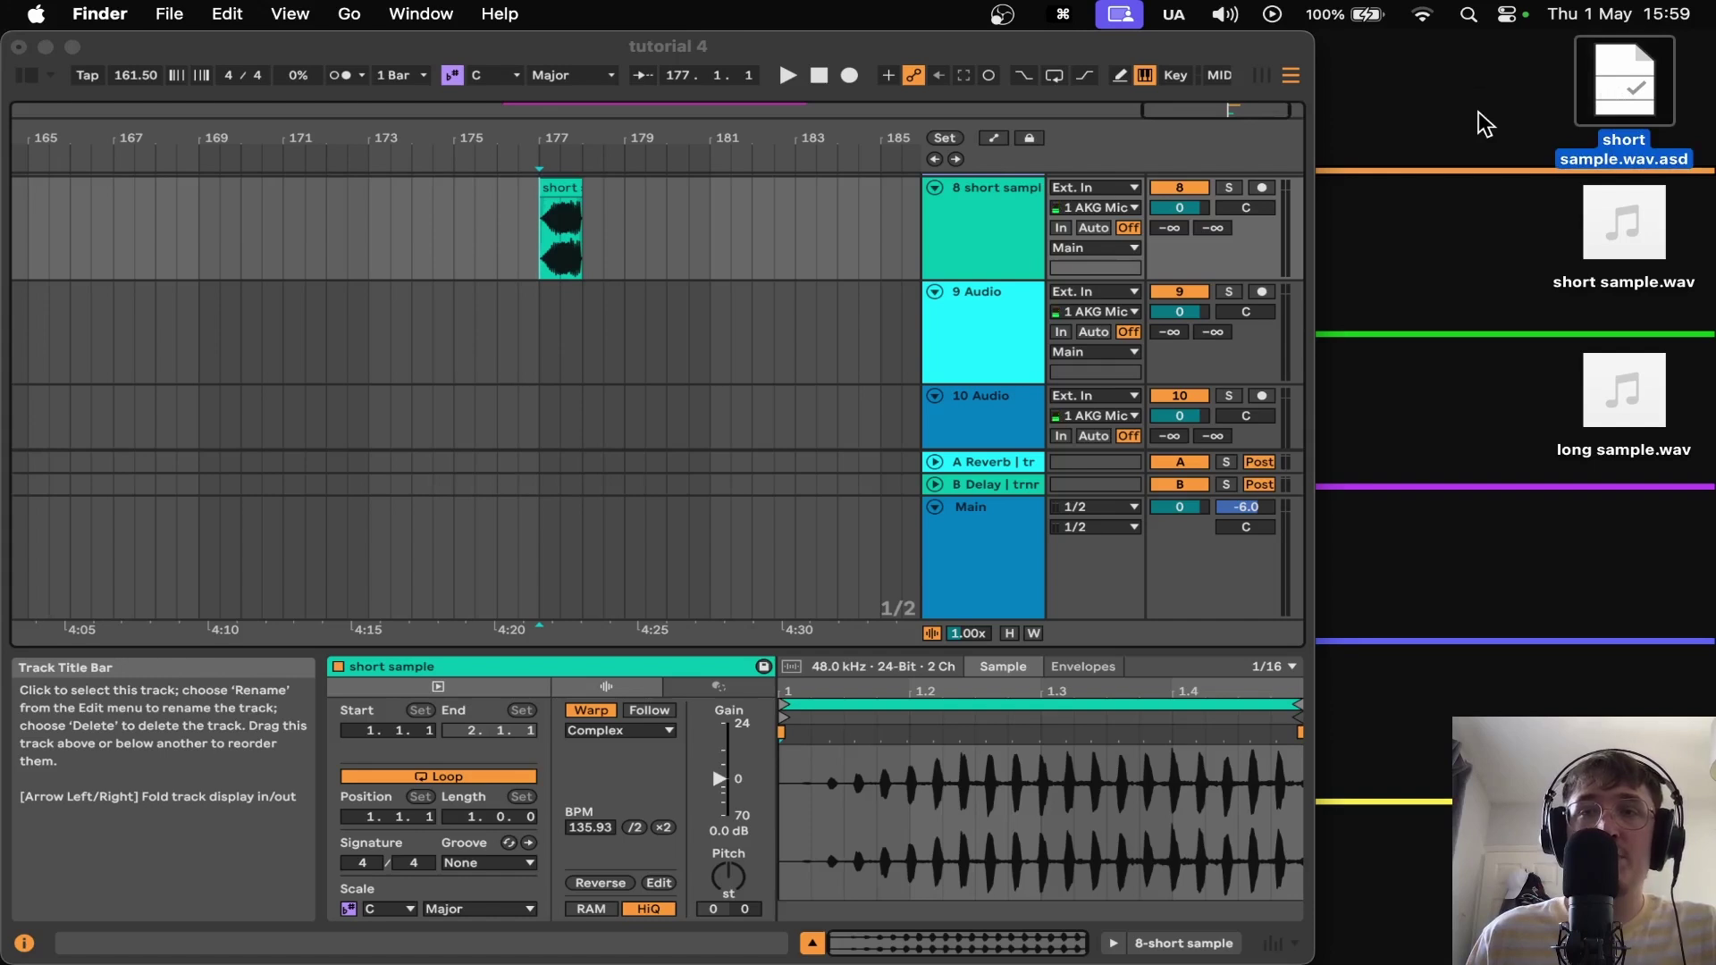
left_click(1502, 125)
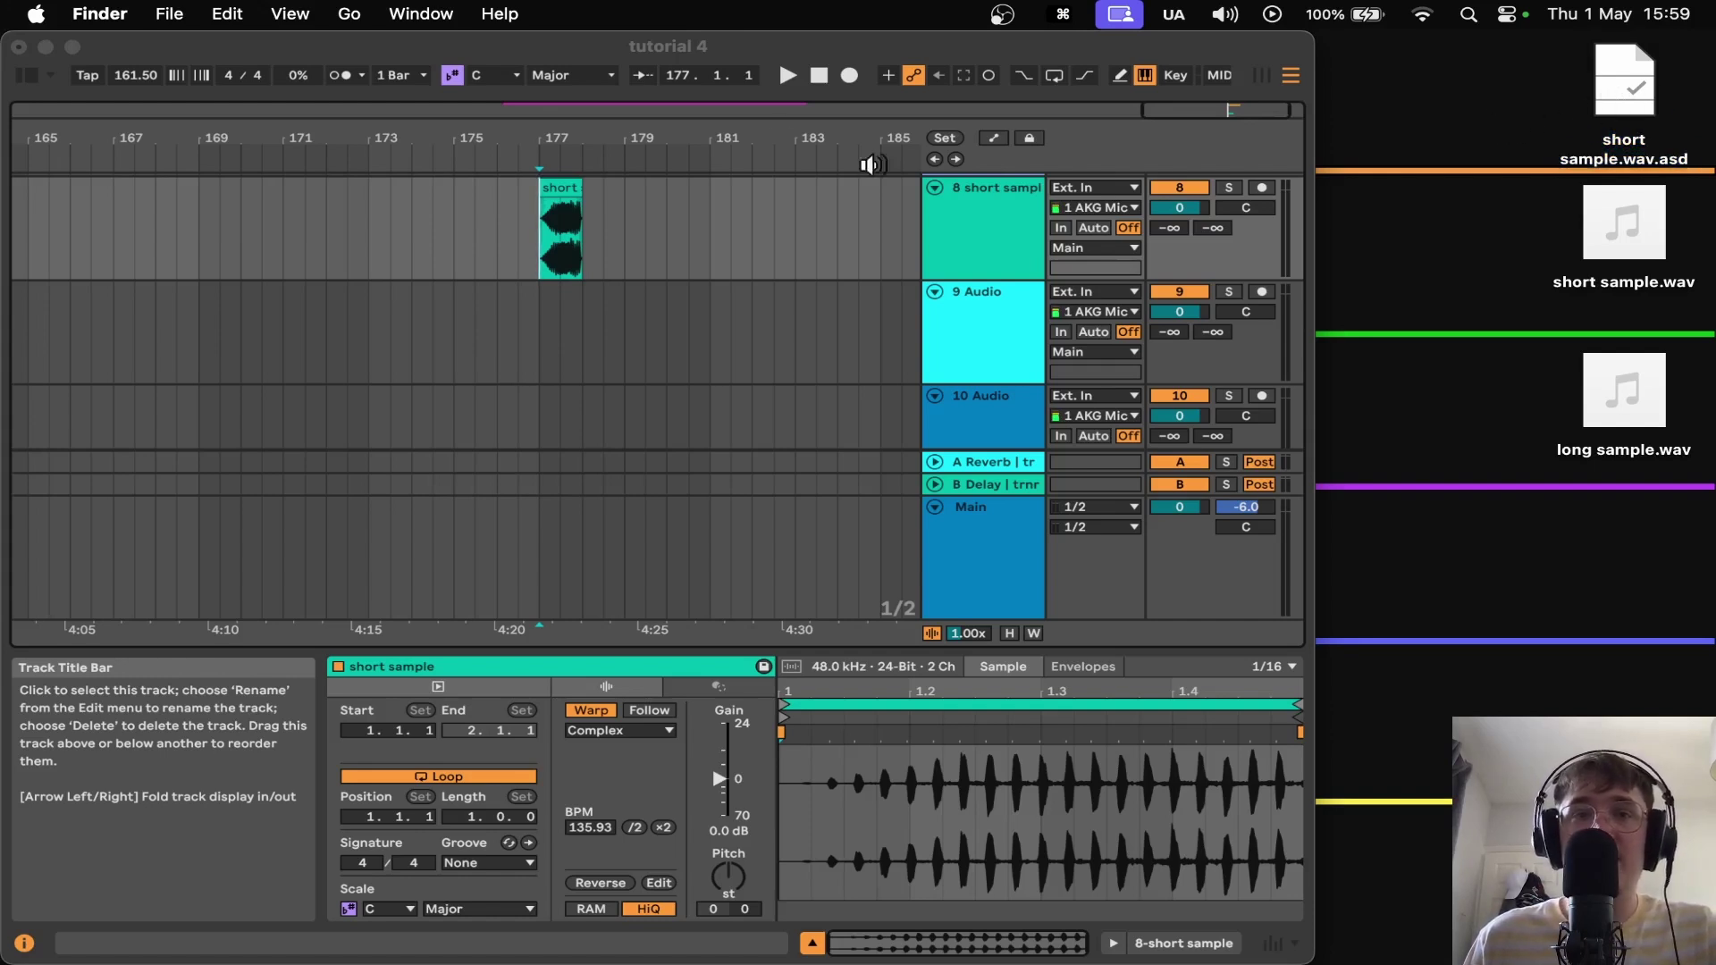
- Delete the short sample clip at bar 177 from track 8
left_click(570, 240)
scroll(569, 243, "up", 3)
left_click(594, 193)
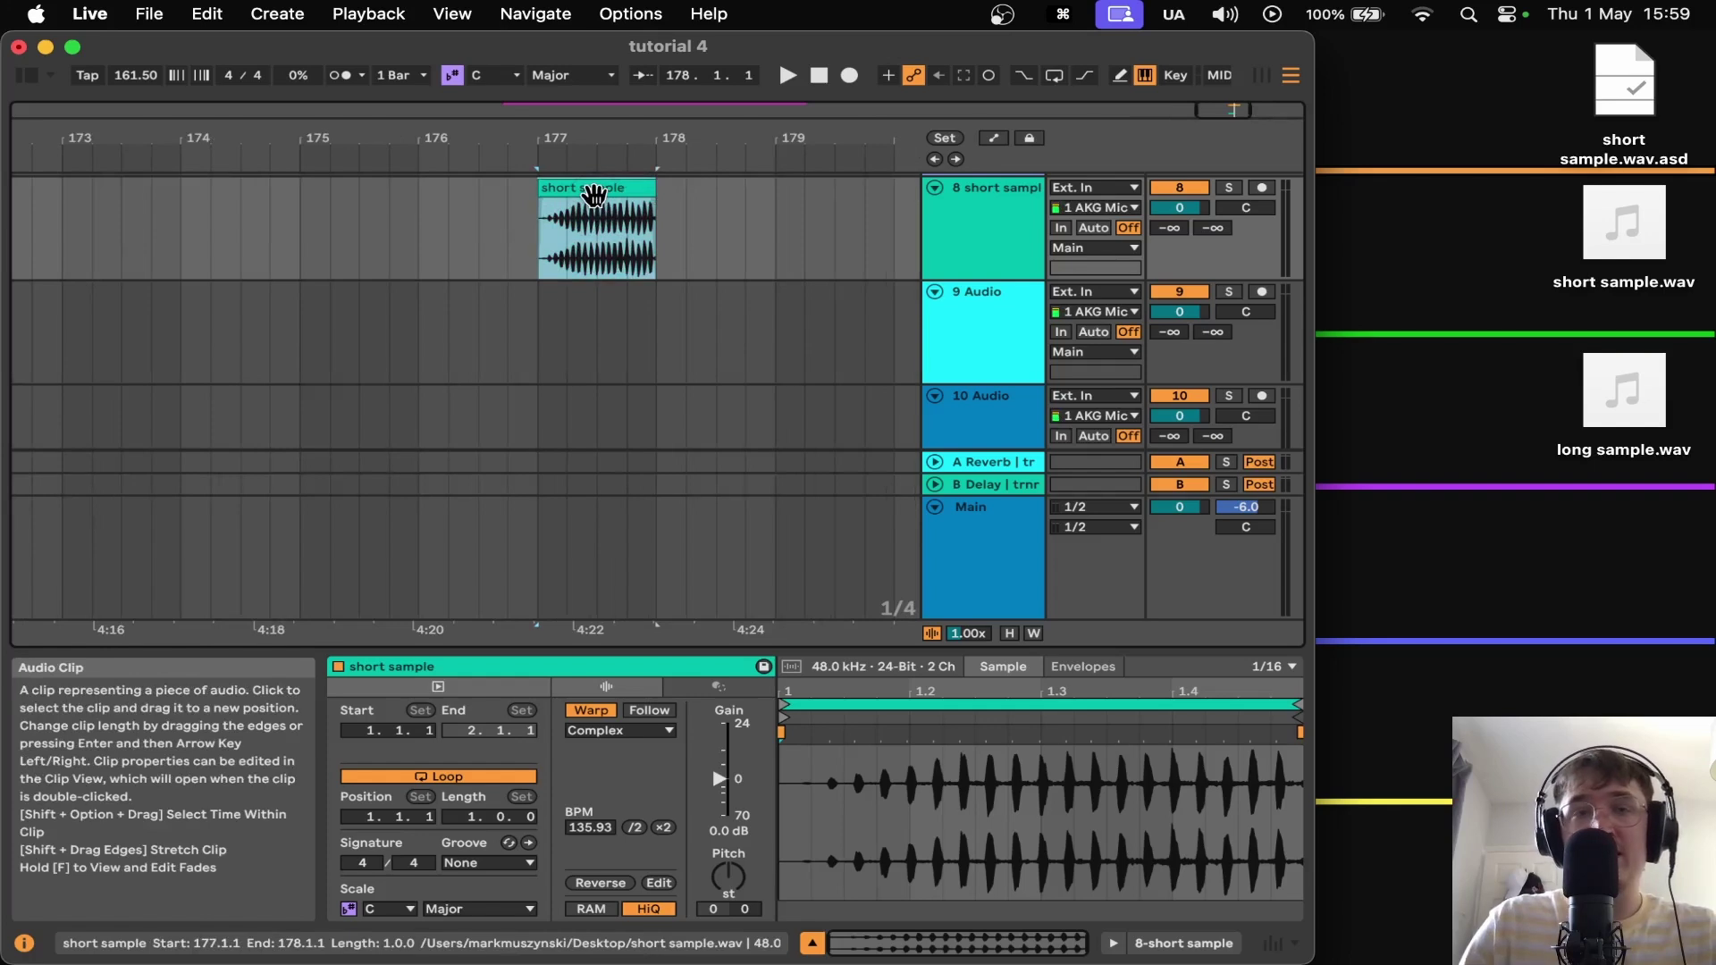
key("Delete")
- Re-import short sample.wav onto track 8 at 177.3.1 and delete that clip again
left_click(1436, 218)
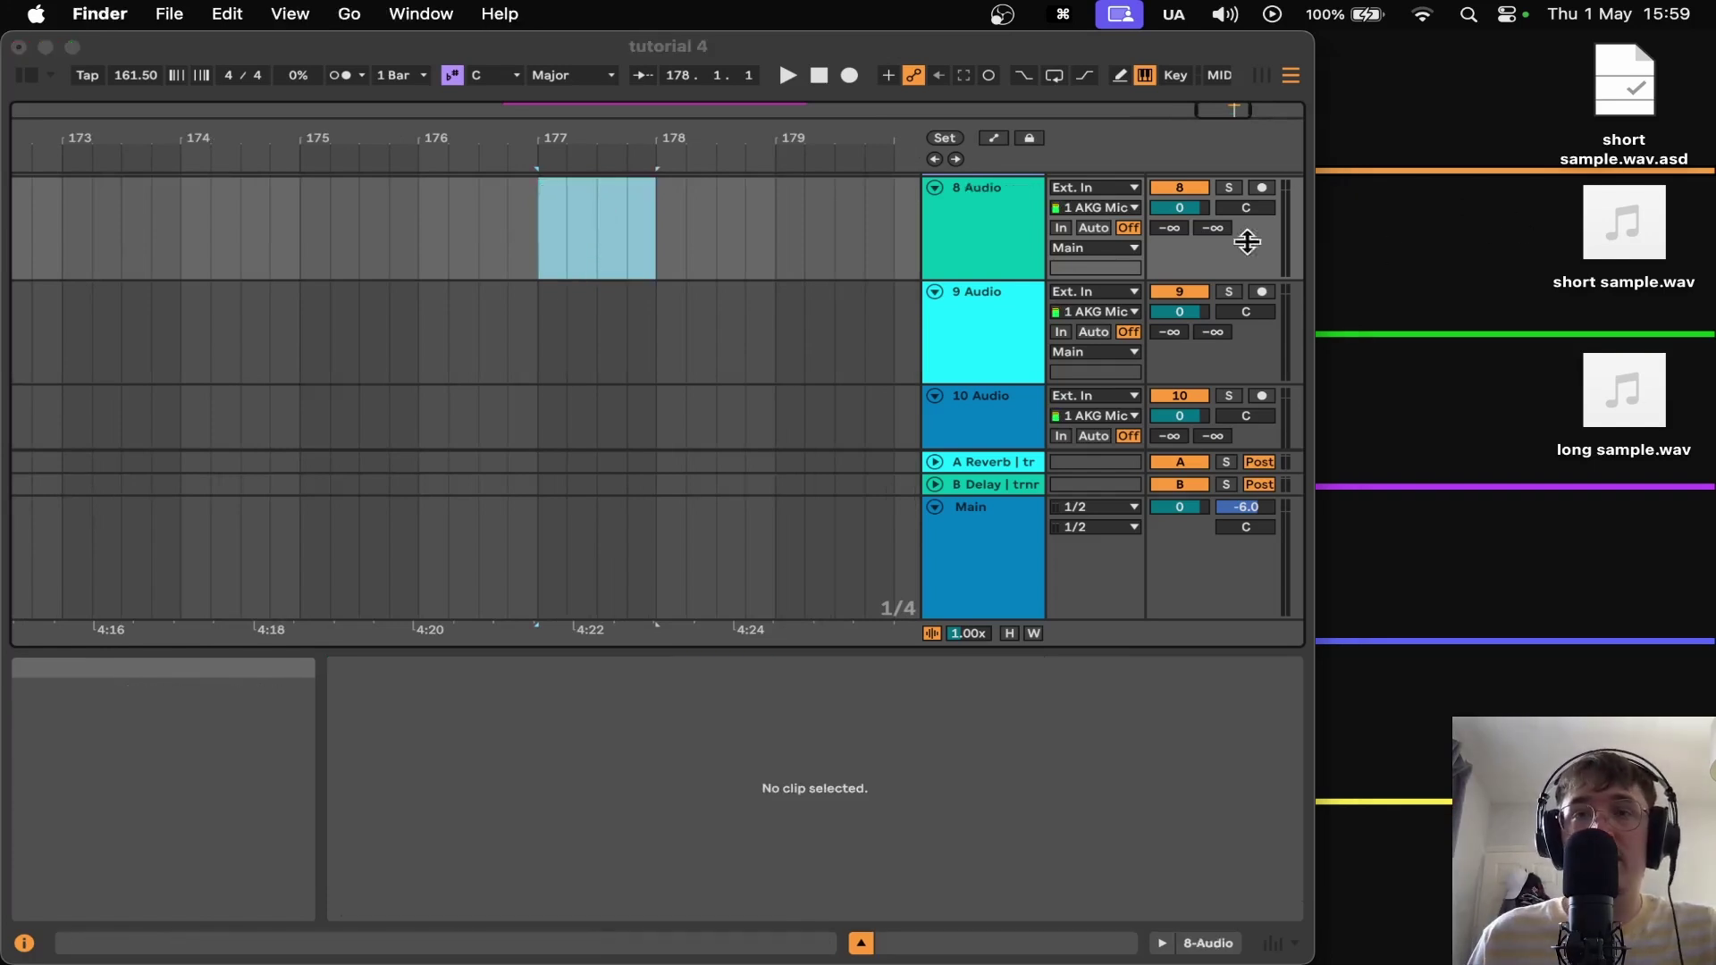
left_click(1248, 241)
left_click_drag(1624, 223, 592, 245)
left_click(592, 245)
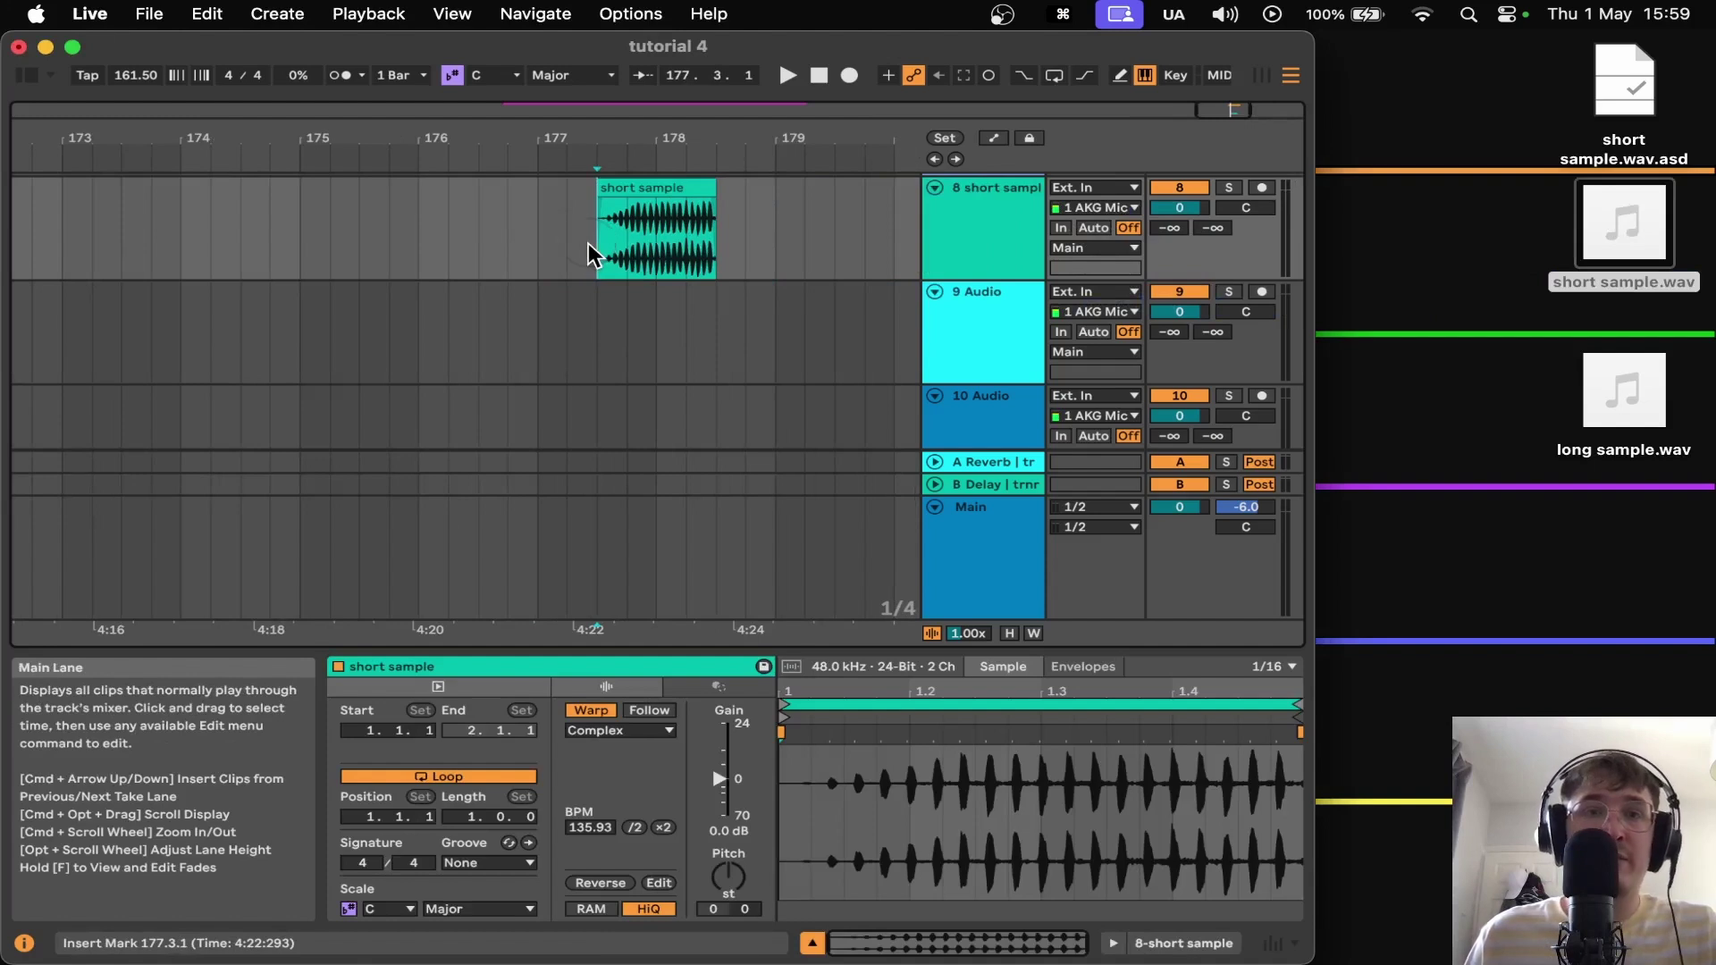
left_click(715, 243)
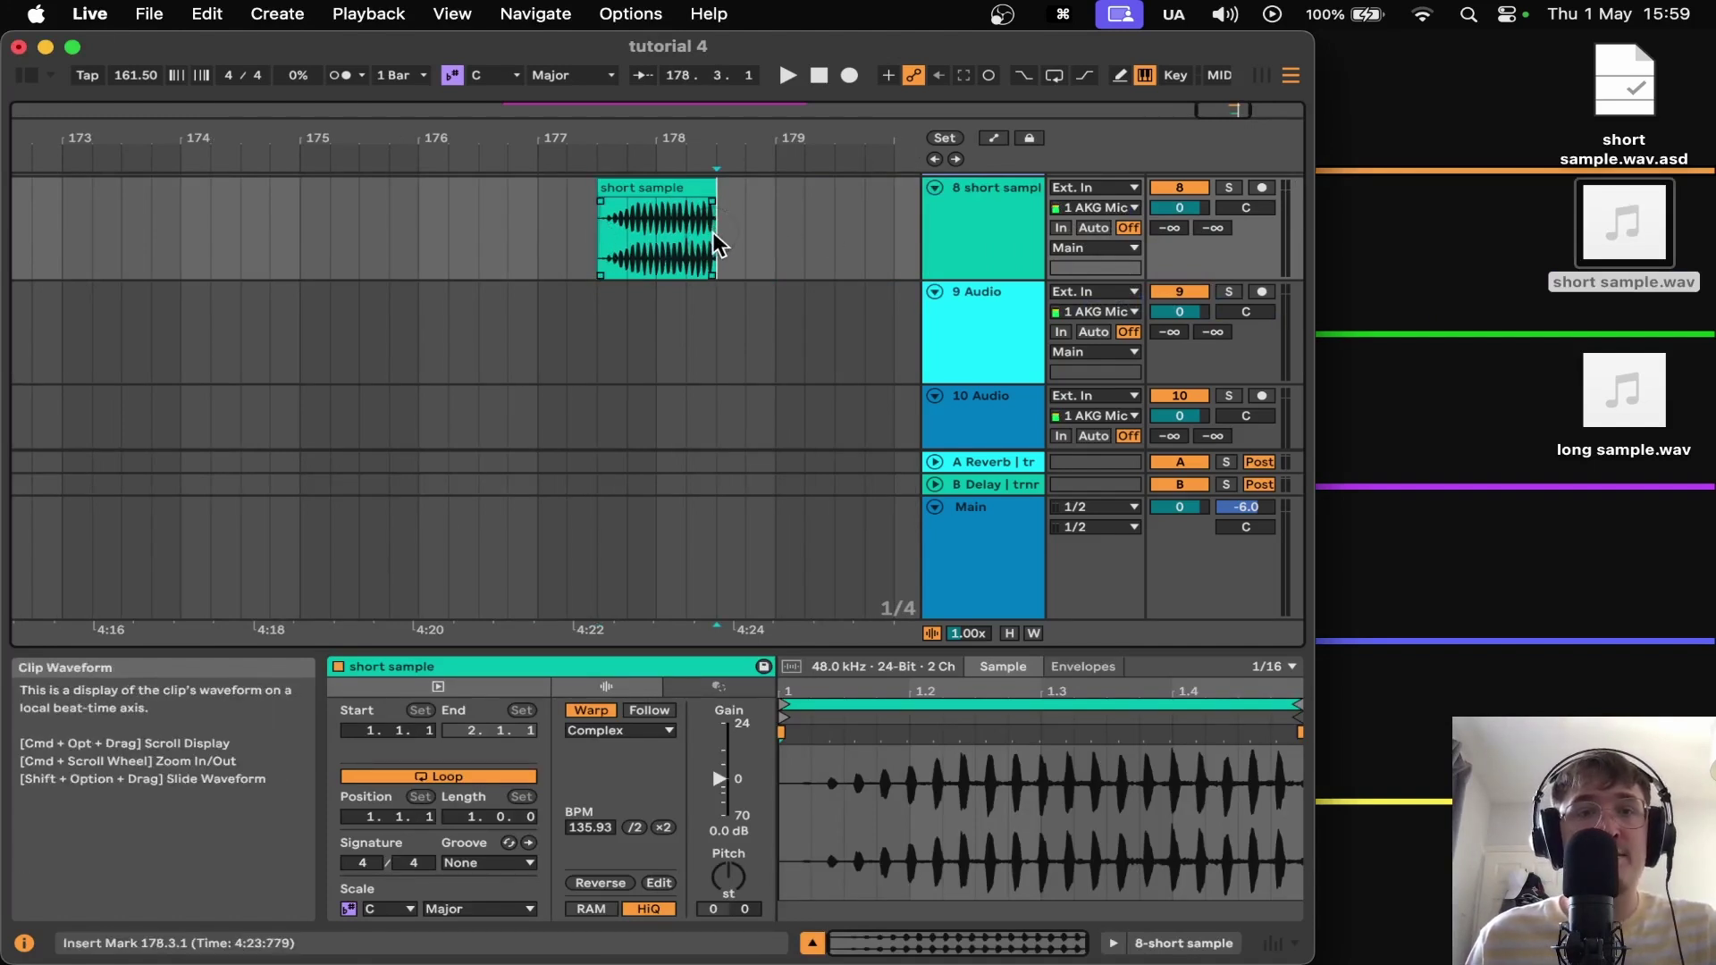
left_click(684, 191)
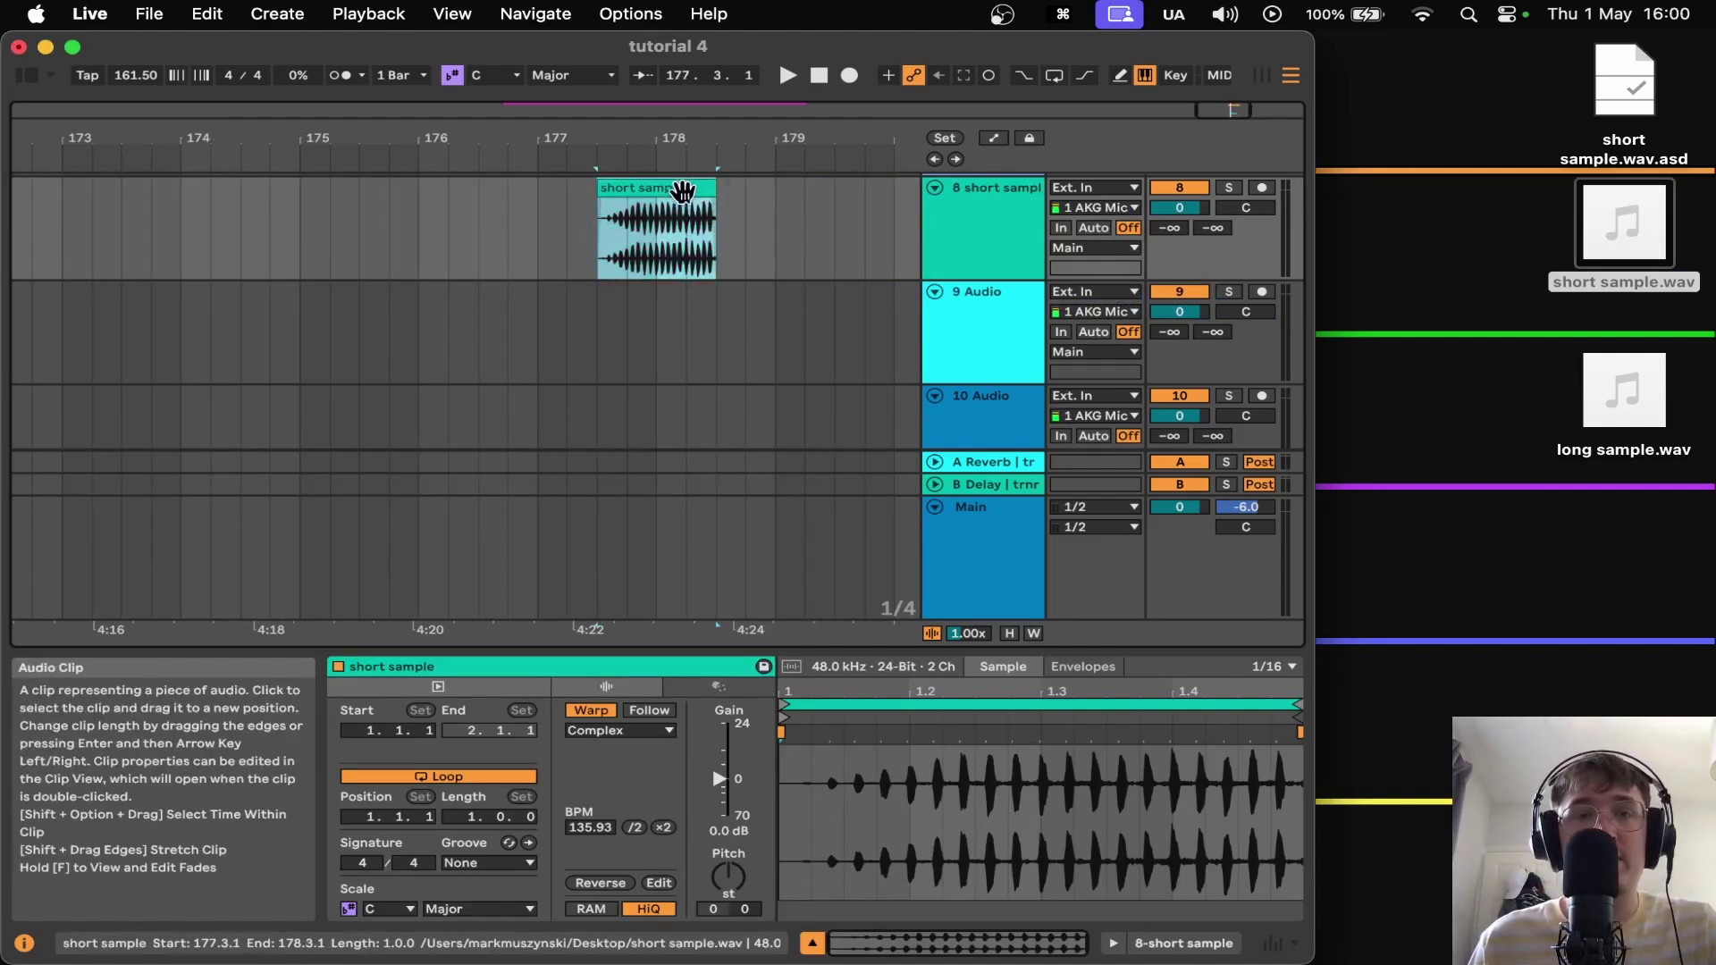
left_click(672, 201)
- Review the Create Analysis Files option in the File & Folder settings
key("super+comma")
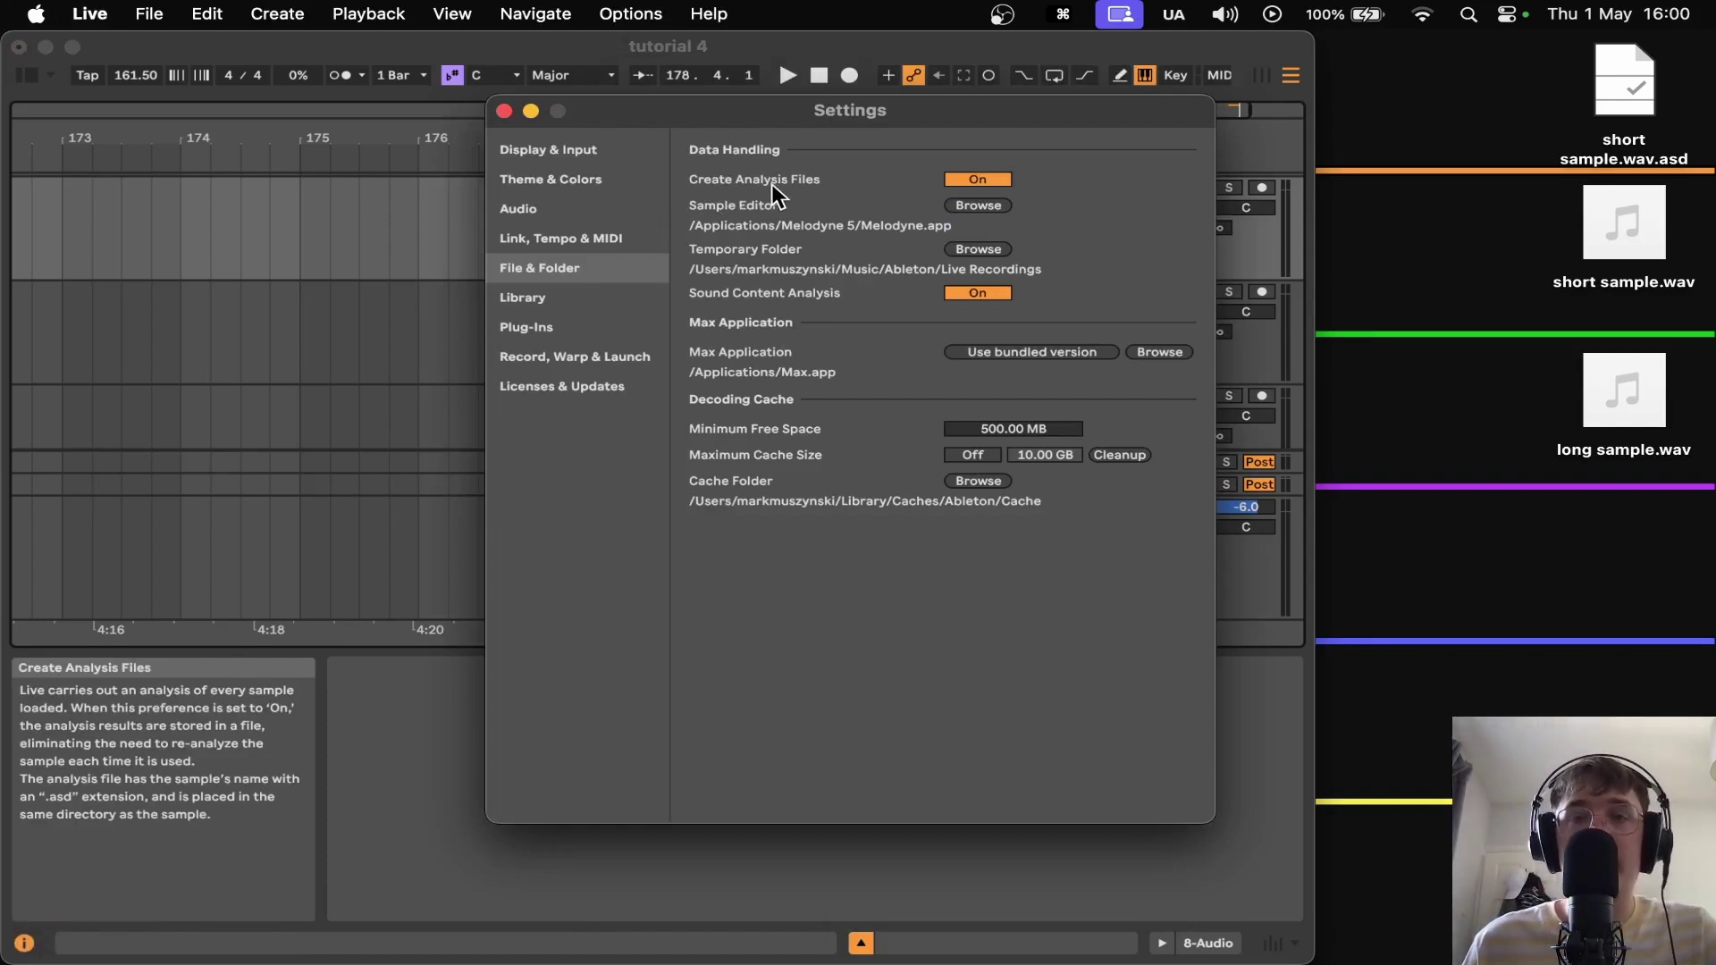
key("Escape")
- Import long sample.wav from the desktop onto track 8 at 176.3.1, inspect its full length, and delete the clip
left_click(1617, 394)
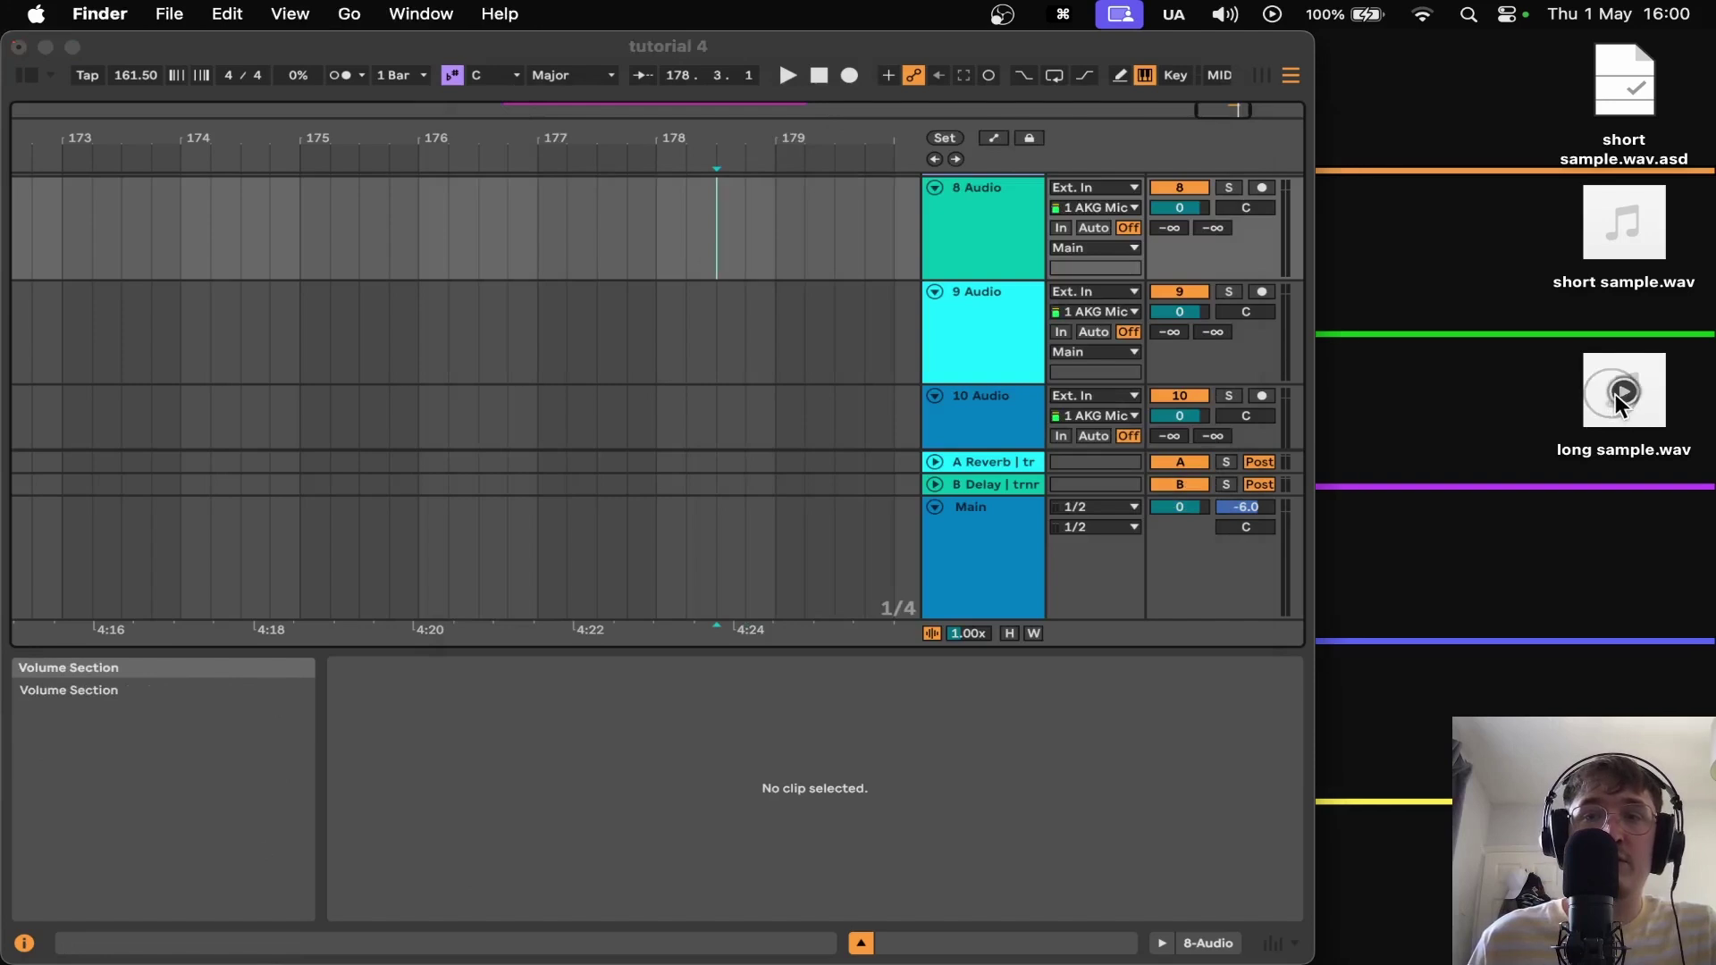
left_click(1508, 367)
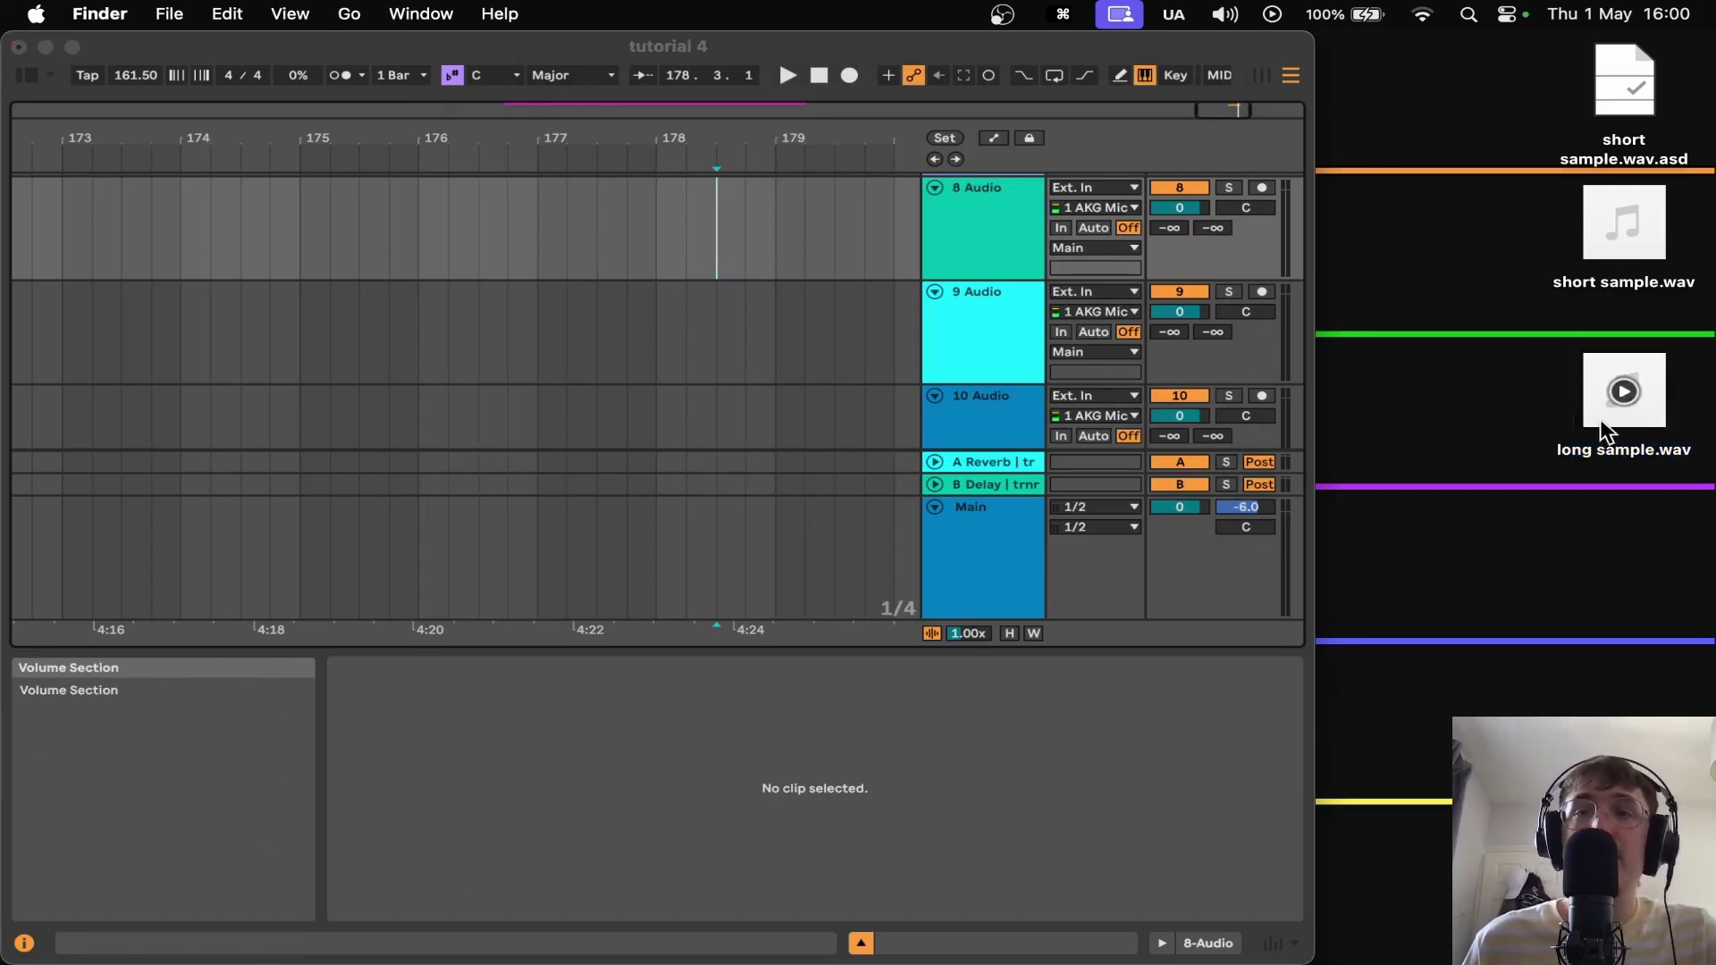
left_click_drag(1602, 411, 475, 238)
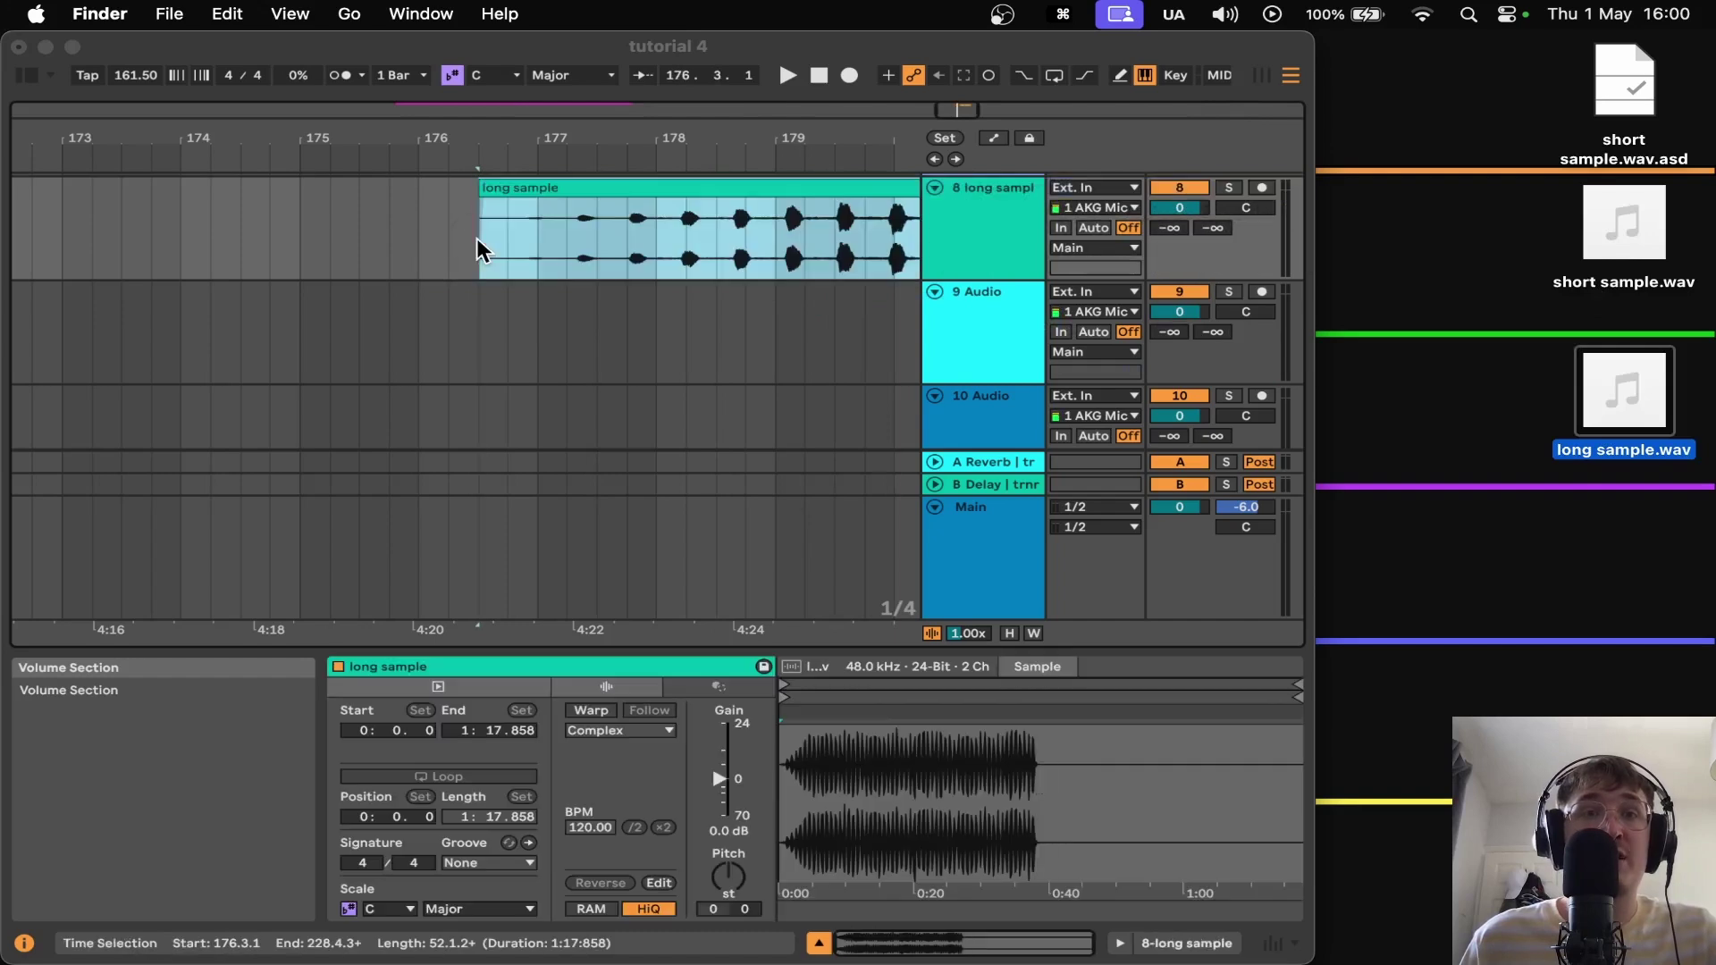
scroll(501, 260, "down", 5)
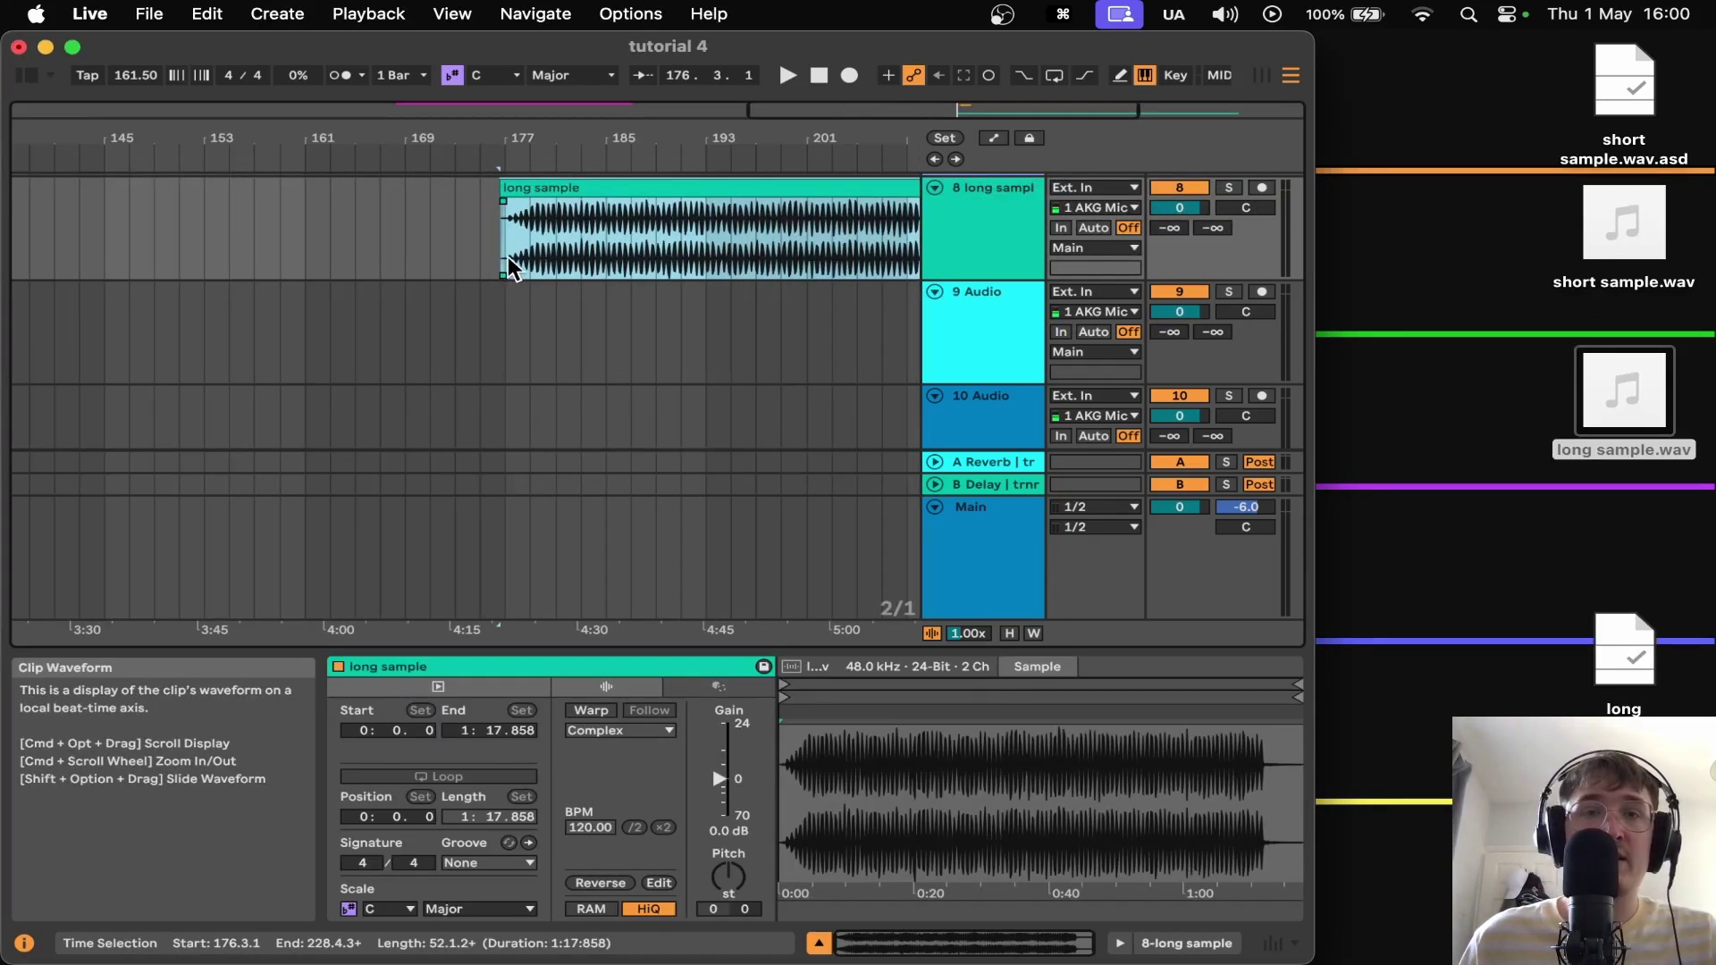
scroll(510, 264, "down", 3)
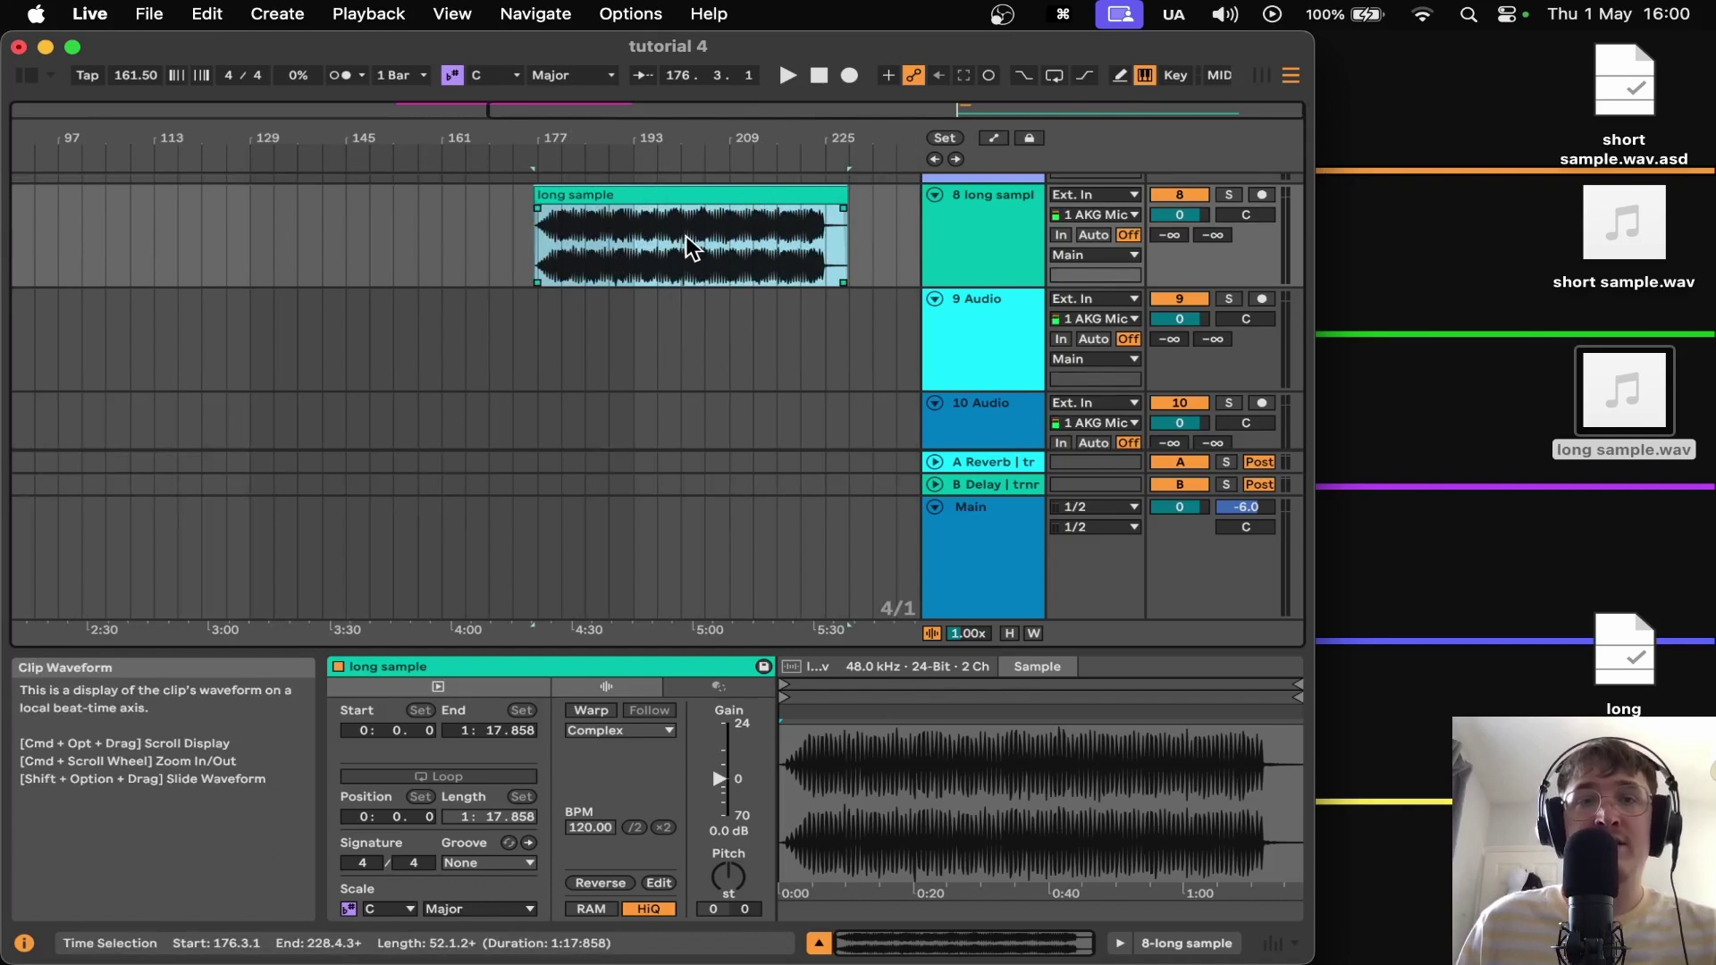
scroll(670, 249, "down", 3)
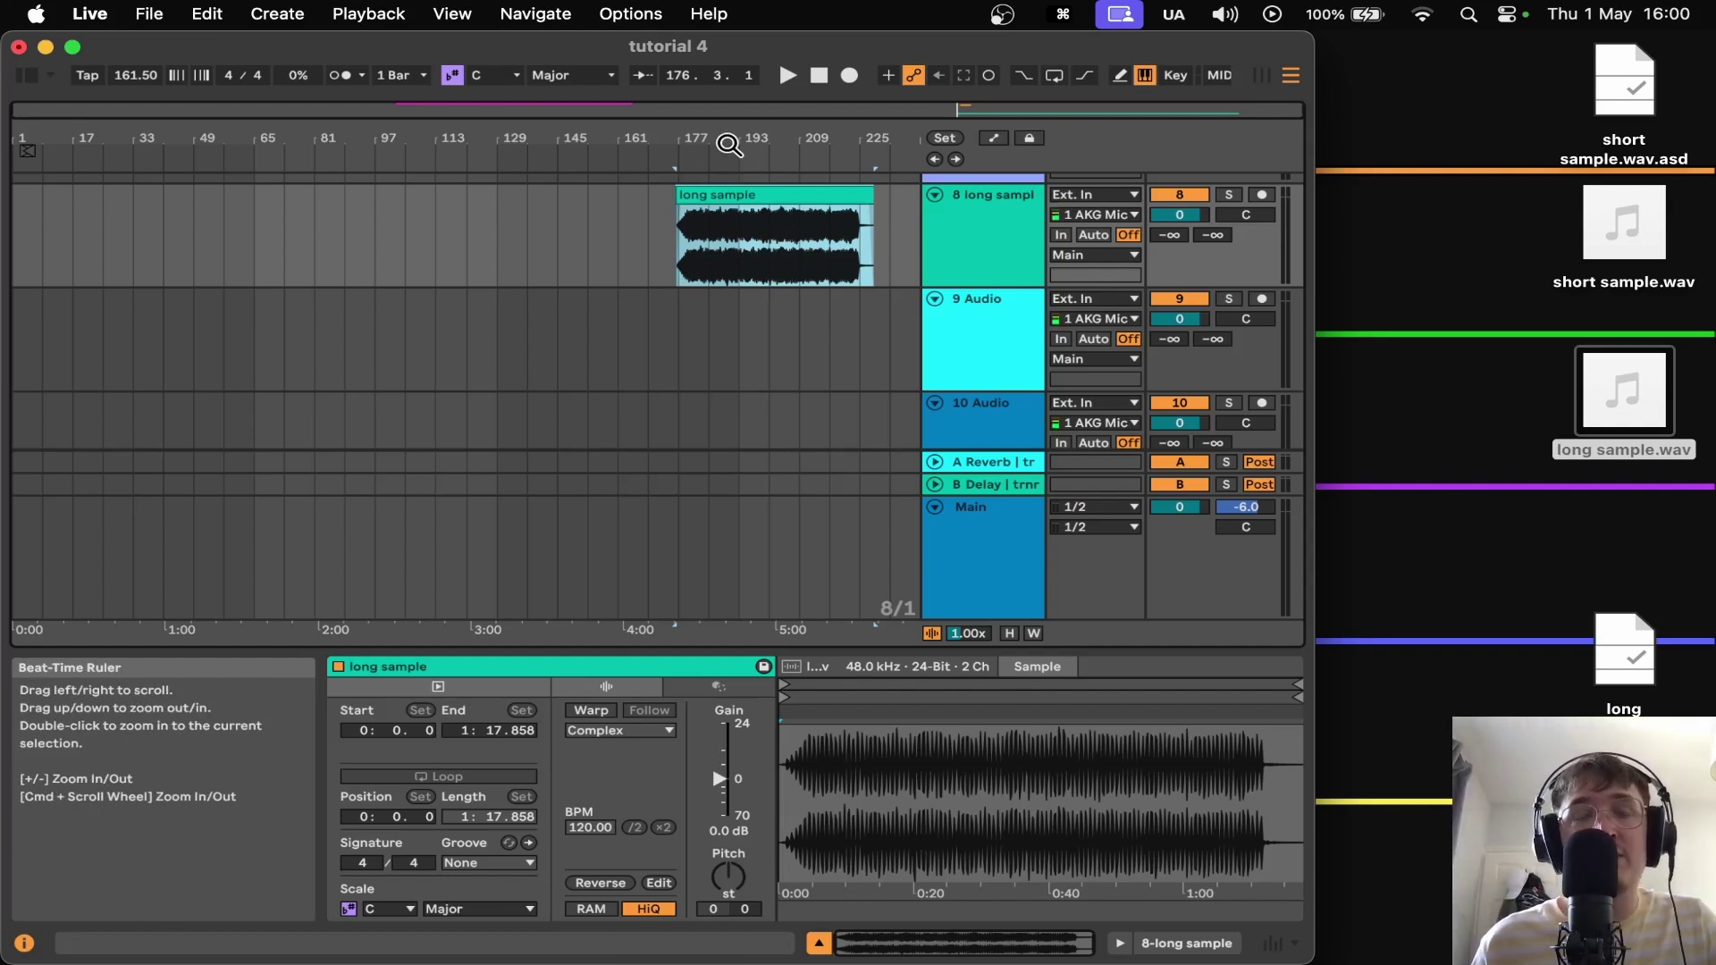
double_click(716, 143)
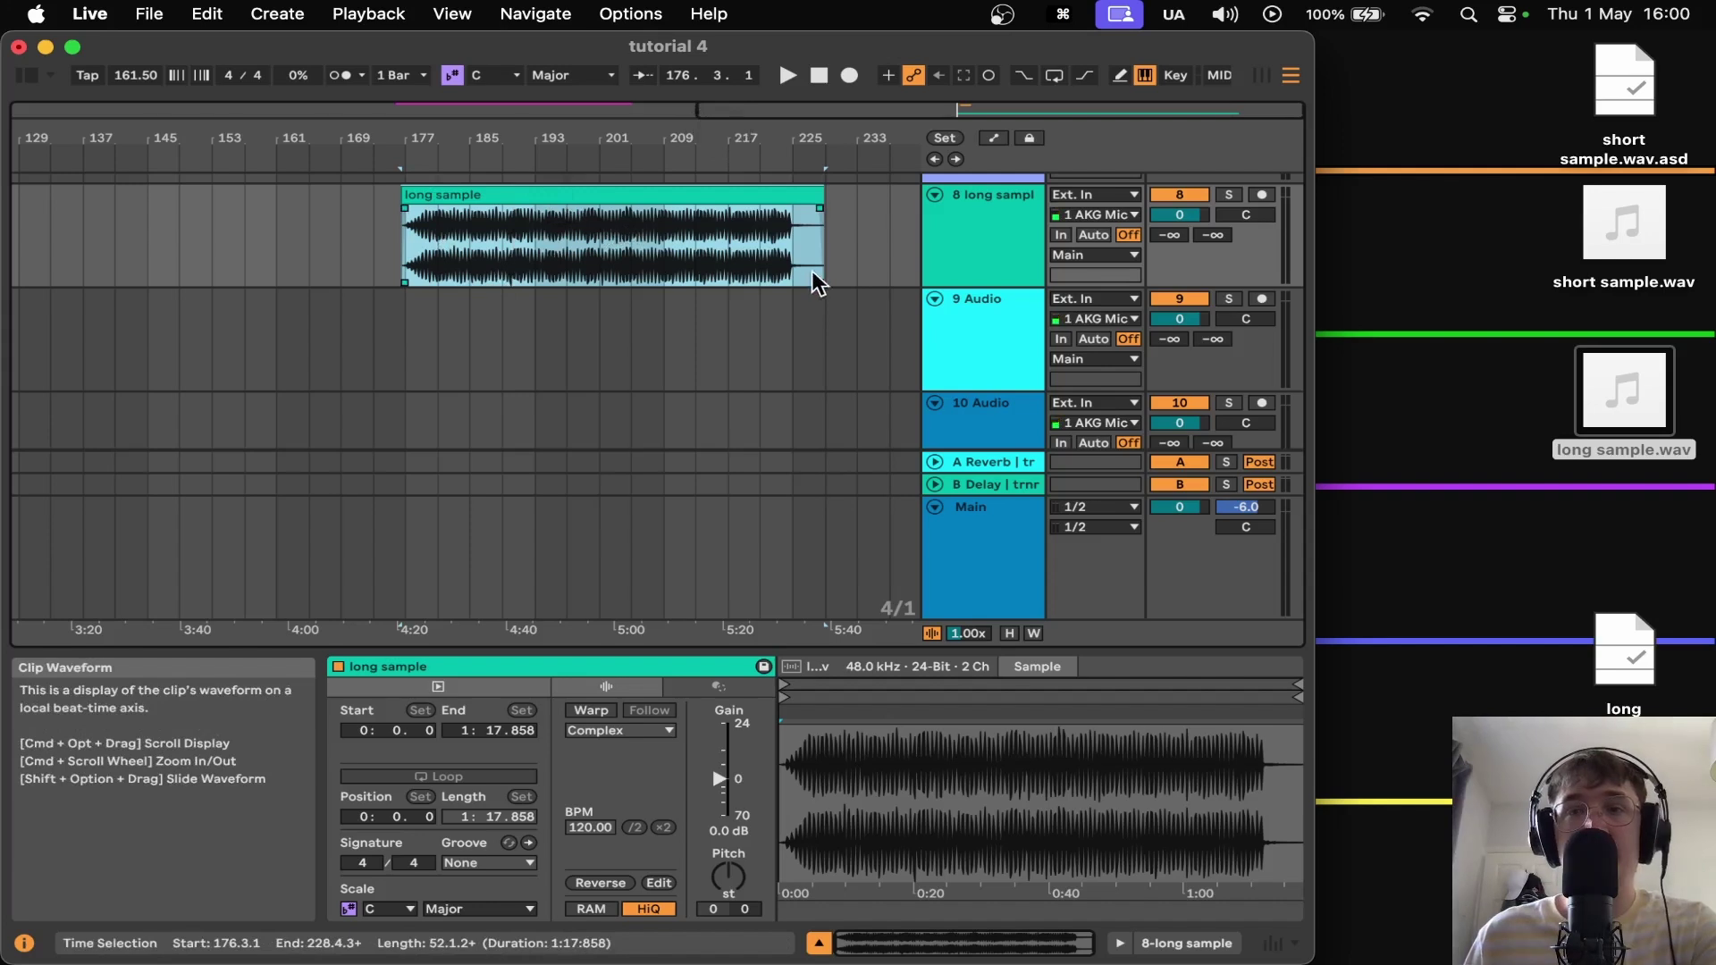
key("Delete")
- Import long sample.wav onto track 8 at 177.1.1 again and undo that import
left_click_drag(1597, 406, 413, 236)
left_click(663, 268)
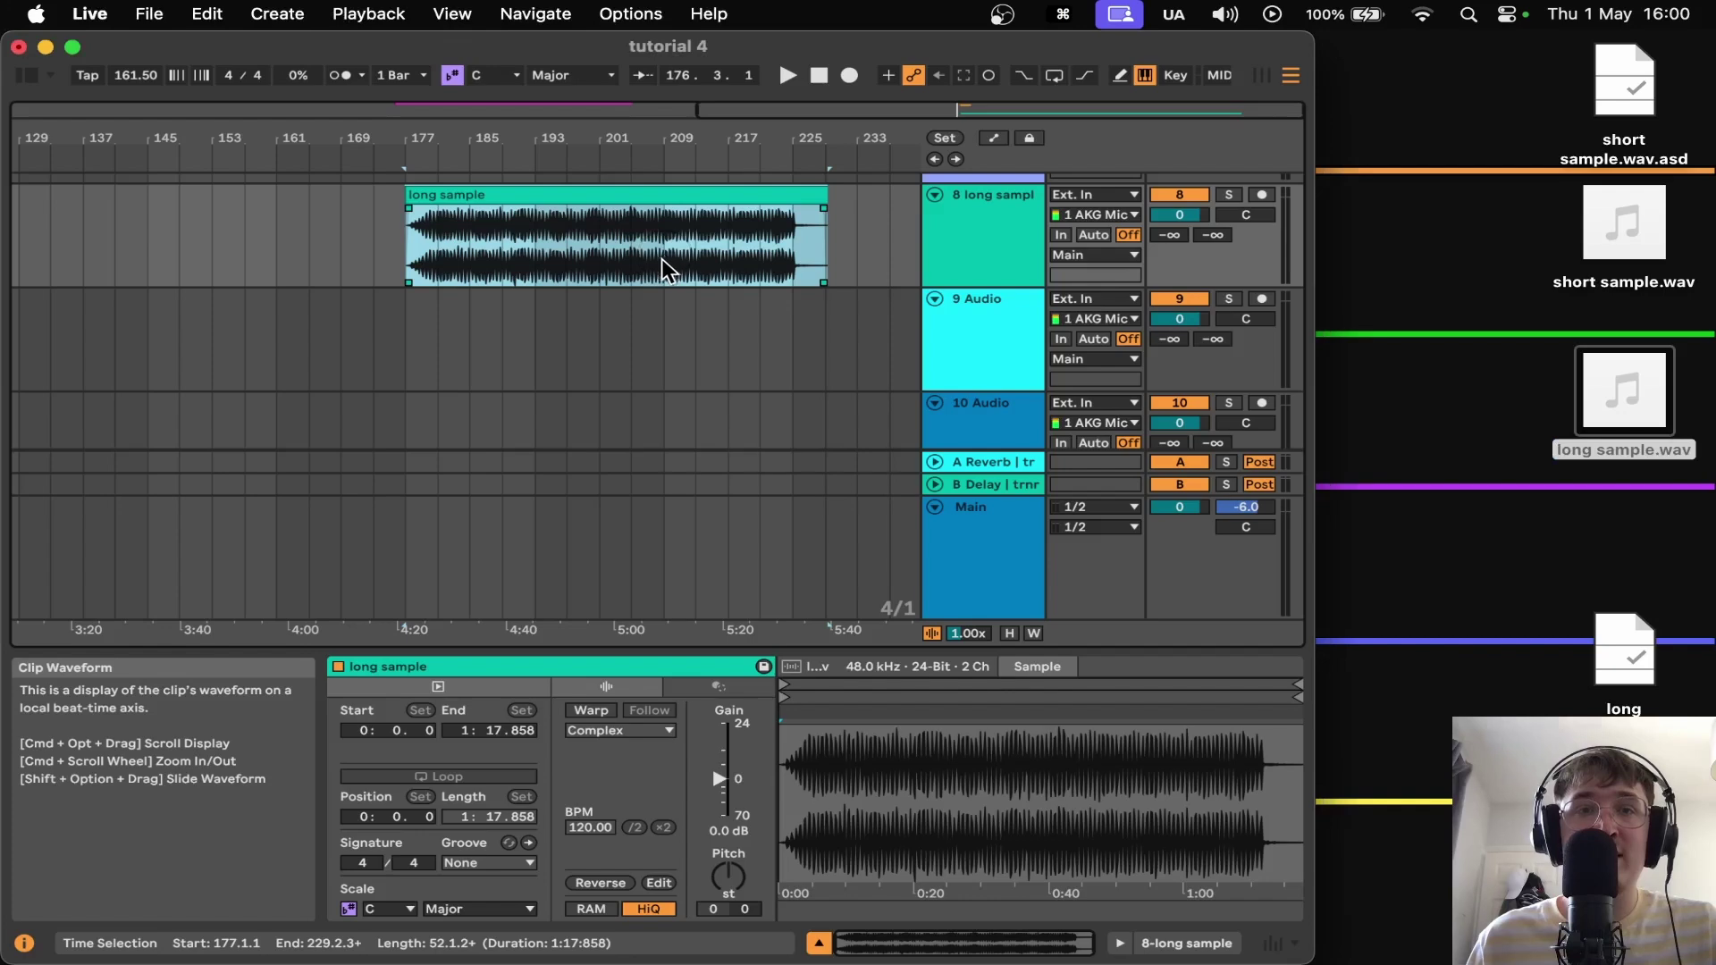
left_click(651, 265)
scroll(635, 274, "up", 3)
scroll(631, 269, "up", 2)
scroll(662, 269, "down", 10)
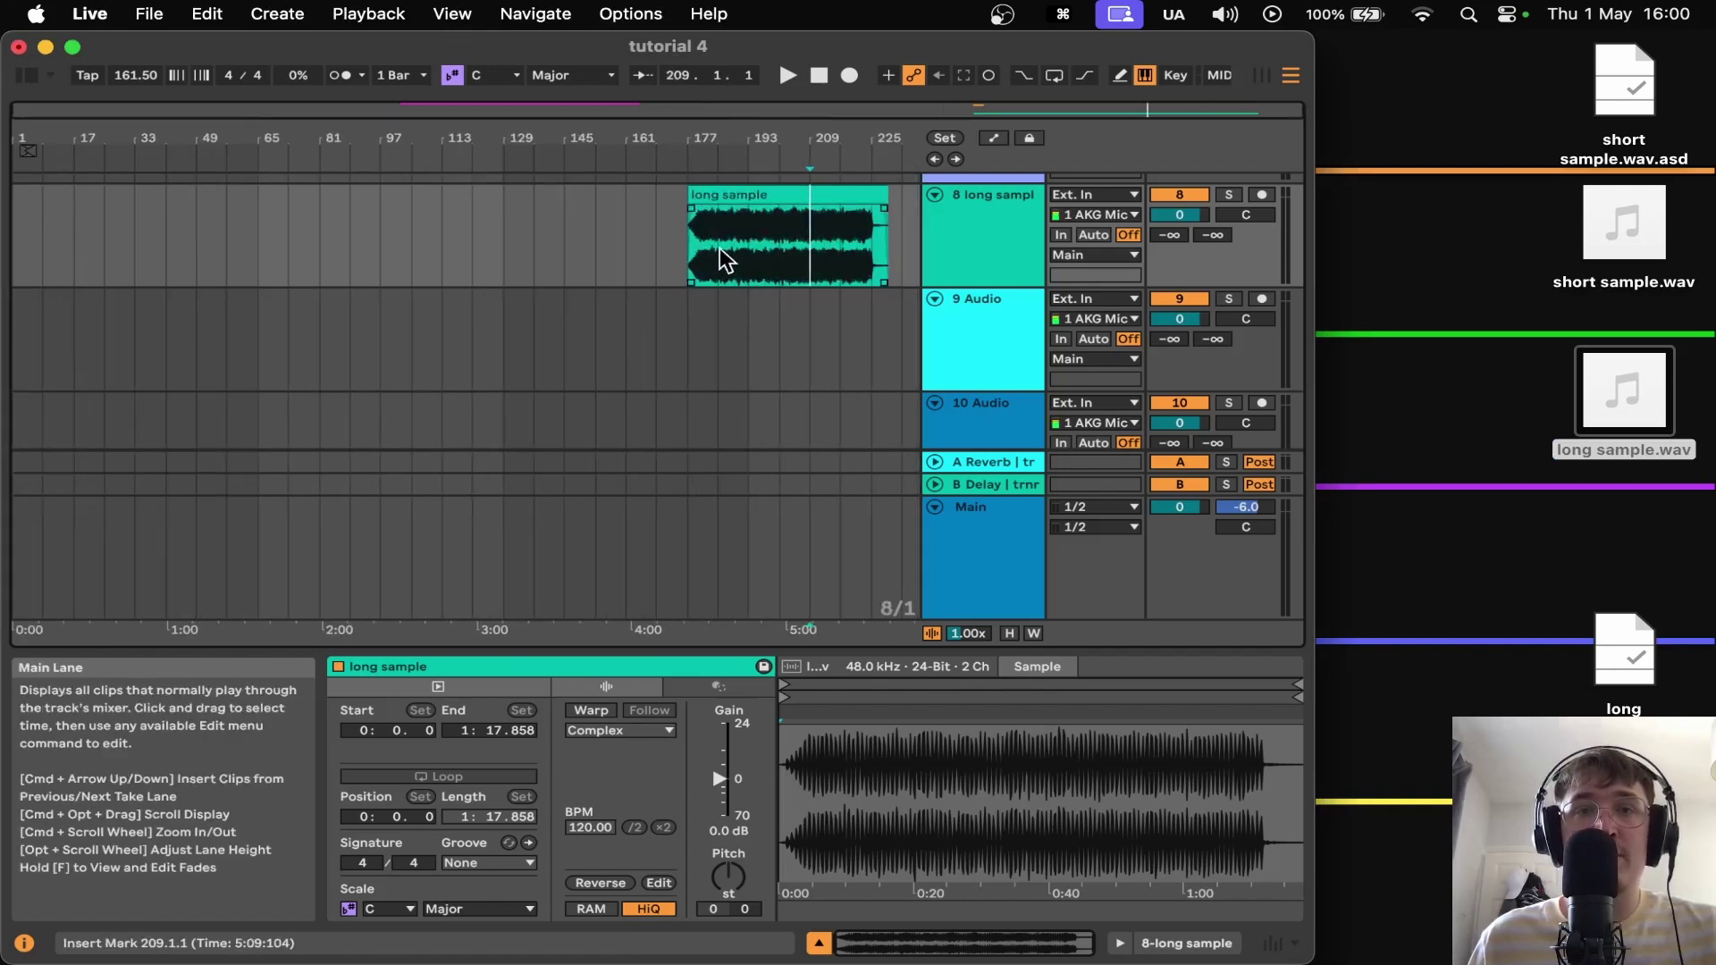
key("super+z")
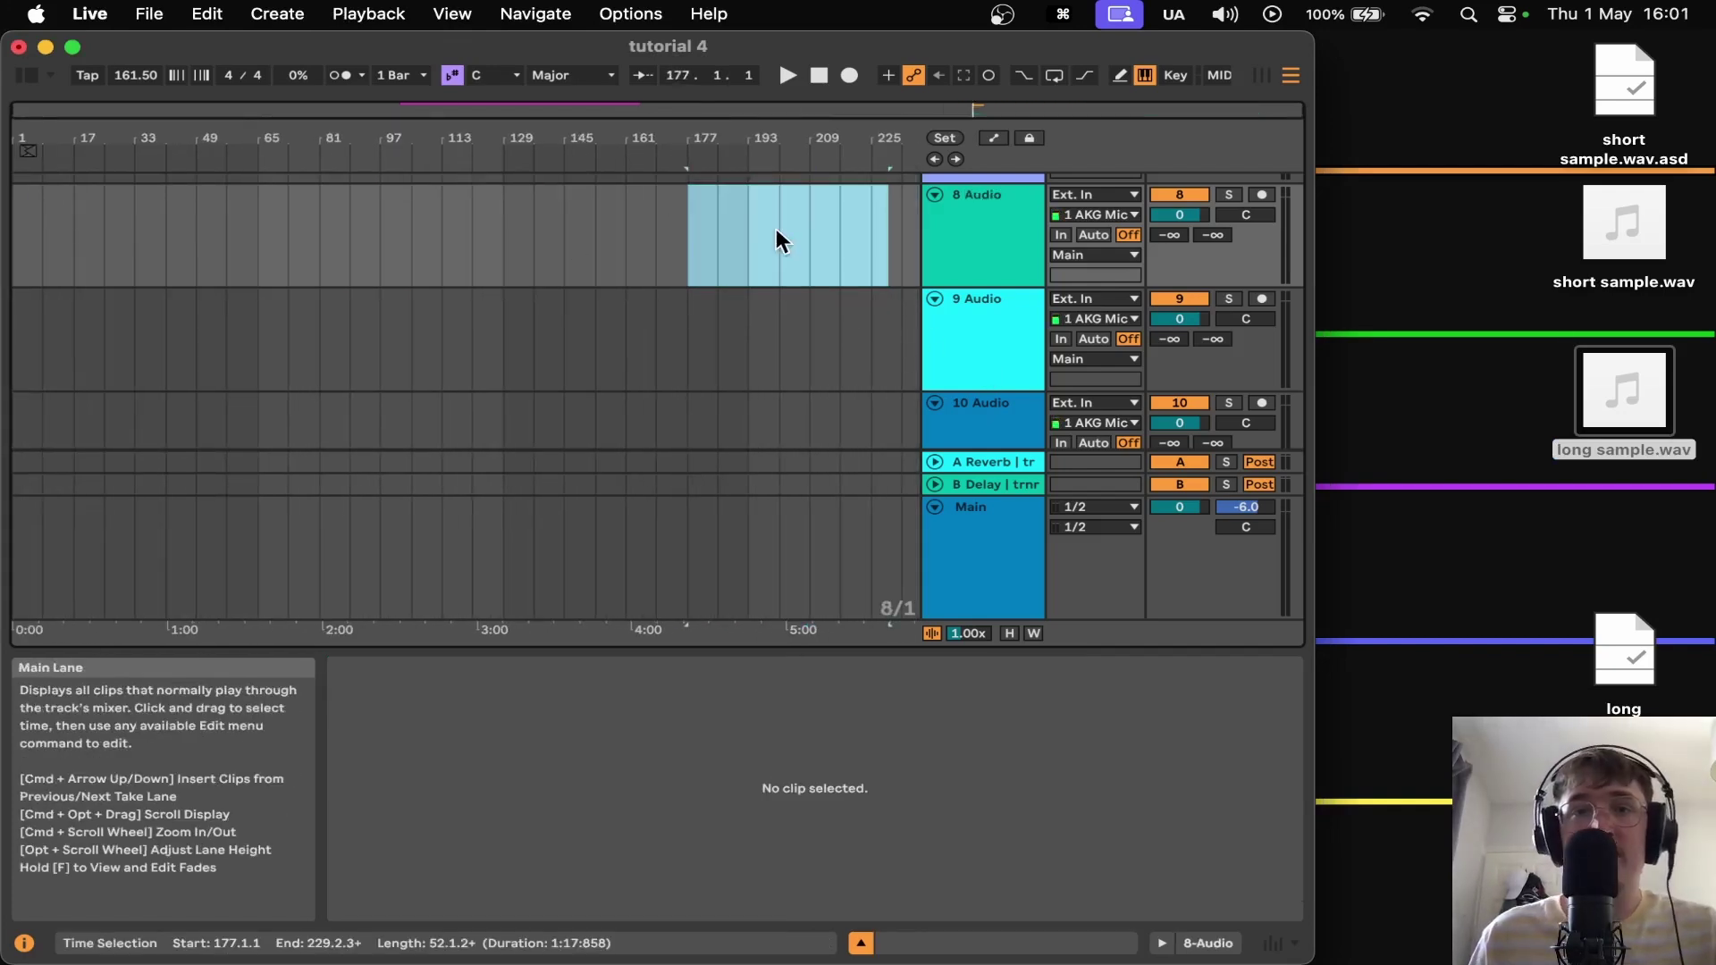
- Delete the long sample's .asd file from the desktop and import long sample.wav onto track 8 at 121.1.1
left_click(1636, 683)
key("super+BackSpace")
left_click_drag(1622, 391, 459, 248)
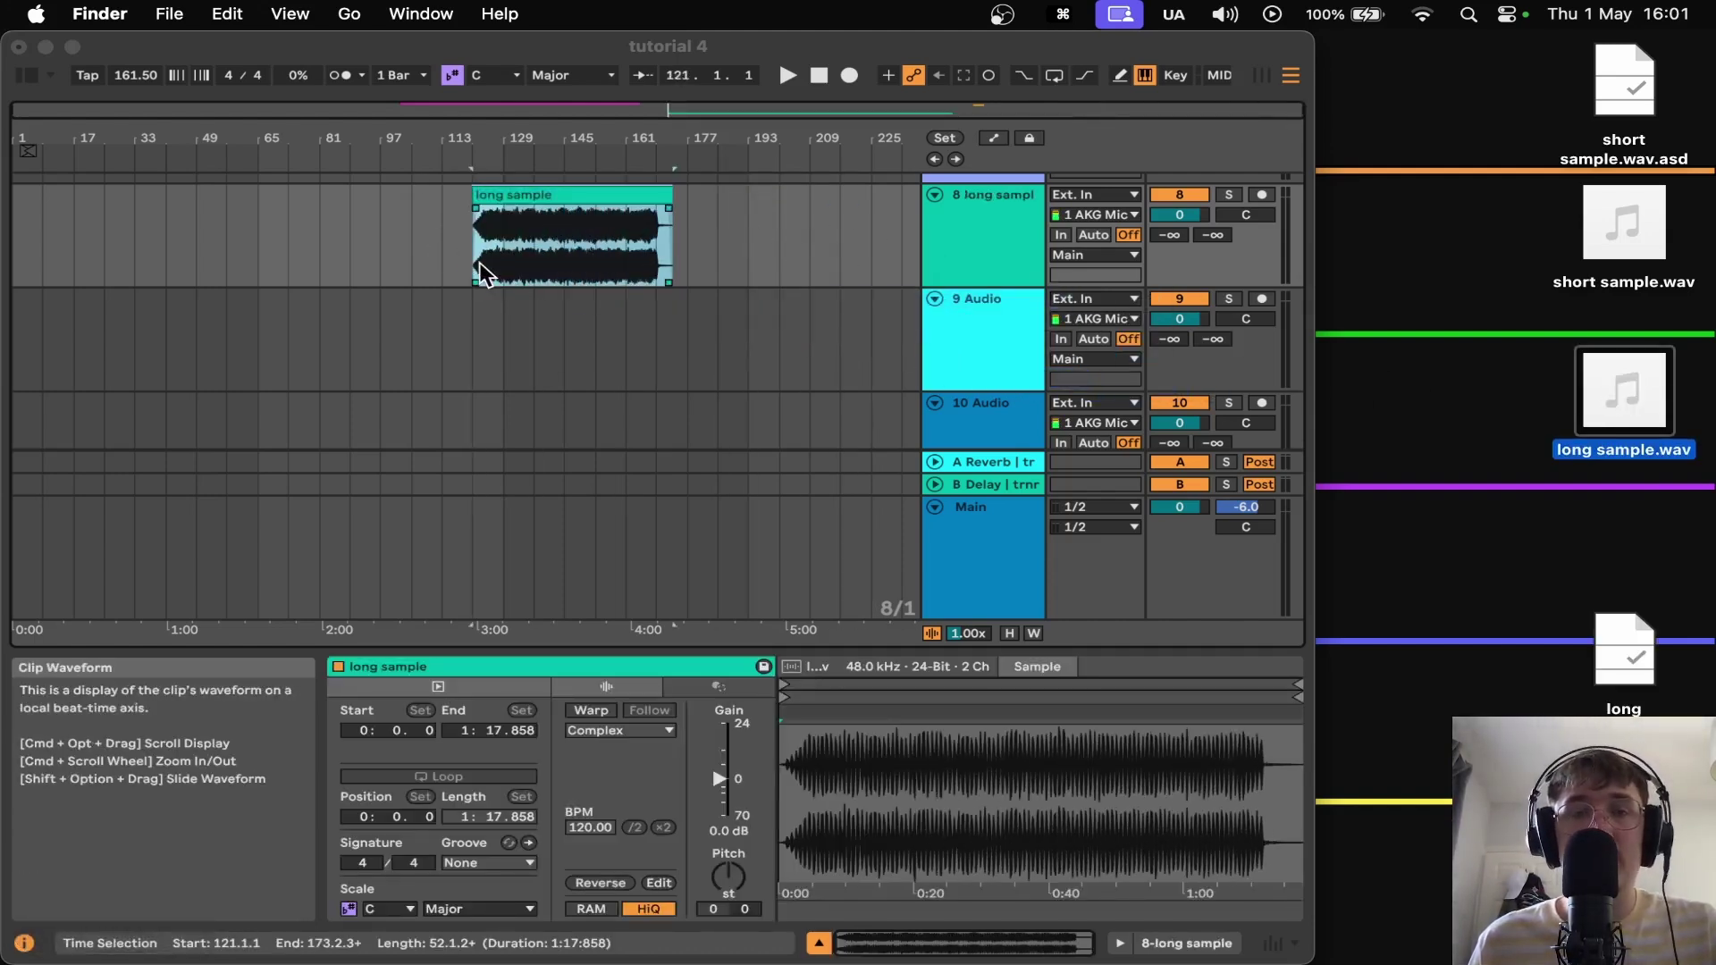
left_click(522, 254)
- Turn off Create Analysis Files in the File & Folder settings
key("super+comma")
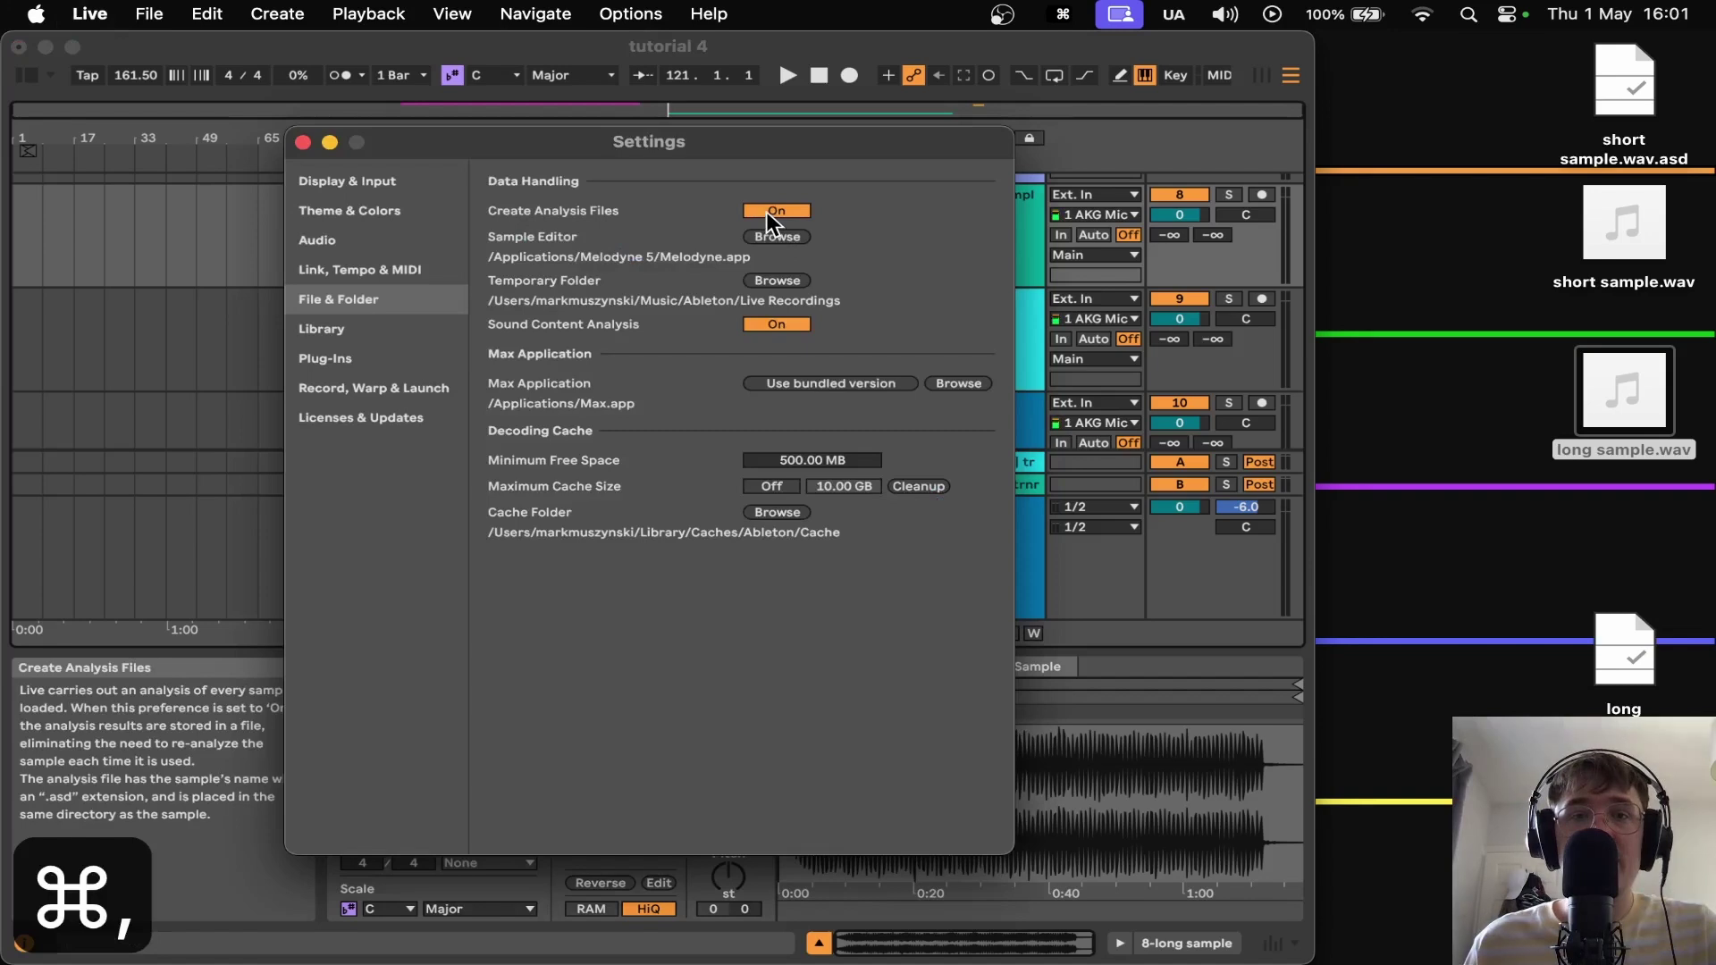
left_click(766, 212)
left_click(460, 249)
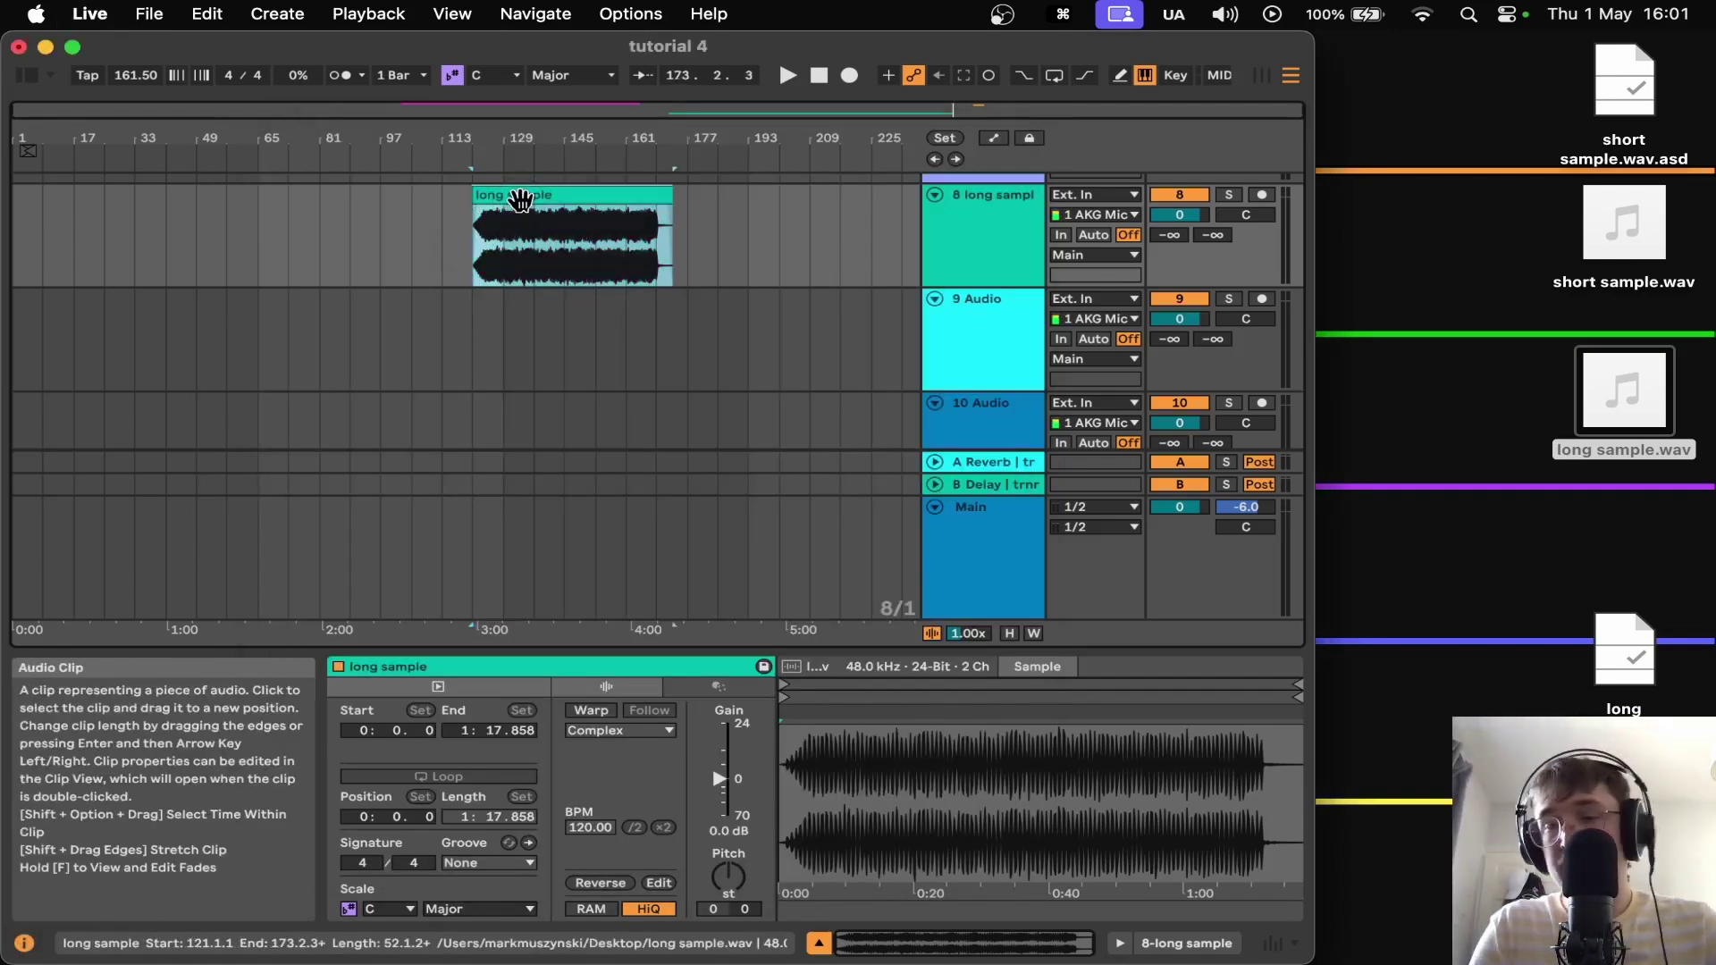
- Remove the long sample clip and its desktop .asd file, and import long sample.wav onto track 9 at 137.1.1
key("super+BackSpace")
left_click(1441, 449)
left_click_drag(1589, 416, 563, 300)
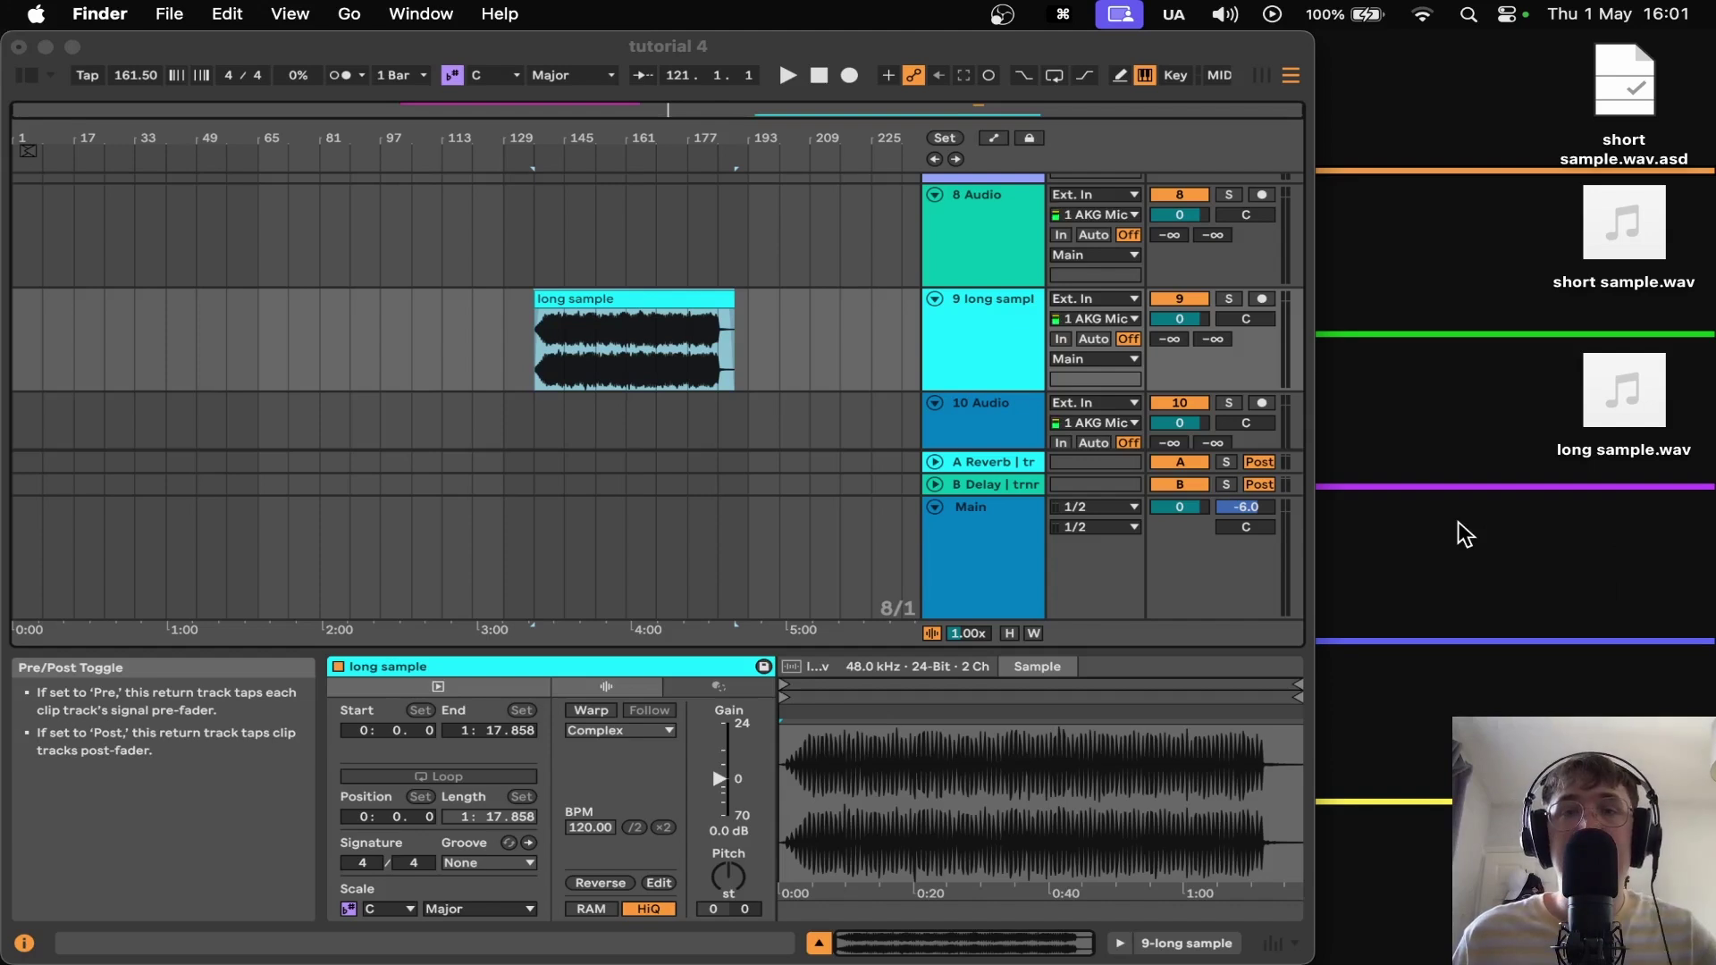
- Delete the long sample clip at bar 137 from track 9
left_click(623, 304)
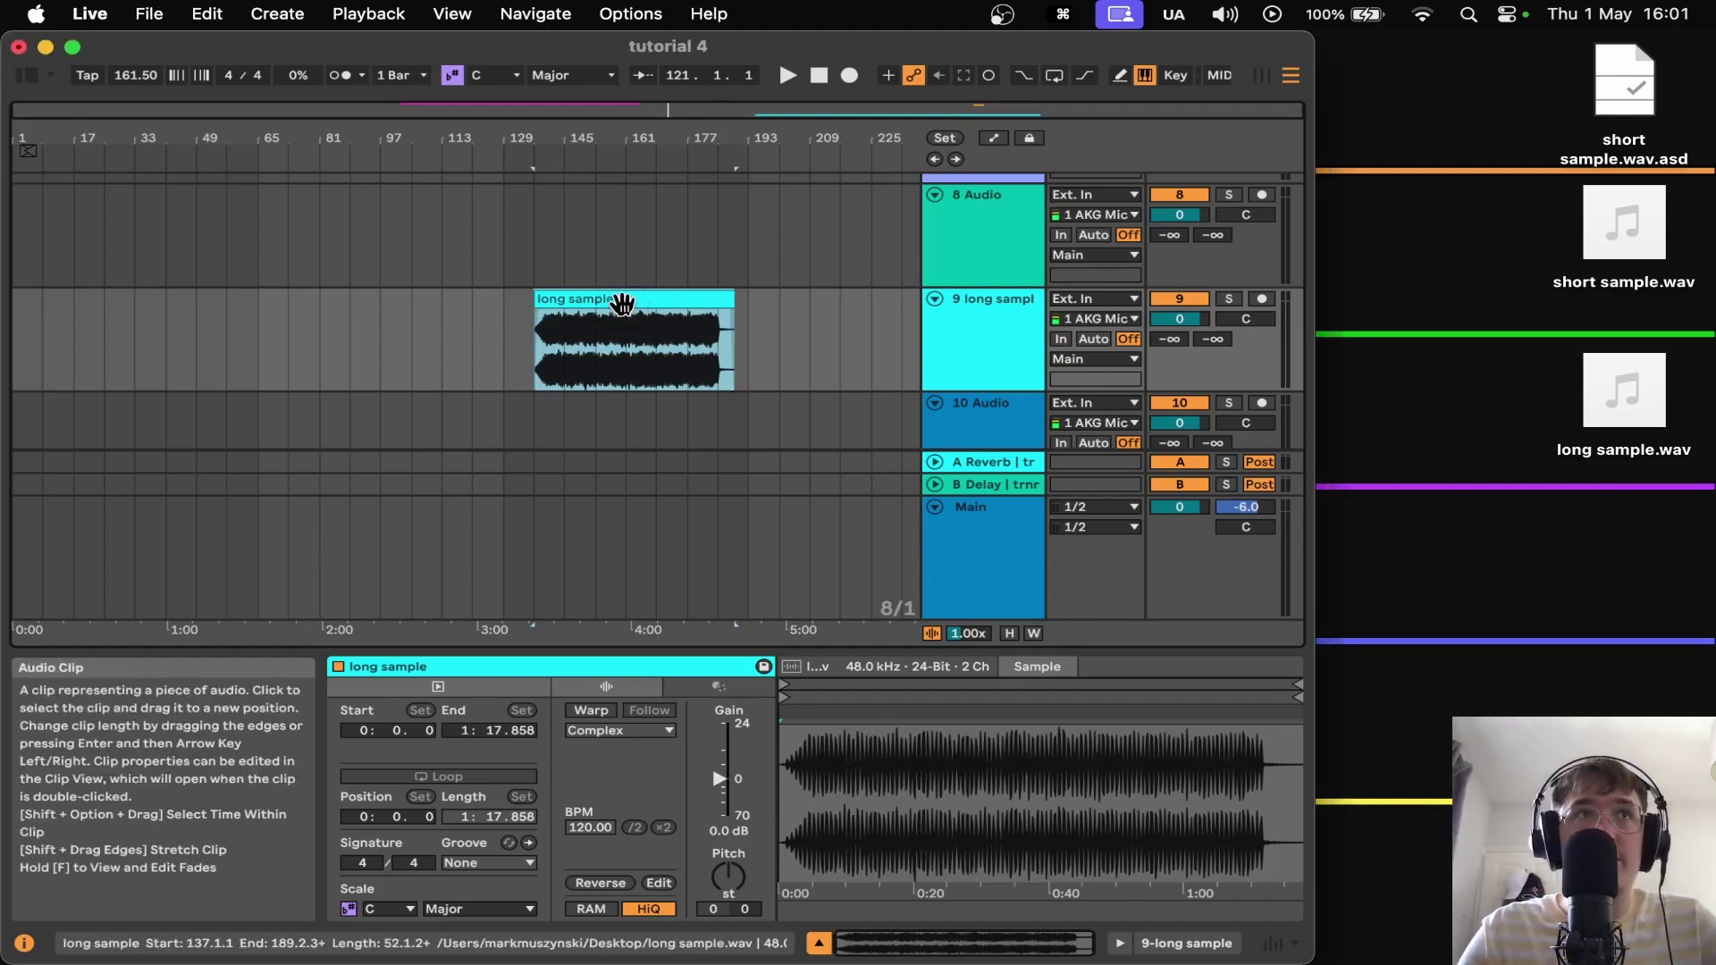
key("Delete")
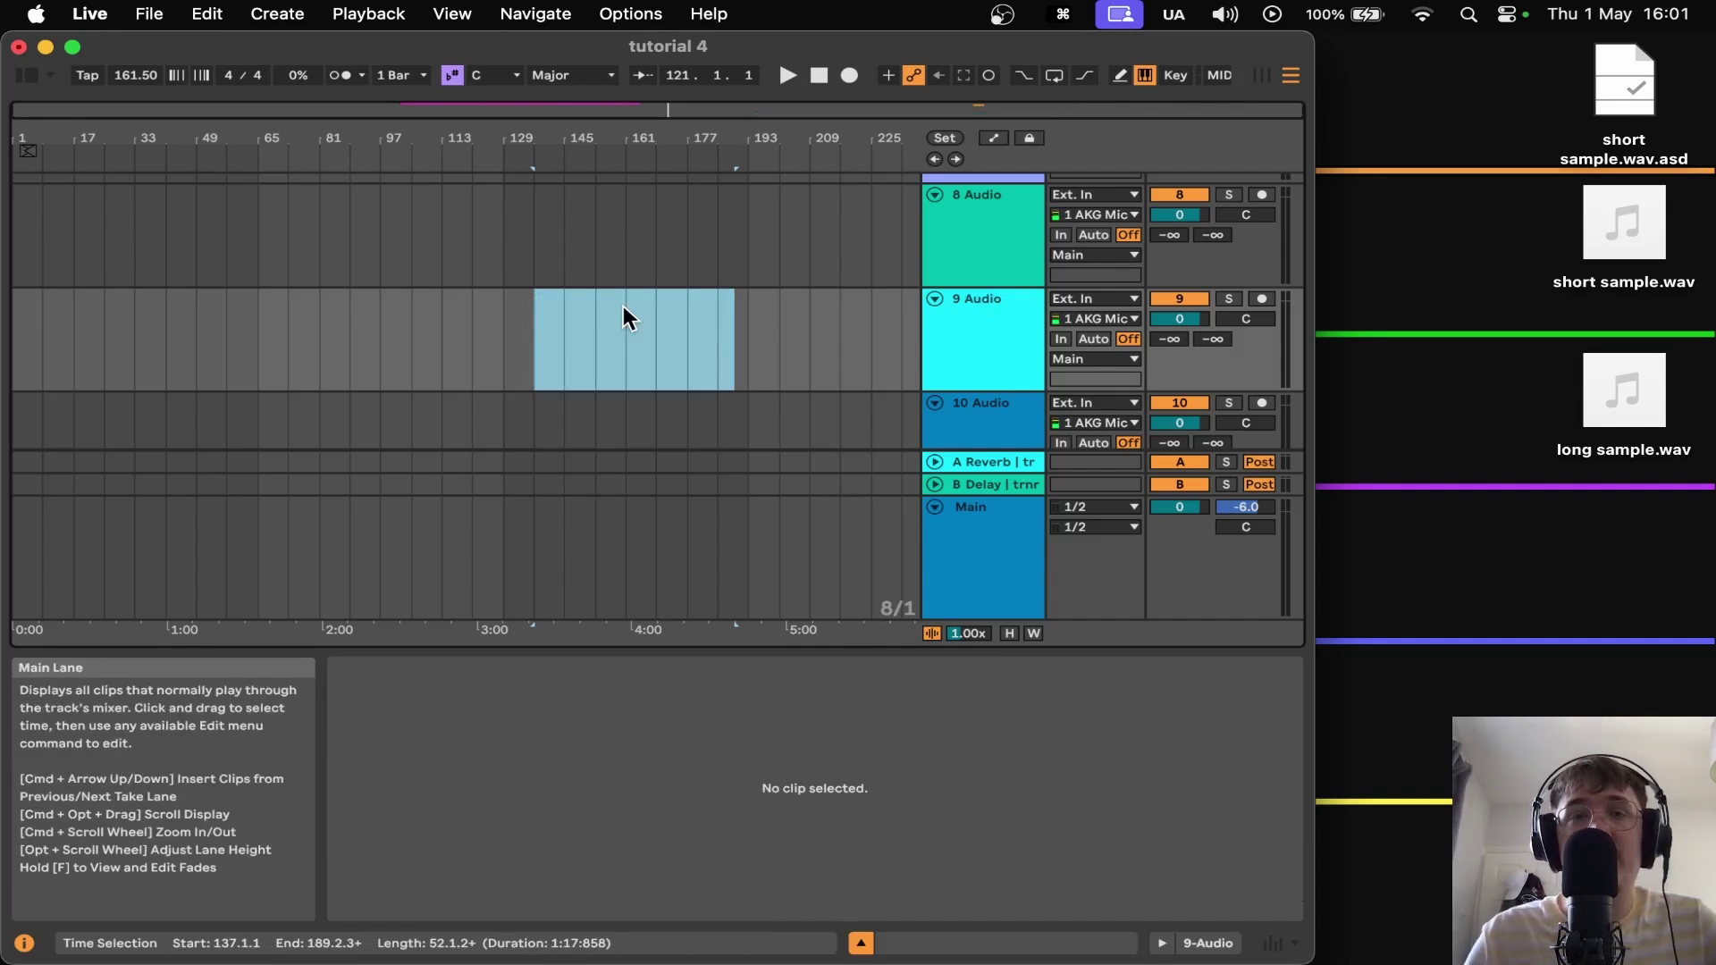
left_click(1509, 183)
left_click(797, 345)
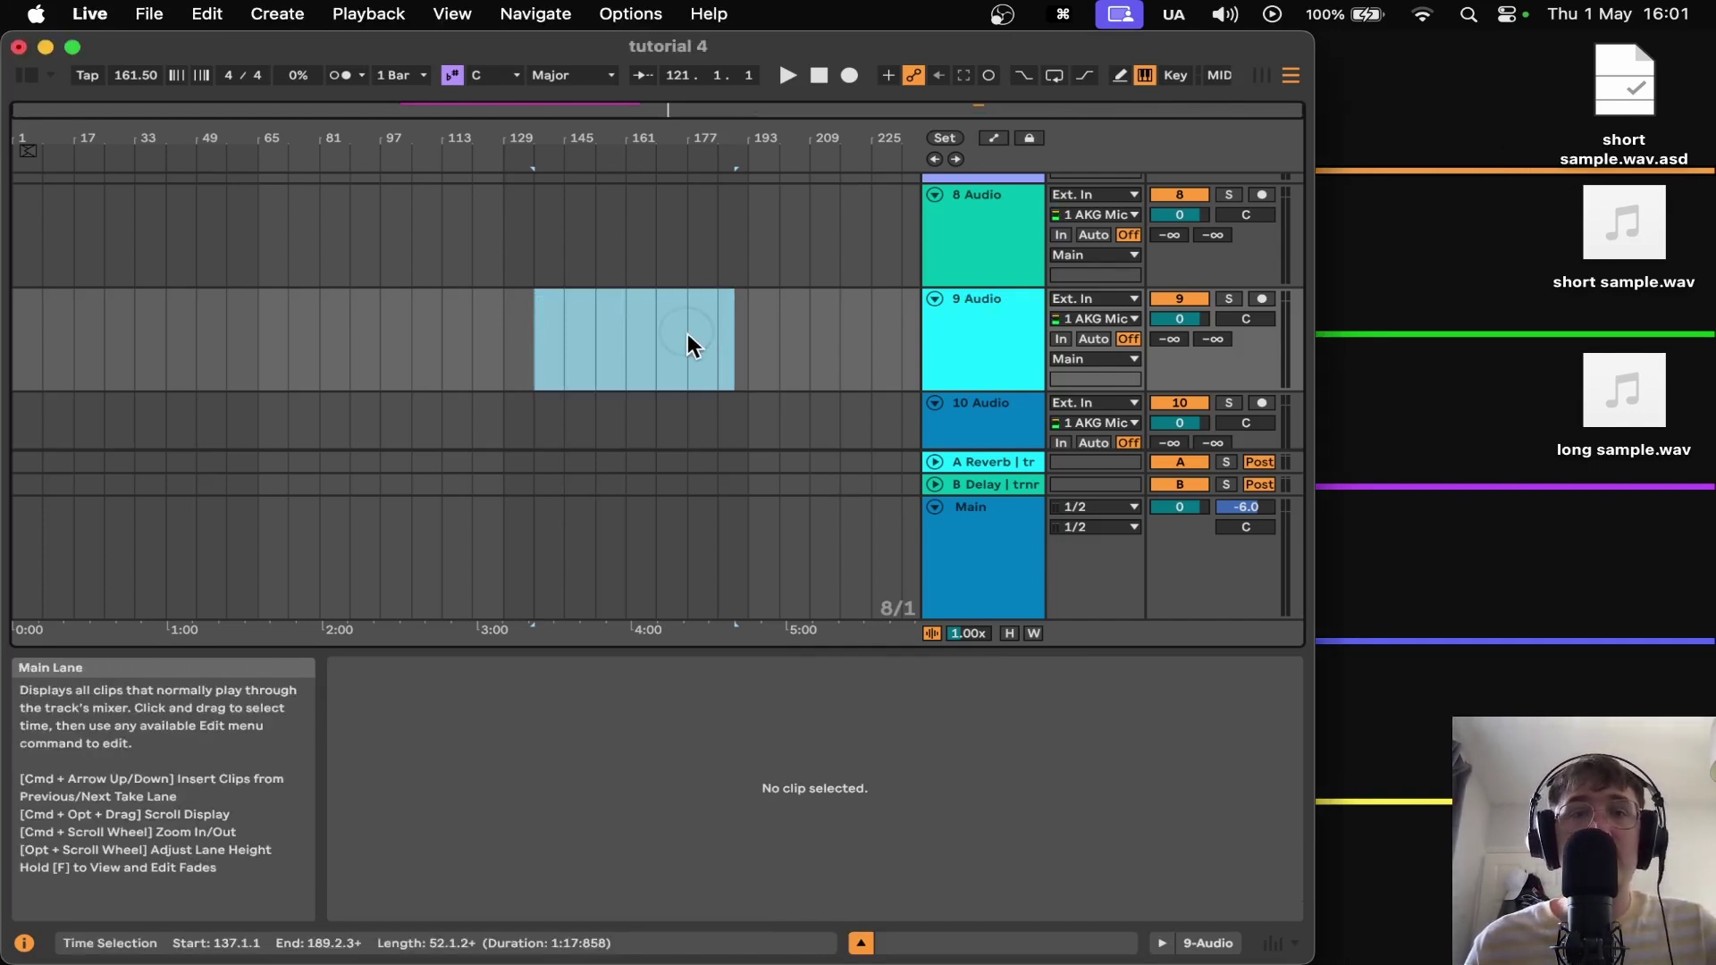
left_click(677, 349)
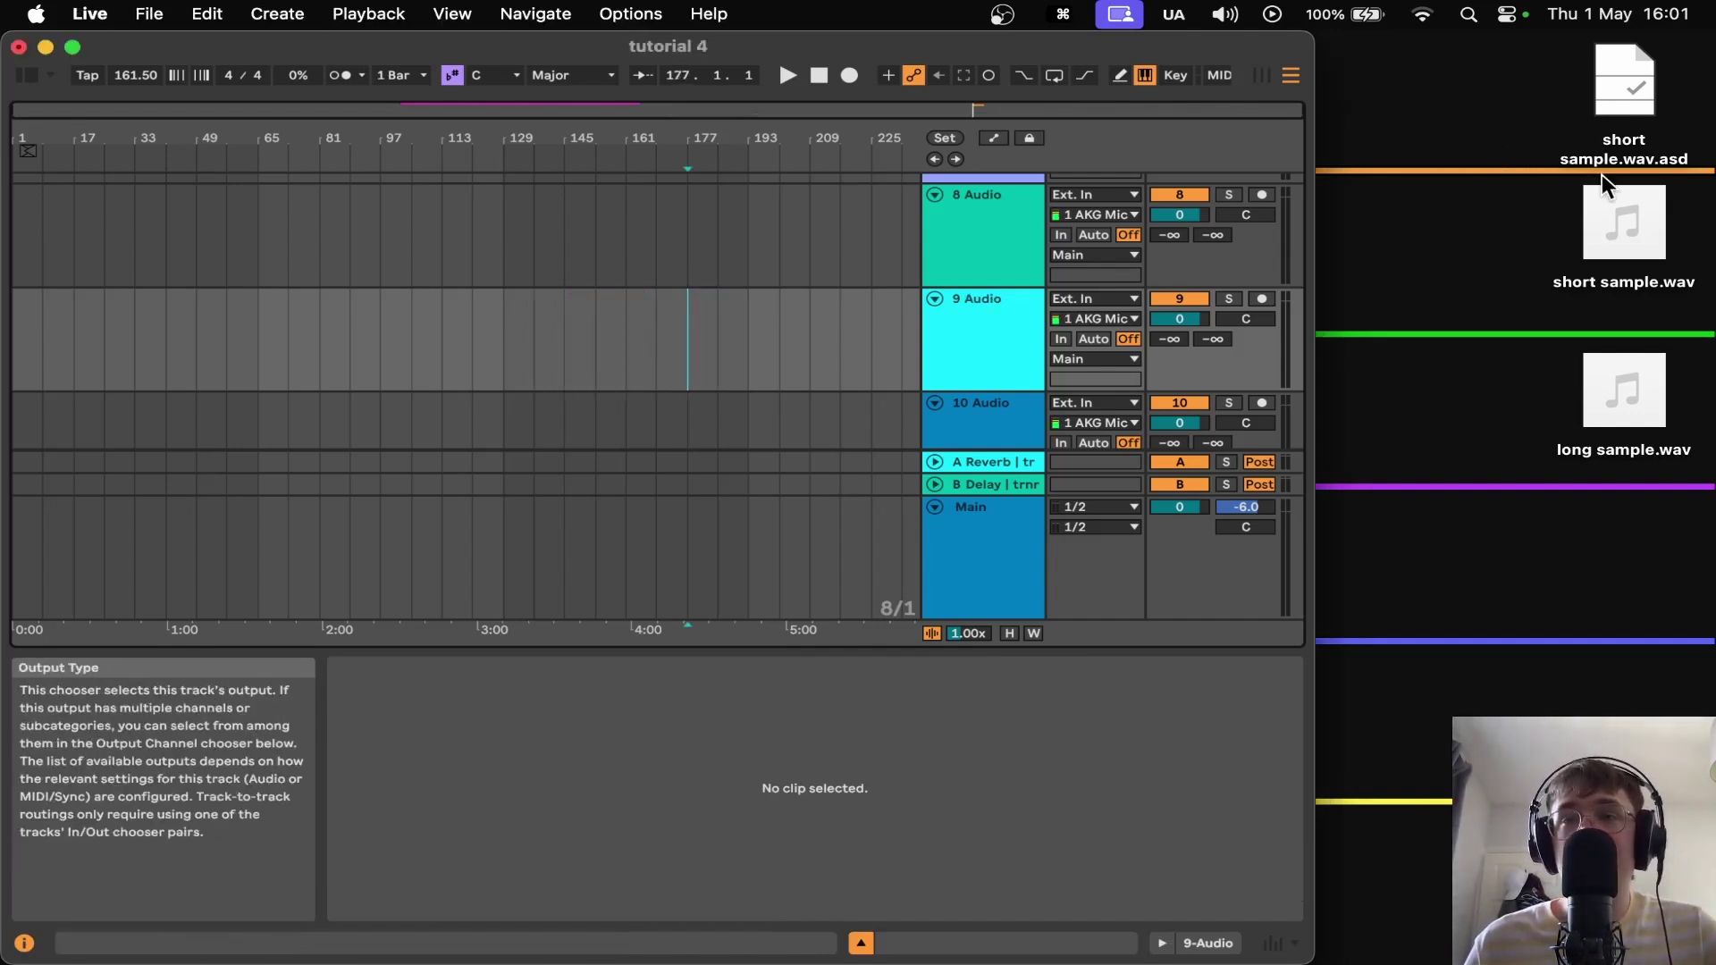
left_click(1537, 420)
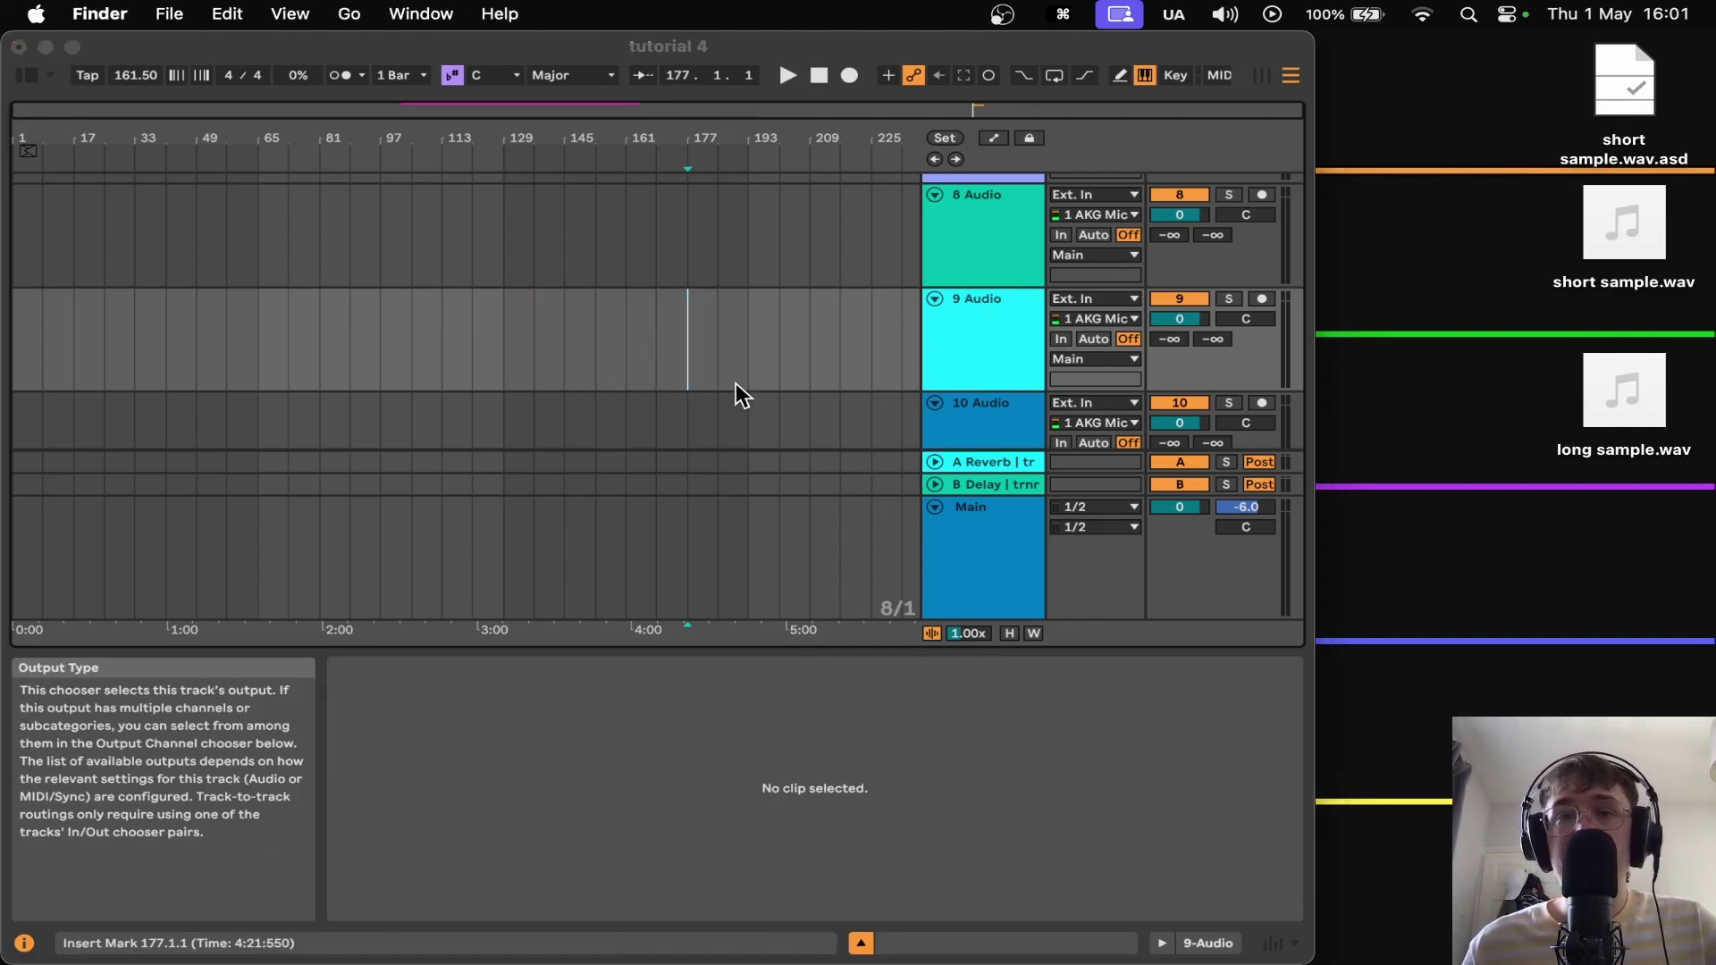
left_click(736, 382)
- Import long sample.wav onto track 9 at 113.1.1 and undo that import
left_click_drag(1629, 425, 448, 358)
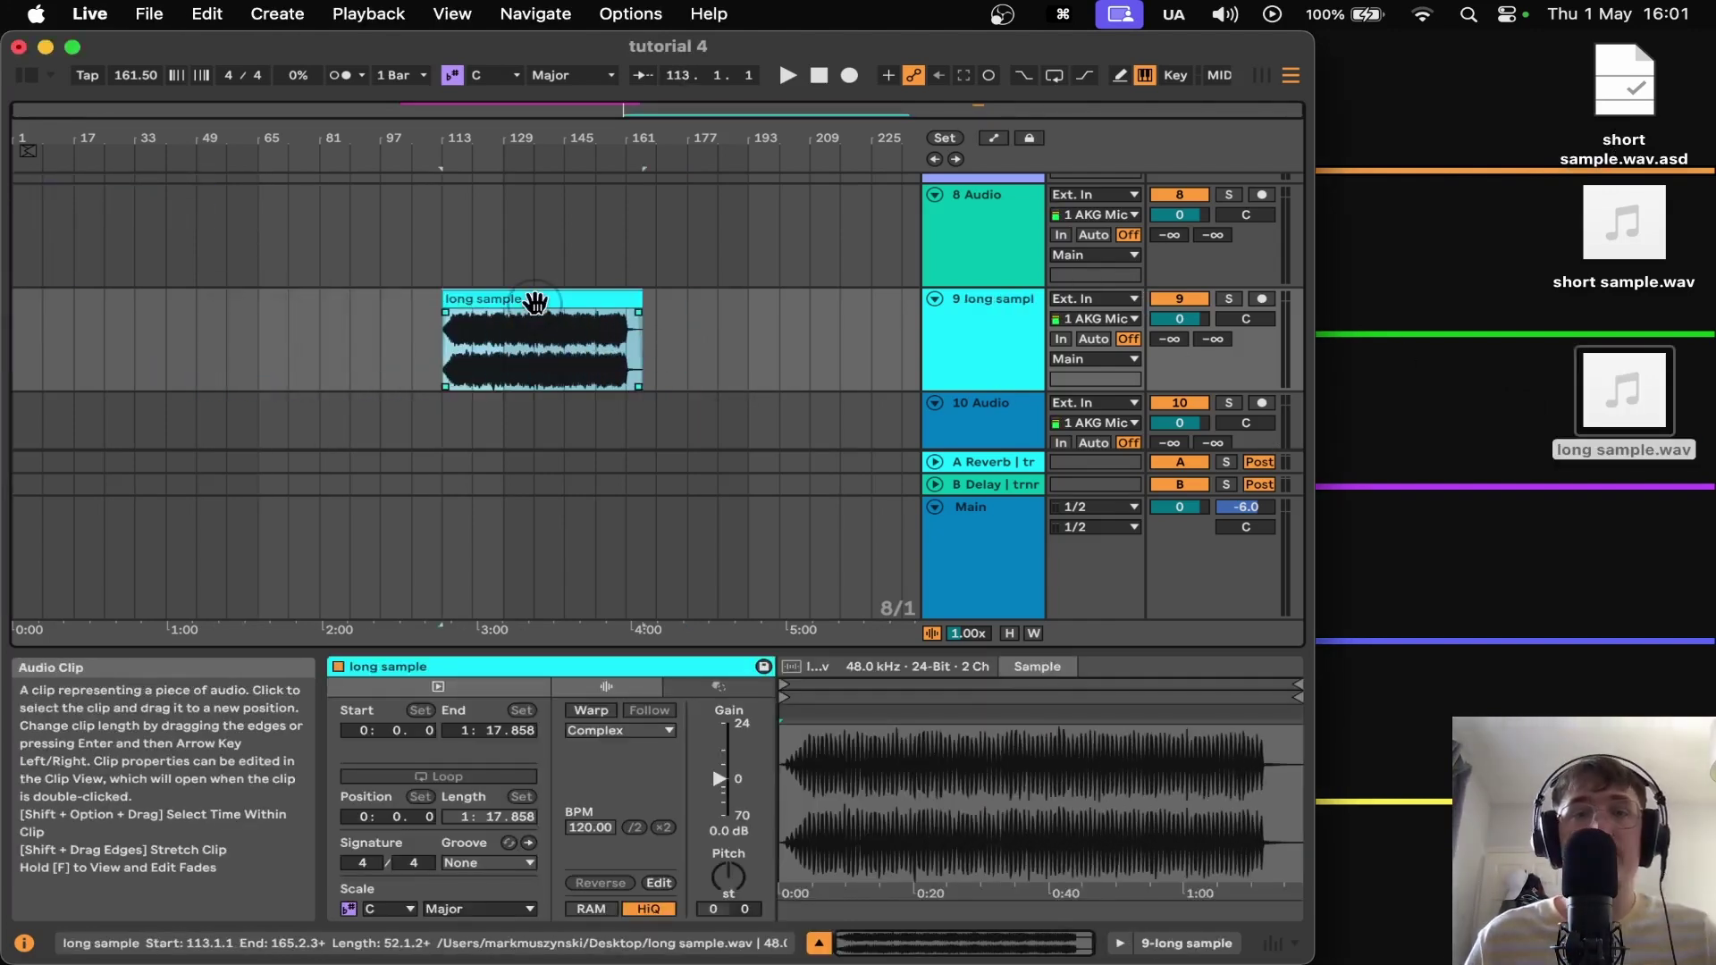
key("super+z")
- Import short sample.wav from the desktop onto track 9 at 169.1.1
left_click(1547, 244)
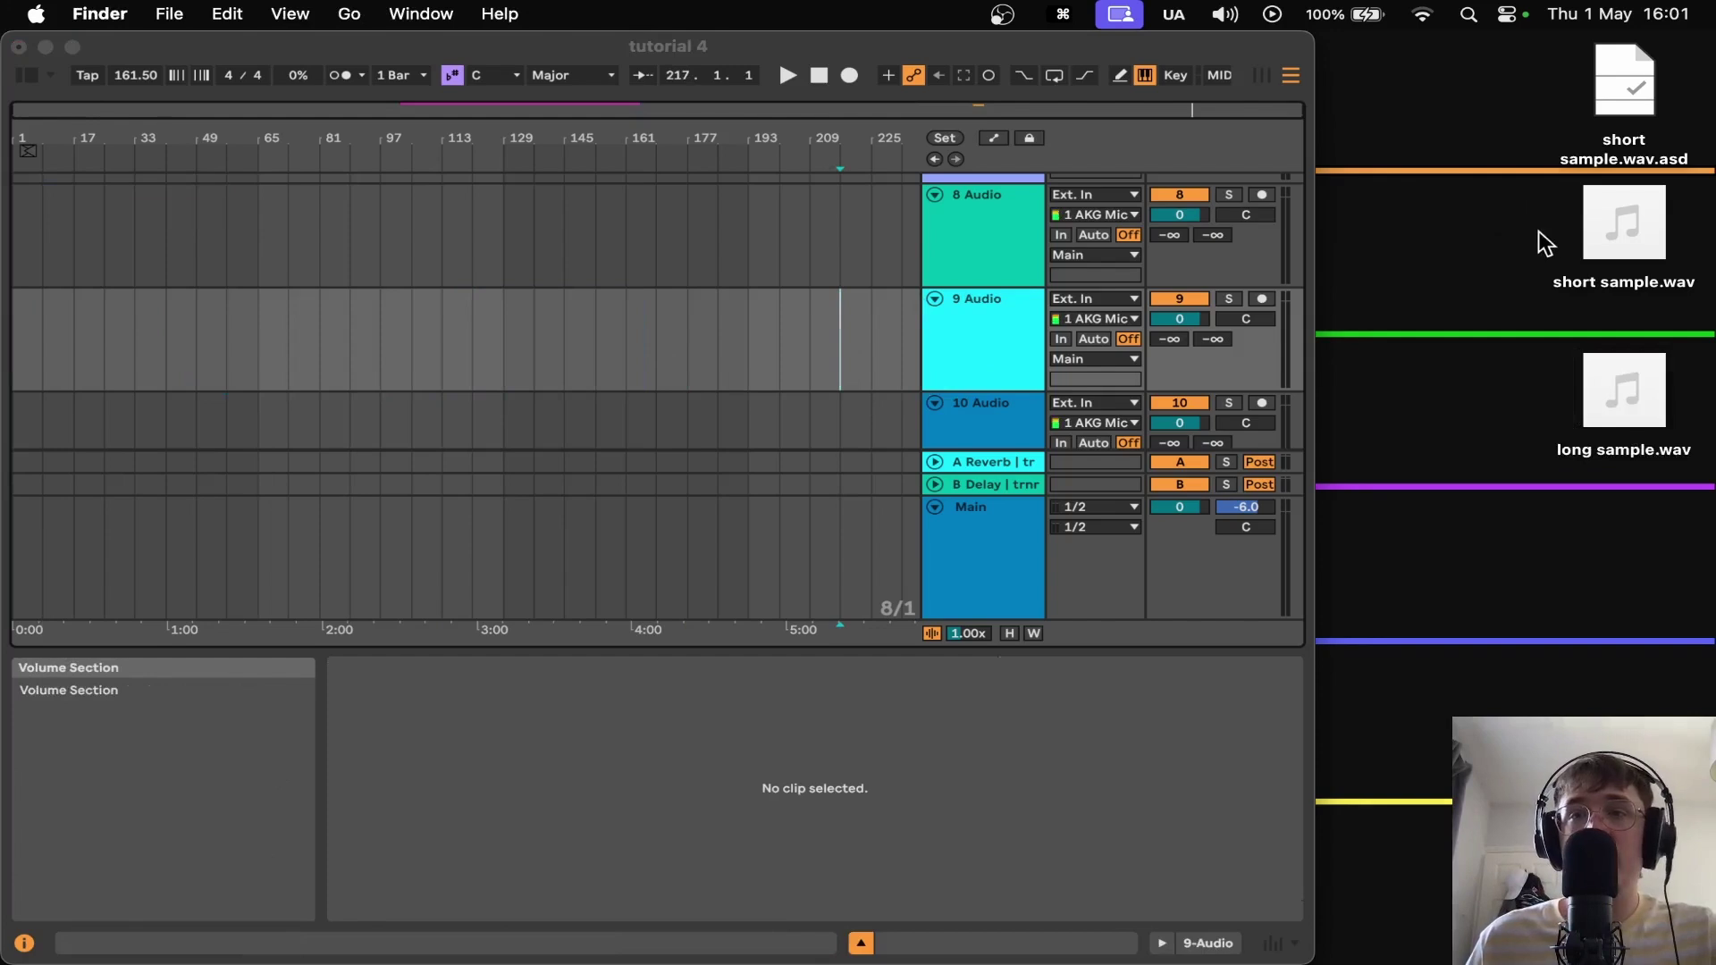
left_click_drag(1618, 228, 666, 371)
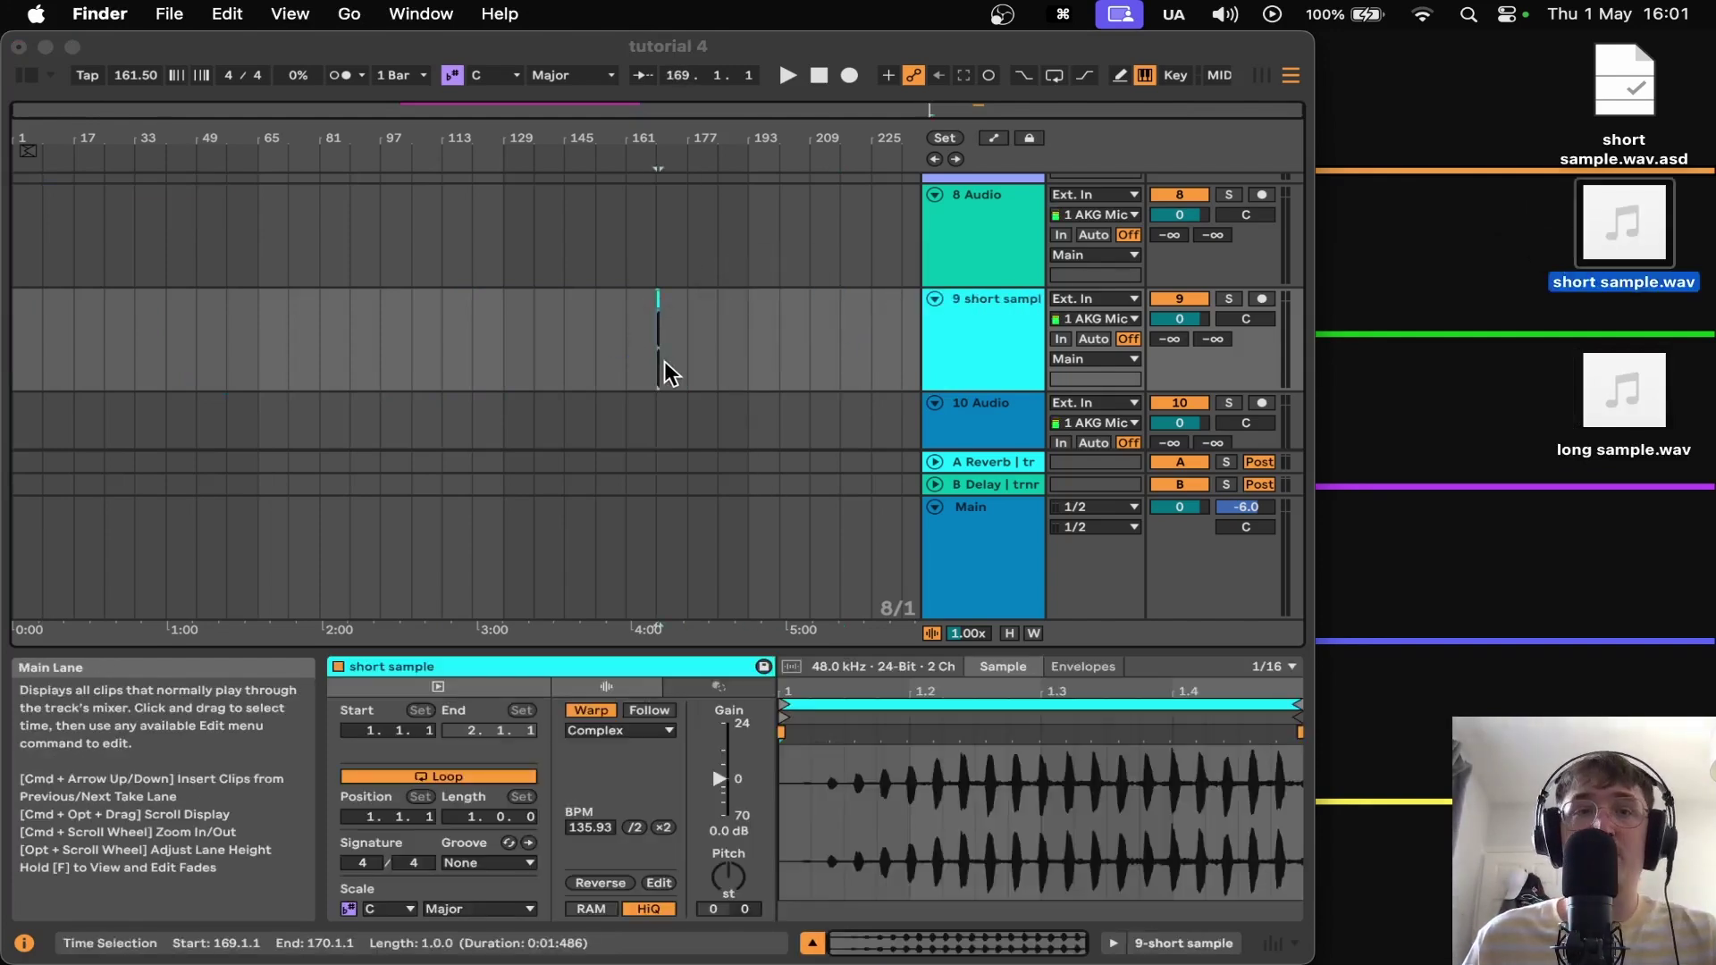
- Inspect the short sample clip at bar 169 up close and turn Create Analysis Files on in the File & Folder settings
left_click(657, 363)
scroll(657, 363, "up", 10)
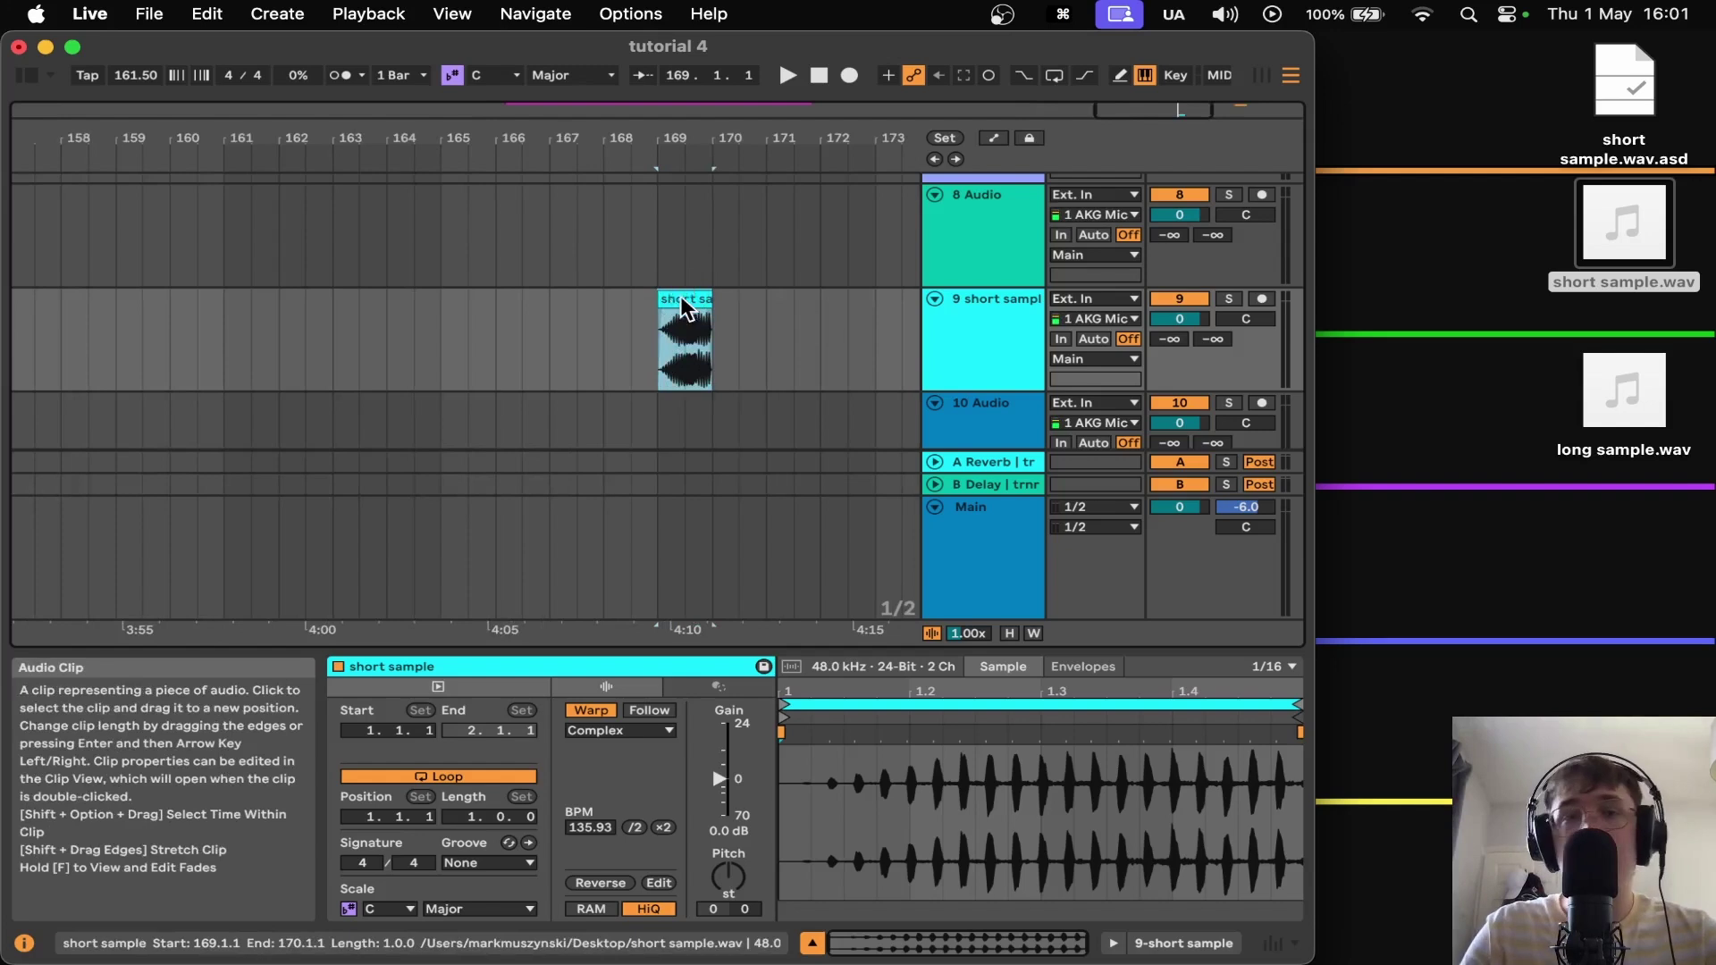
key("super+comma")
left_click(780, 211)
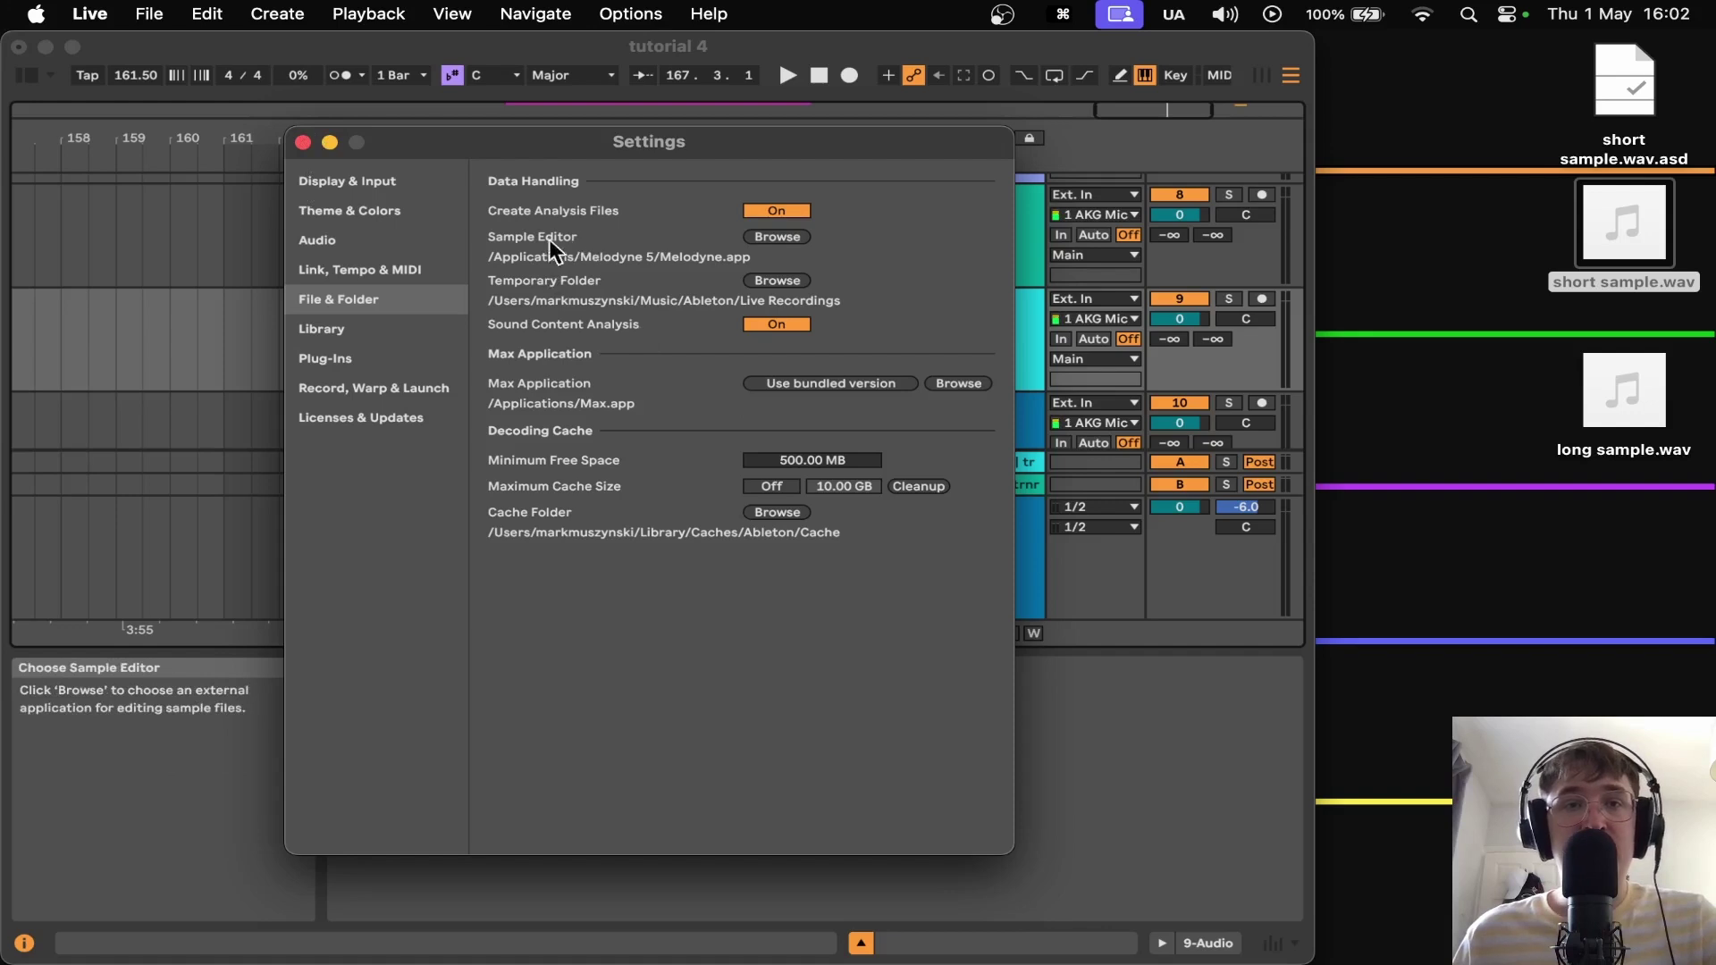
left_click(304, 141)
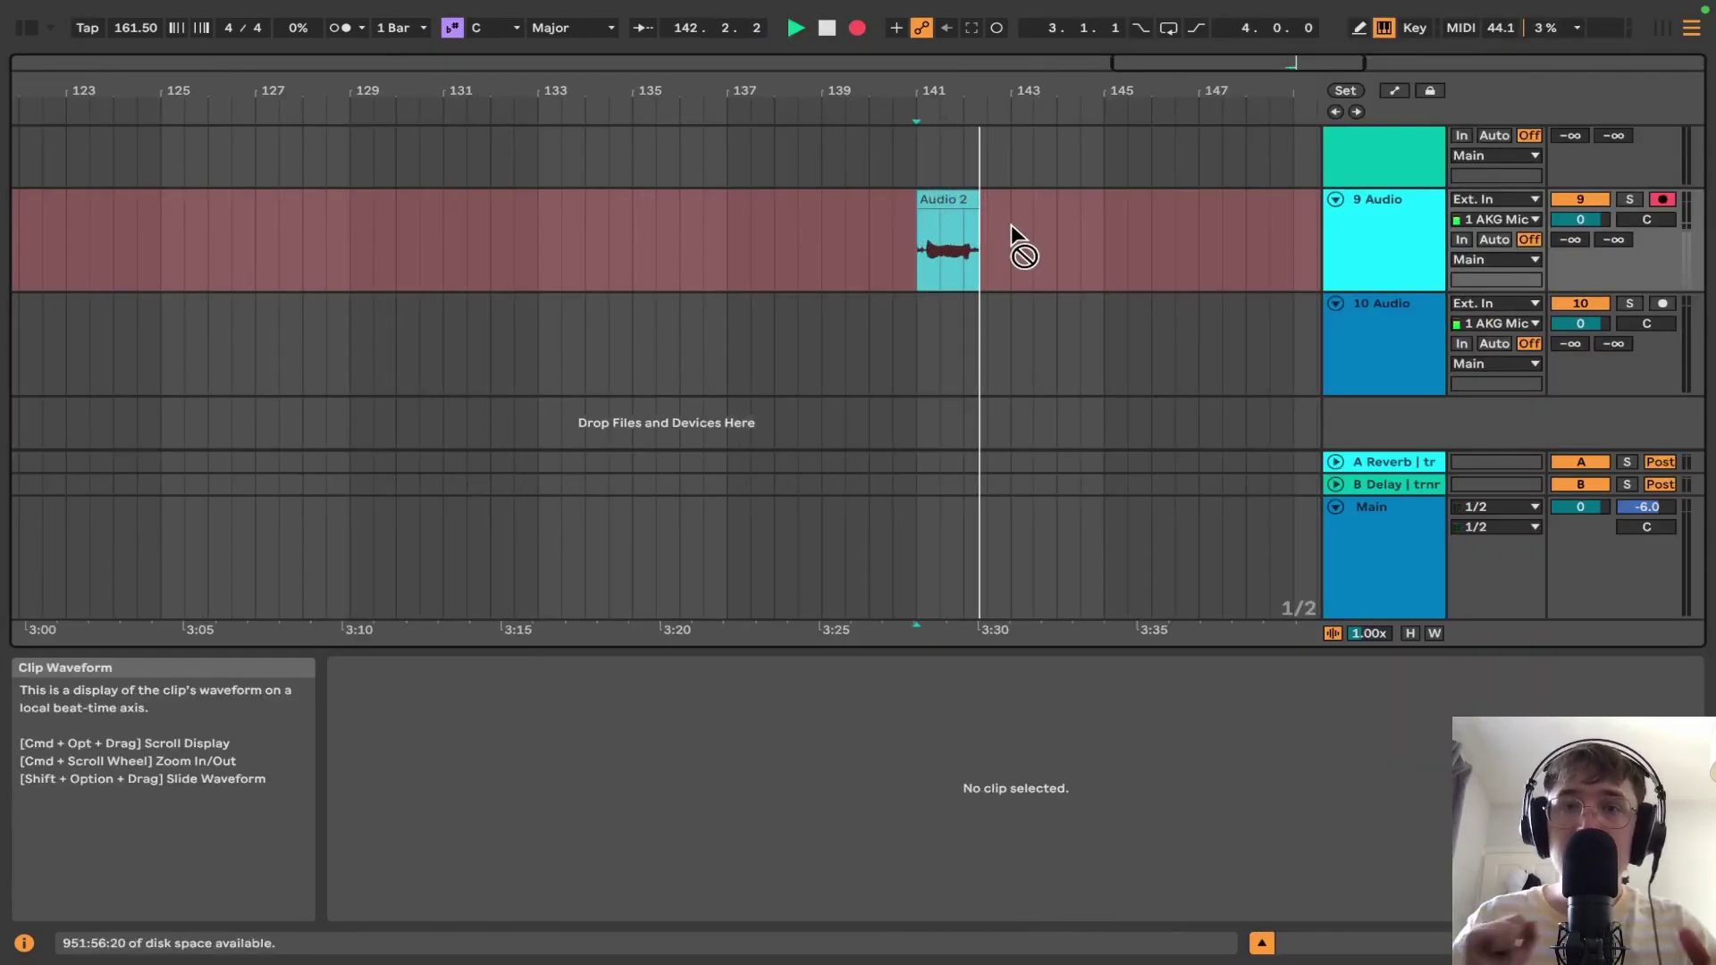
- Finish recording the Audio 2 clip at bar 141 on track 9 and play it back
key("space")
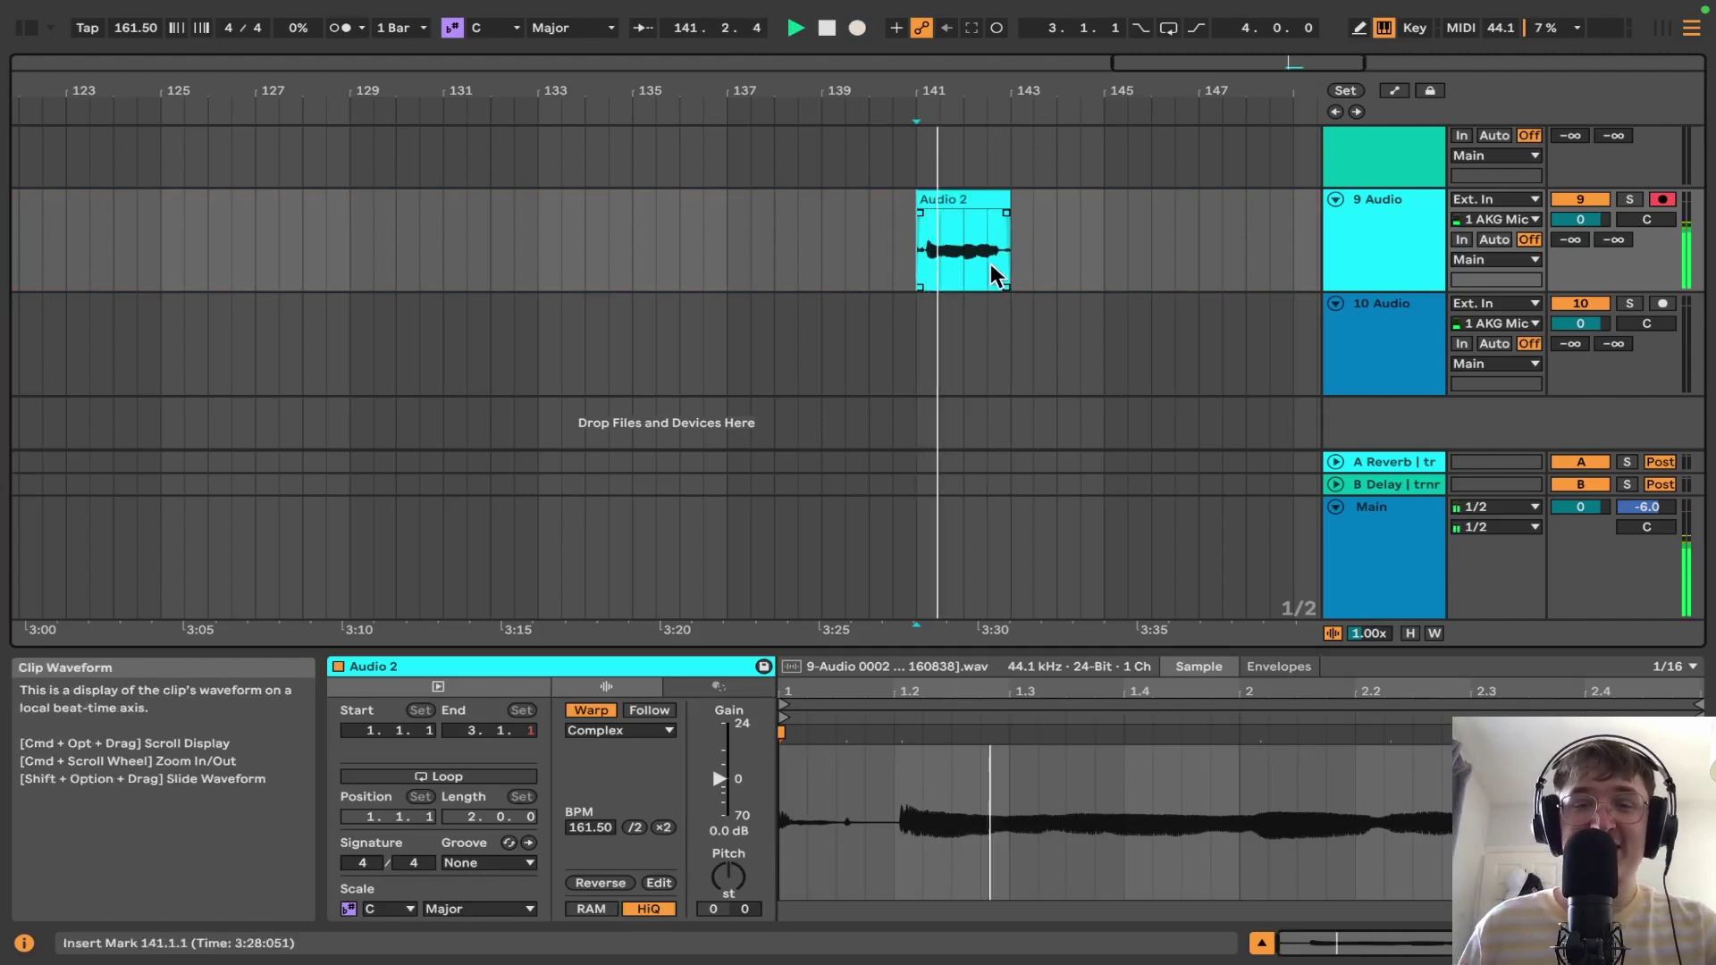
key("space")
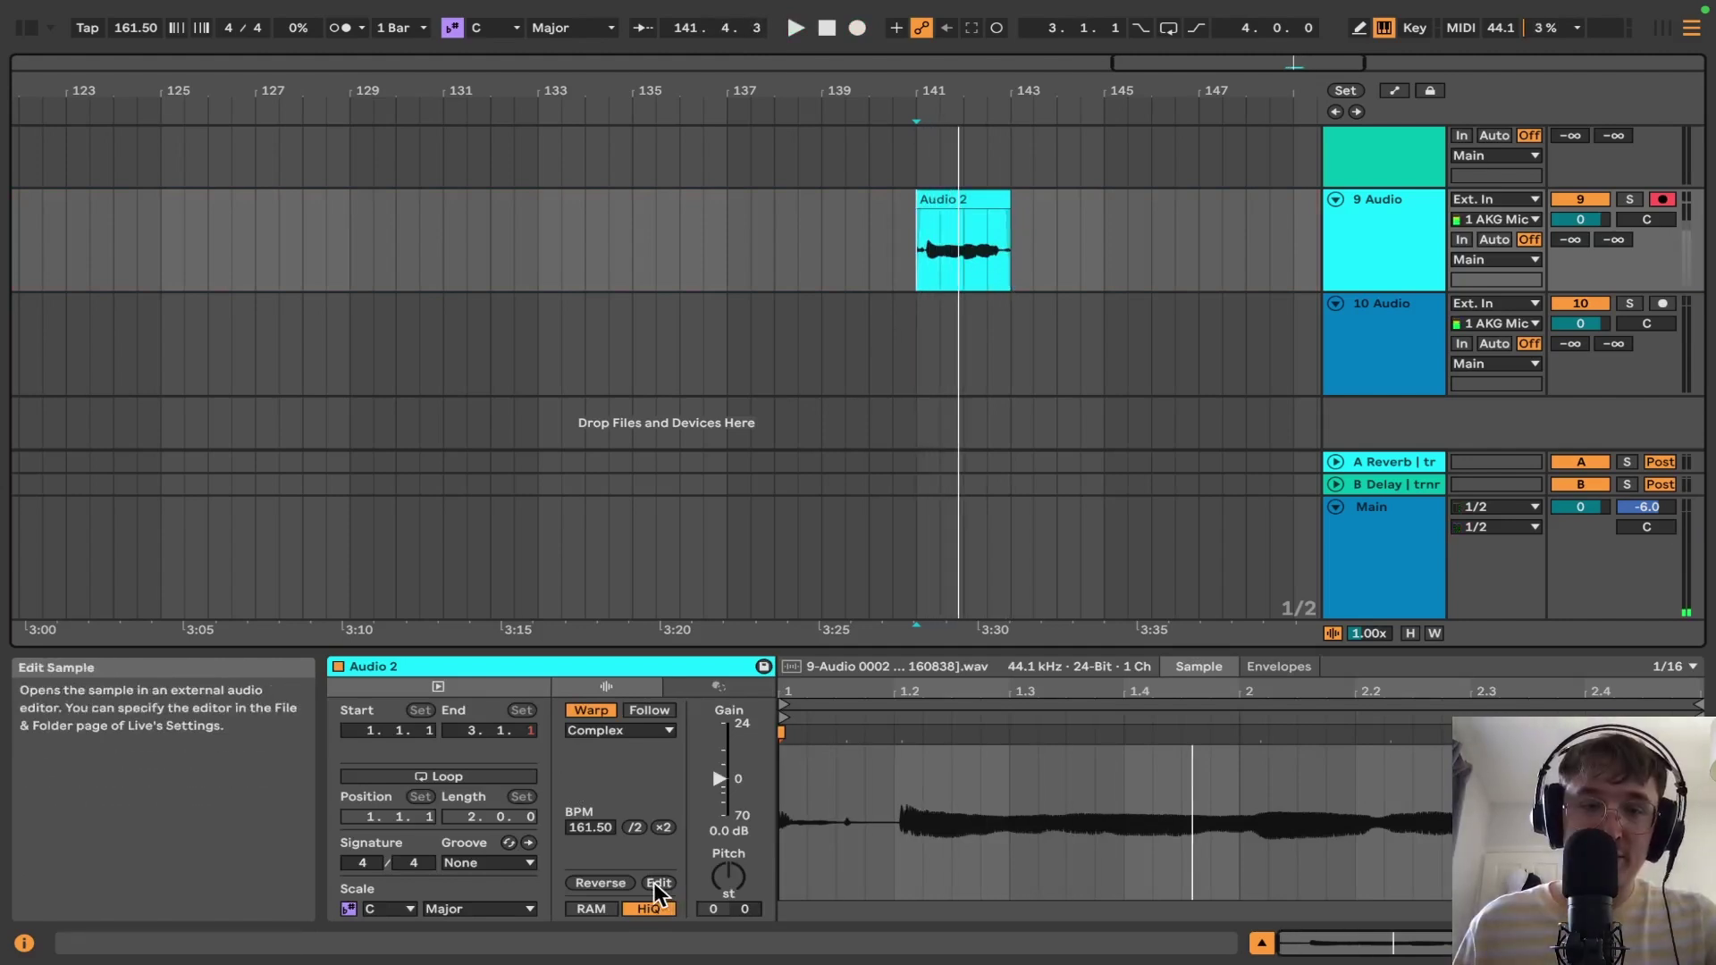
key("alt+super+8")
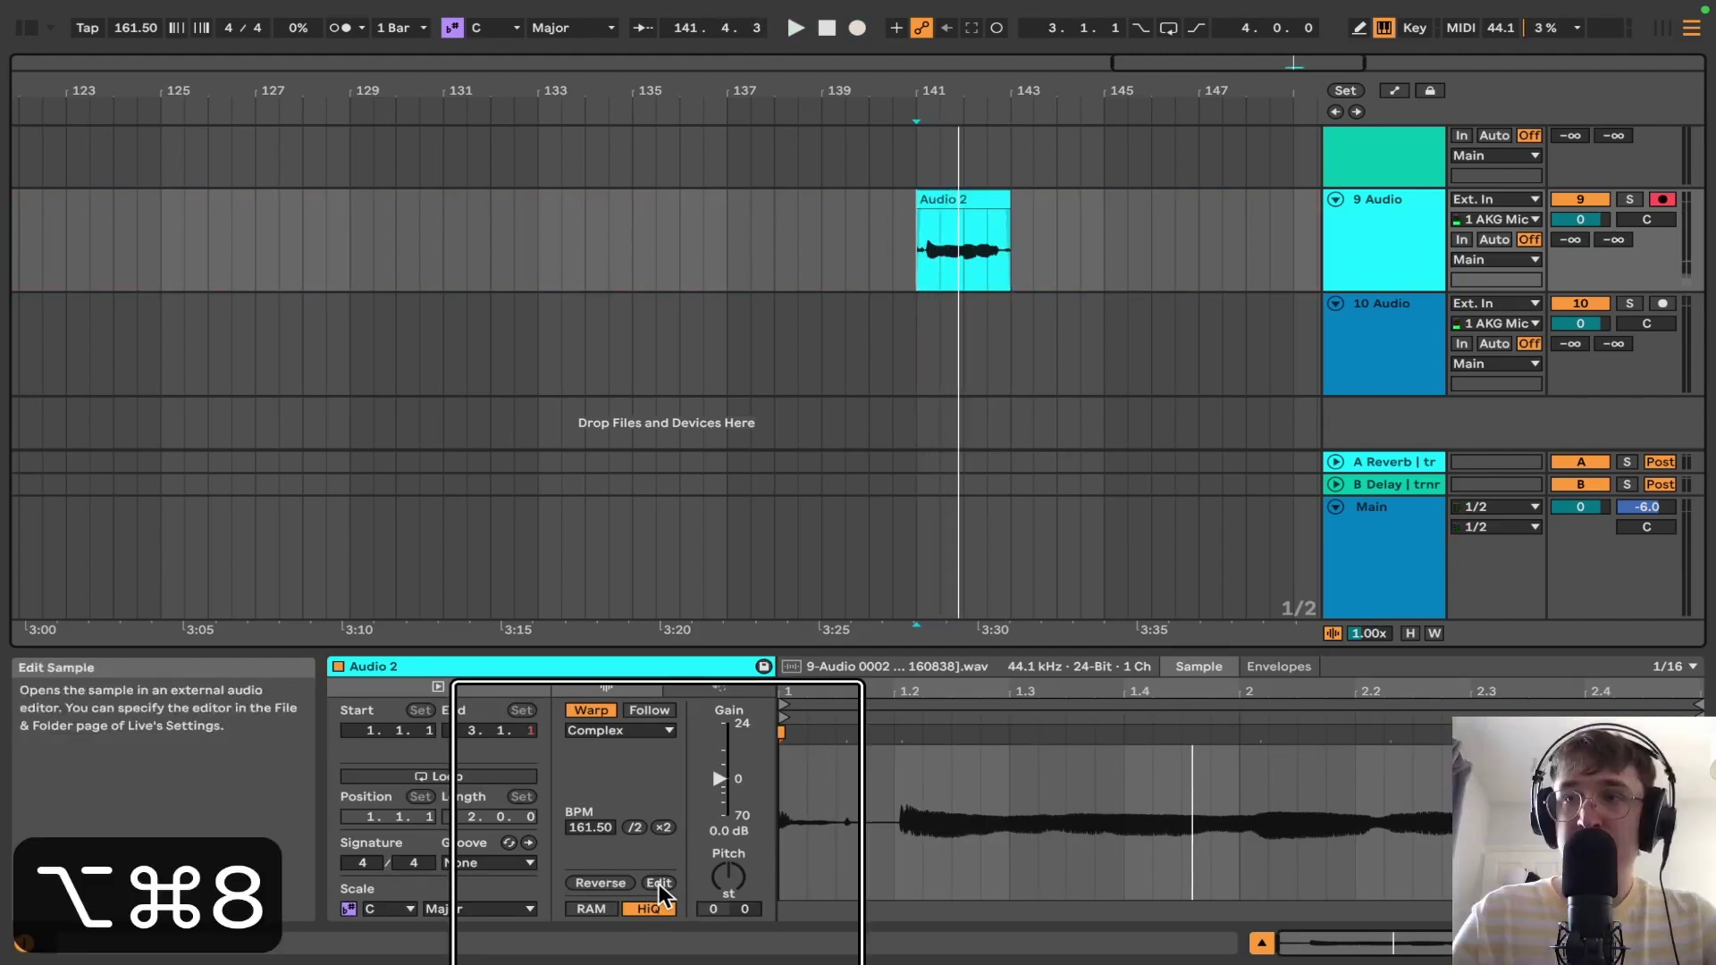
key("alt+super+8")
- Check which application is assigned as the Sample Editor in the File & Folder settings
left_click(659, 882)
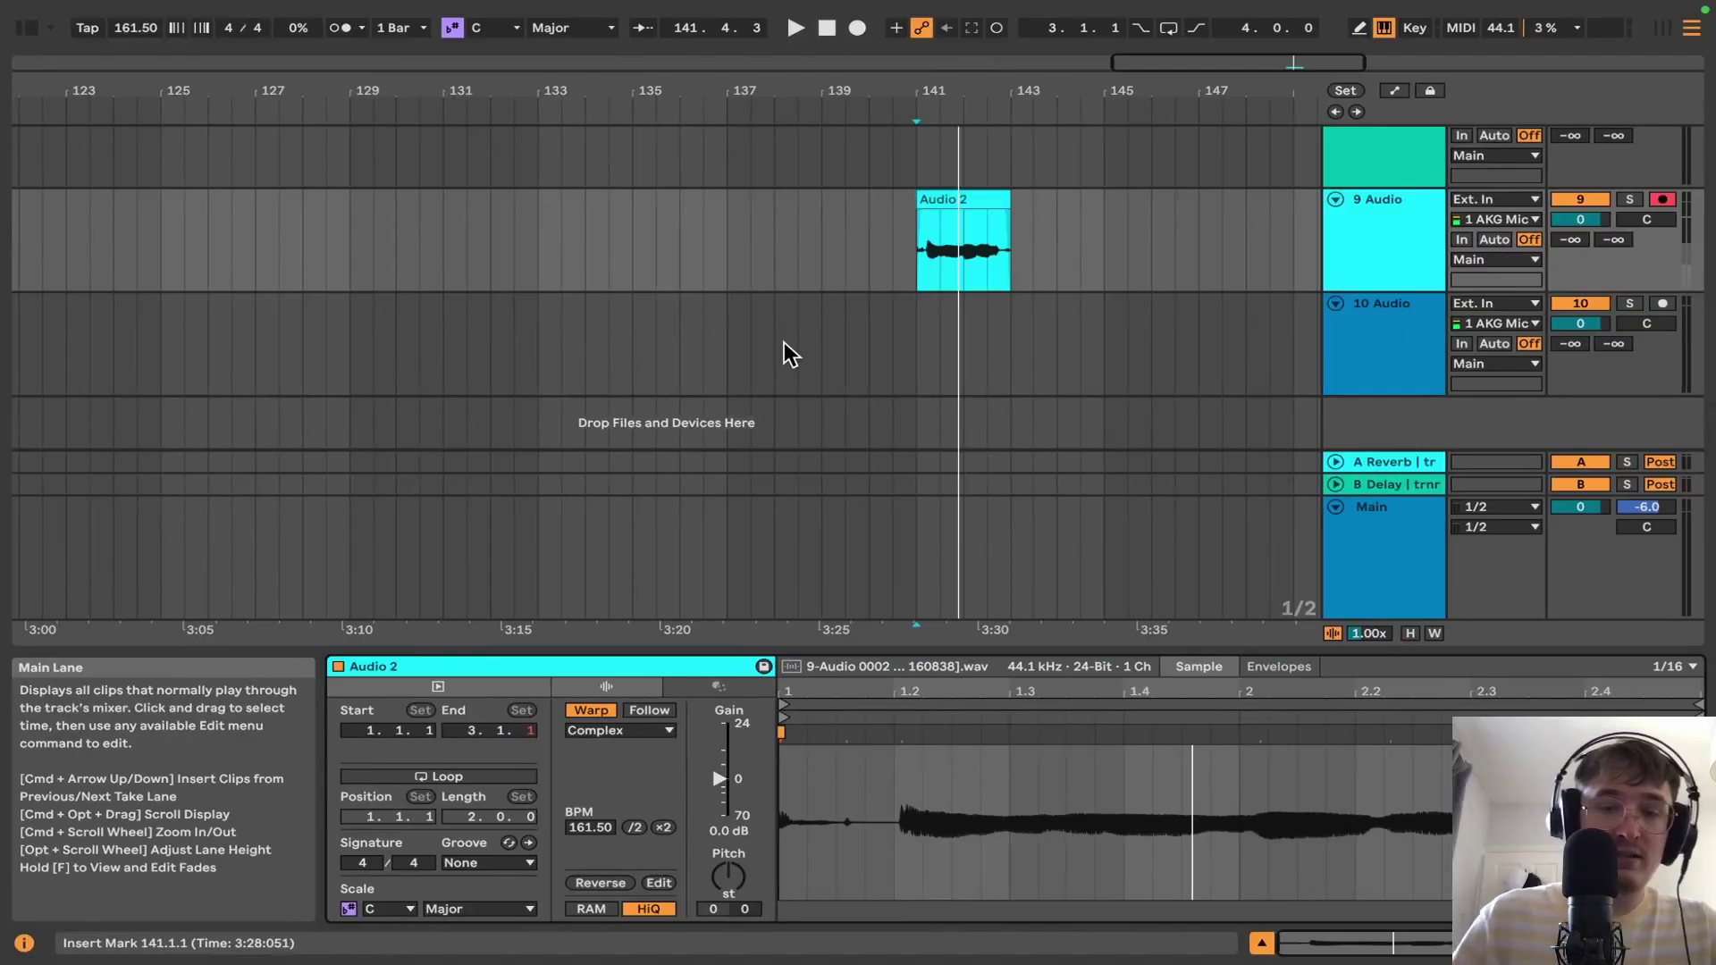
key("super+comma")
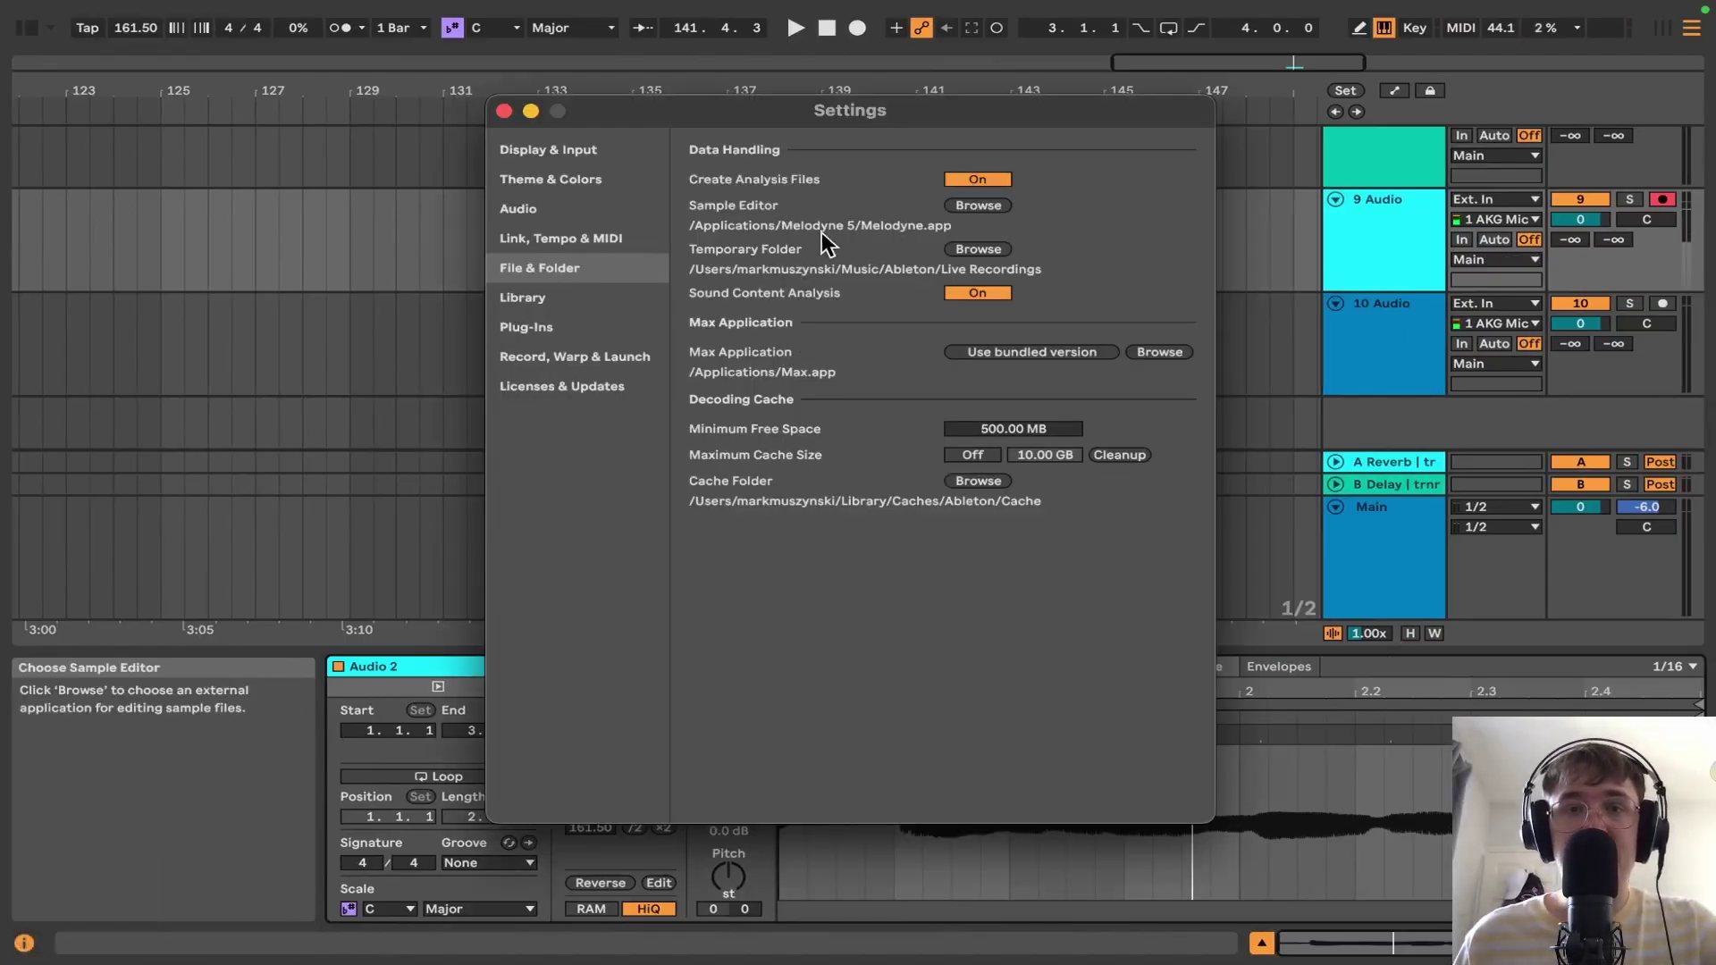
left_click(504, 110)
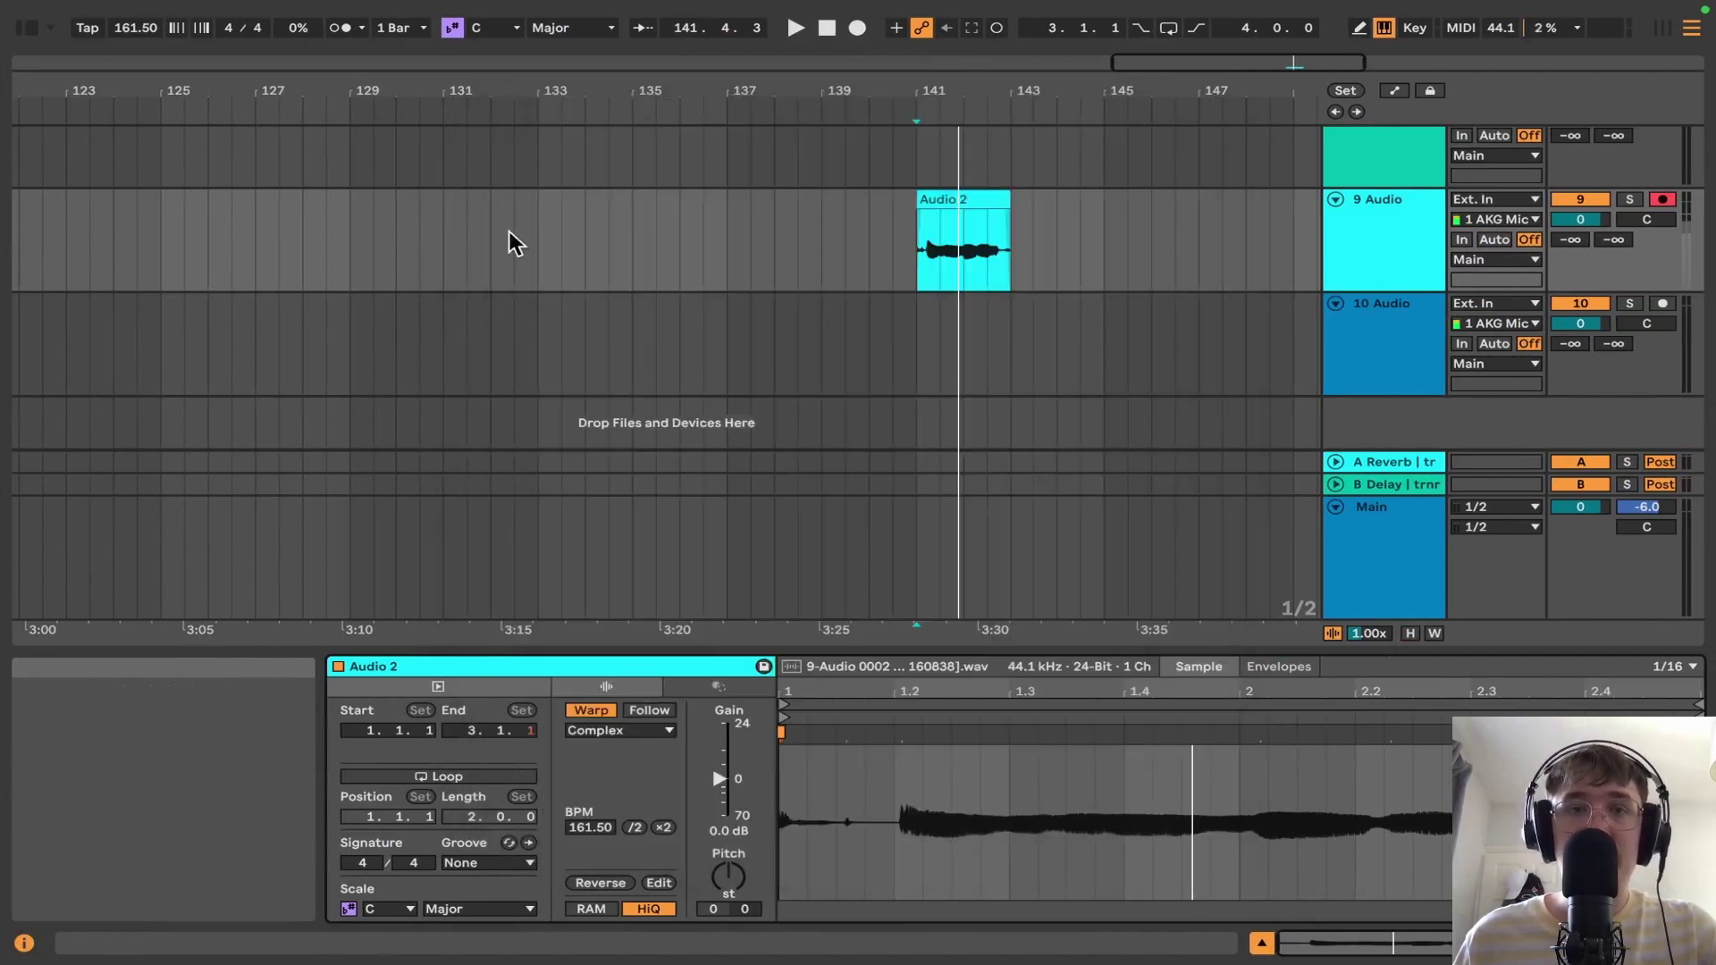
- Open the Audio 2 clip's sample in Melodyne for external editing and play it
left_click(659, 884)
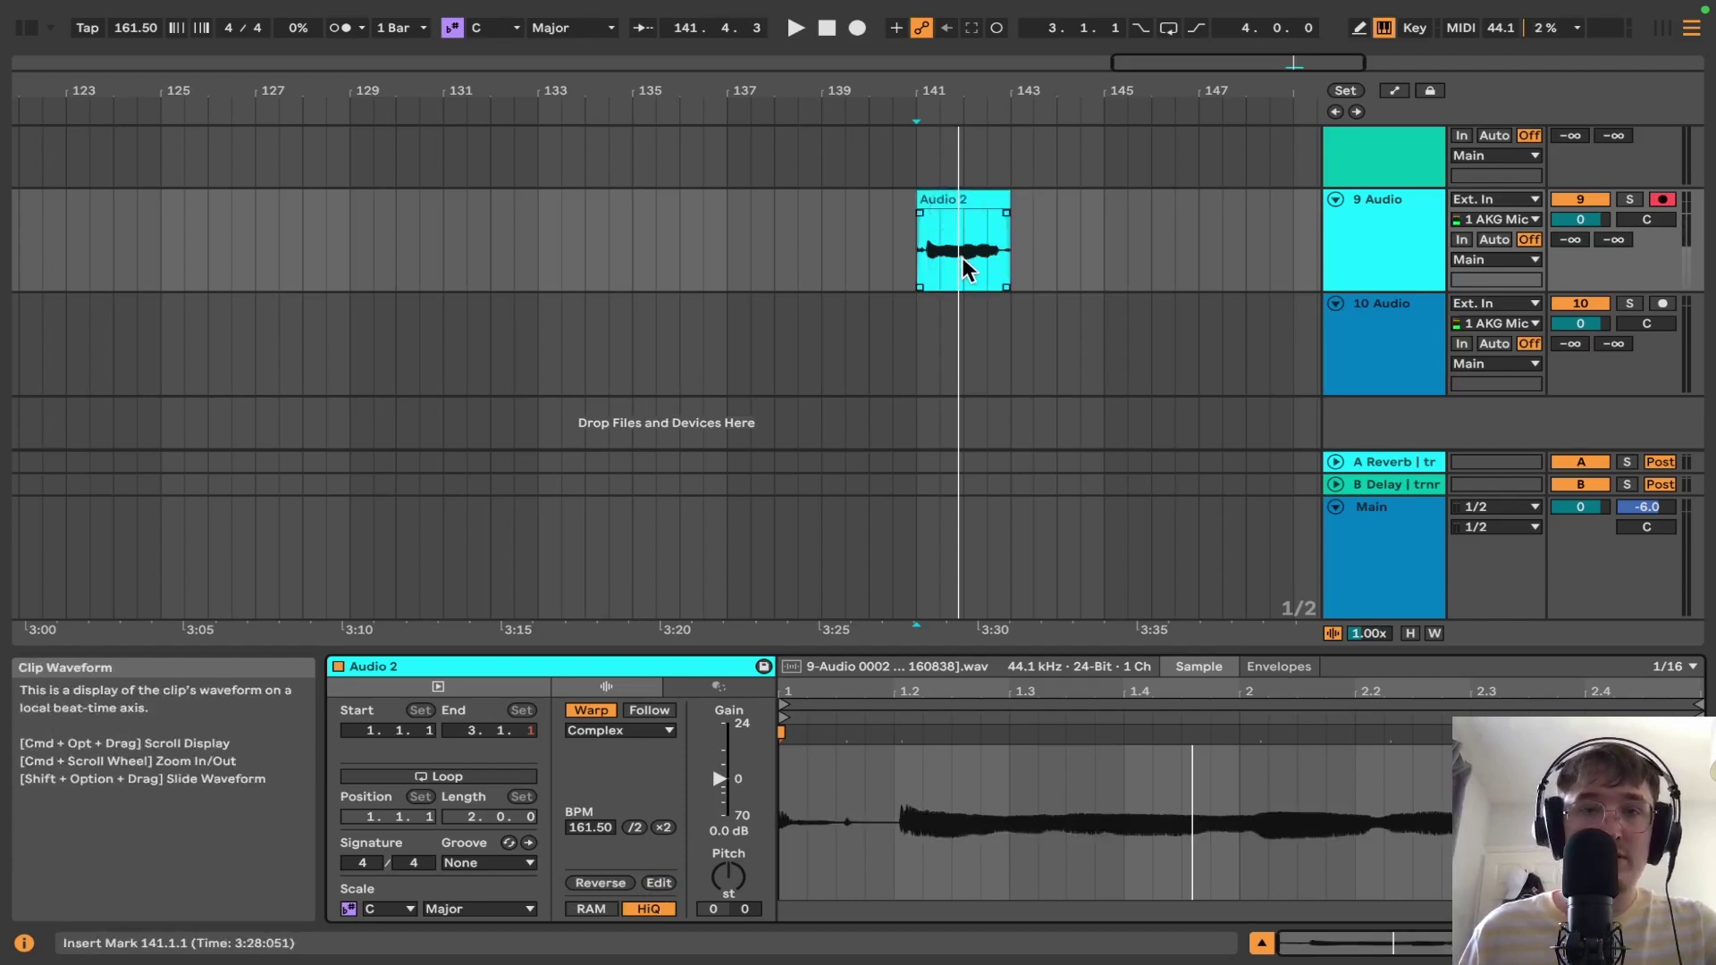
left_click(939, 259)
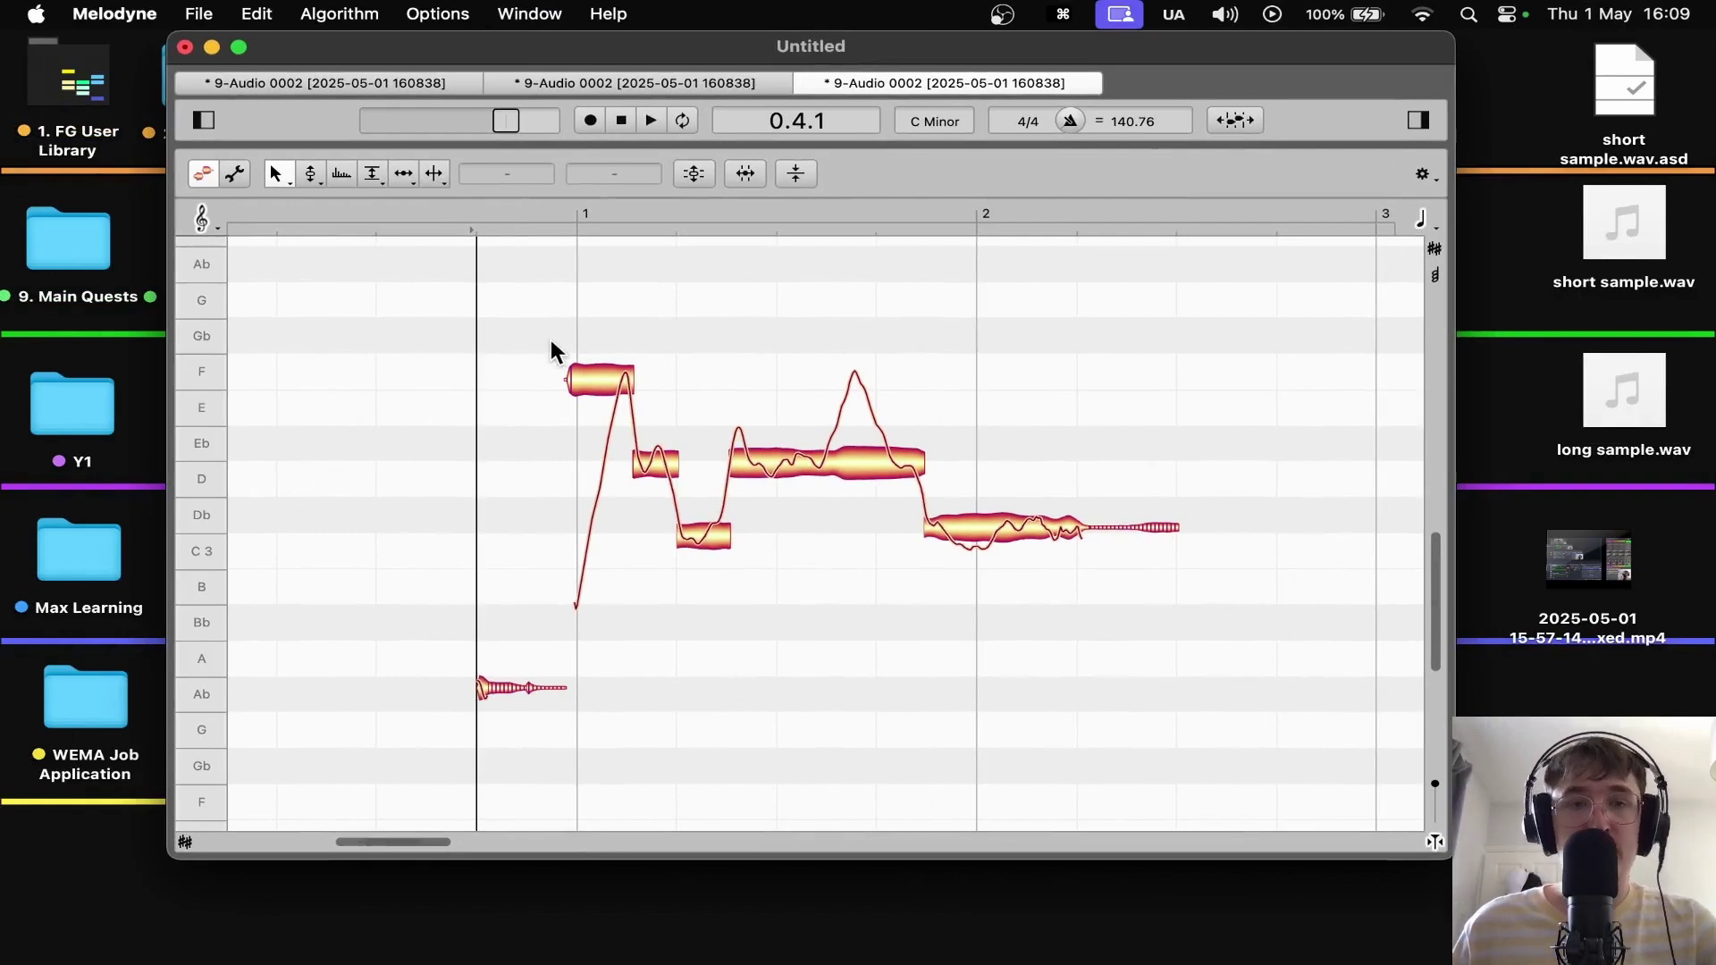
key("space")
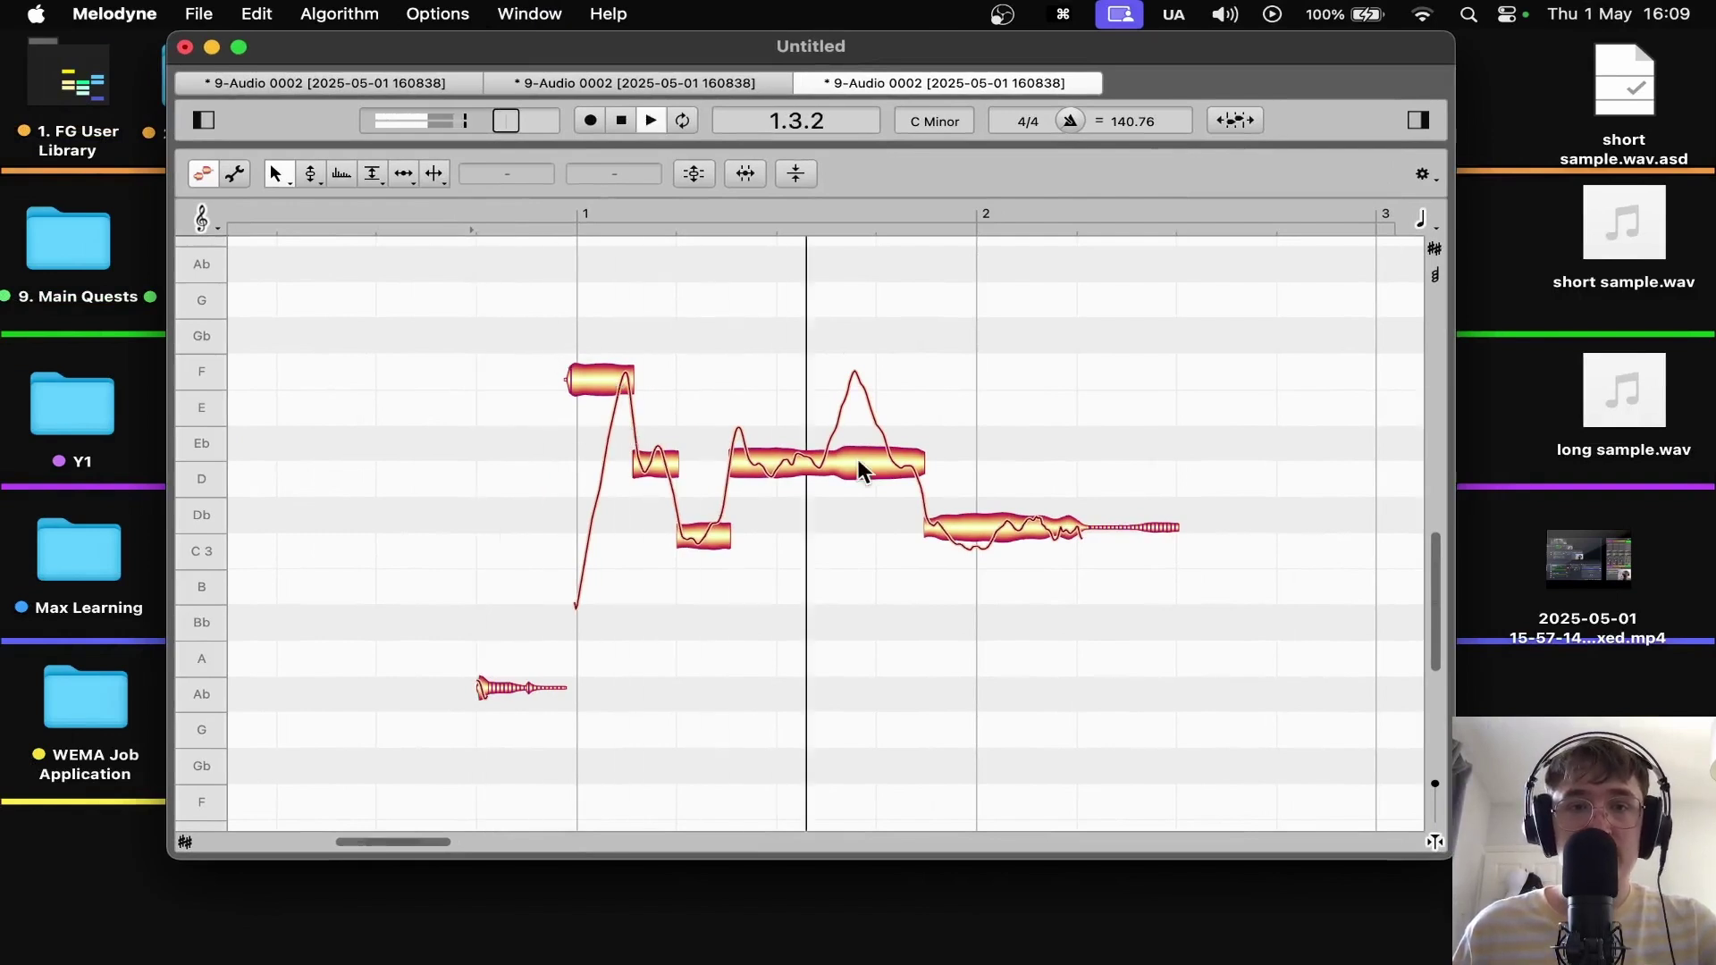
- Raise the long note in the second half of bar 1 to G 3 +46 ct and audition the altered melody
left_click_drag(860, 465, 851, 361)
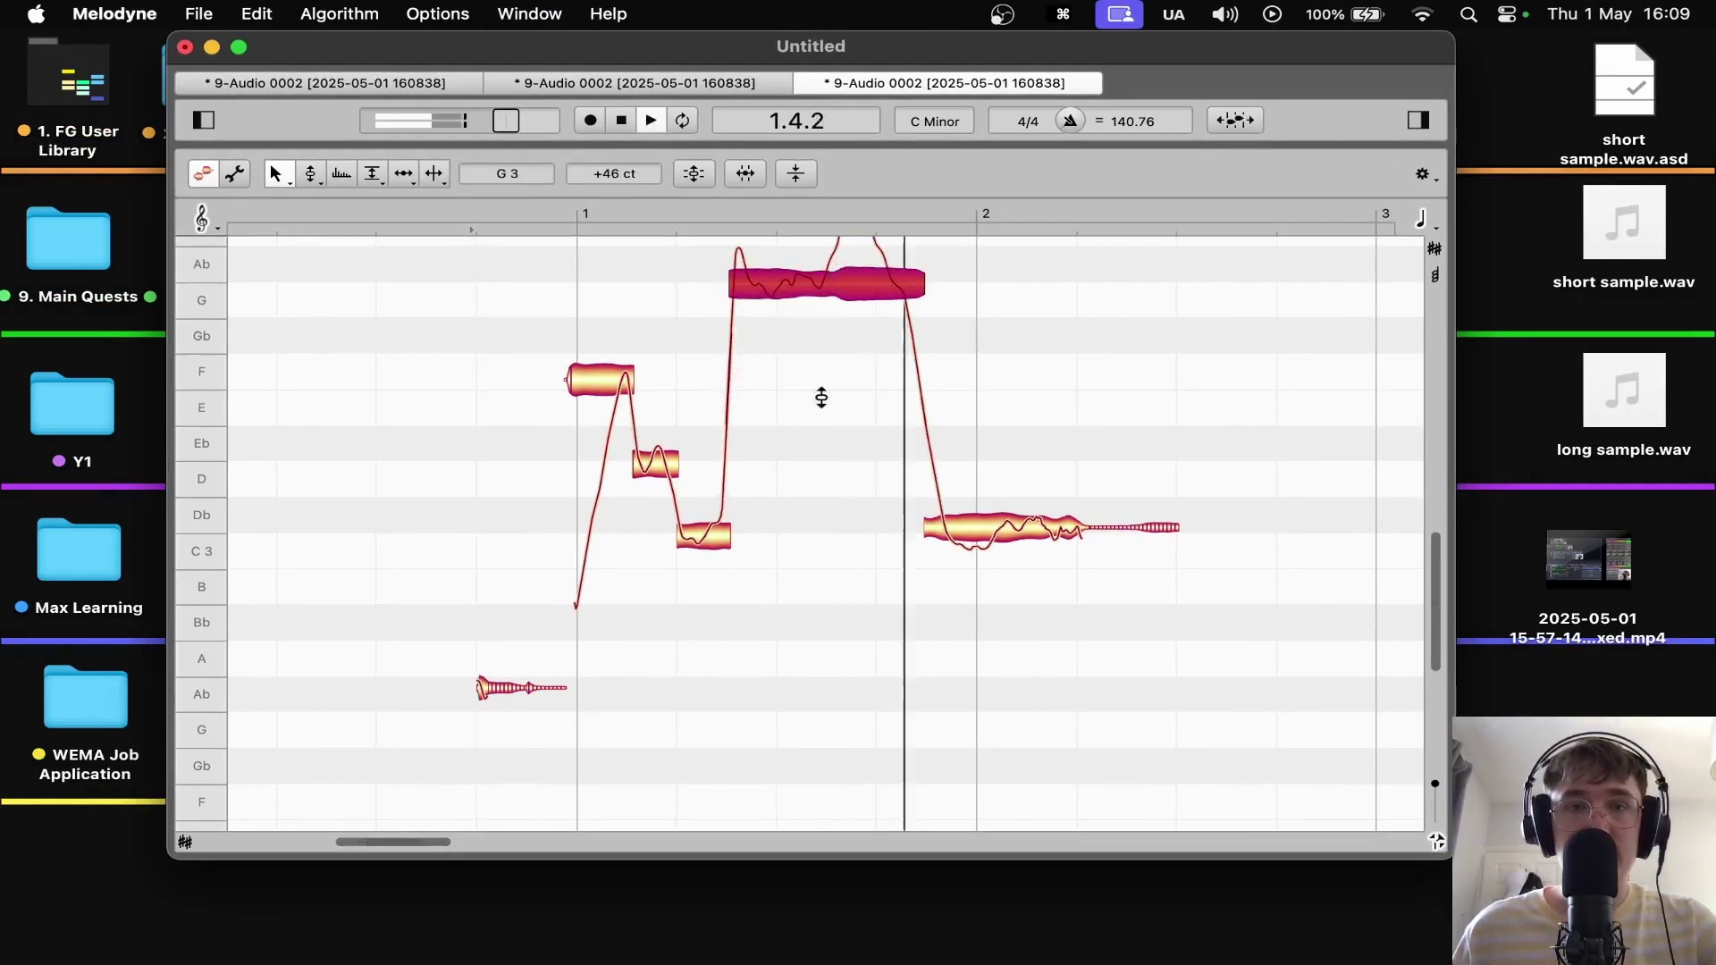
key("space")
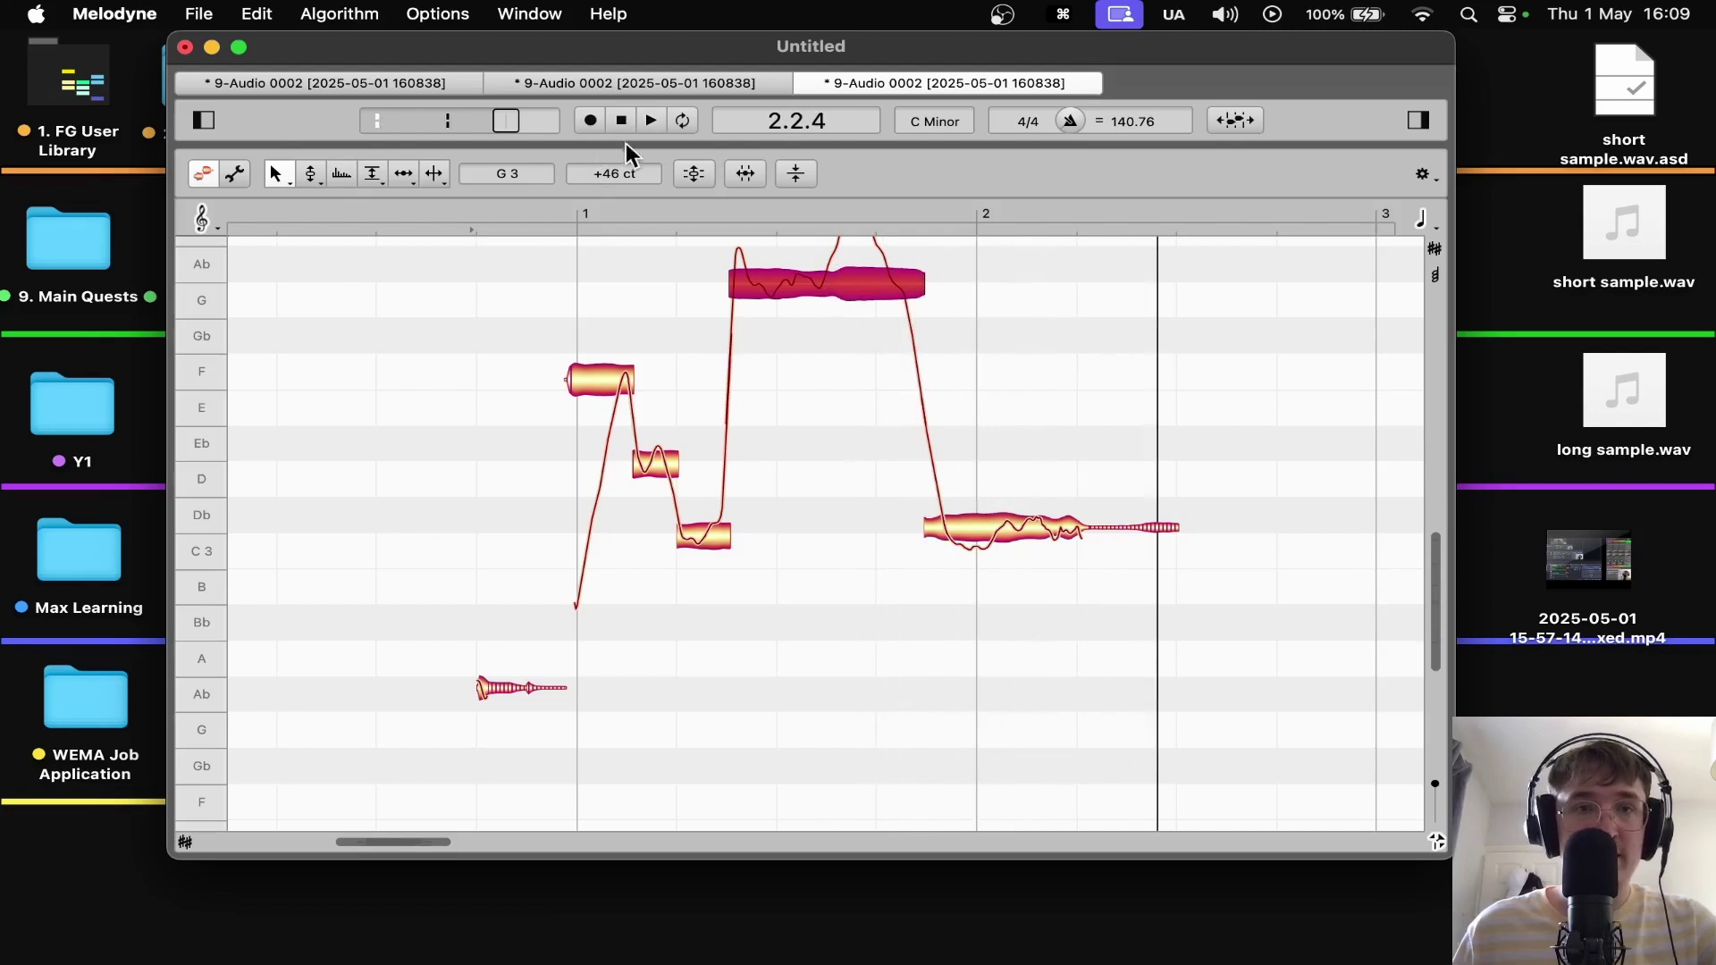
left_click(583, 230)
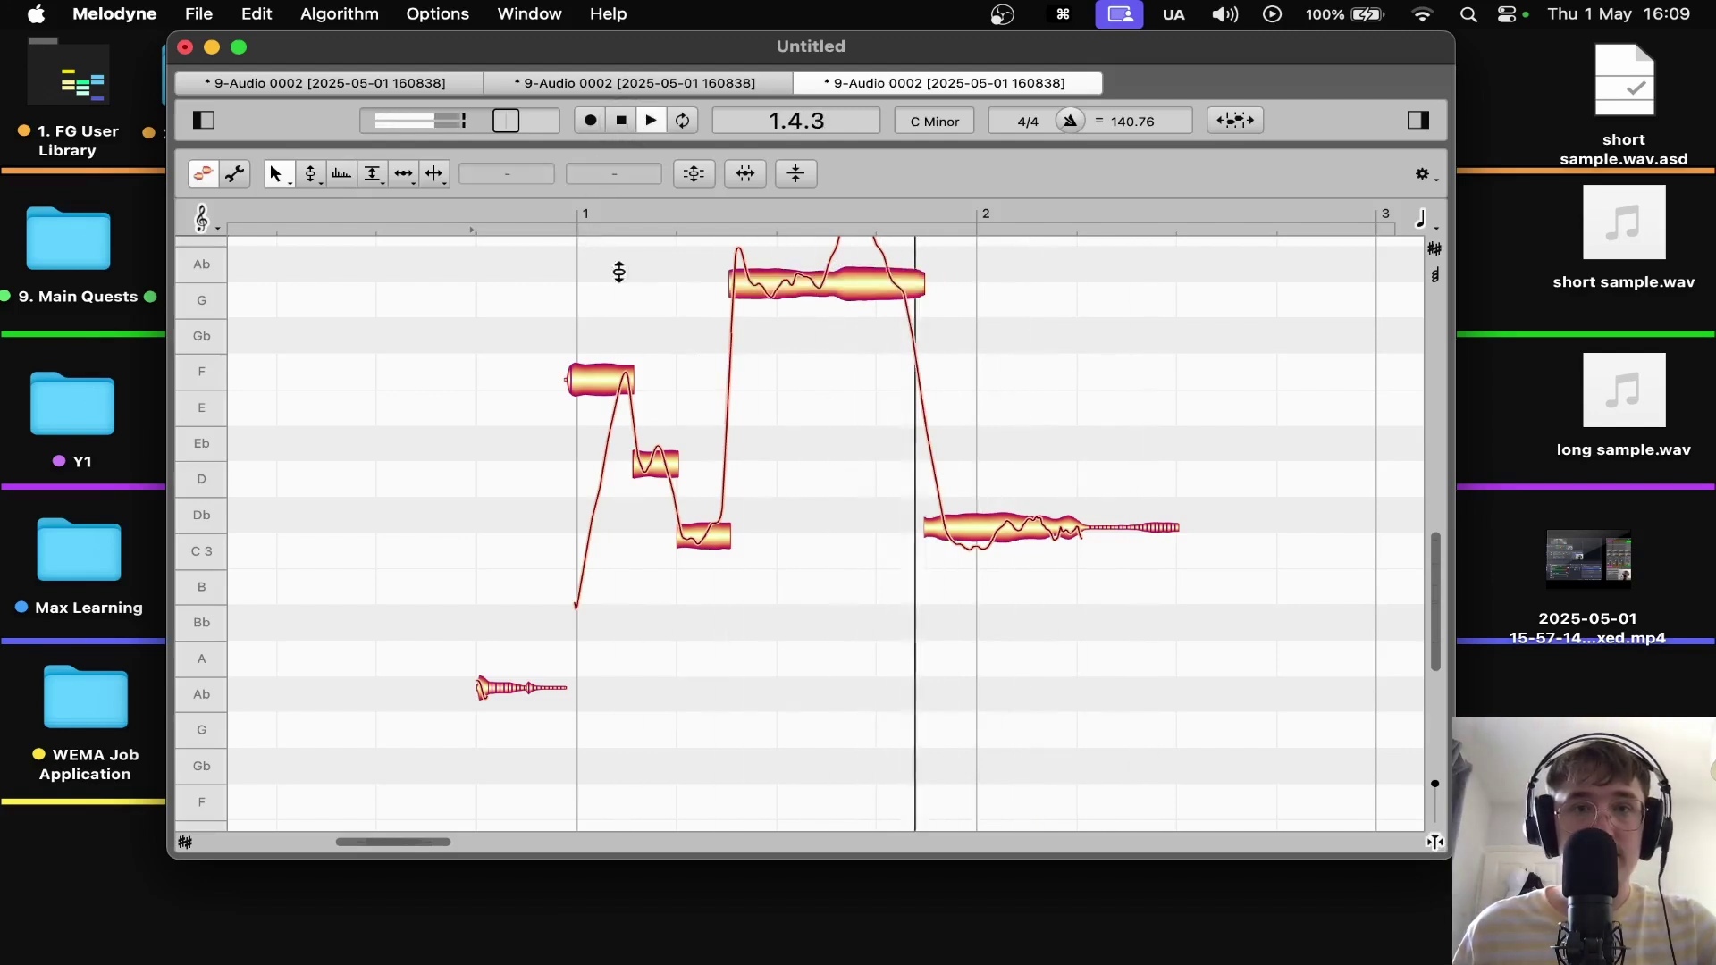
left_click(656, 464)
- Replace the original audio with the Melodyne edit and play the Audio 2 clip from 141.1.1 in Live
left_click(198, 14)
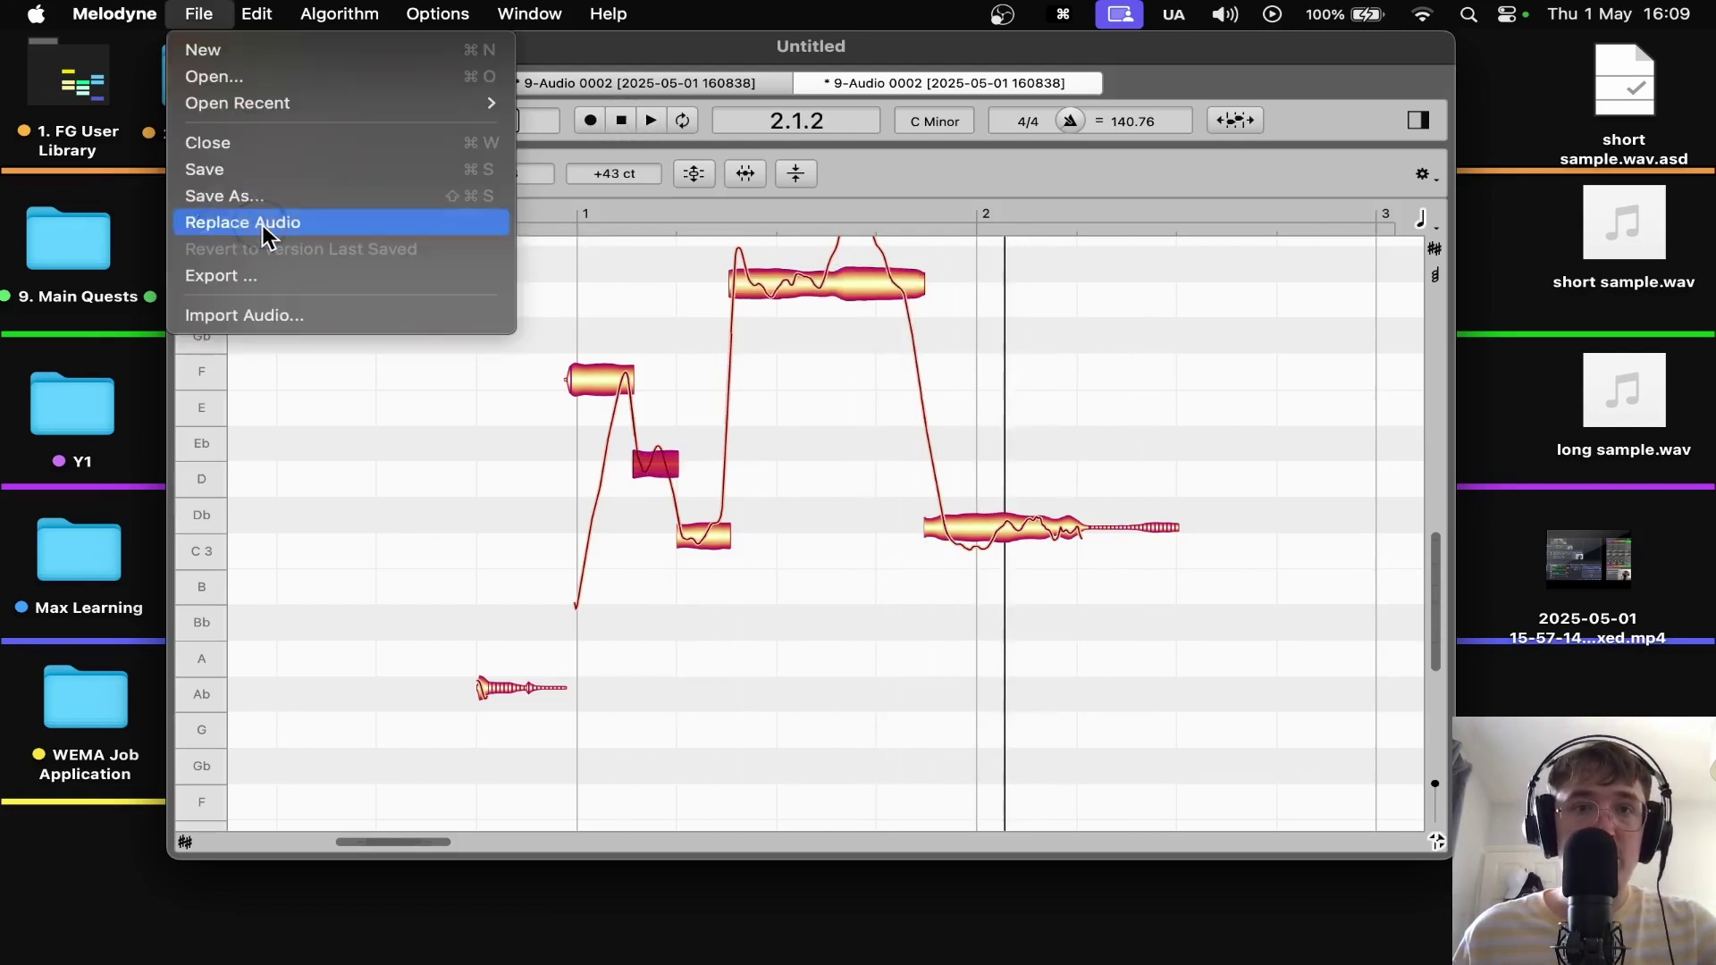
left_click(261, 224)
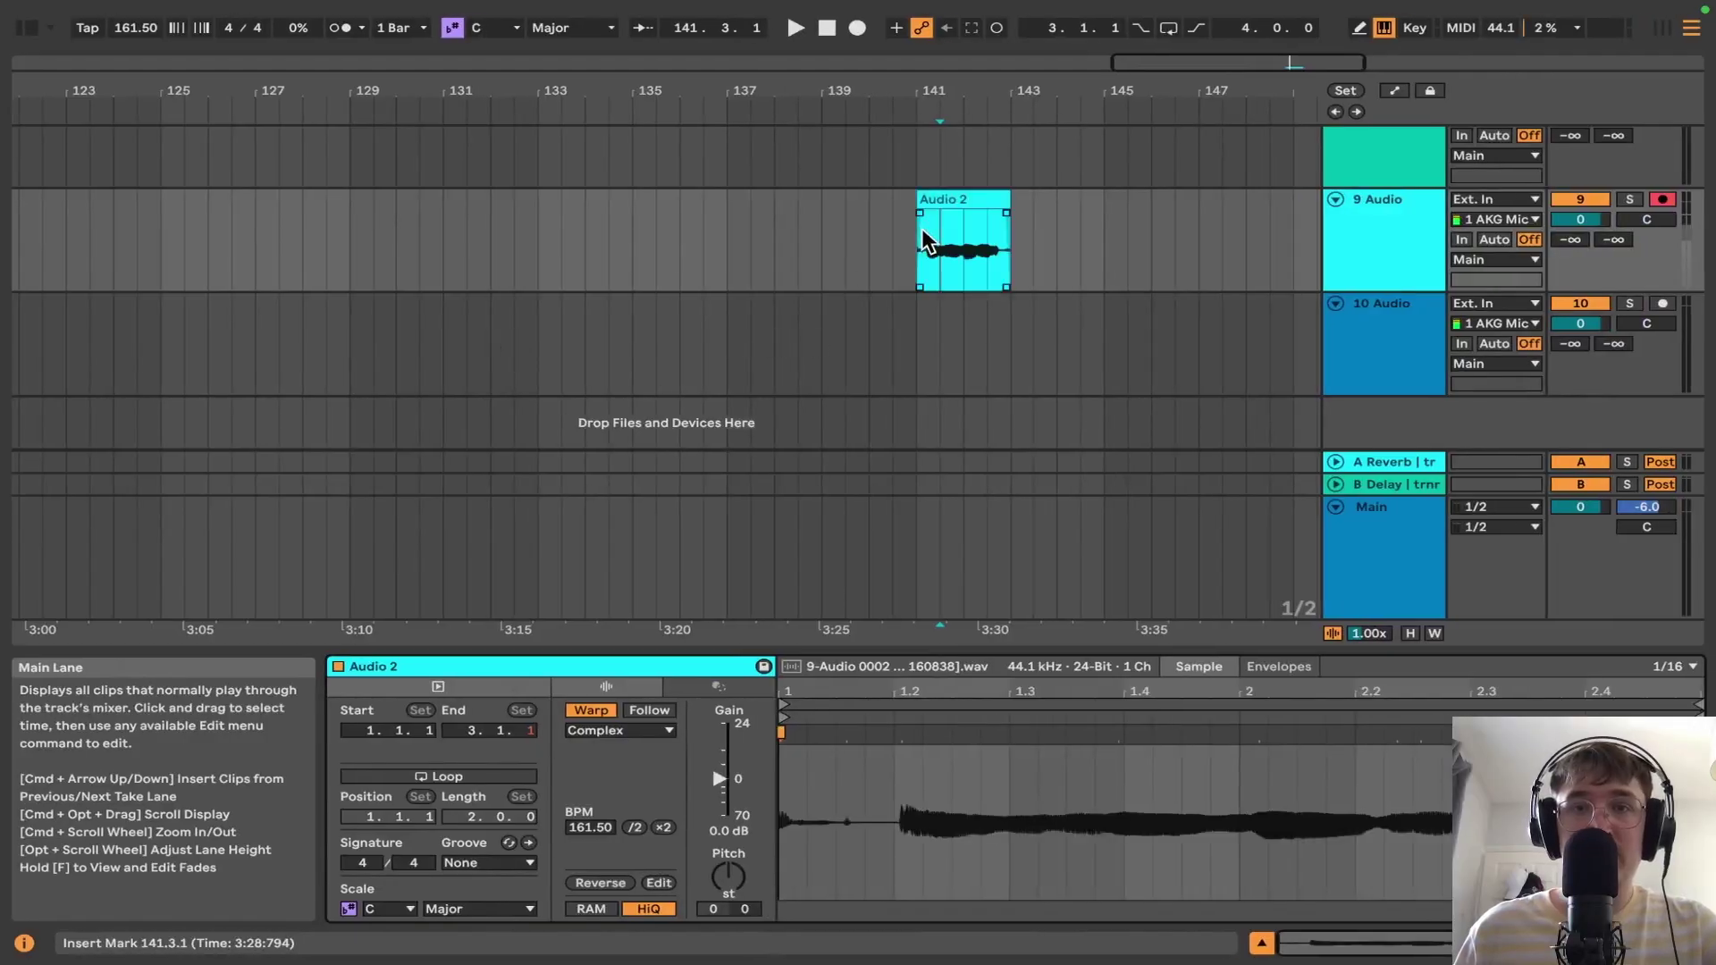
left_click(918, 266)
key("space")
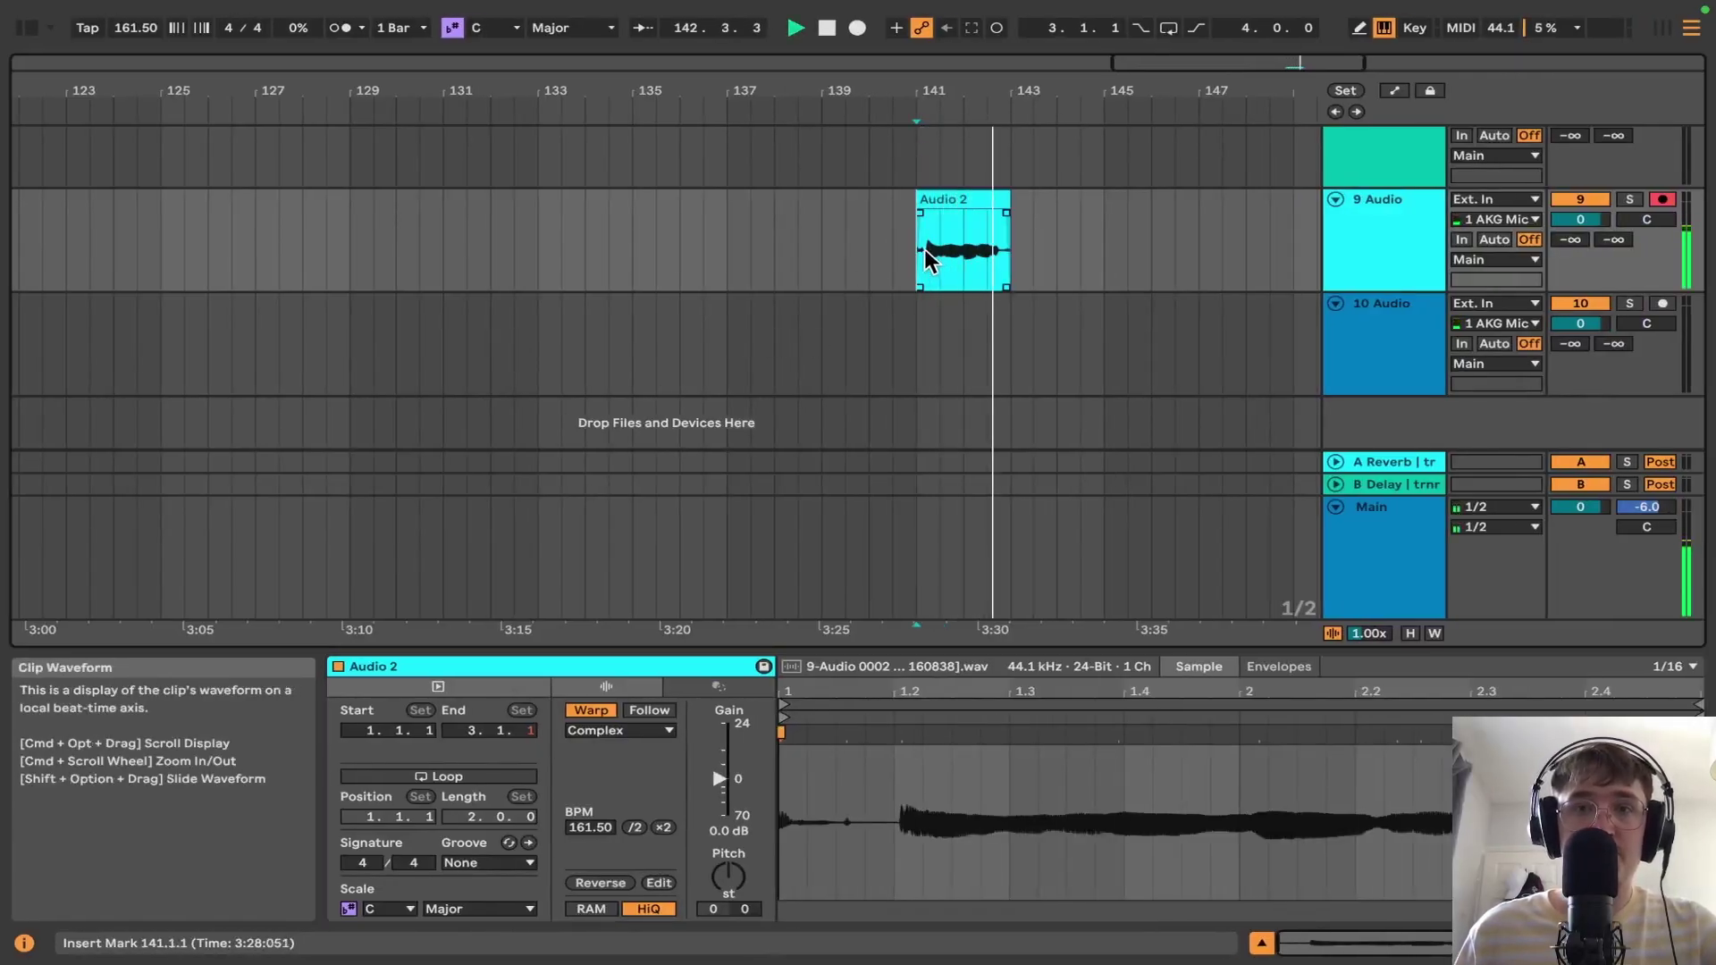
key("space")
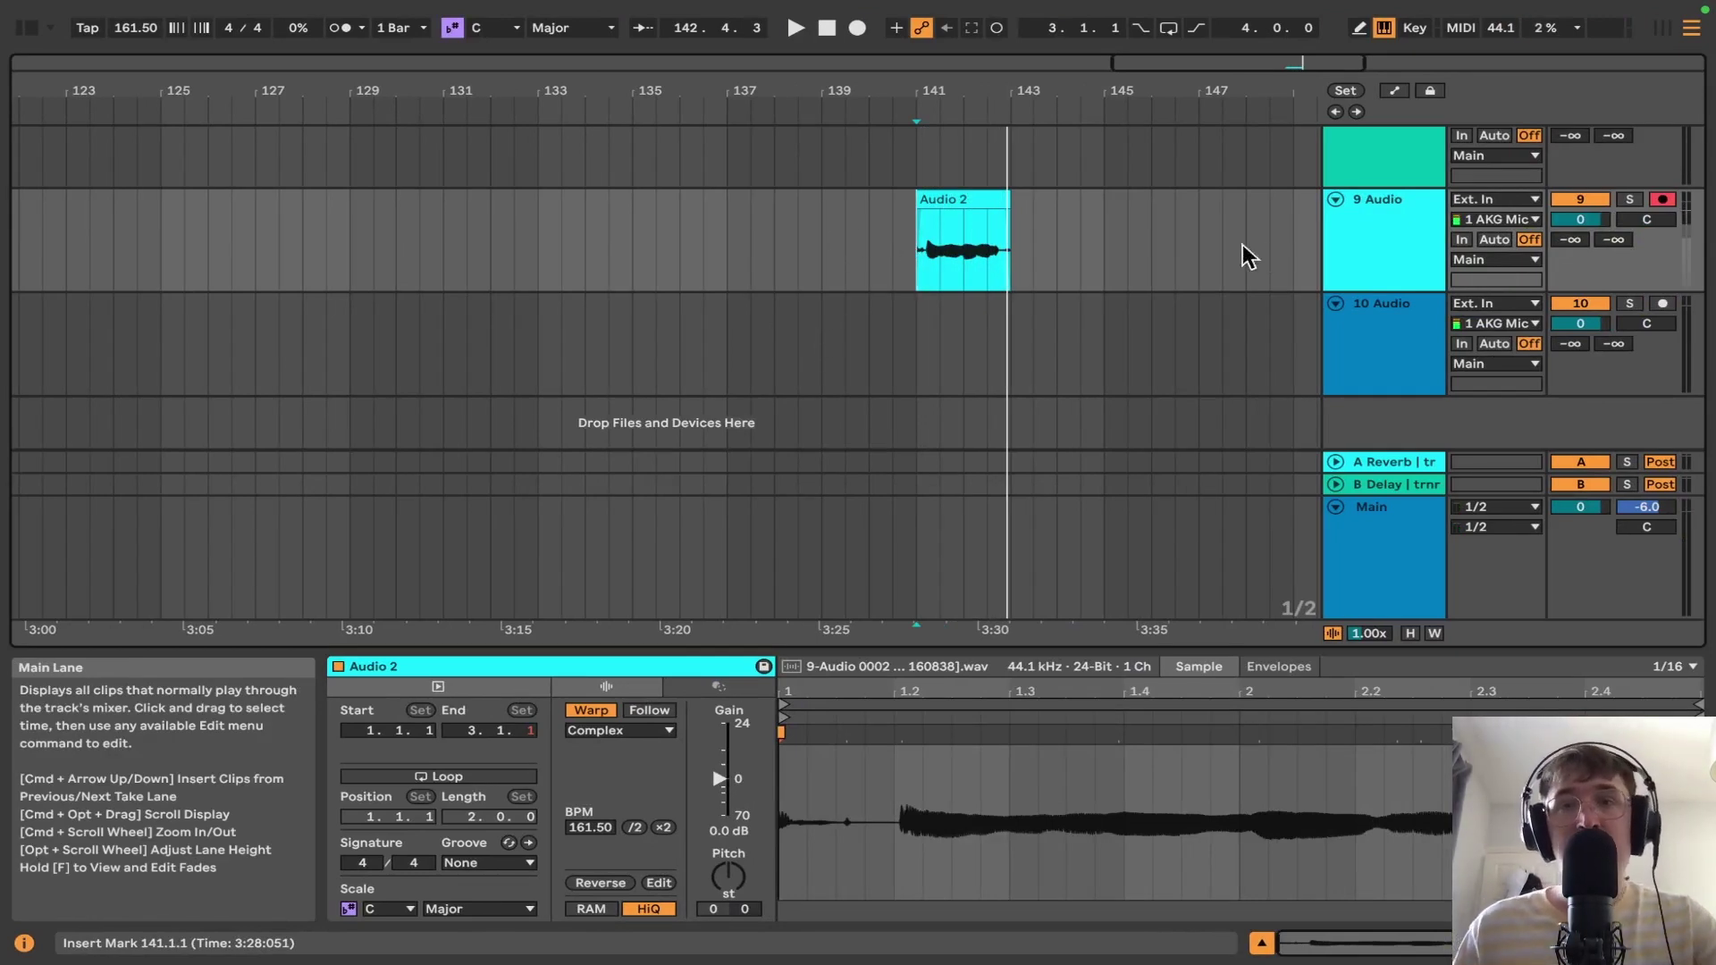
left_click(1360, 259)
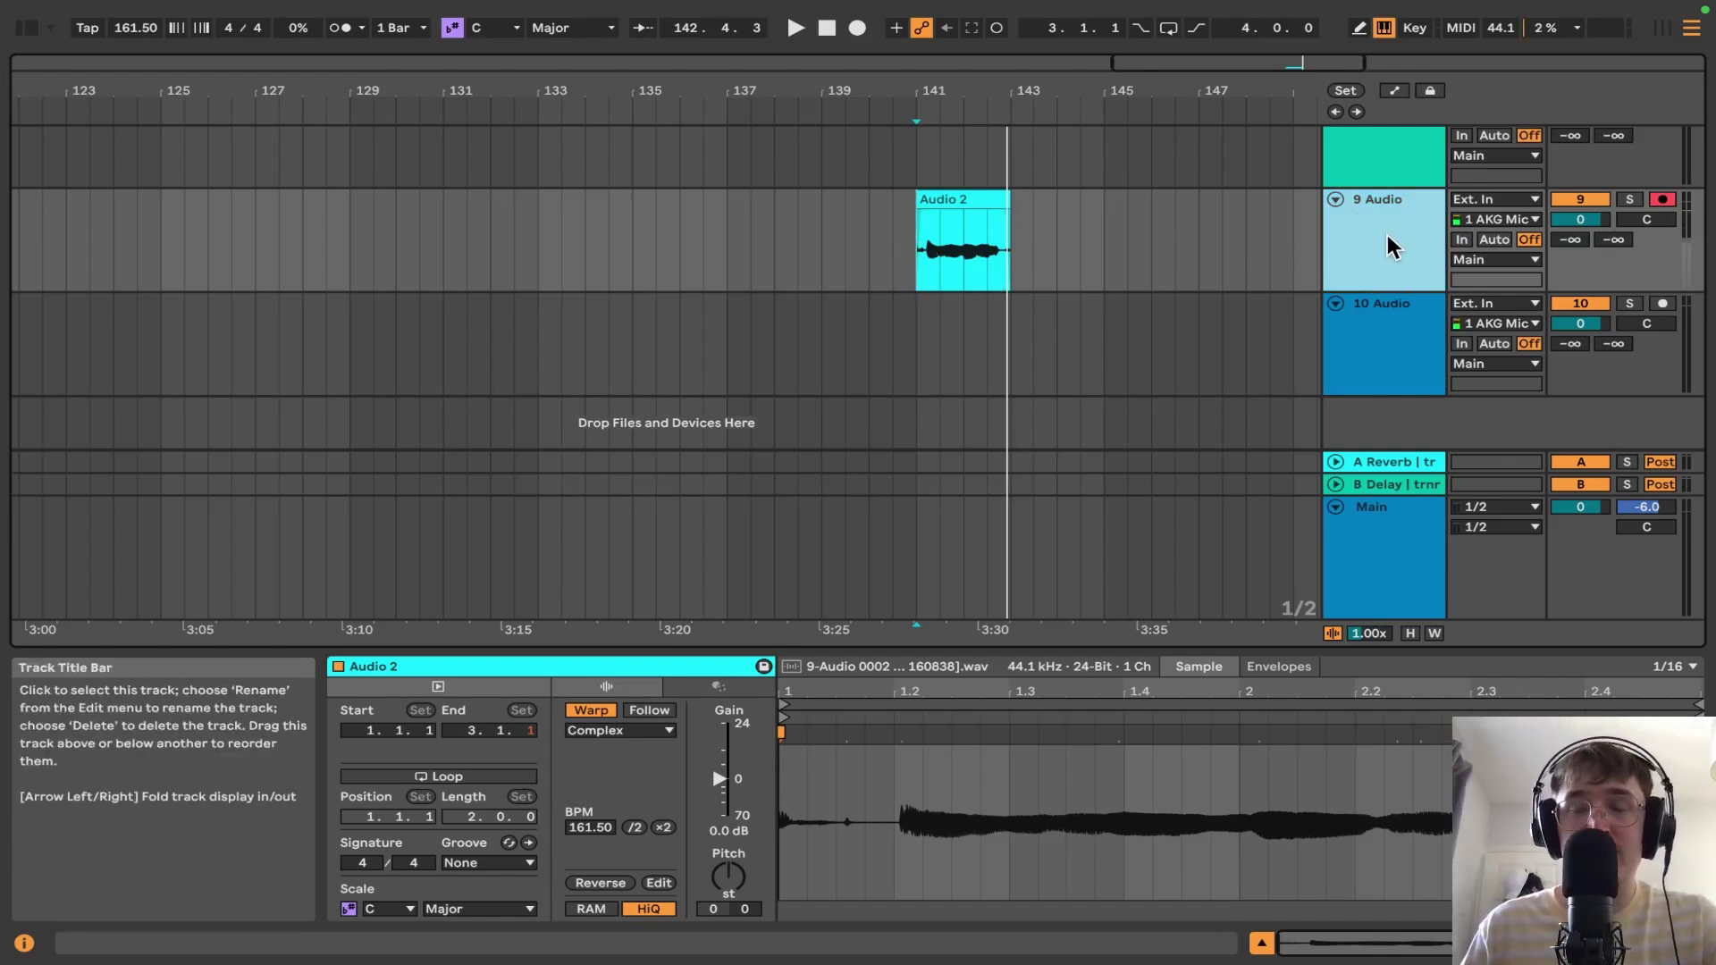
left_click(988, 259)
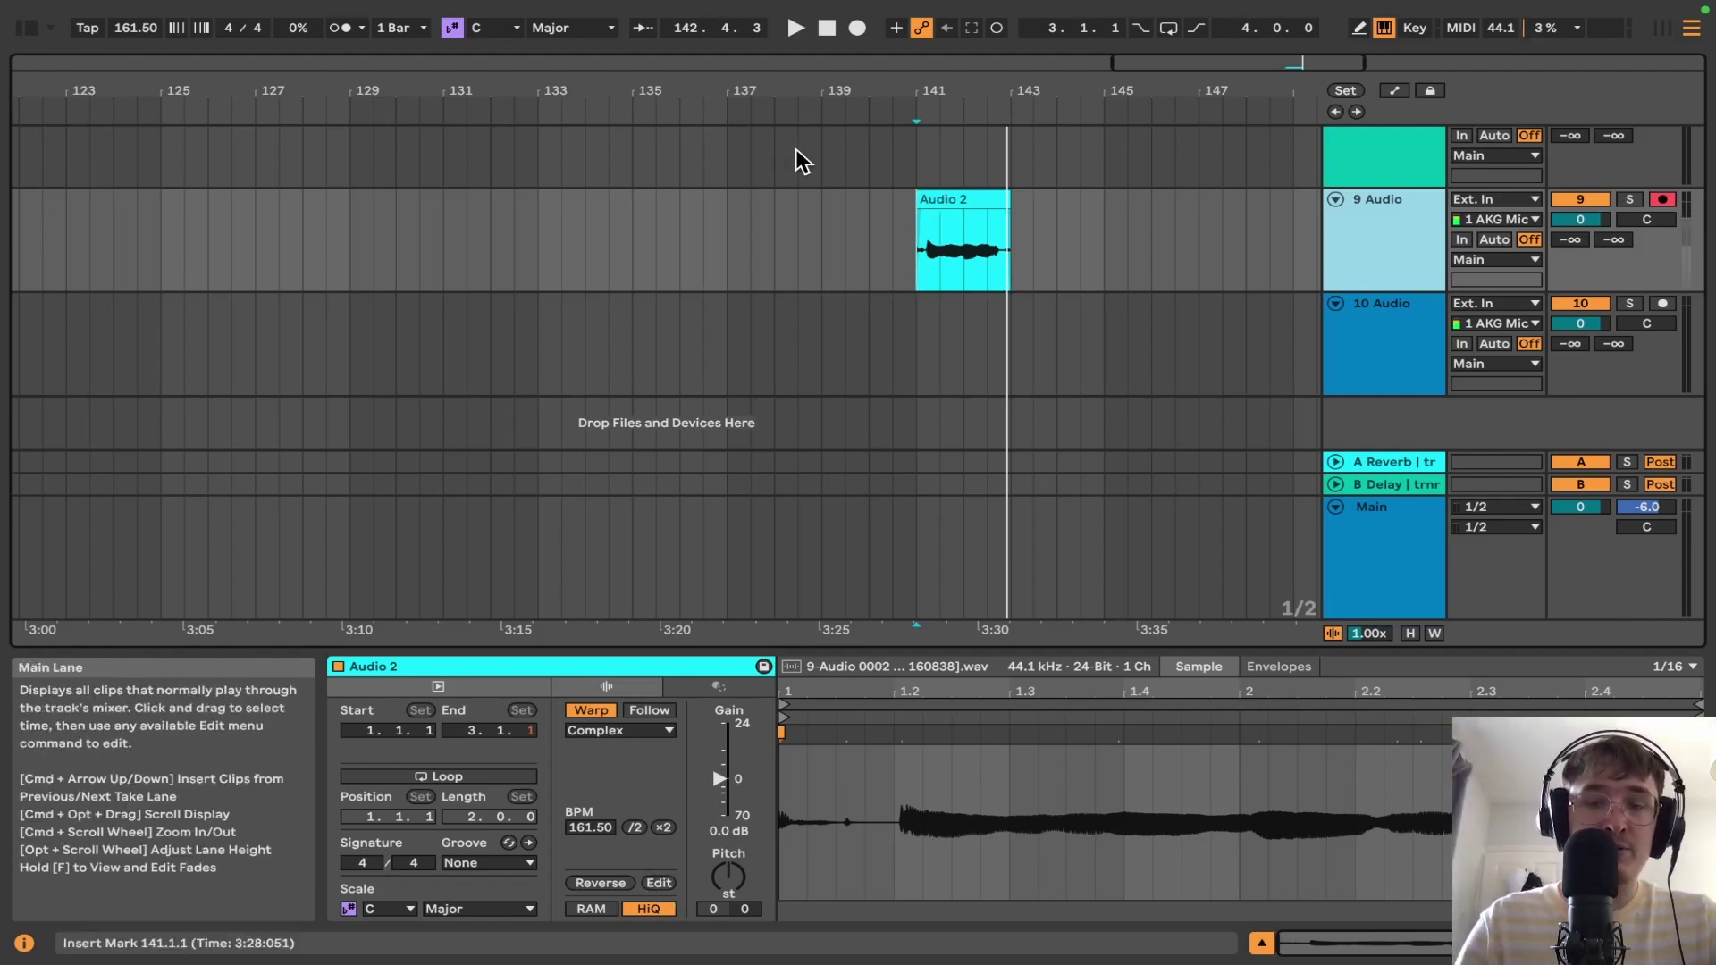
- Change the Sample Editor in the File & Folder settings to iZotope RX 10 Audio Editor.app
key("super+comma")
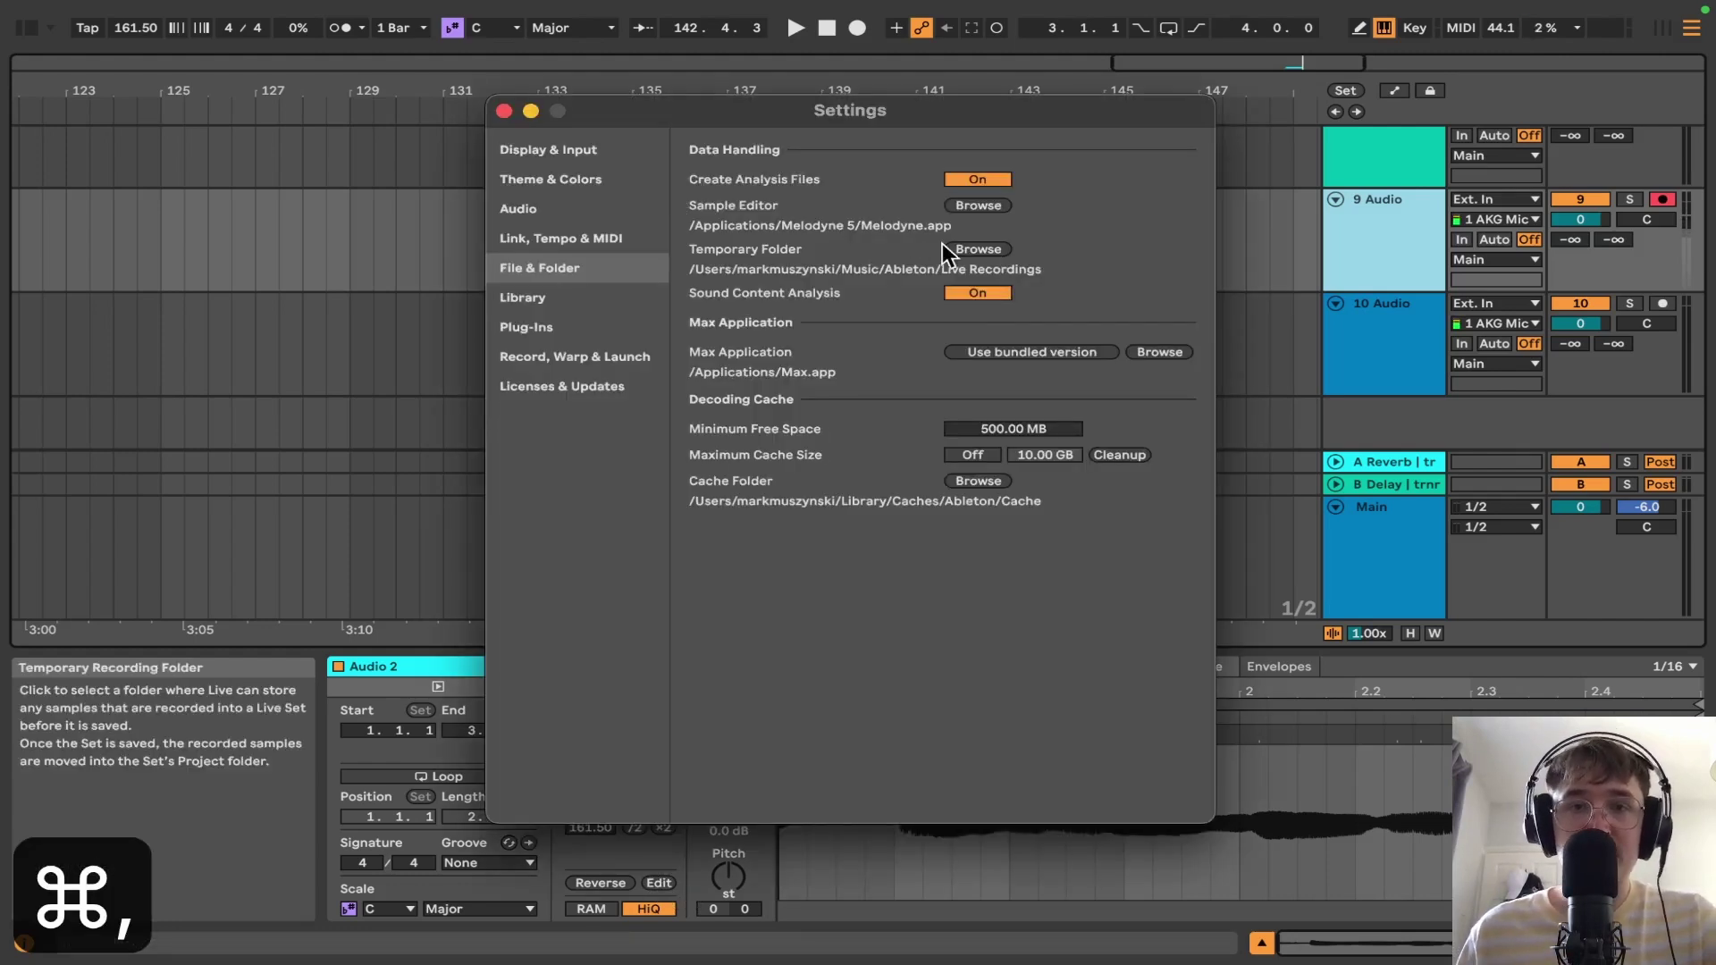
left_click(978, 205)
left_click(917, 170)
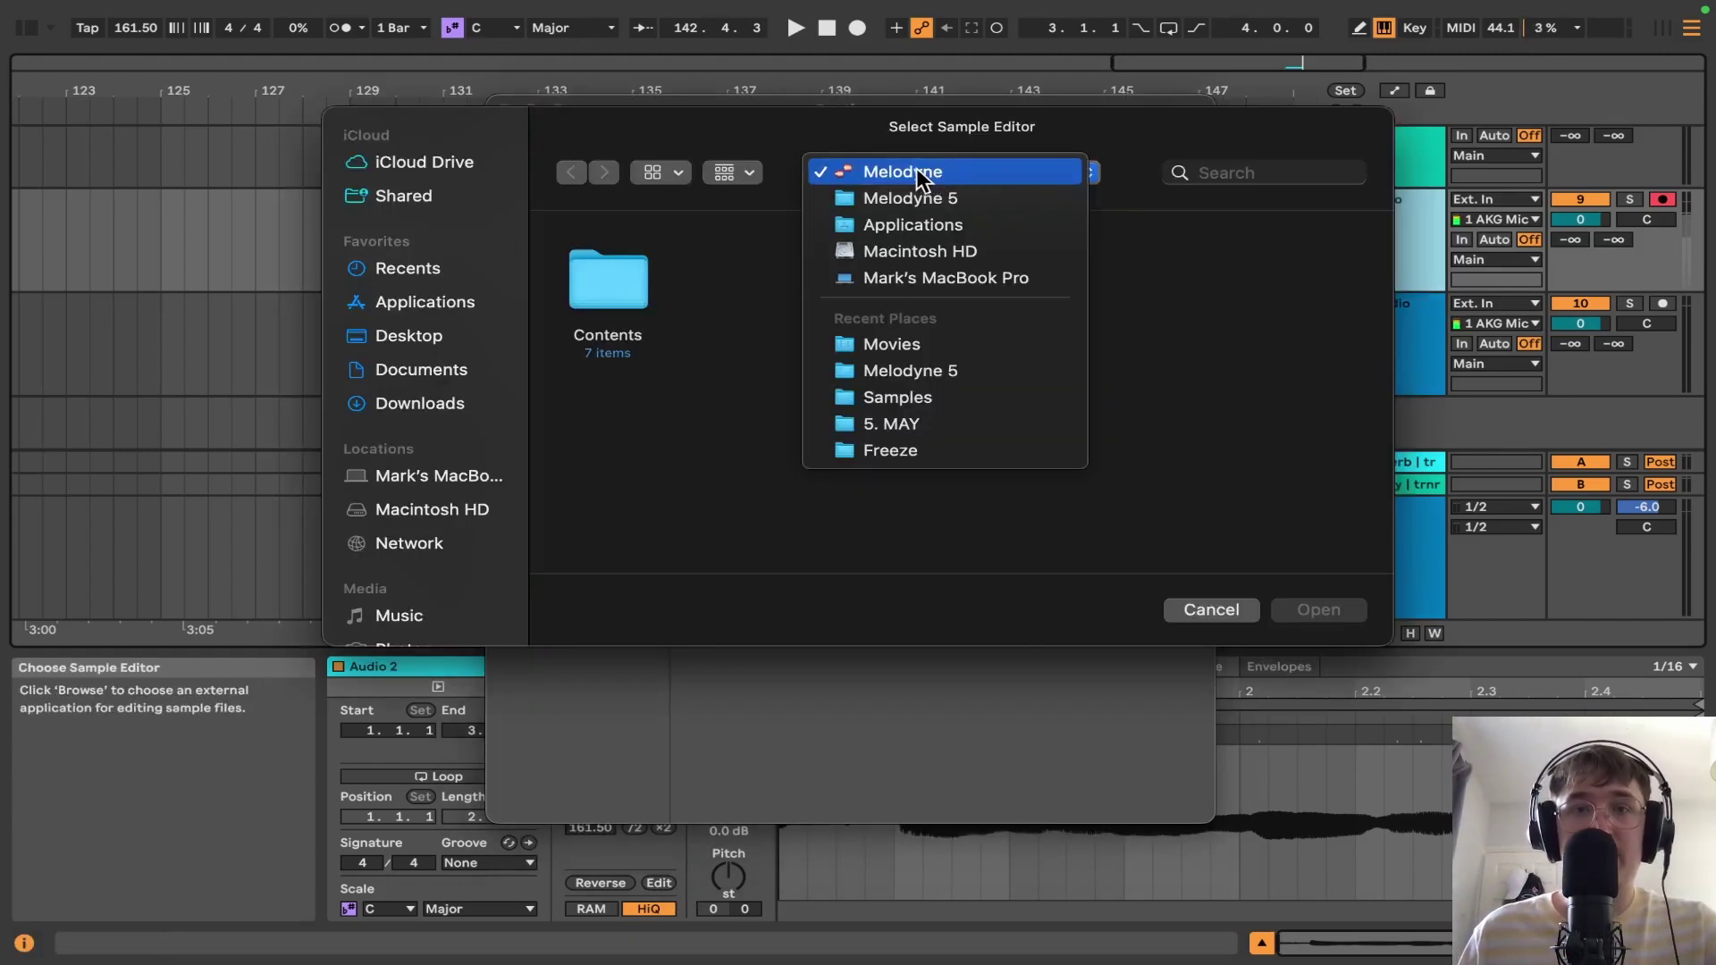
key("Escape")
key("Escape")
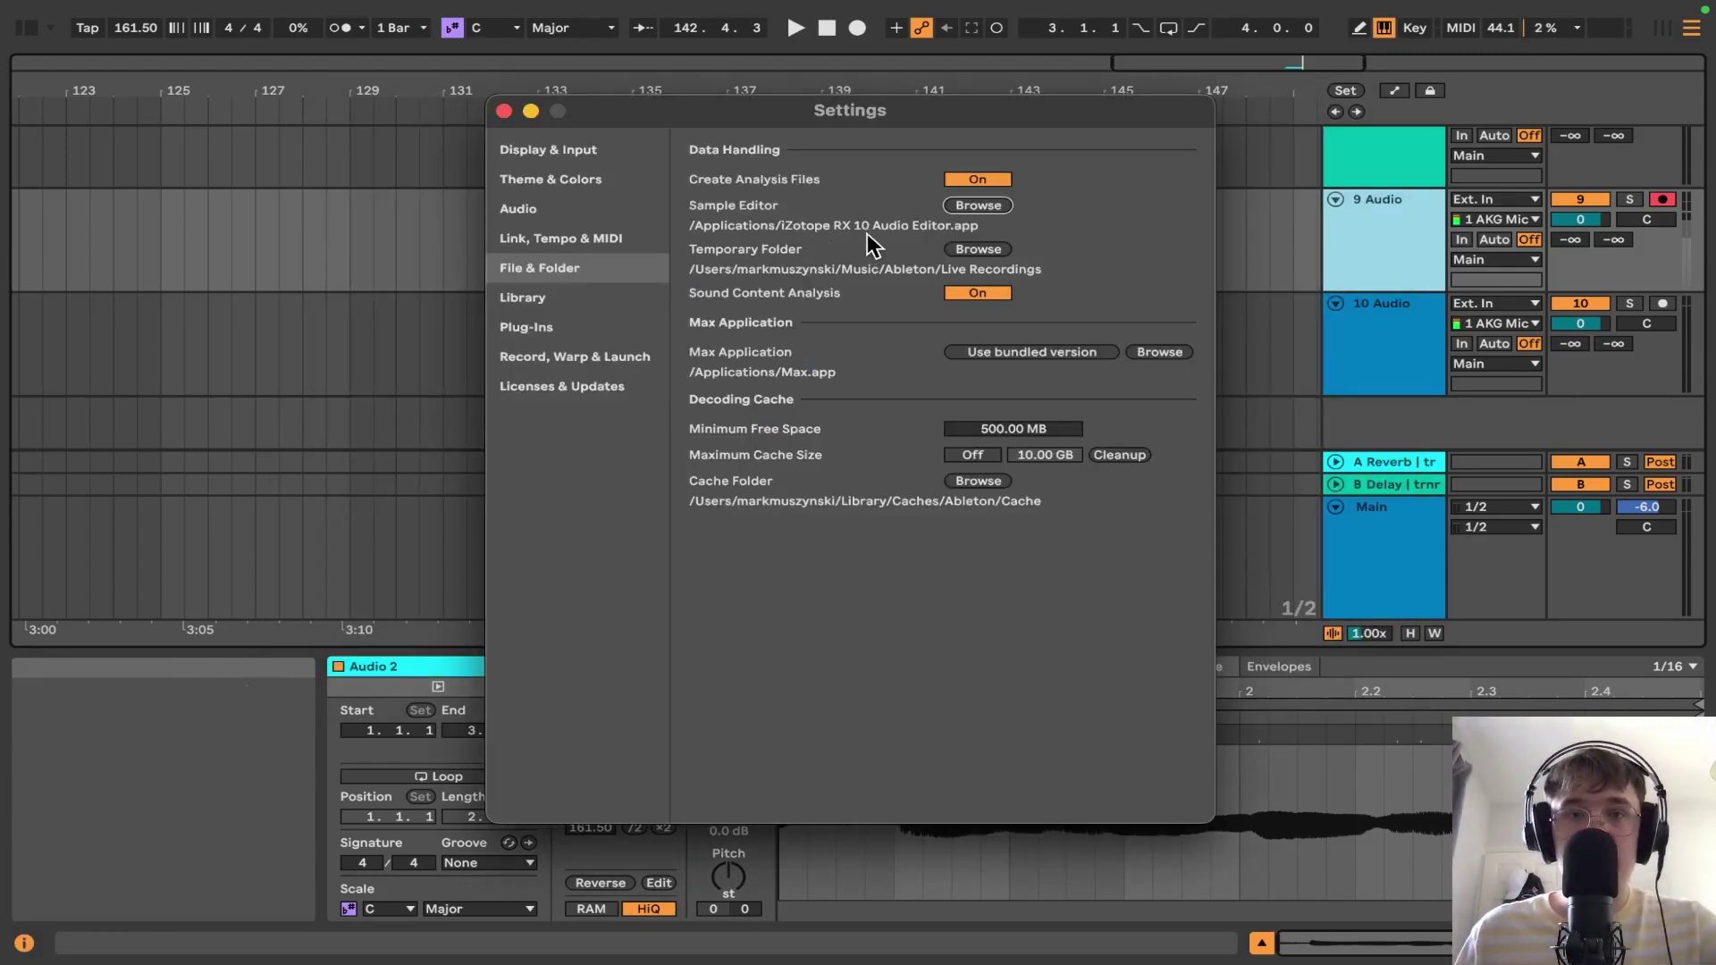
left_click(504, 110)
- Open the Audio 2 clip's sample in iZotope RX 10 and play it
left_click(894, 259)
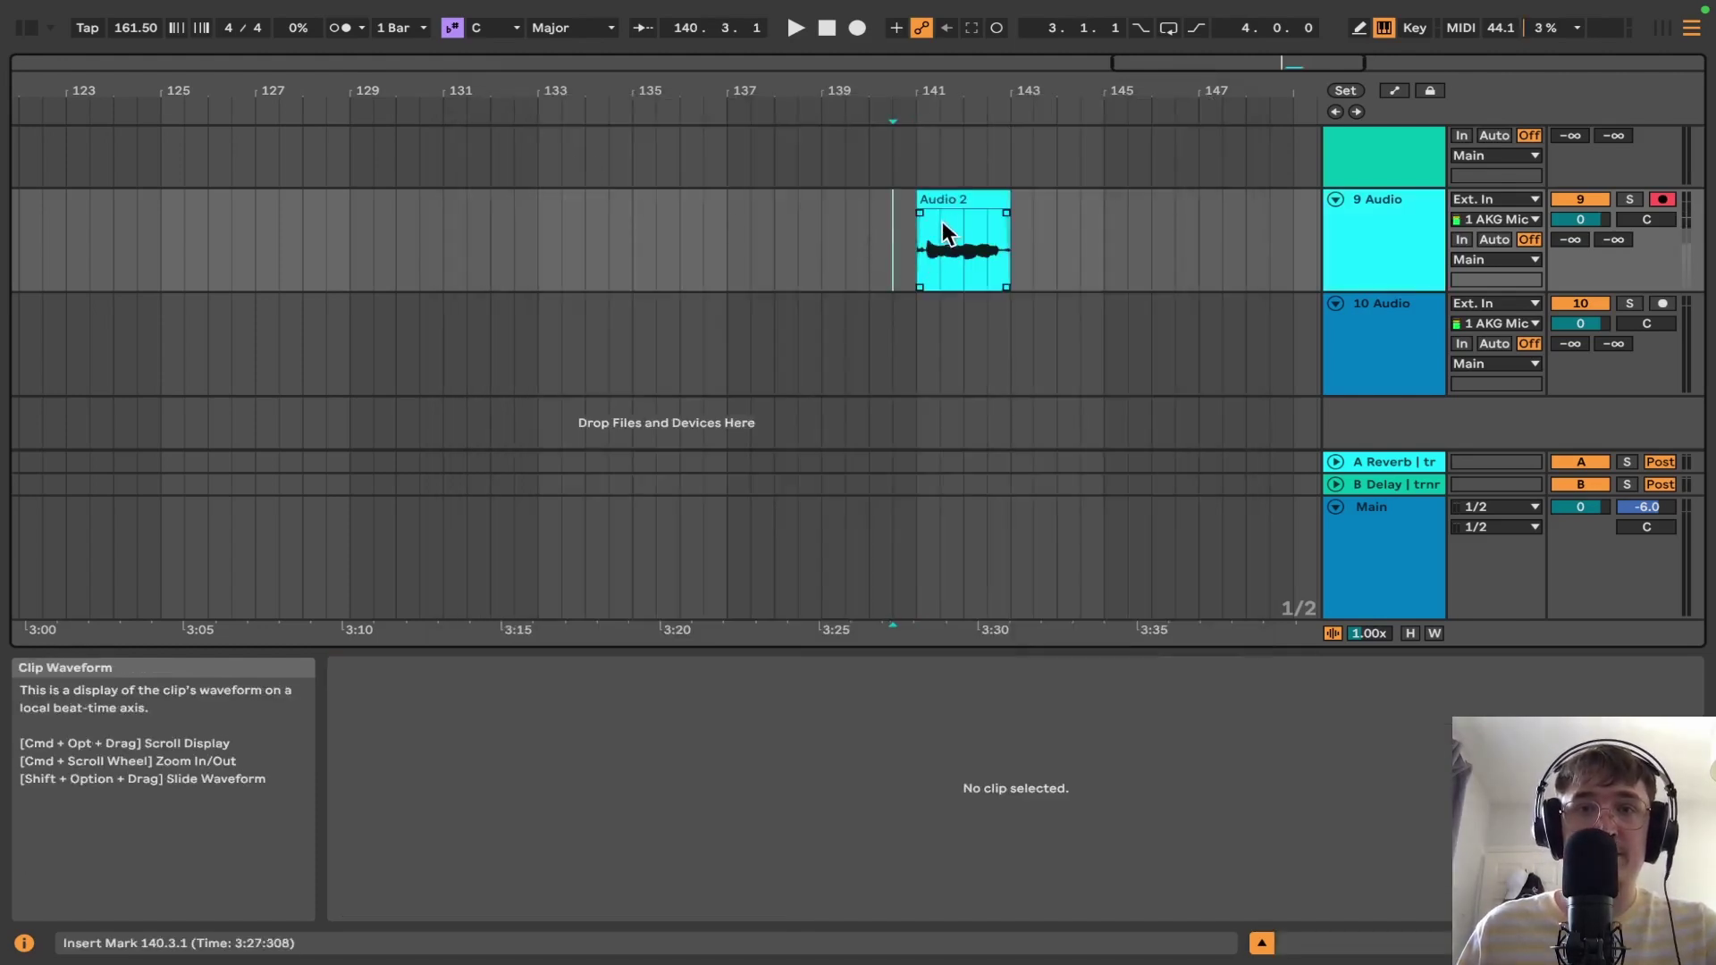
left_click(942, 223)
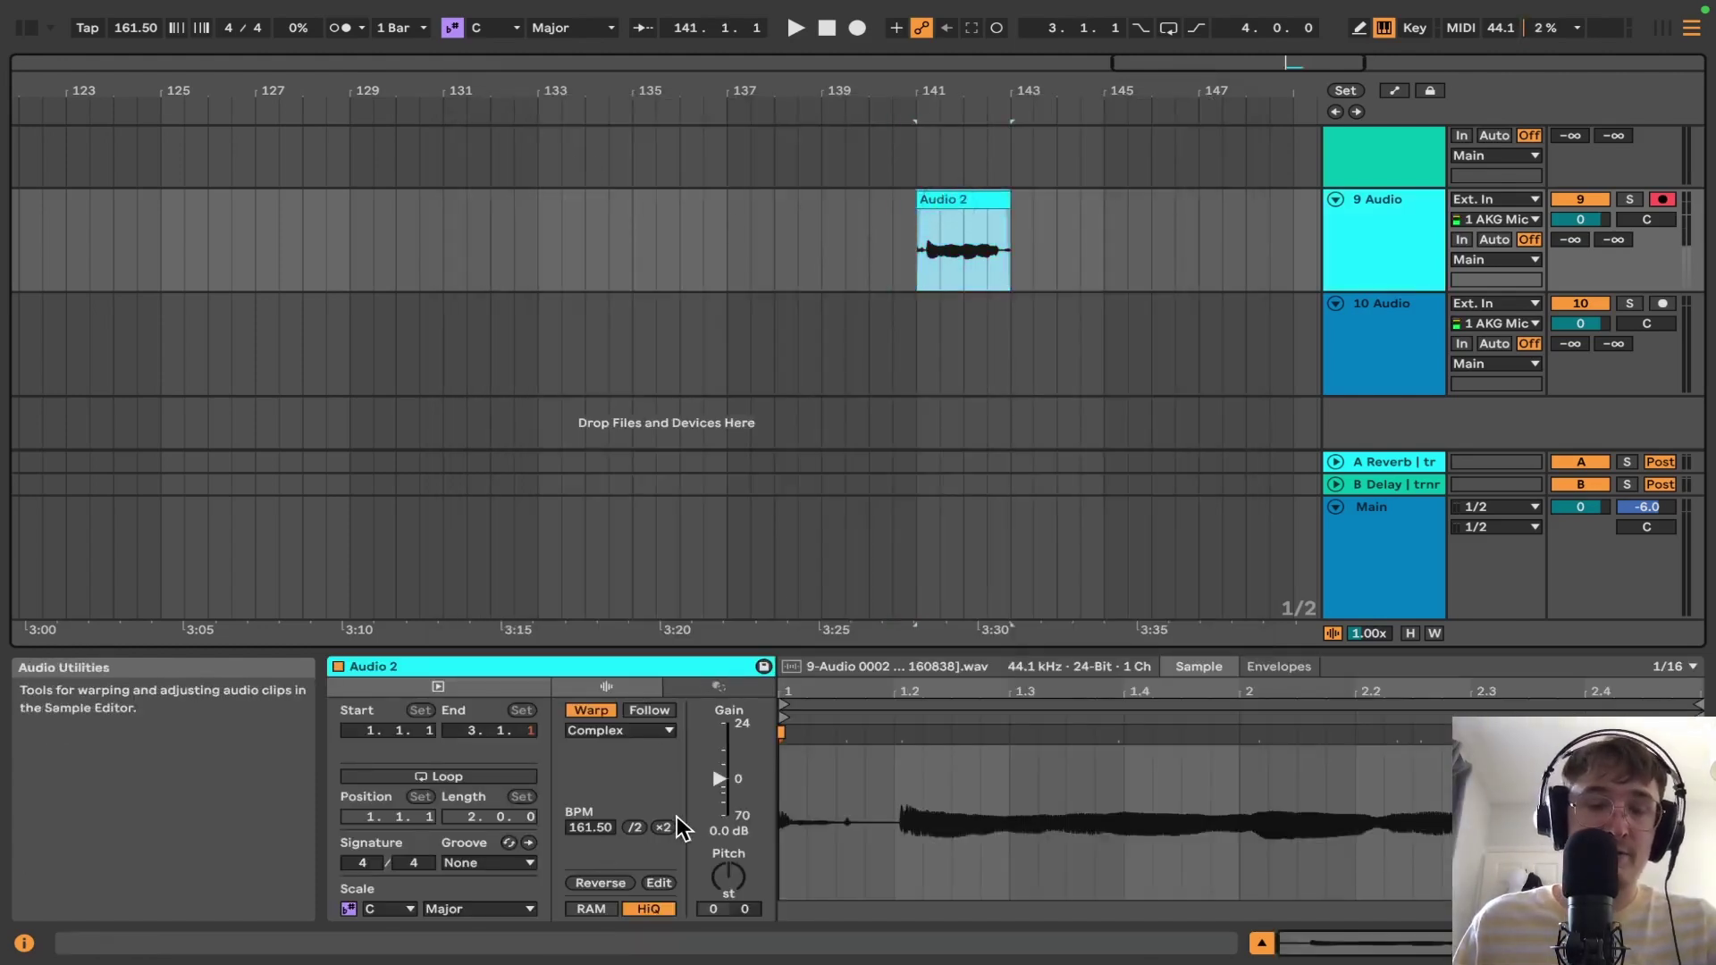
left_click(659, 885)
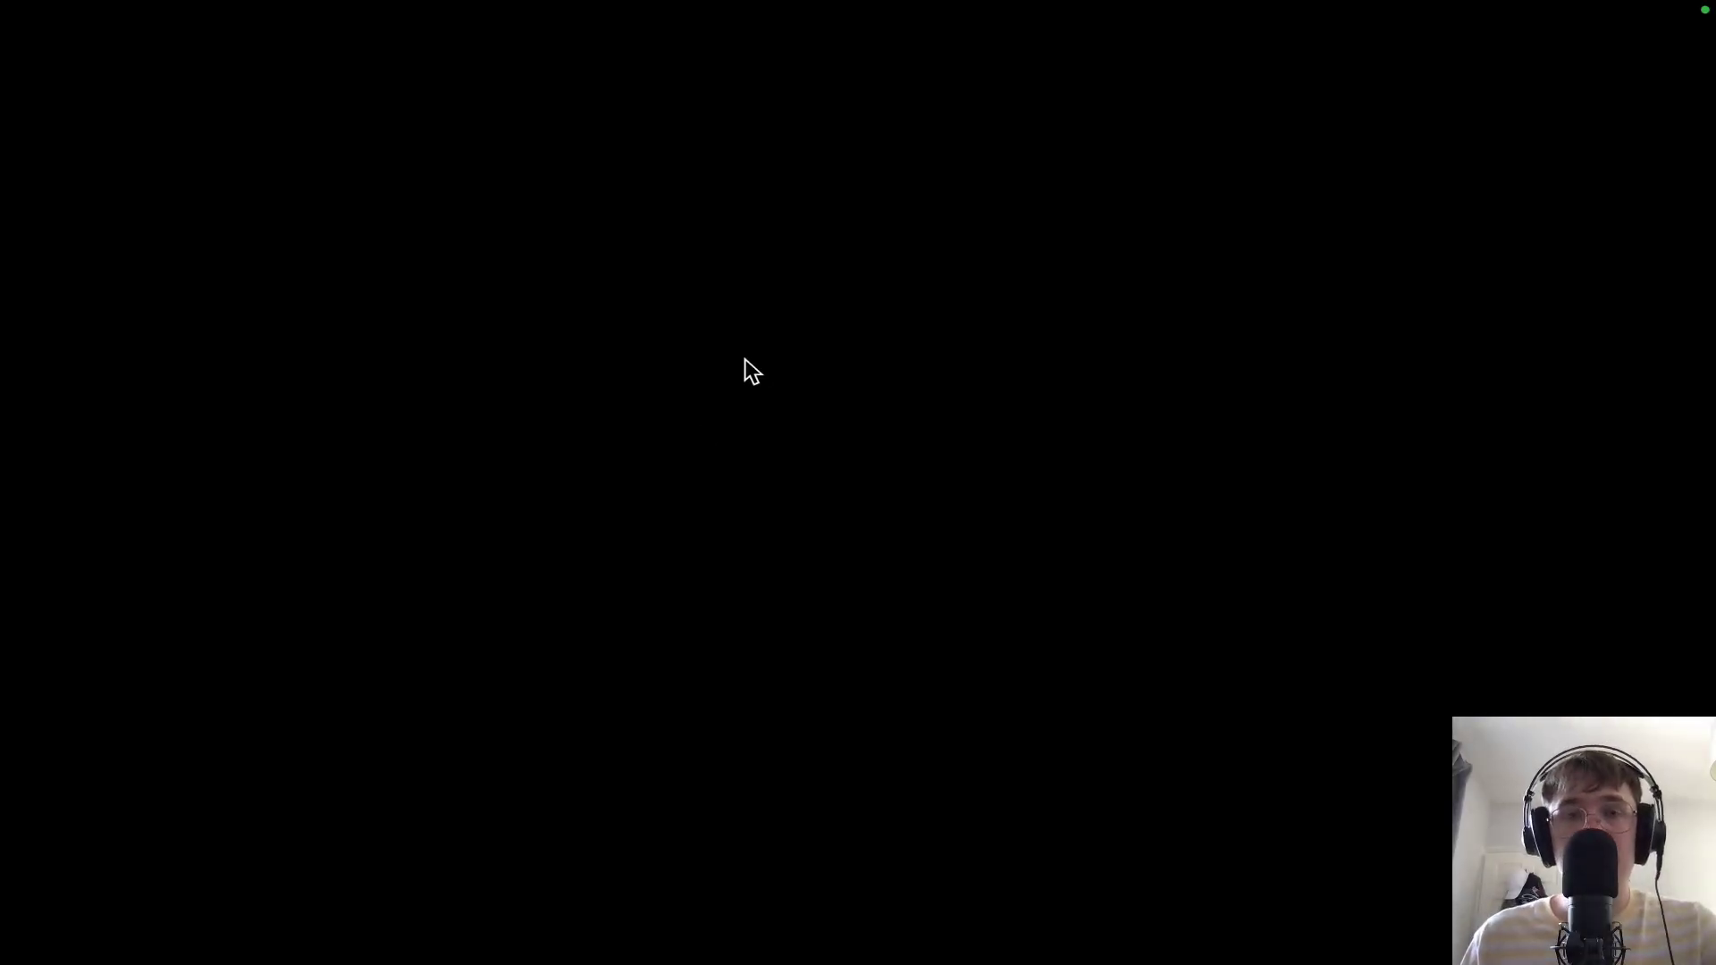
key("space")
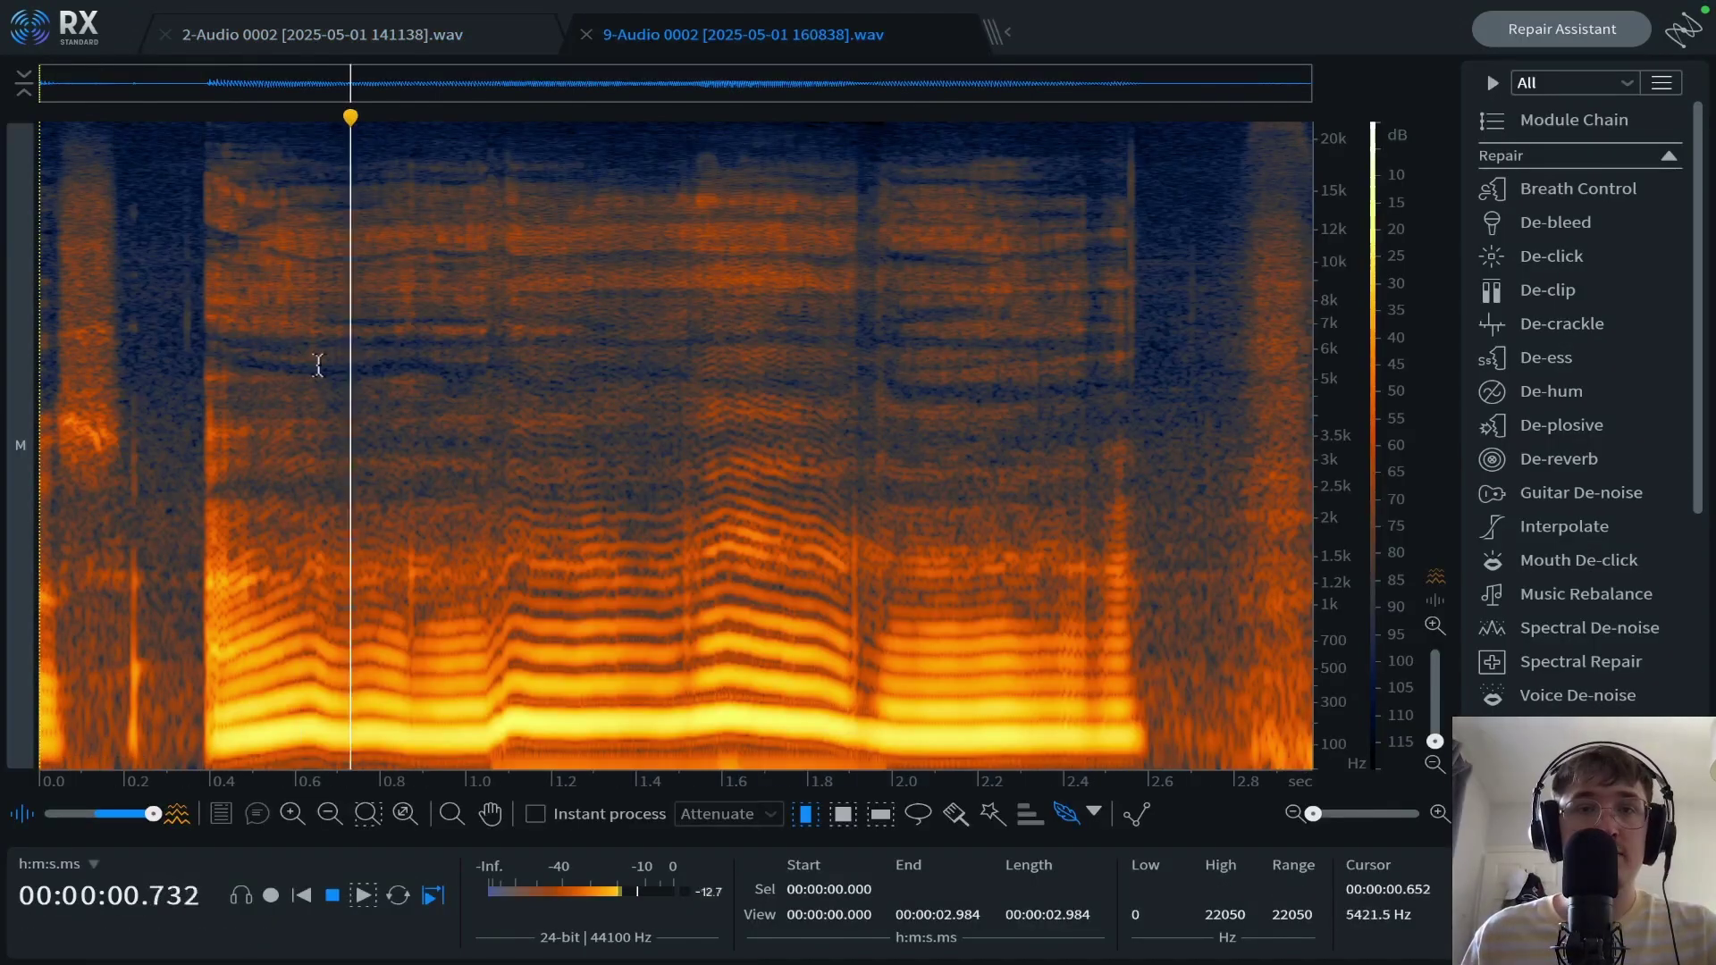
key("space")
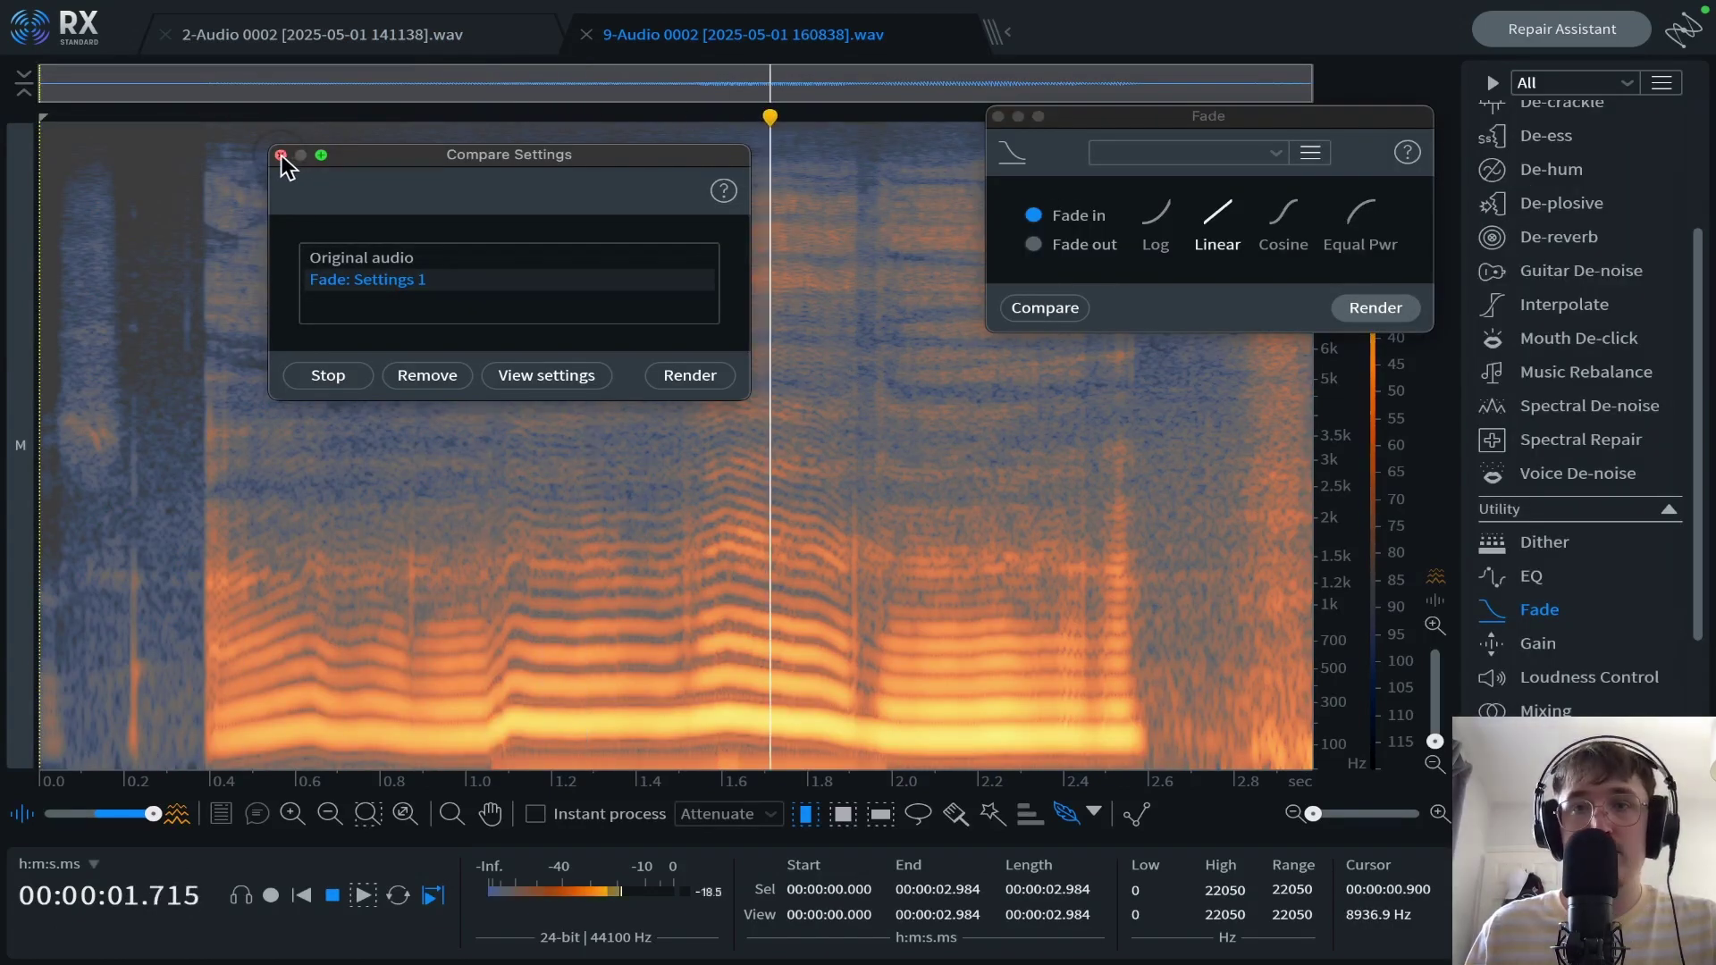
- Render a linear fade-in over the entire 9-Audio 0002 recording and play the result
left_click(284, 160)
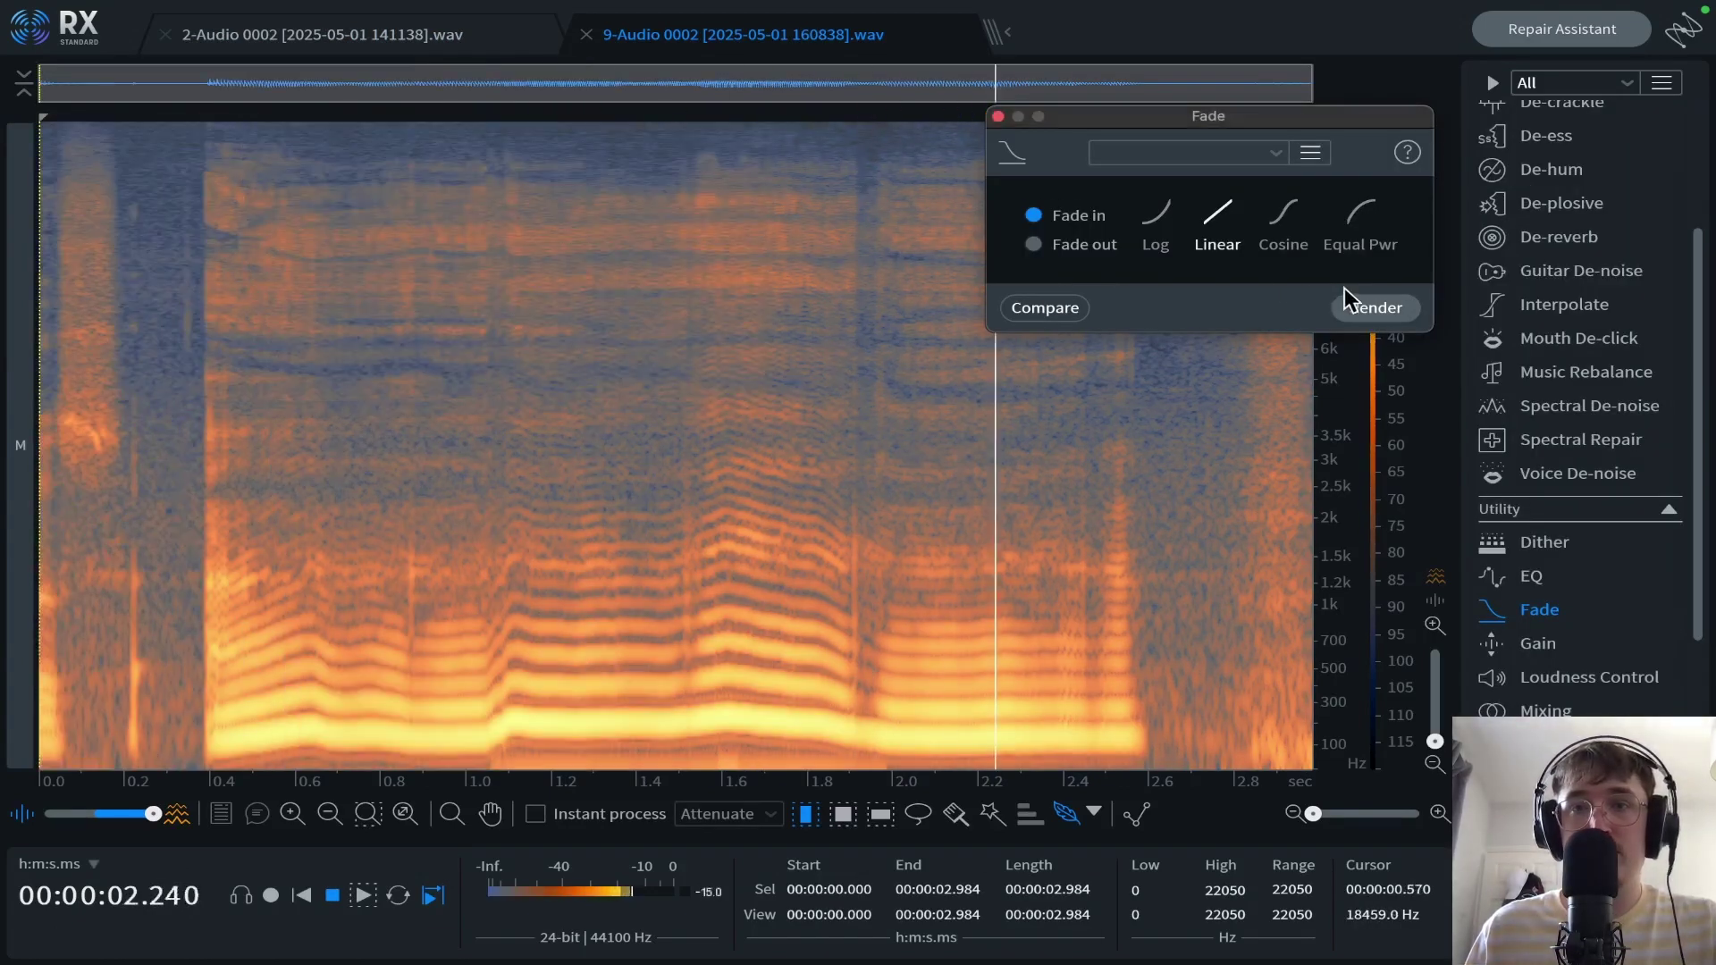
left_click(1350, 304)
left_click(998, 116)
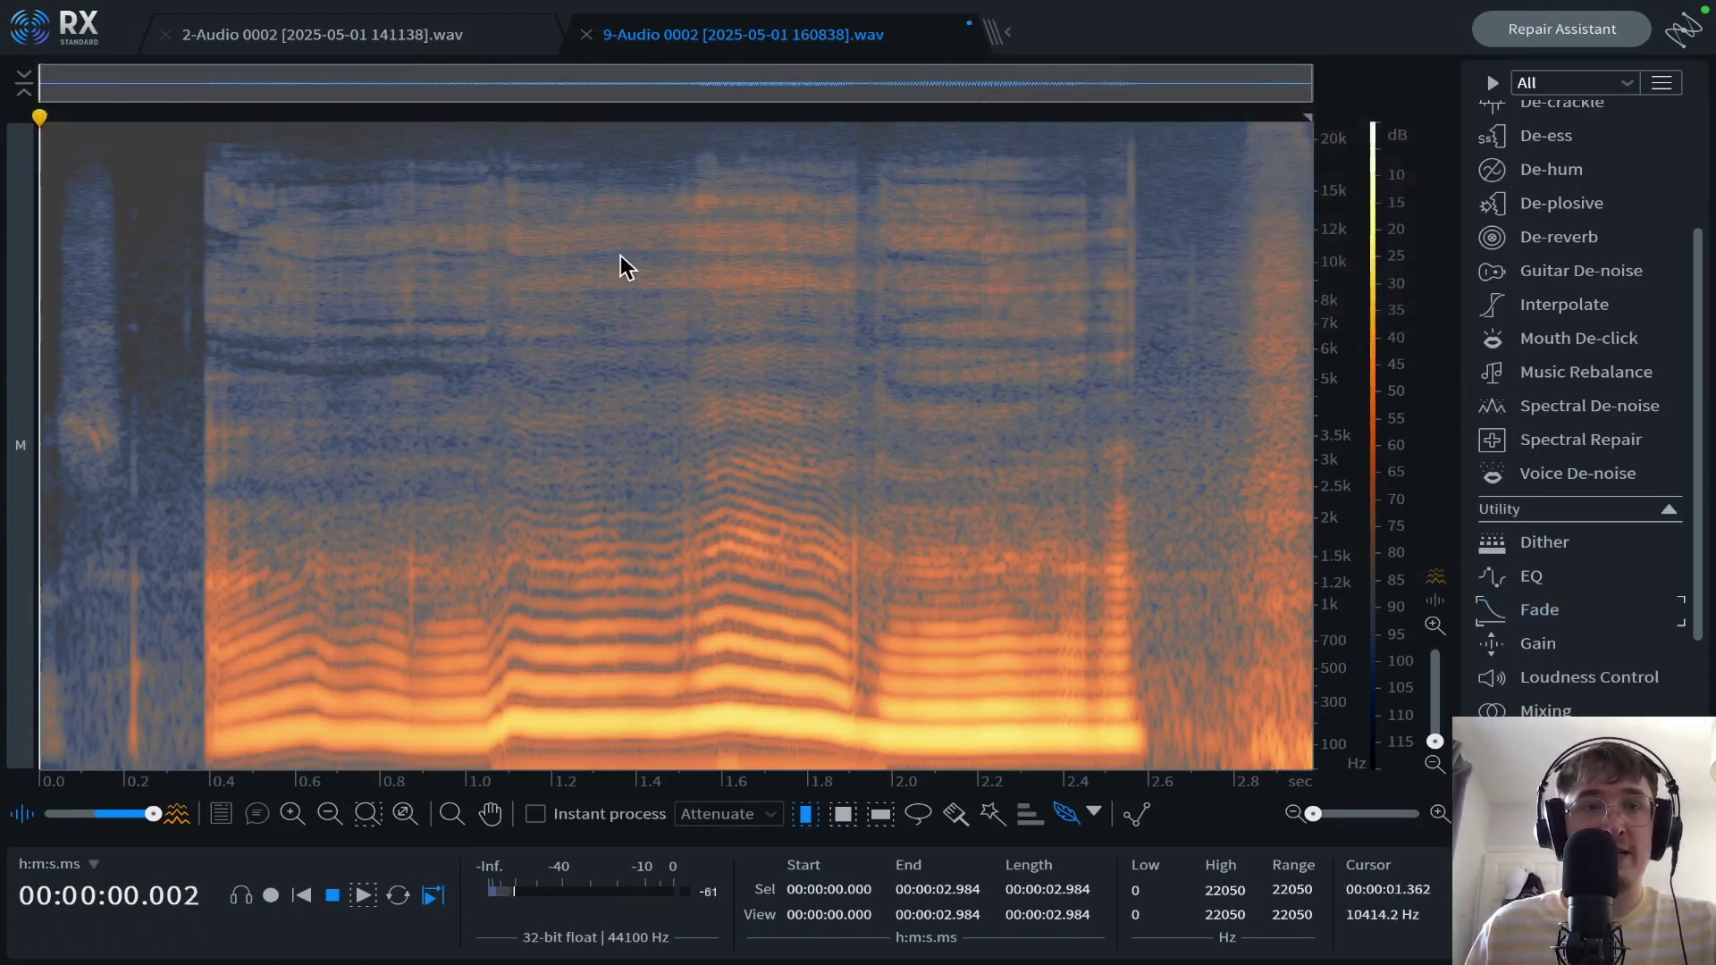
key("space")
left_click(595, 277)
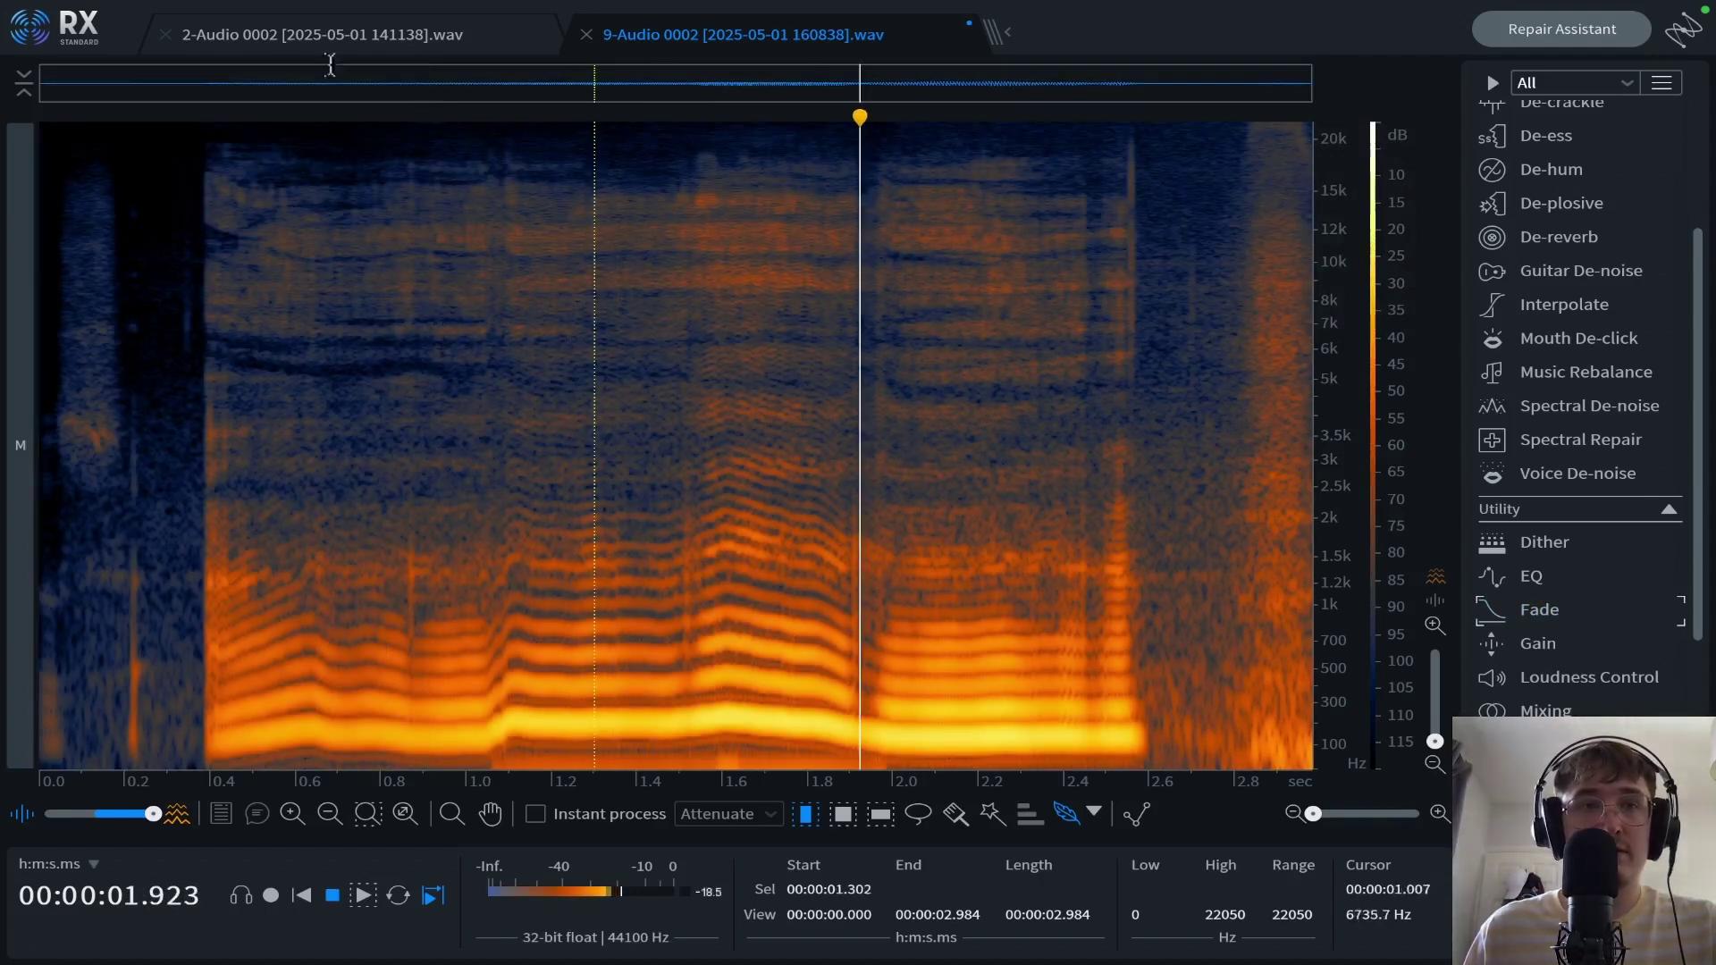
- Overwrite the original file with the faded audio and set the insert mark at the start of Audio 2 back in Live
left_click(233, 13)
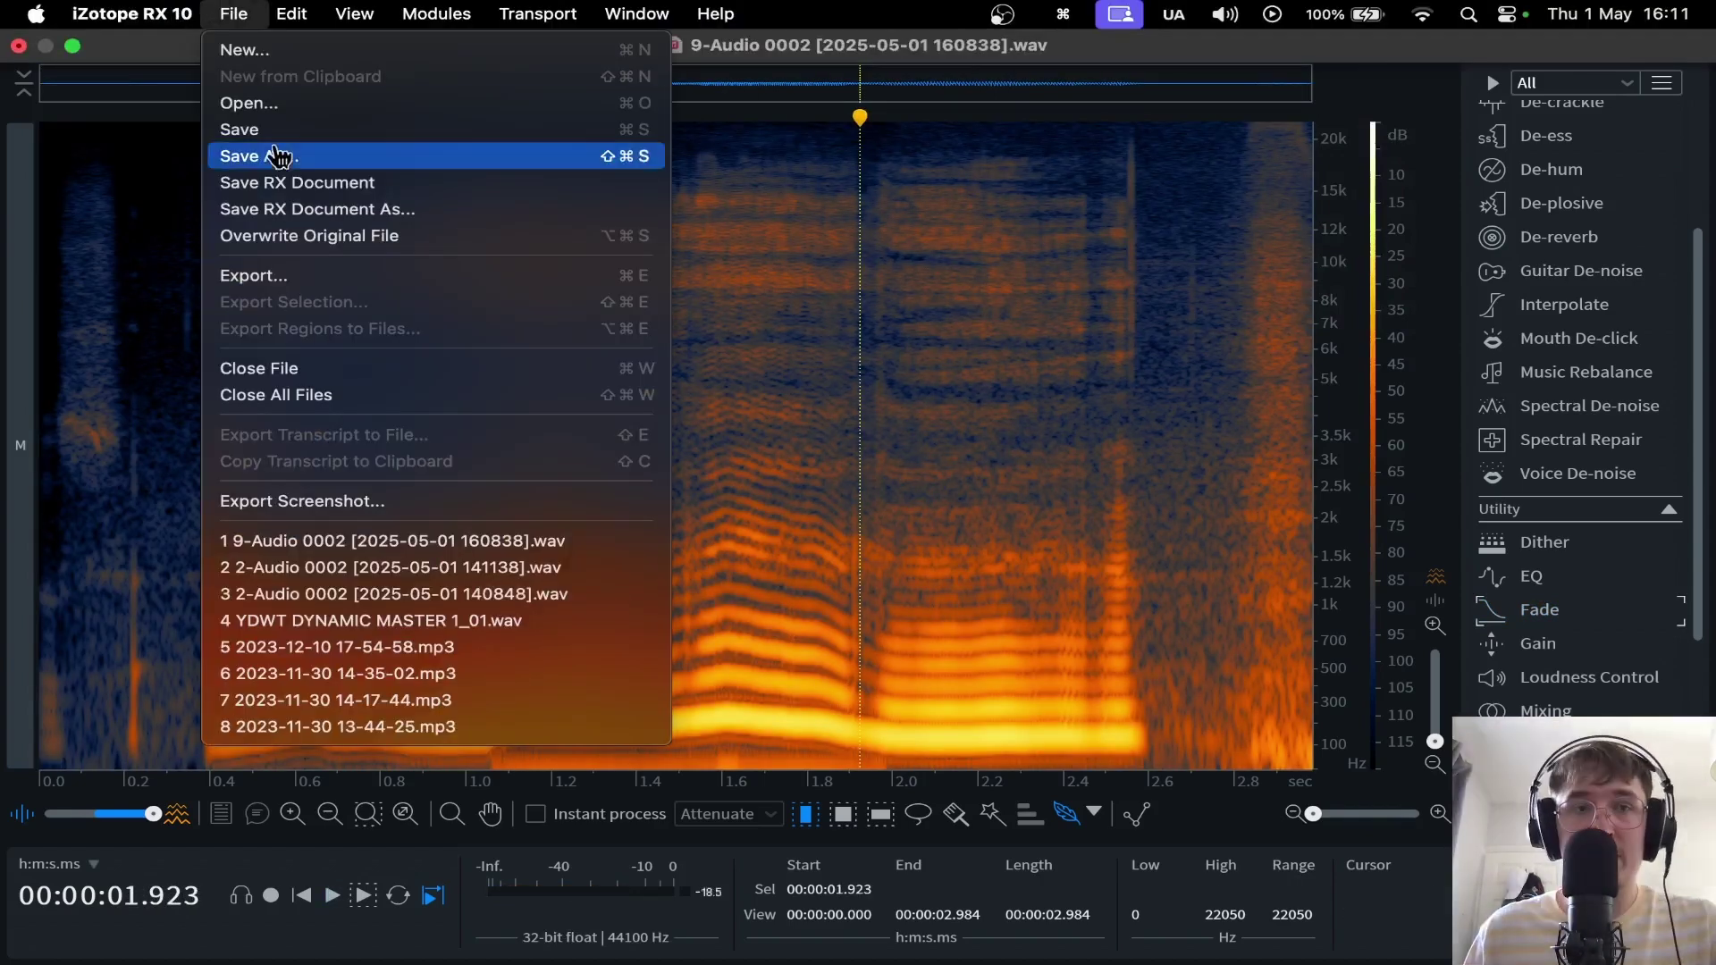
left_click(305, 236)
key("cmd+Tab")
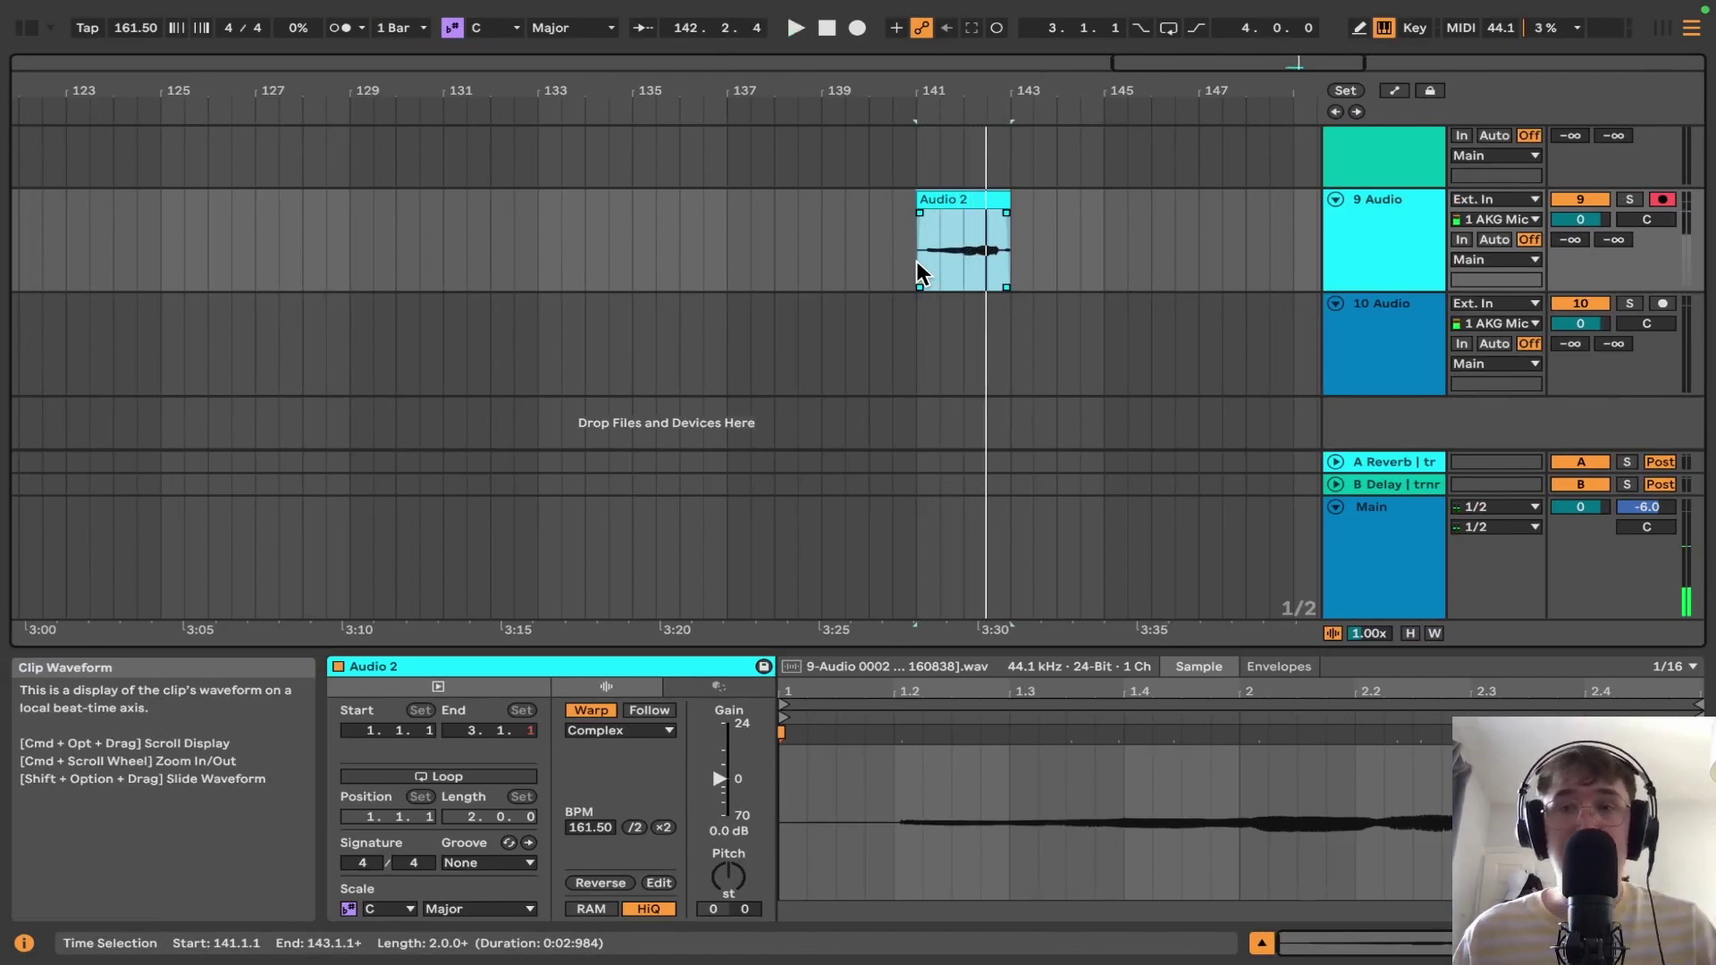
left_click(916, 269)
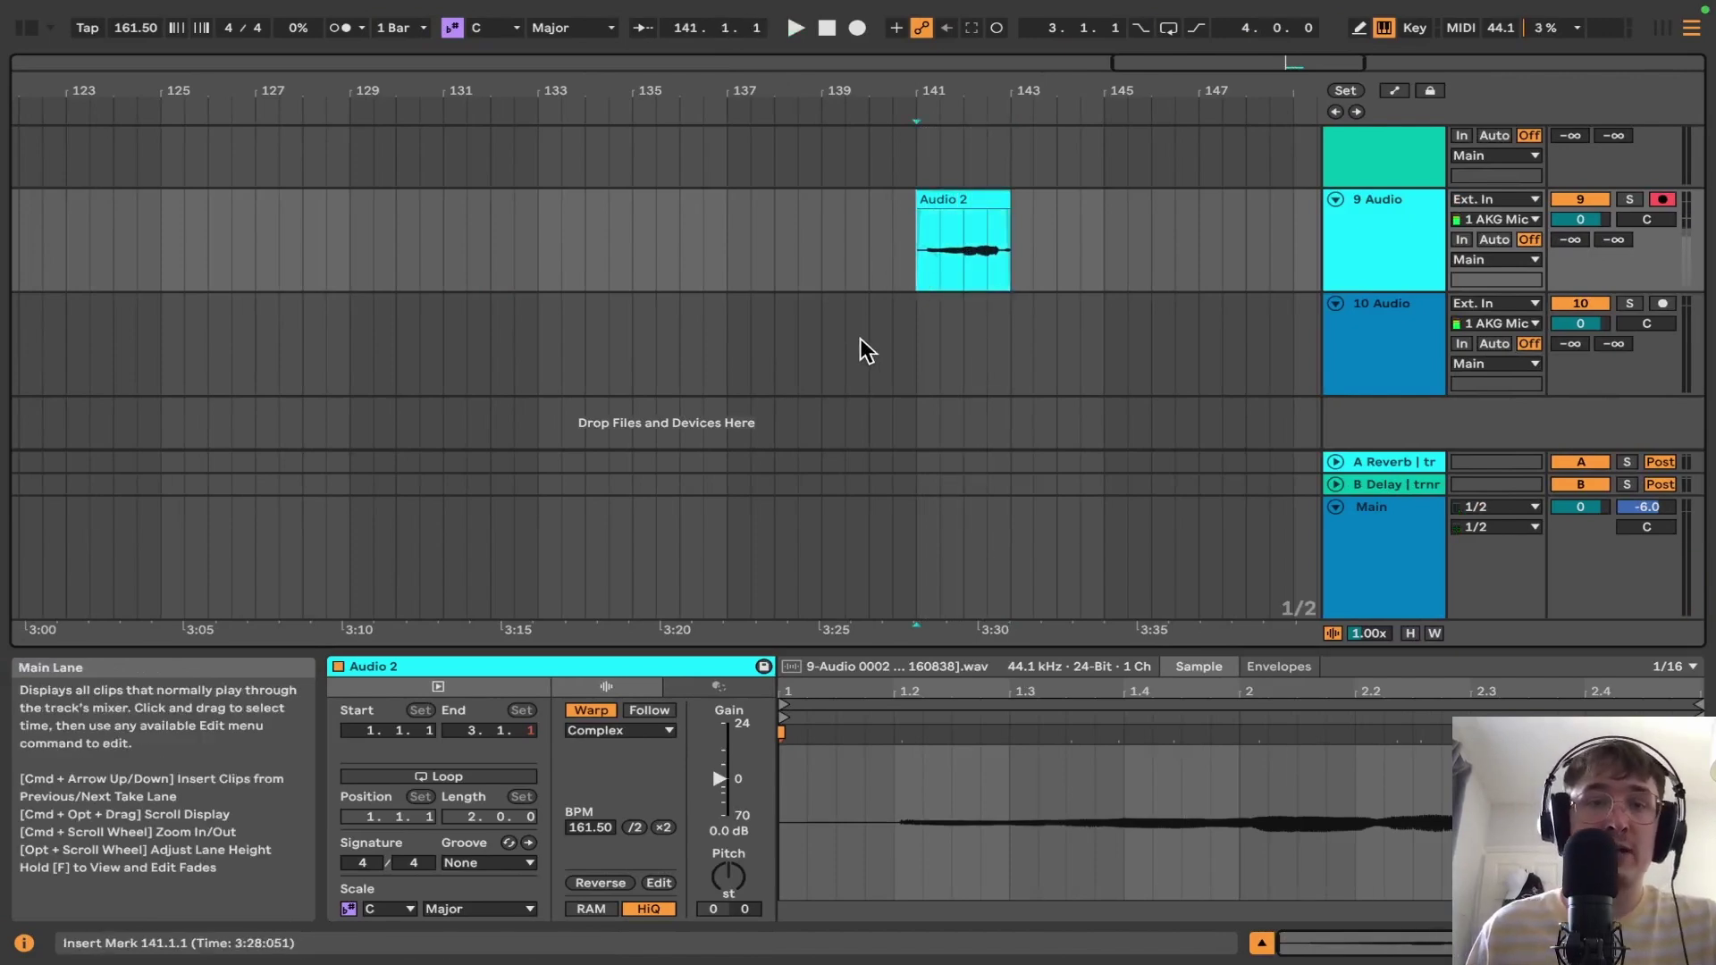
- Review the save and export options for the 9-Audio 0002 recording in iZotope RX 10 and return to Live
key("cmd+Tab")
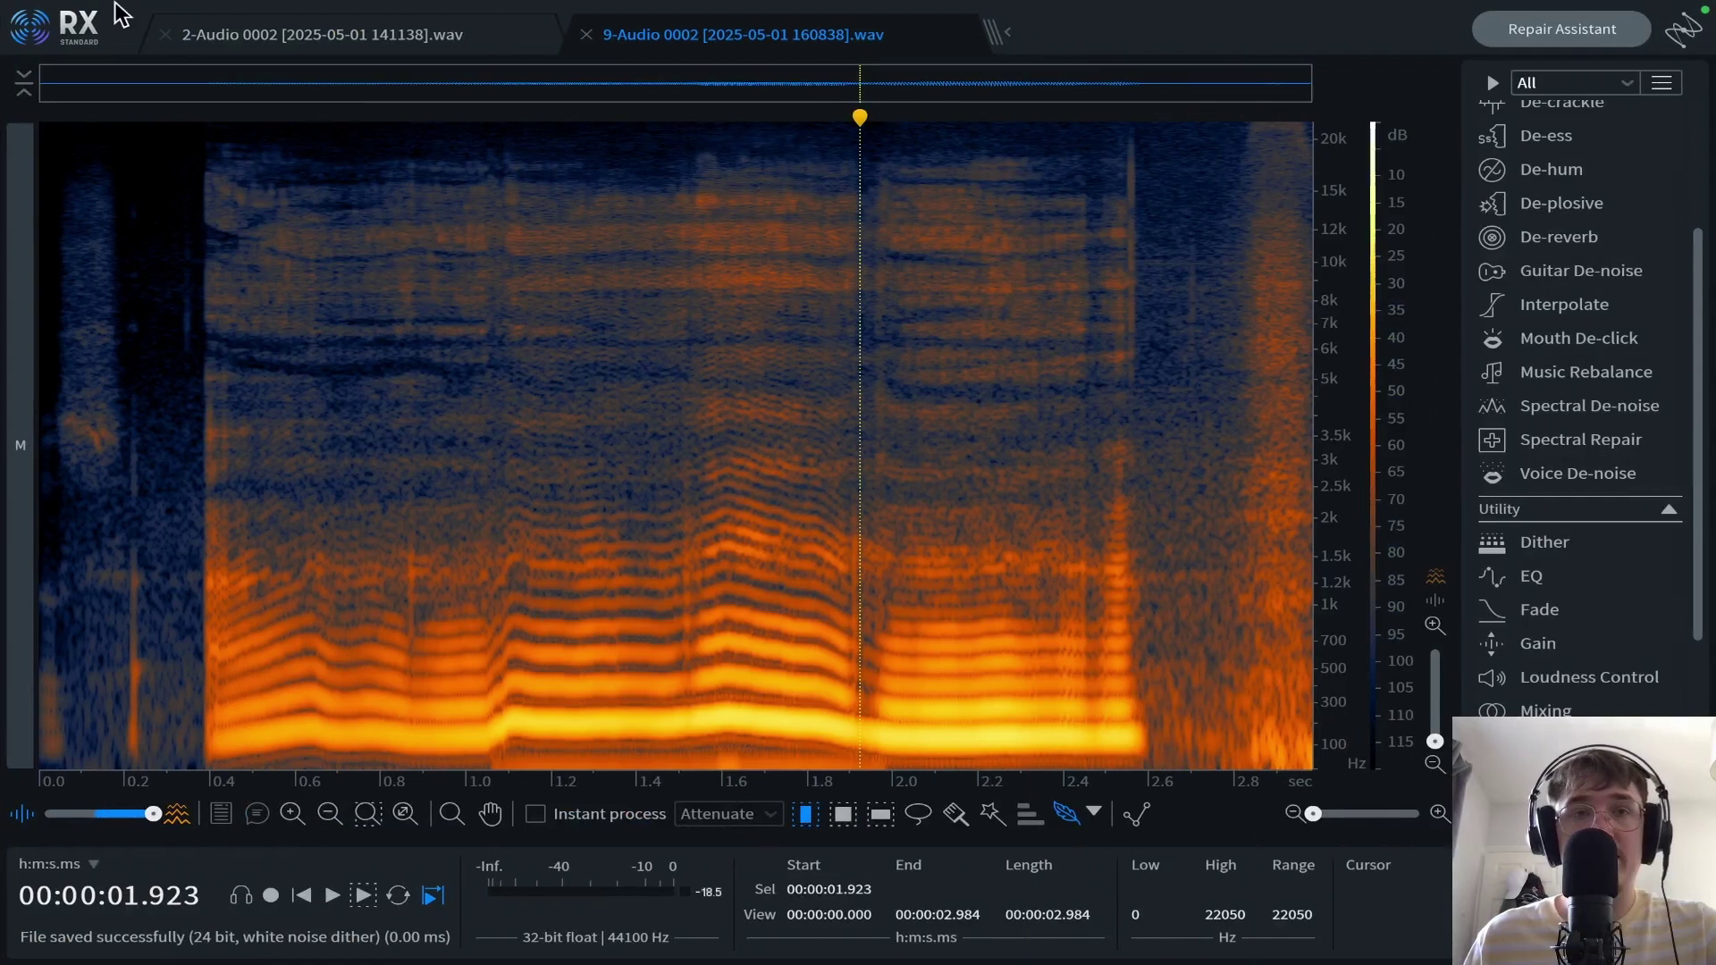
mouse_move(150, 3)
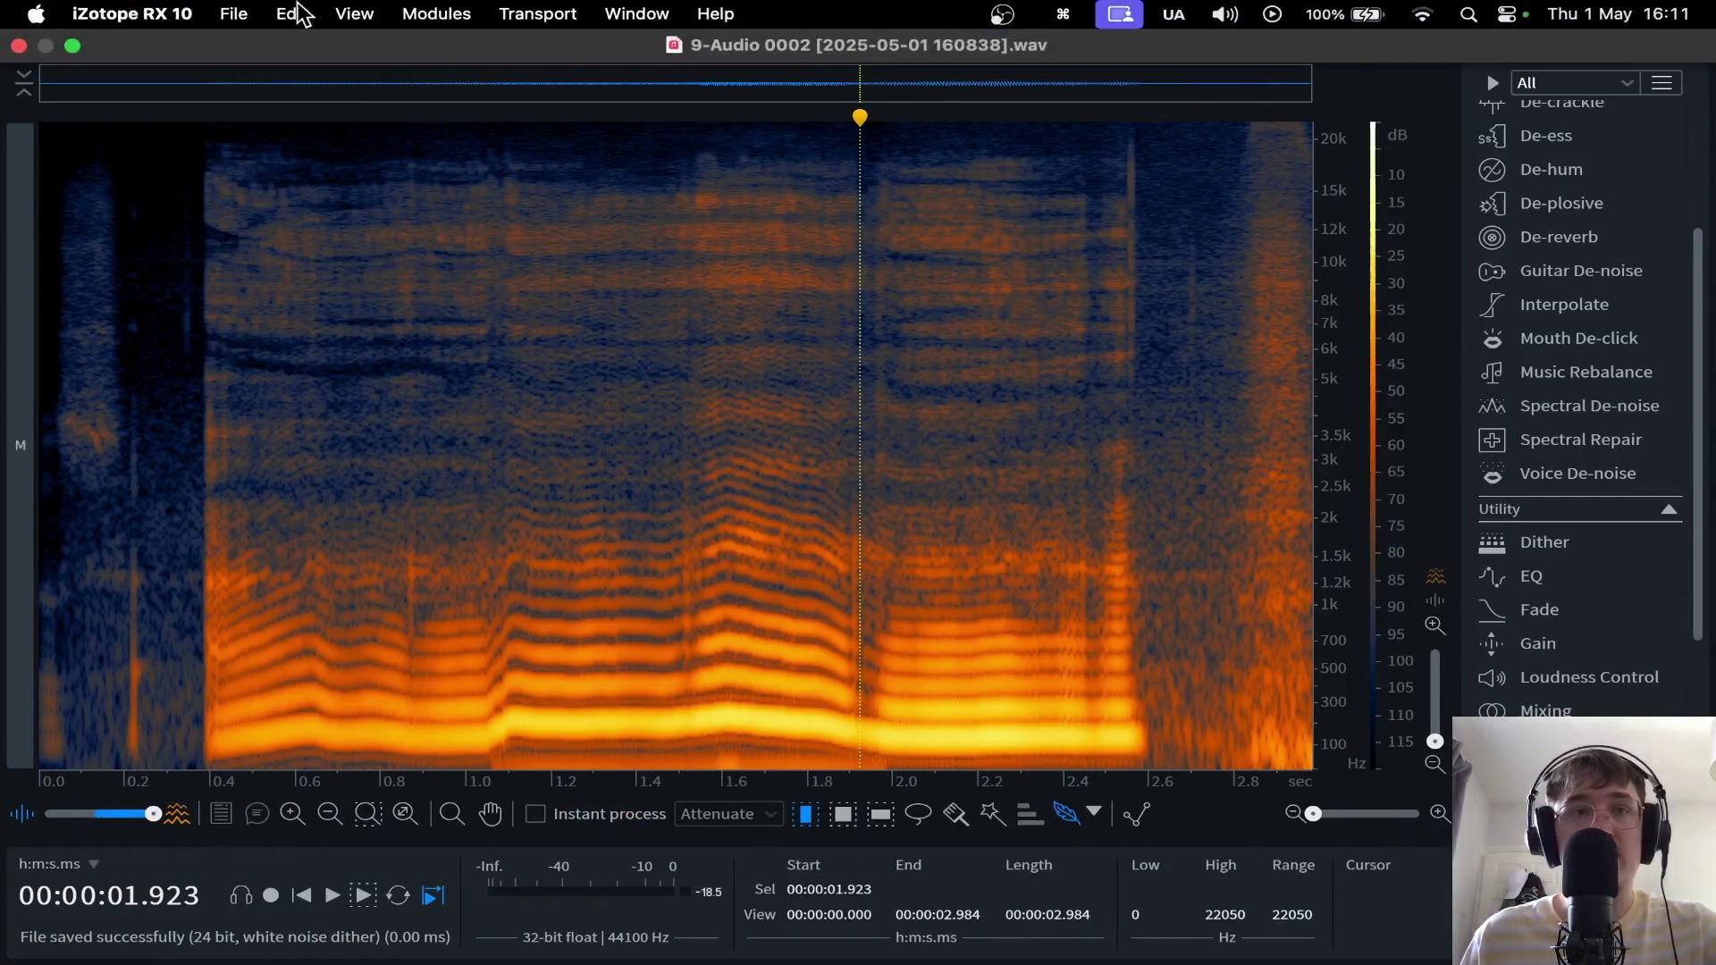
left_click(233, 13)
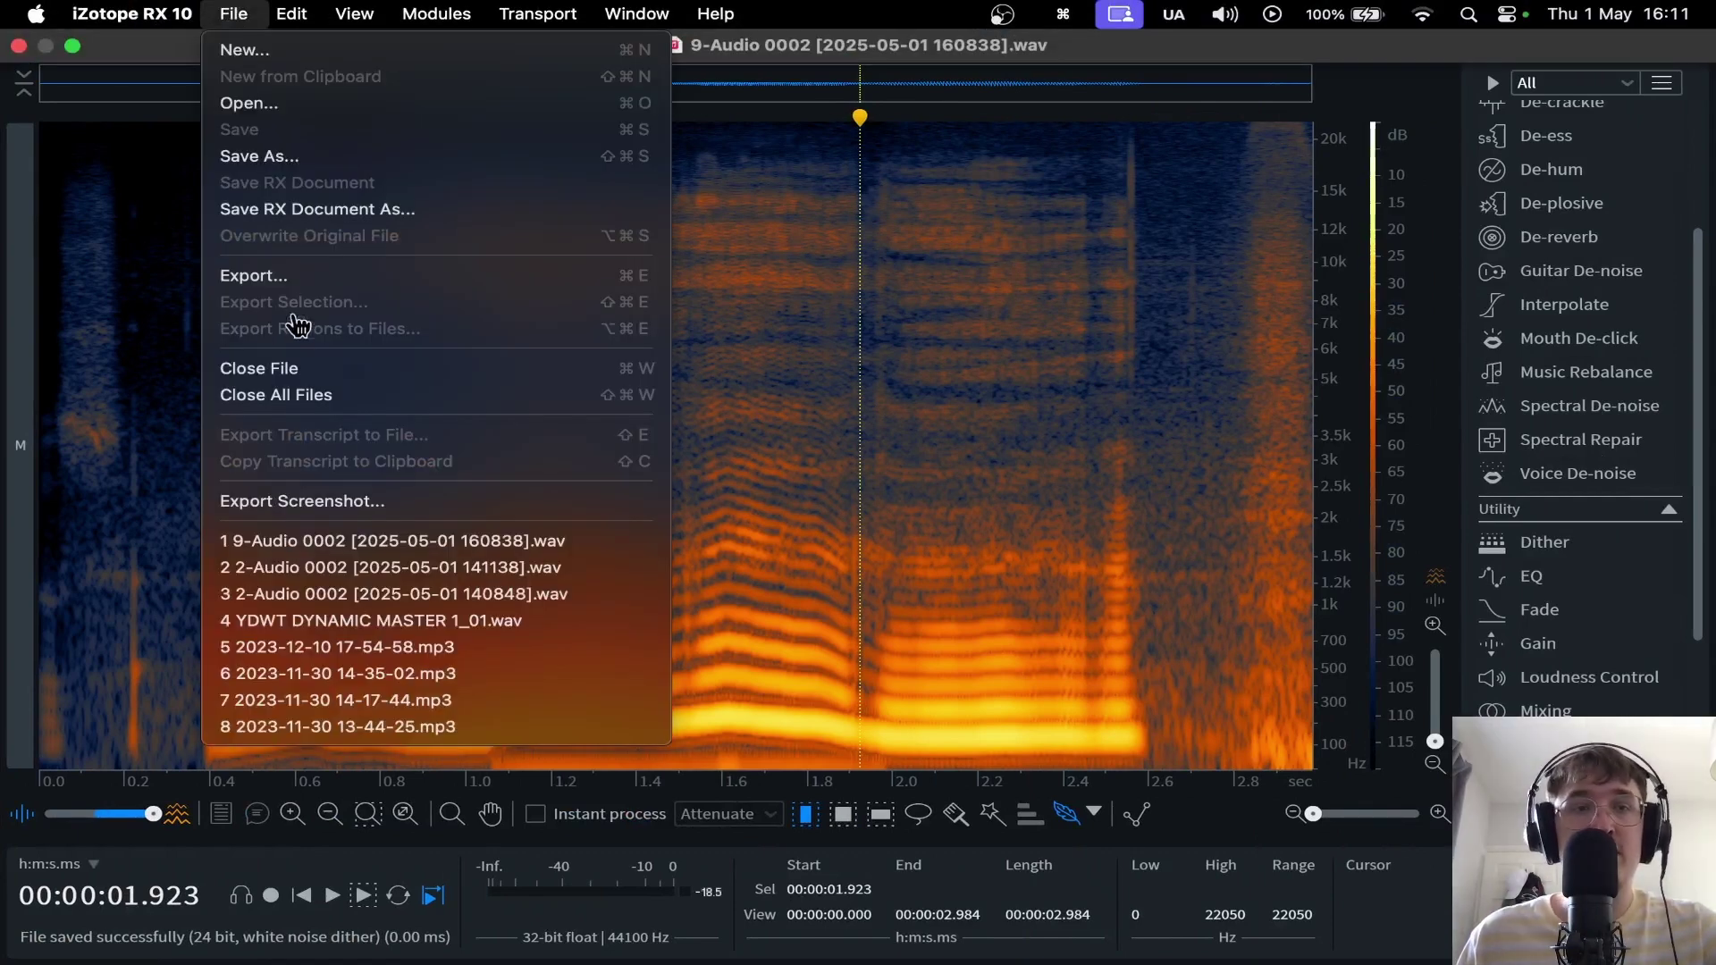
left_click(237, 18)
key("ctrl+Left")
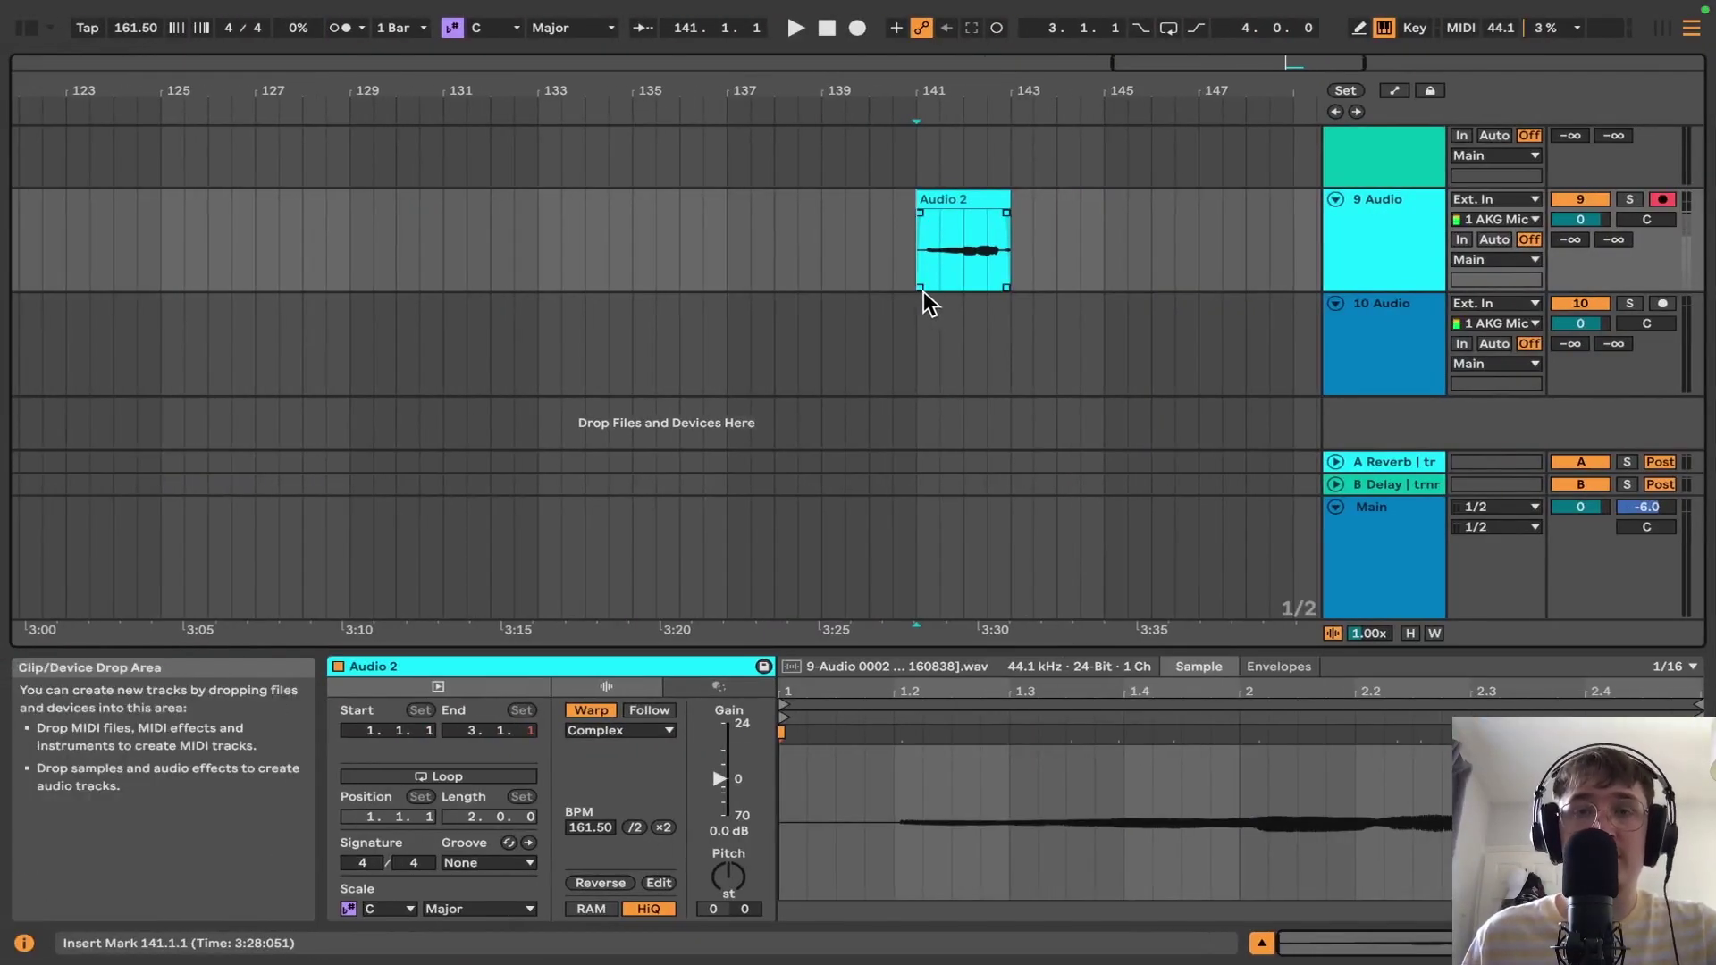
- Open the File & Folder settings and look through the Temporary Folder location and its Live Recordings projects, cancelling the folder selection
key("super+comma")
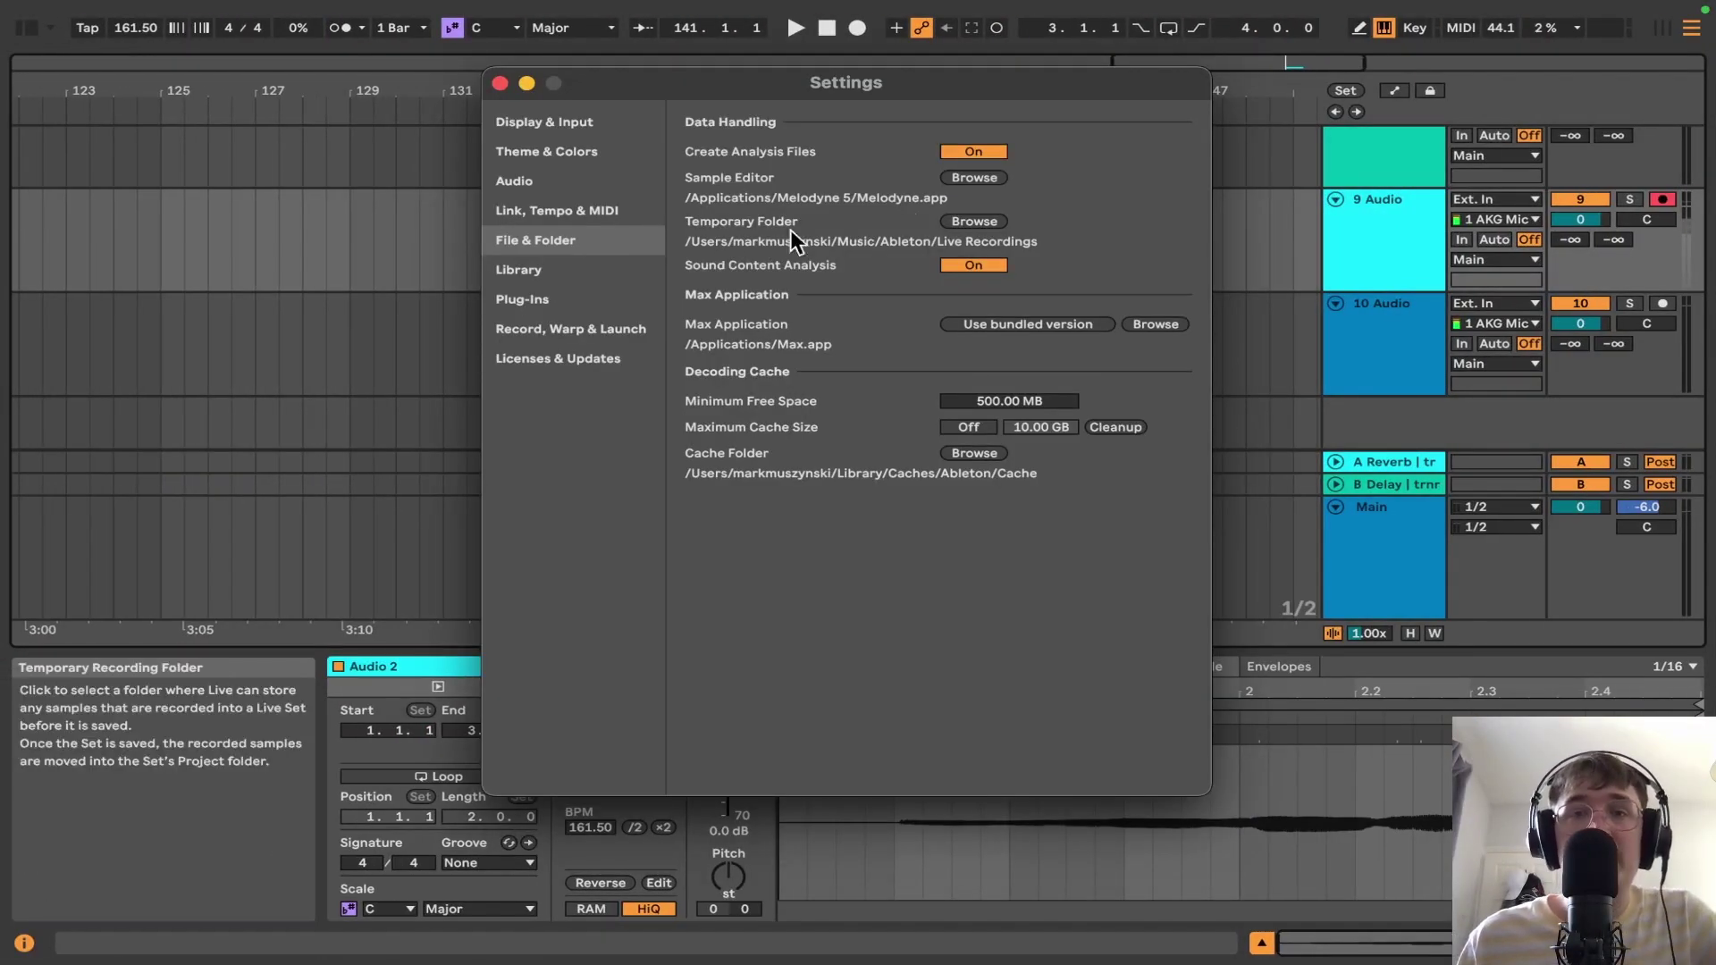
left_click(973, 222)
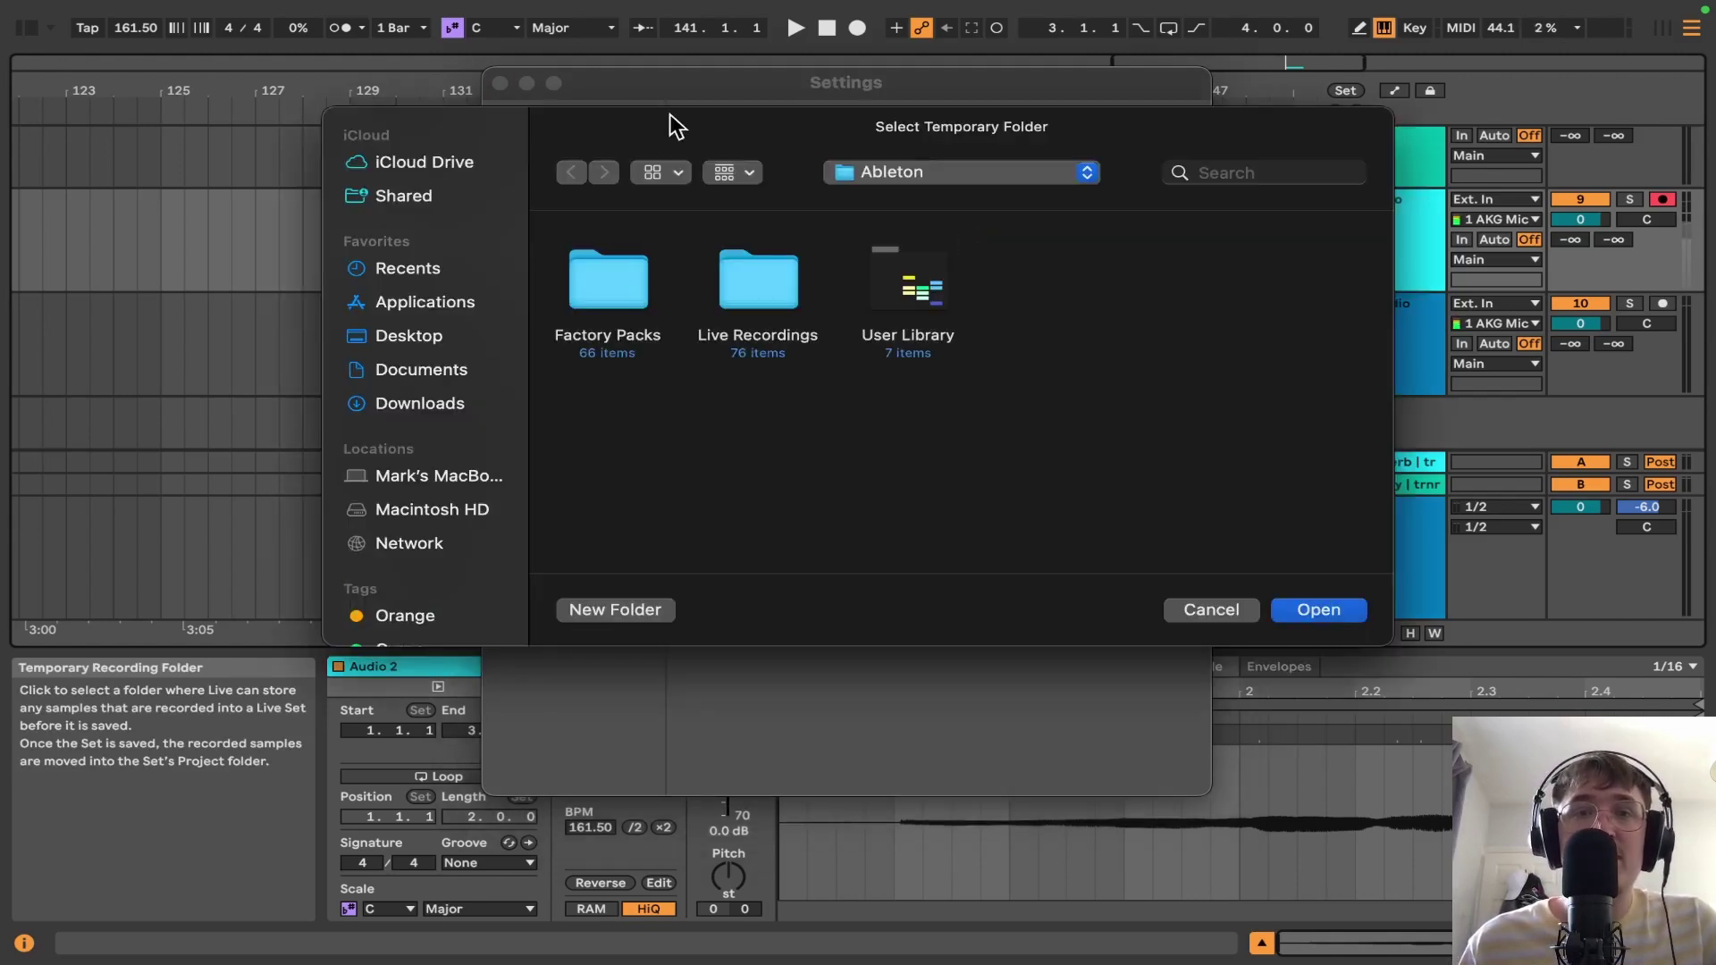
scroll(471, 176, "up", 2)
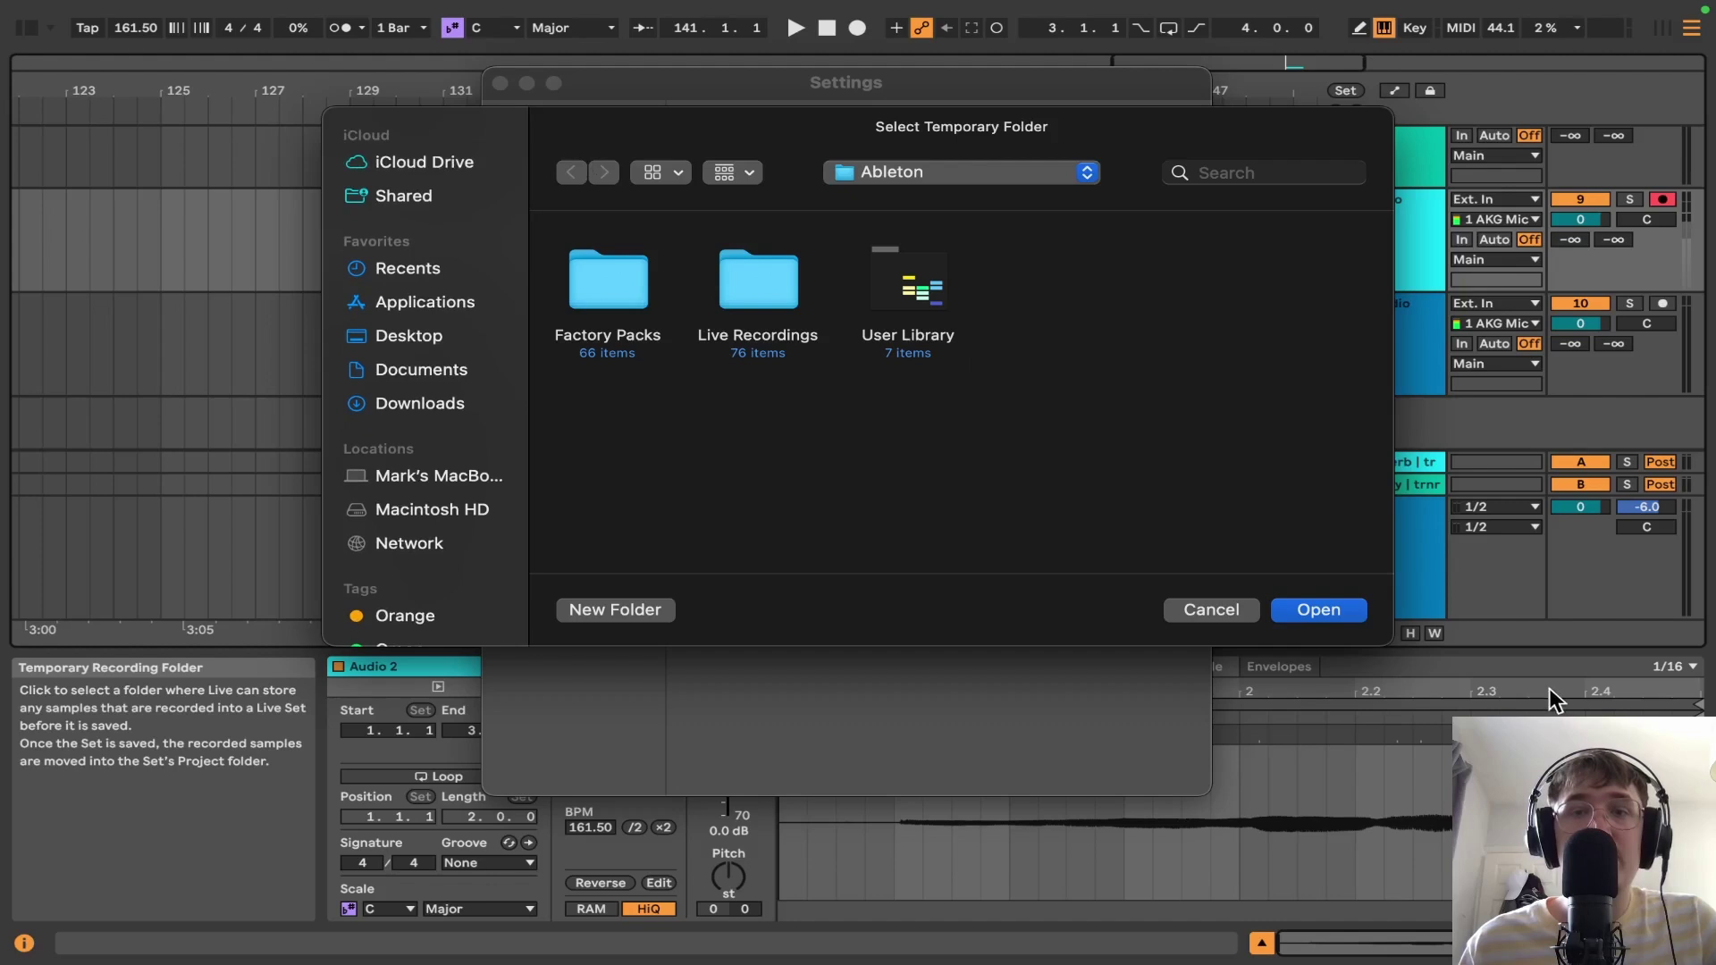
left_click(1212, 610)
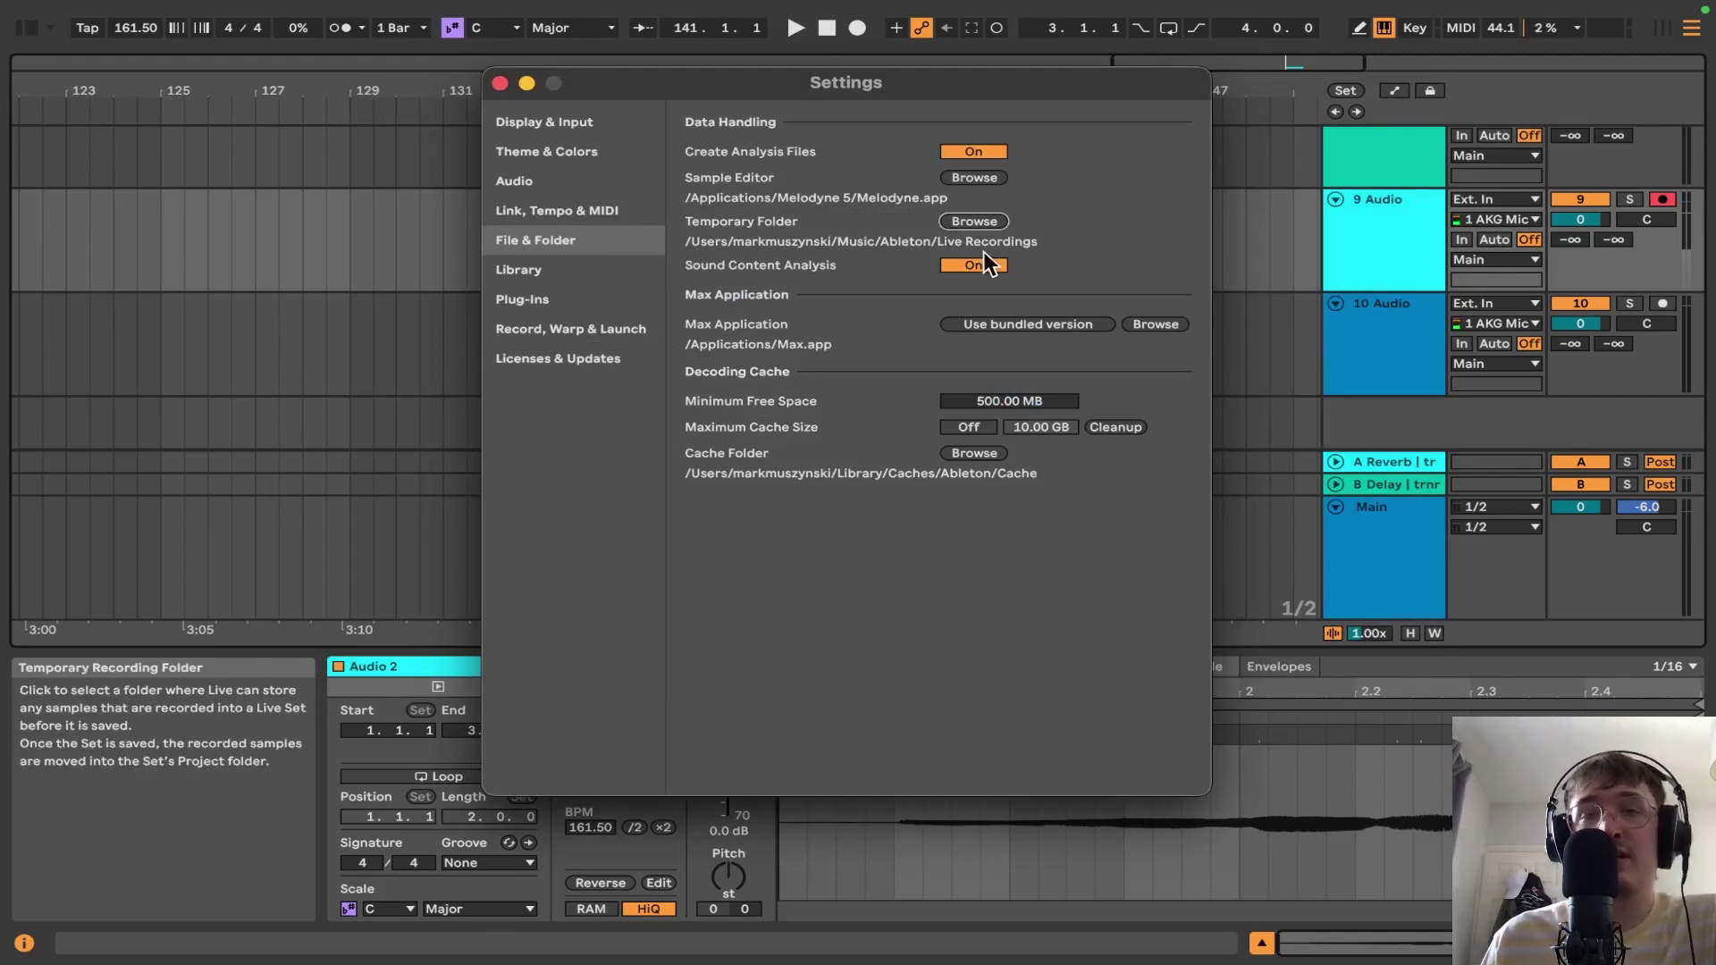
left_click(962, 217)
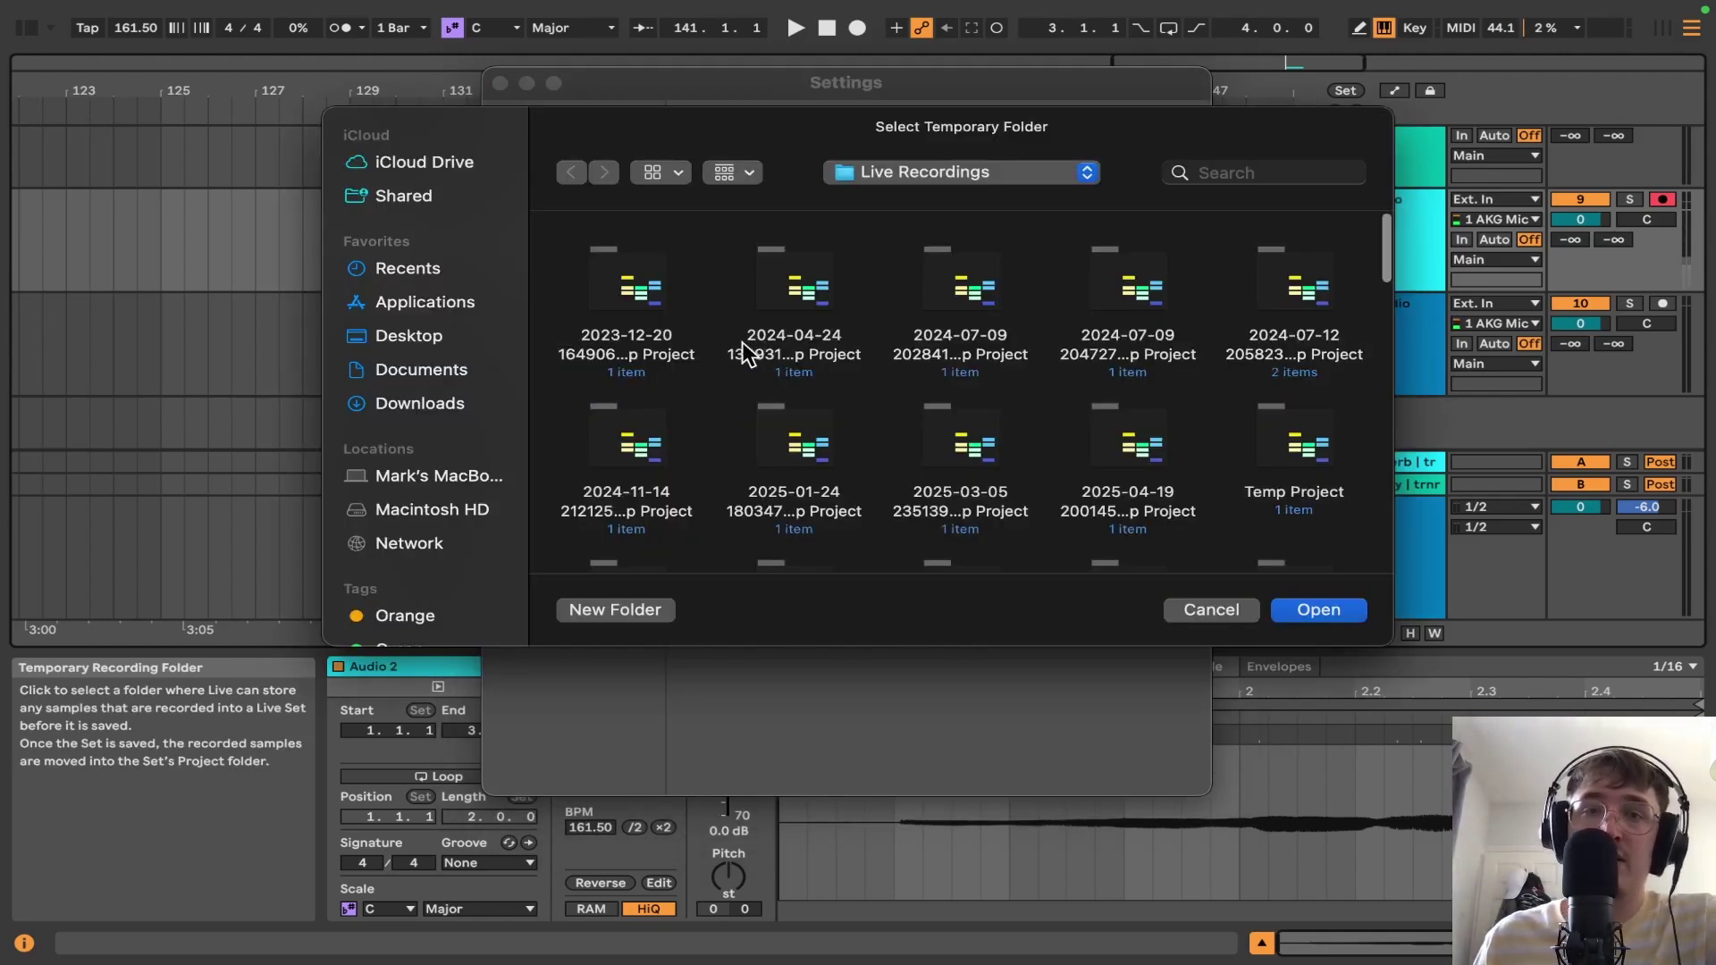
scroll(744, 353, "down", 20)
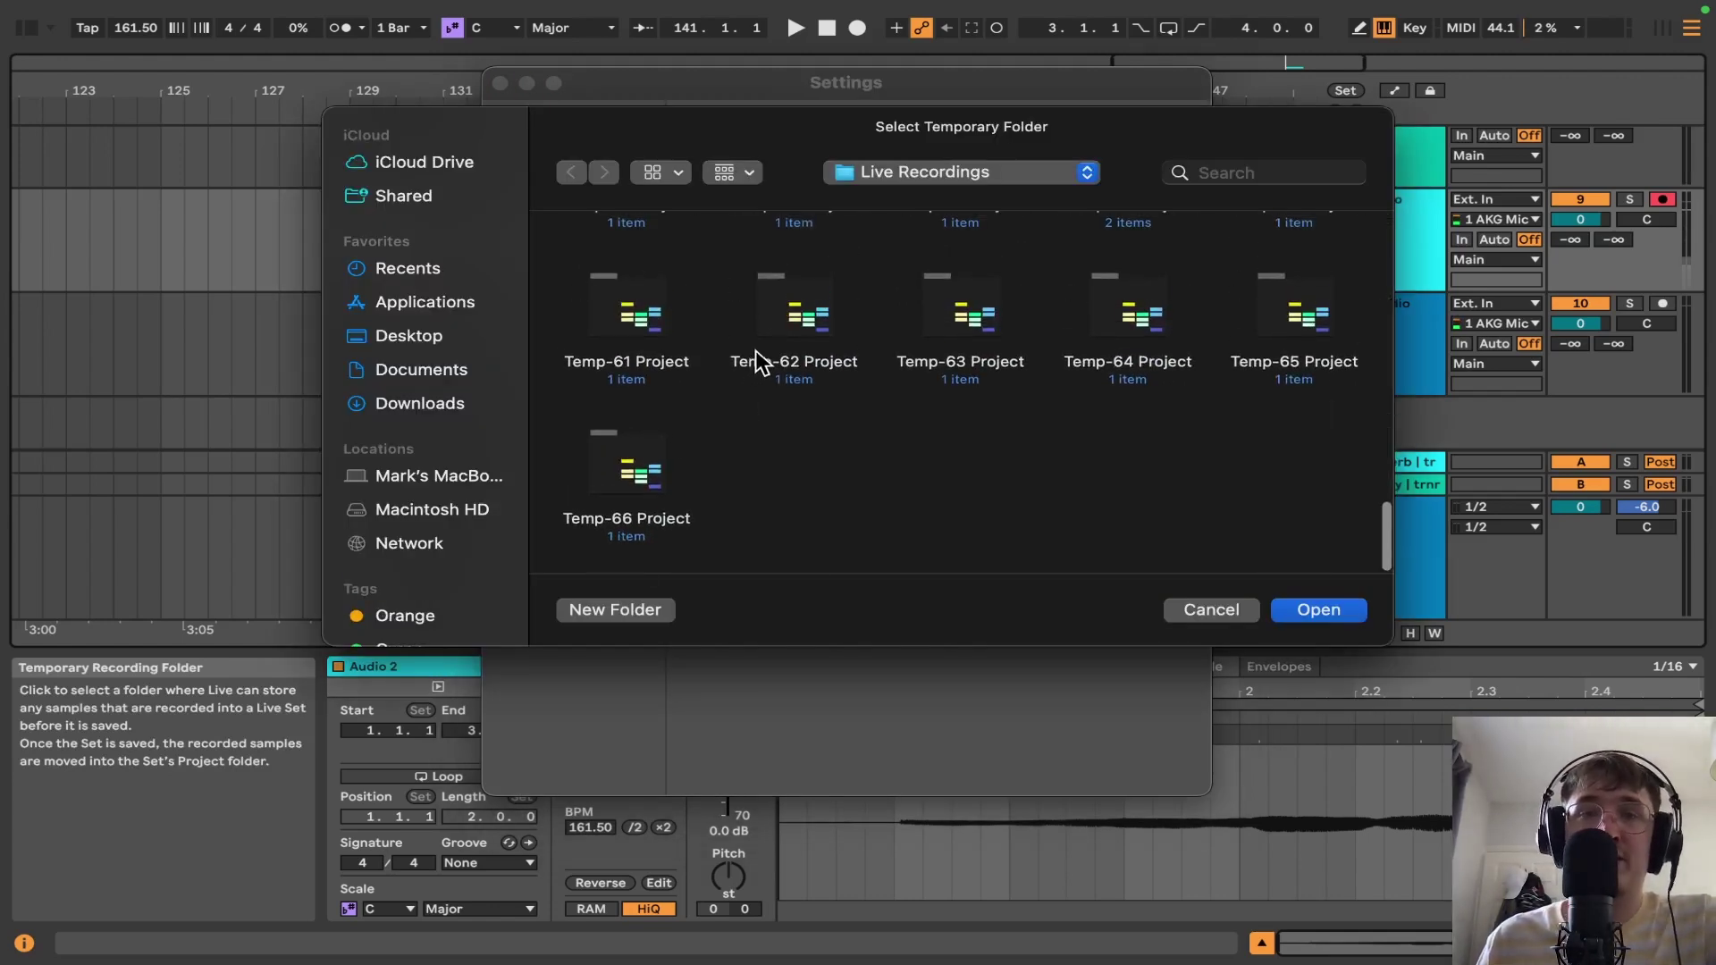
scroll(756, 362, "up", 15)
left_click(1208, 609)
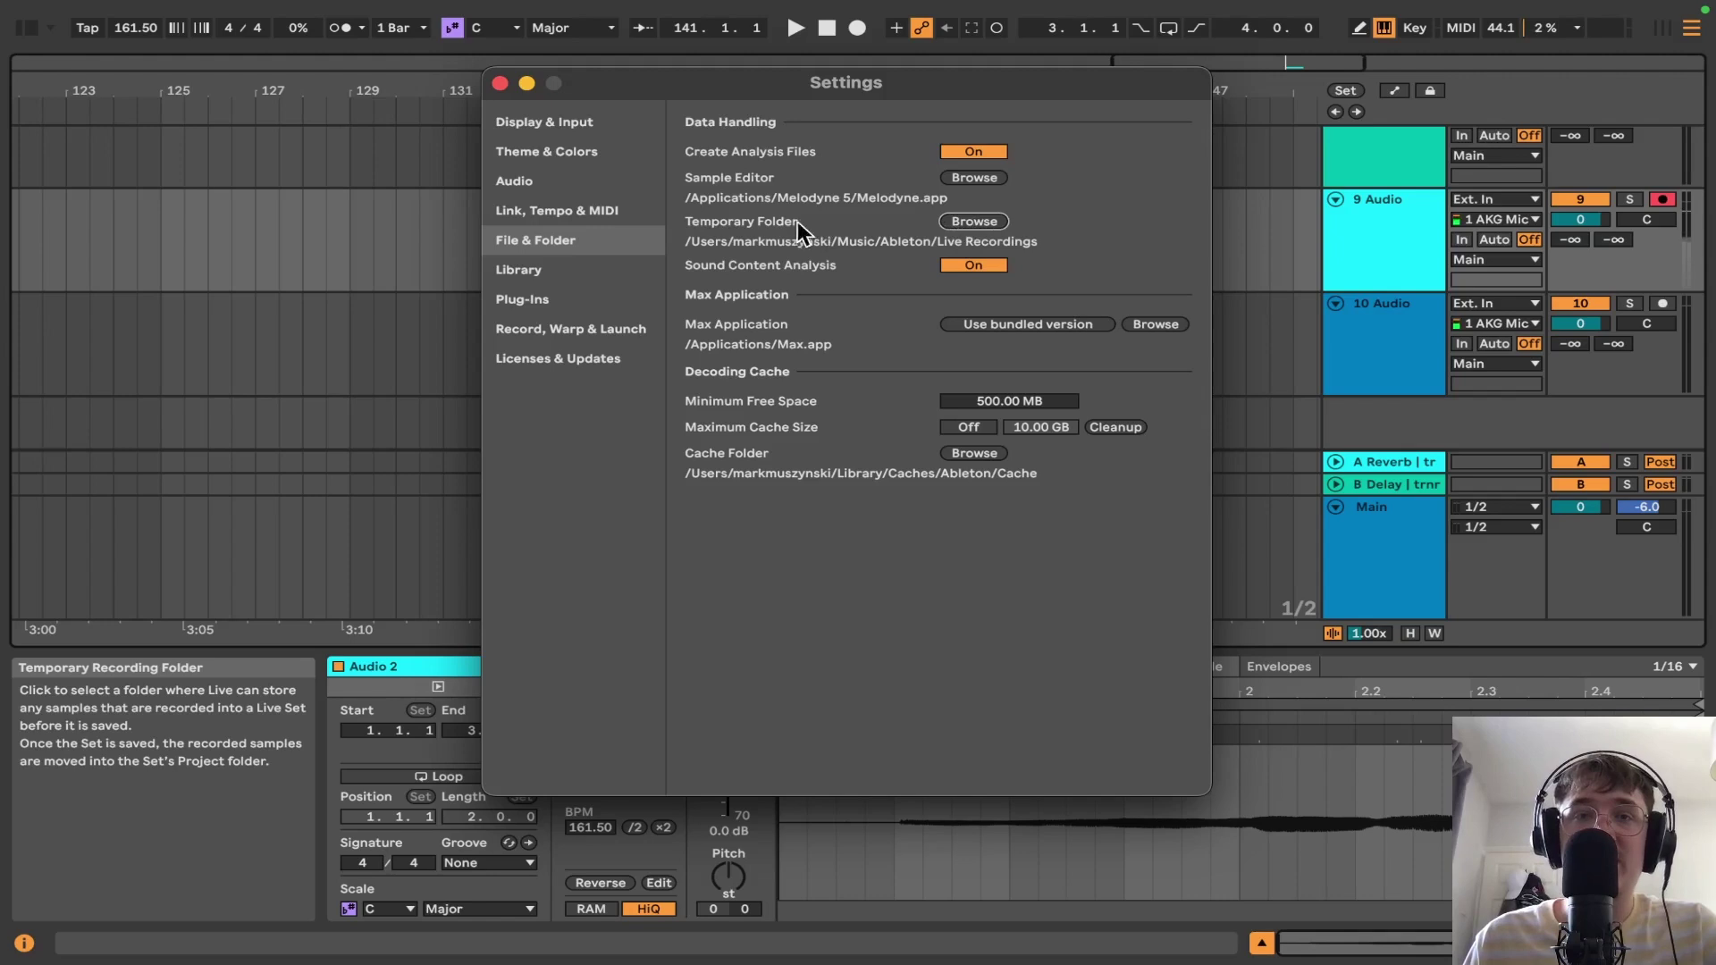
- Browse the Temporary Folder again to inspect a recent Temp project in Live Recordings, and cancel the selection
left_click(980, 223)
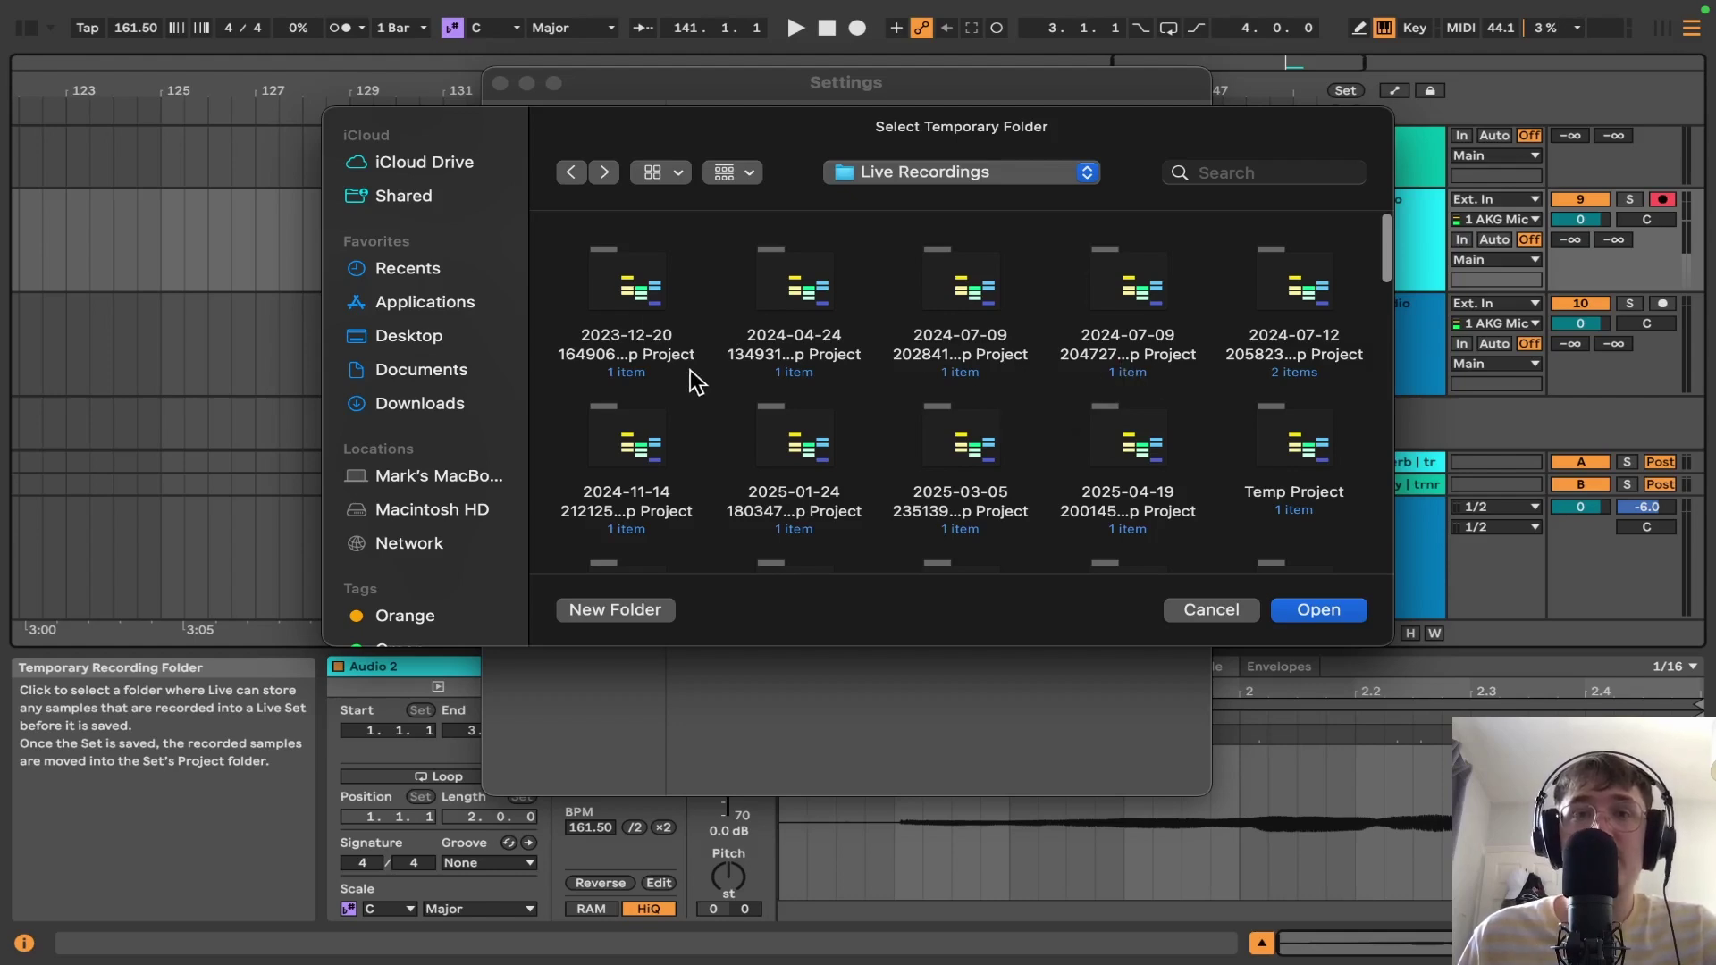
scroll(715, 361, "down", 20)
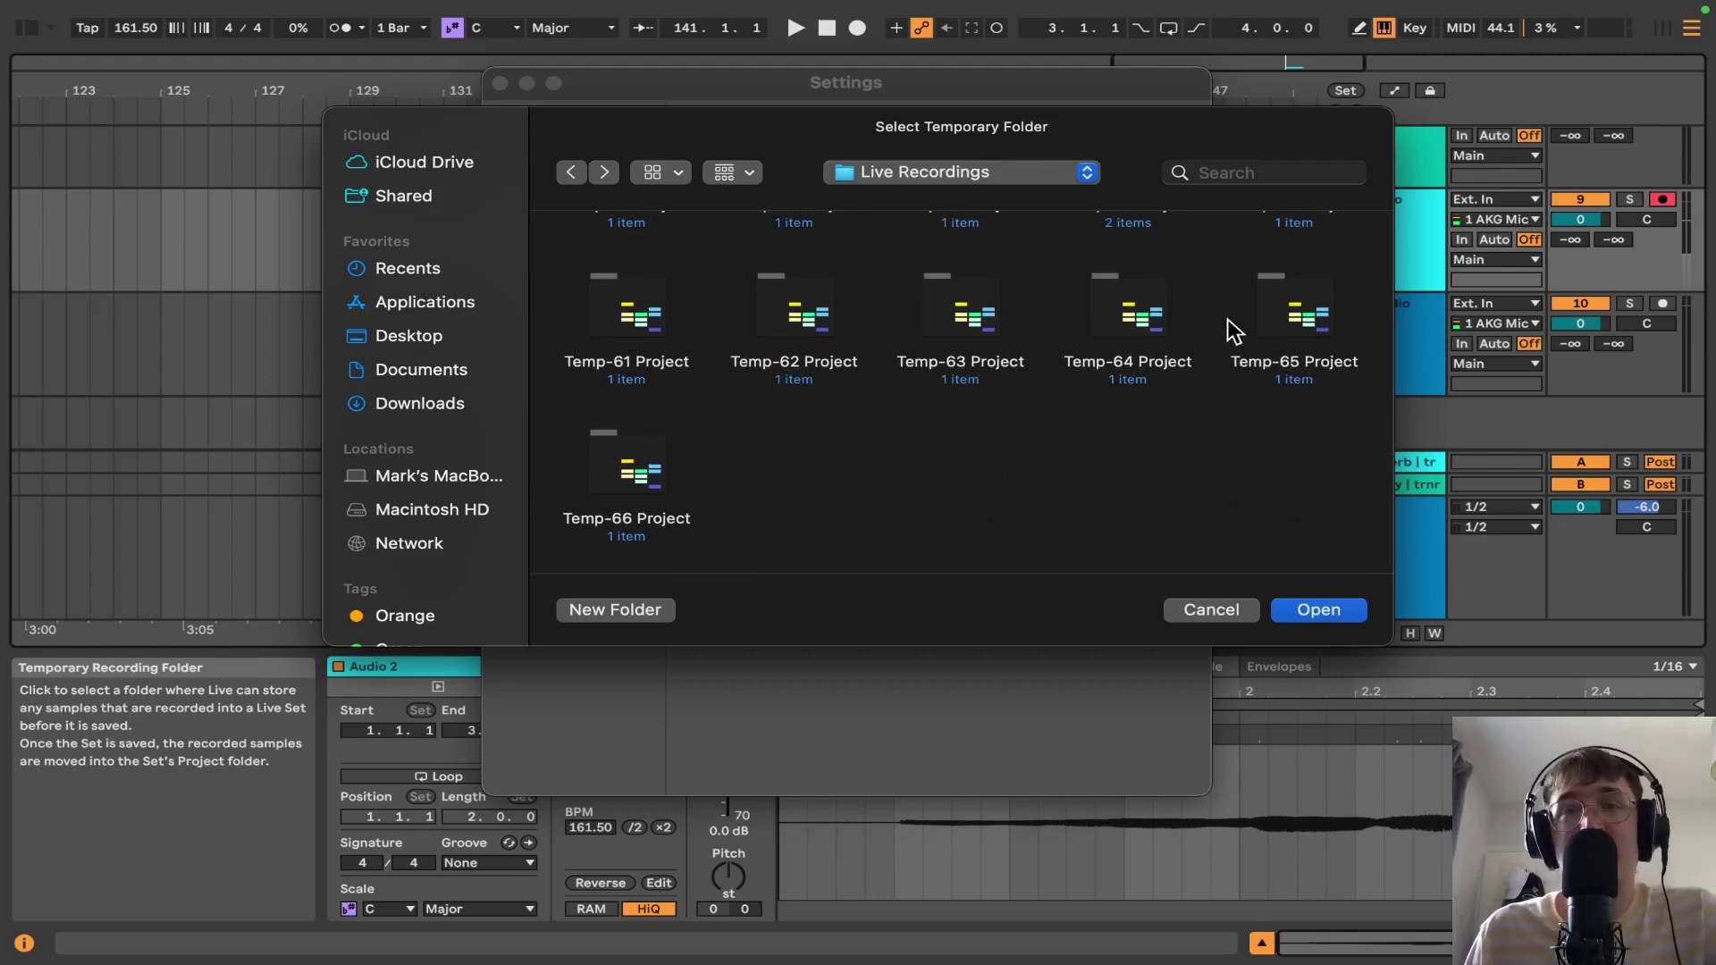
double_click(955, 318)
key("super+Up")
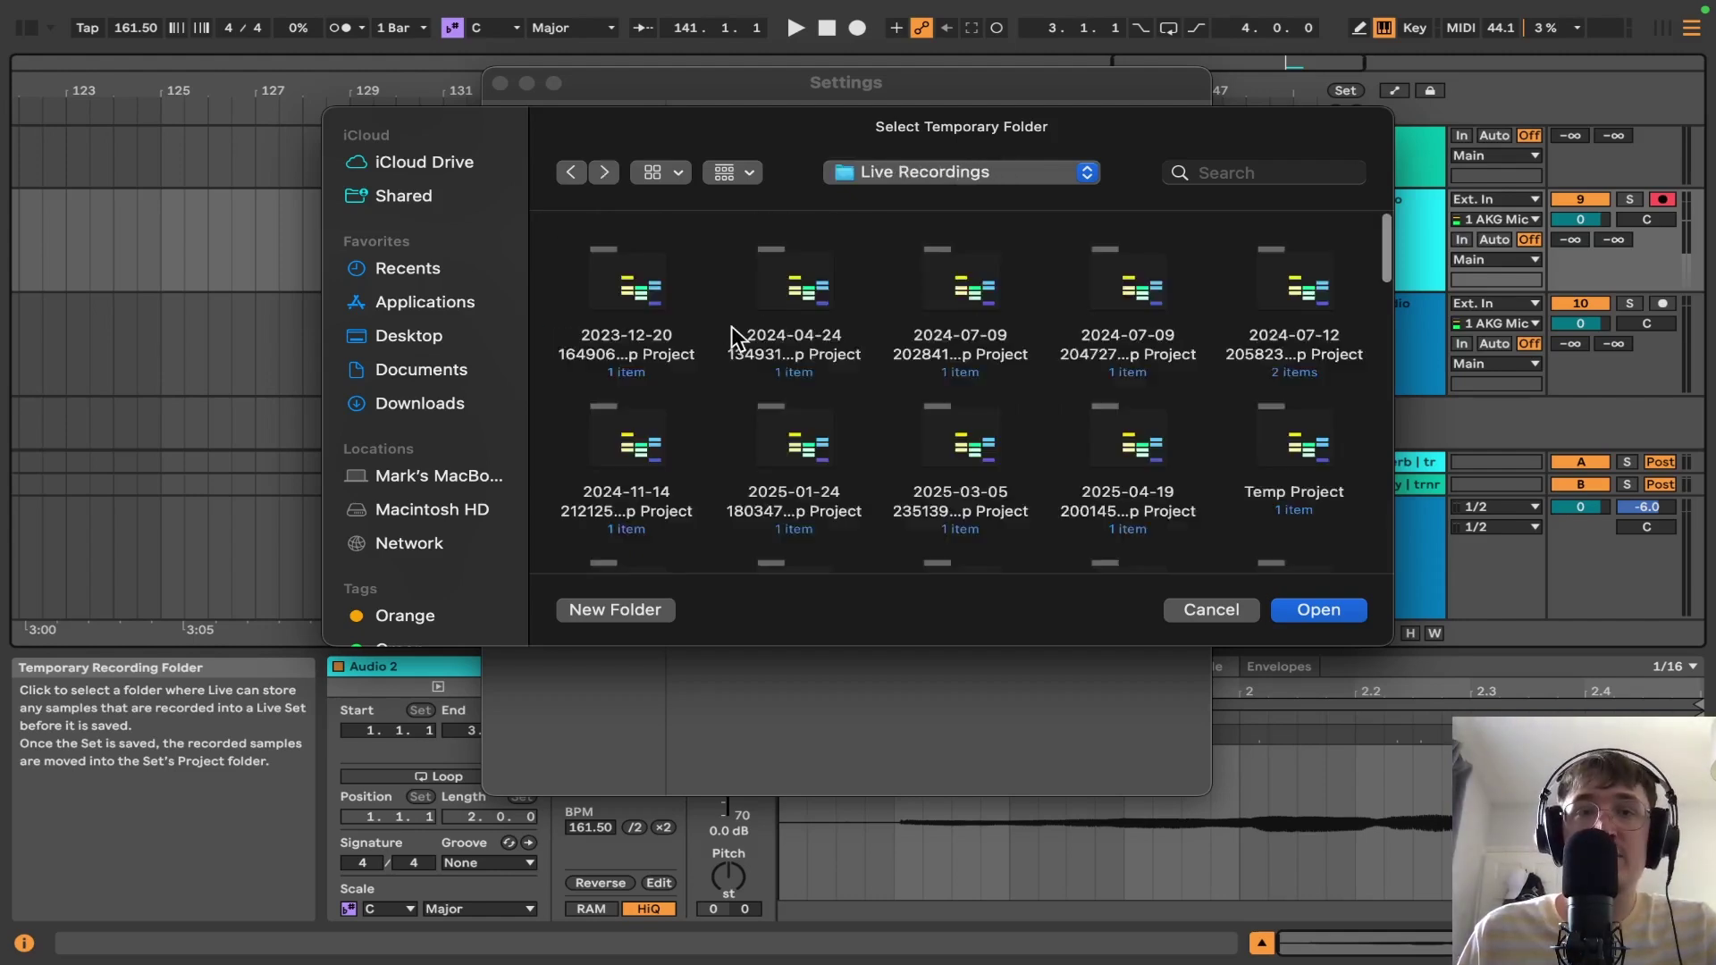
left_click(570, 179)
key("Escape")
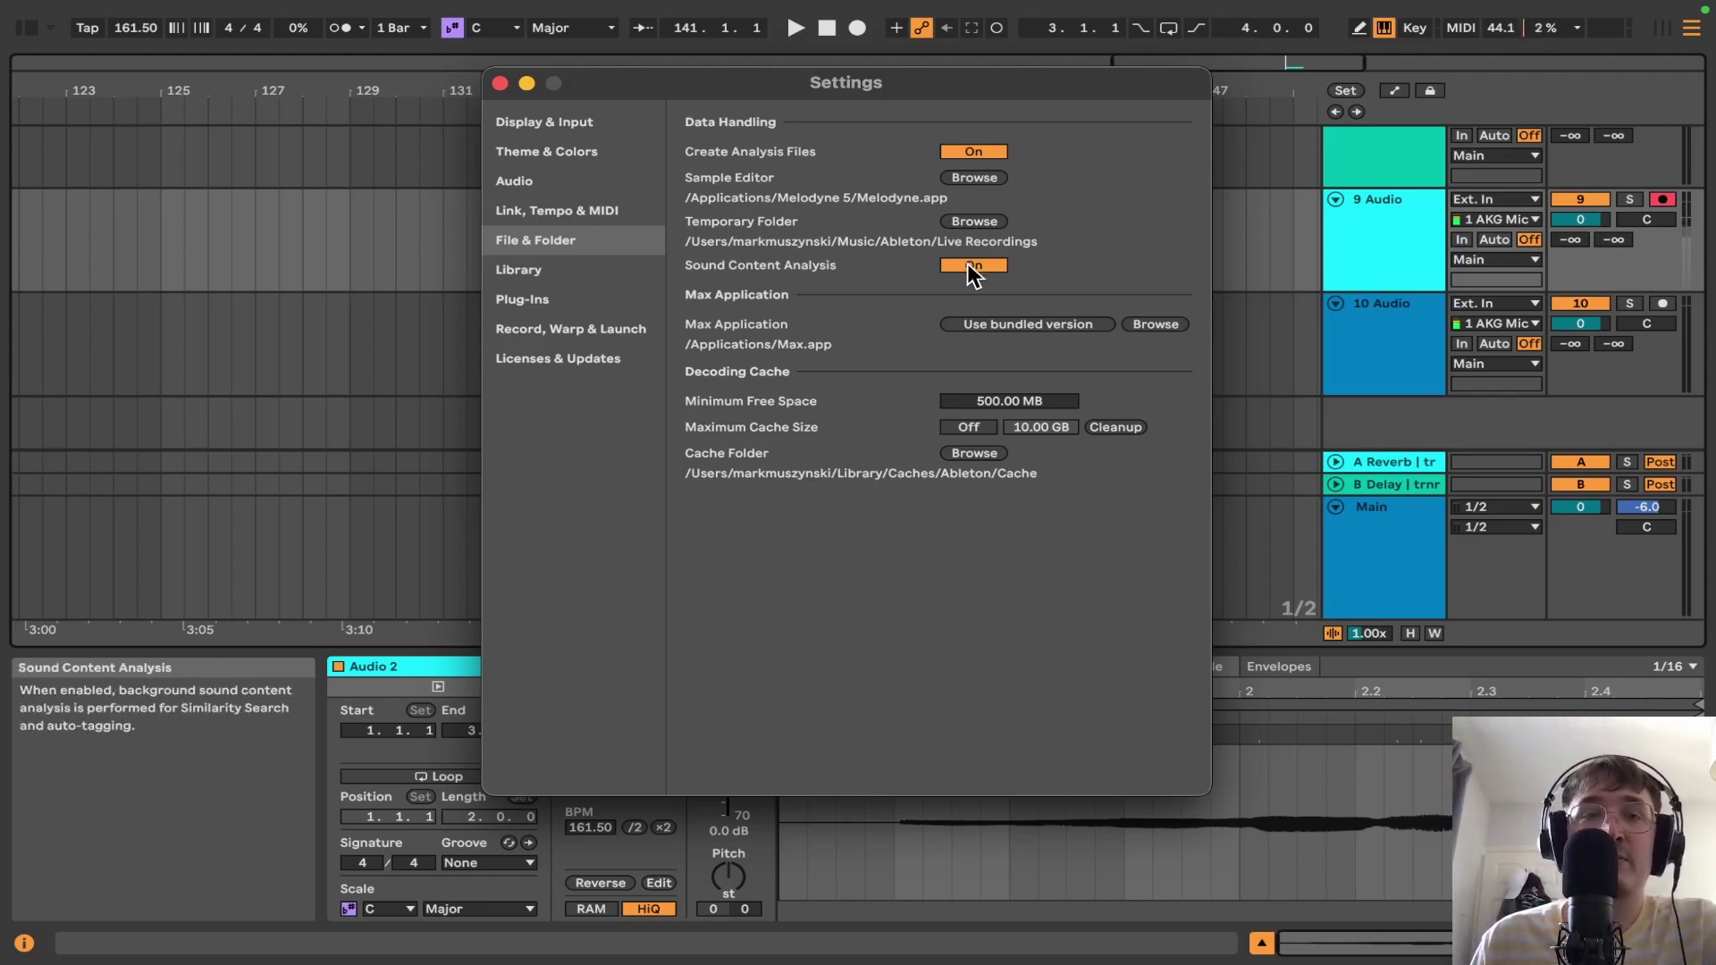
- Close Settings and open the Sound Similarity Searching lesson from What's New in Ableton Live 12 in the built-in lessons
left_click(500, 83)
left_click(826, 253)
mouse_move(833, 13)
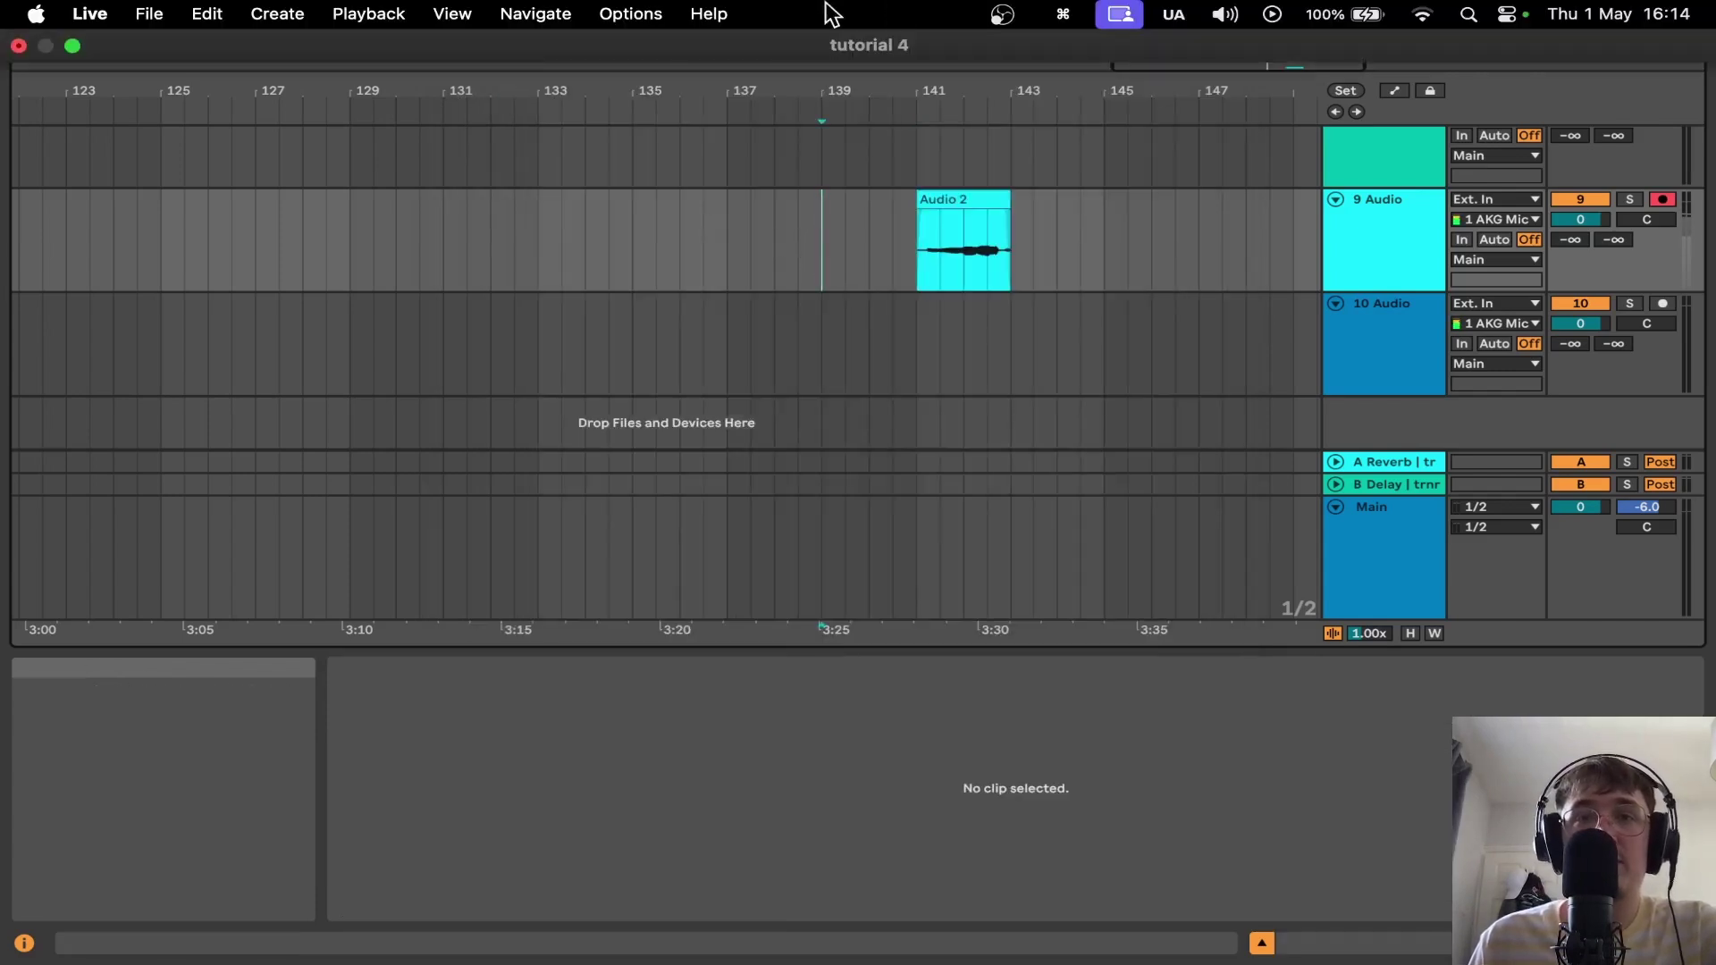
left_click(711, 13)
left_click(744, 89)
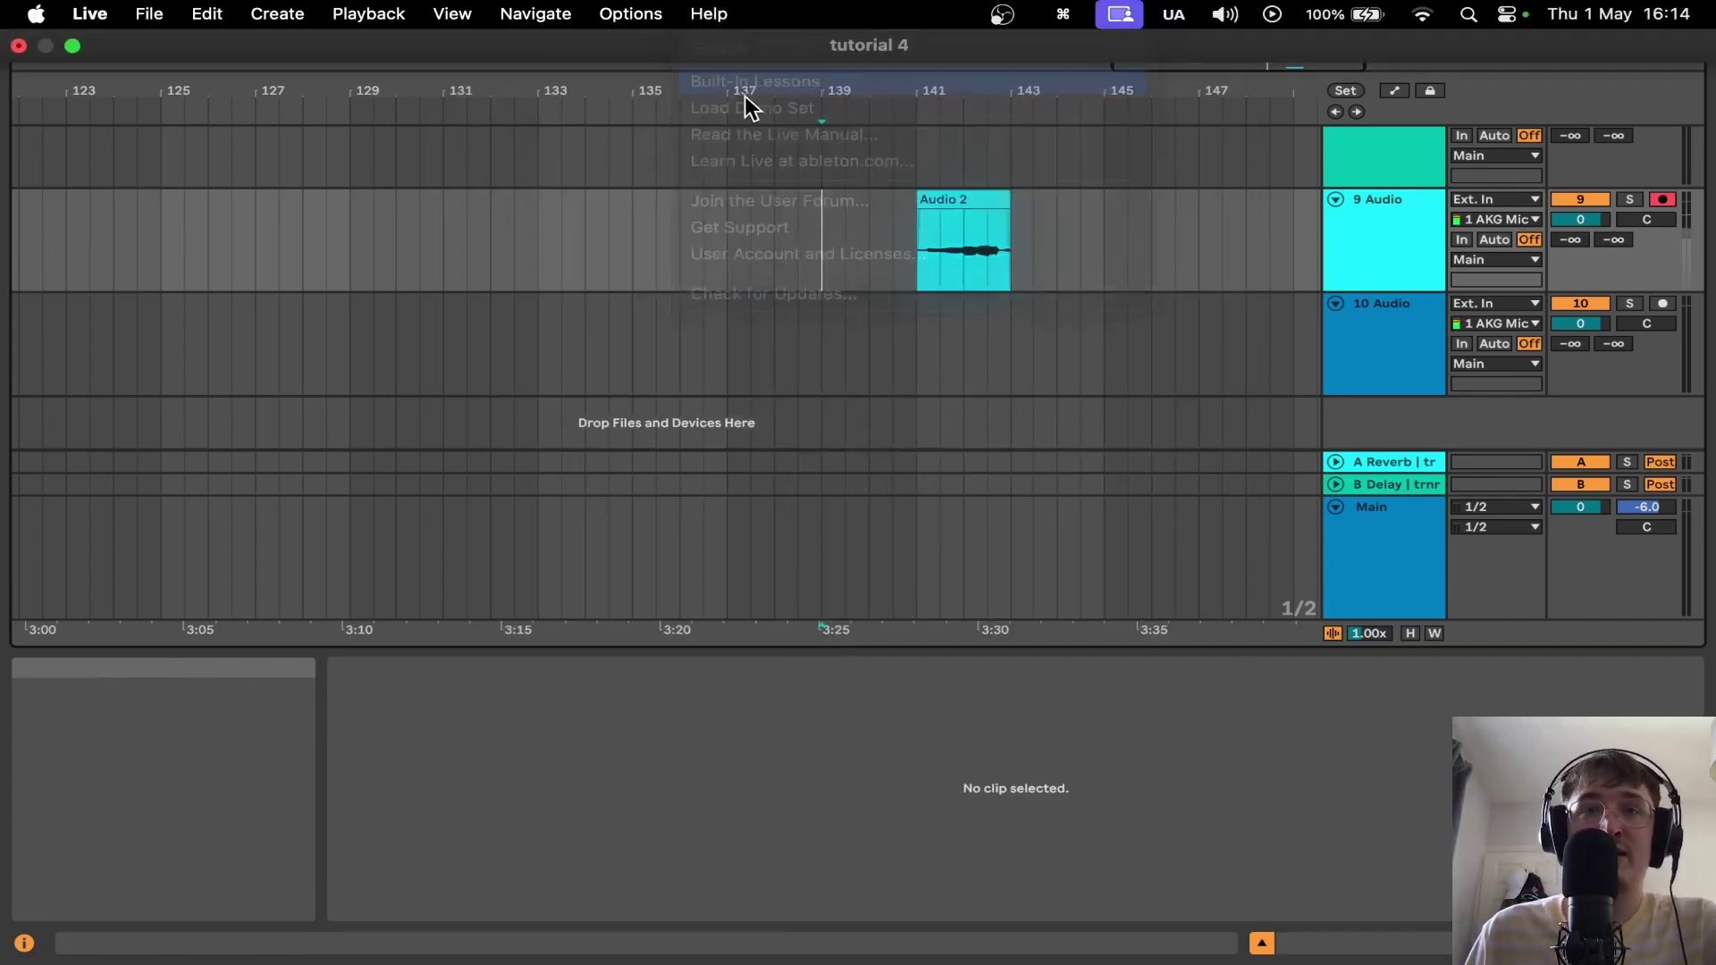
left_click(1448, 231)
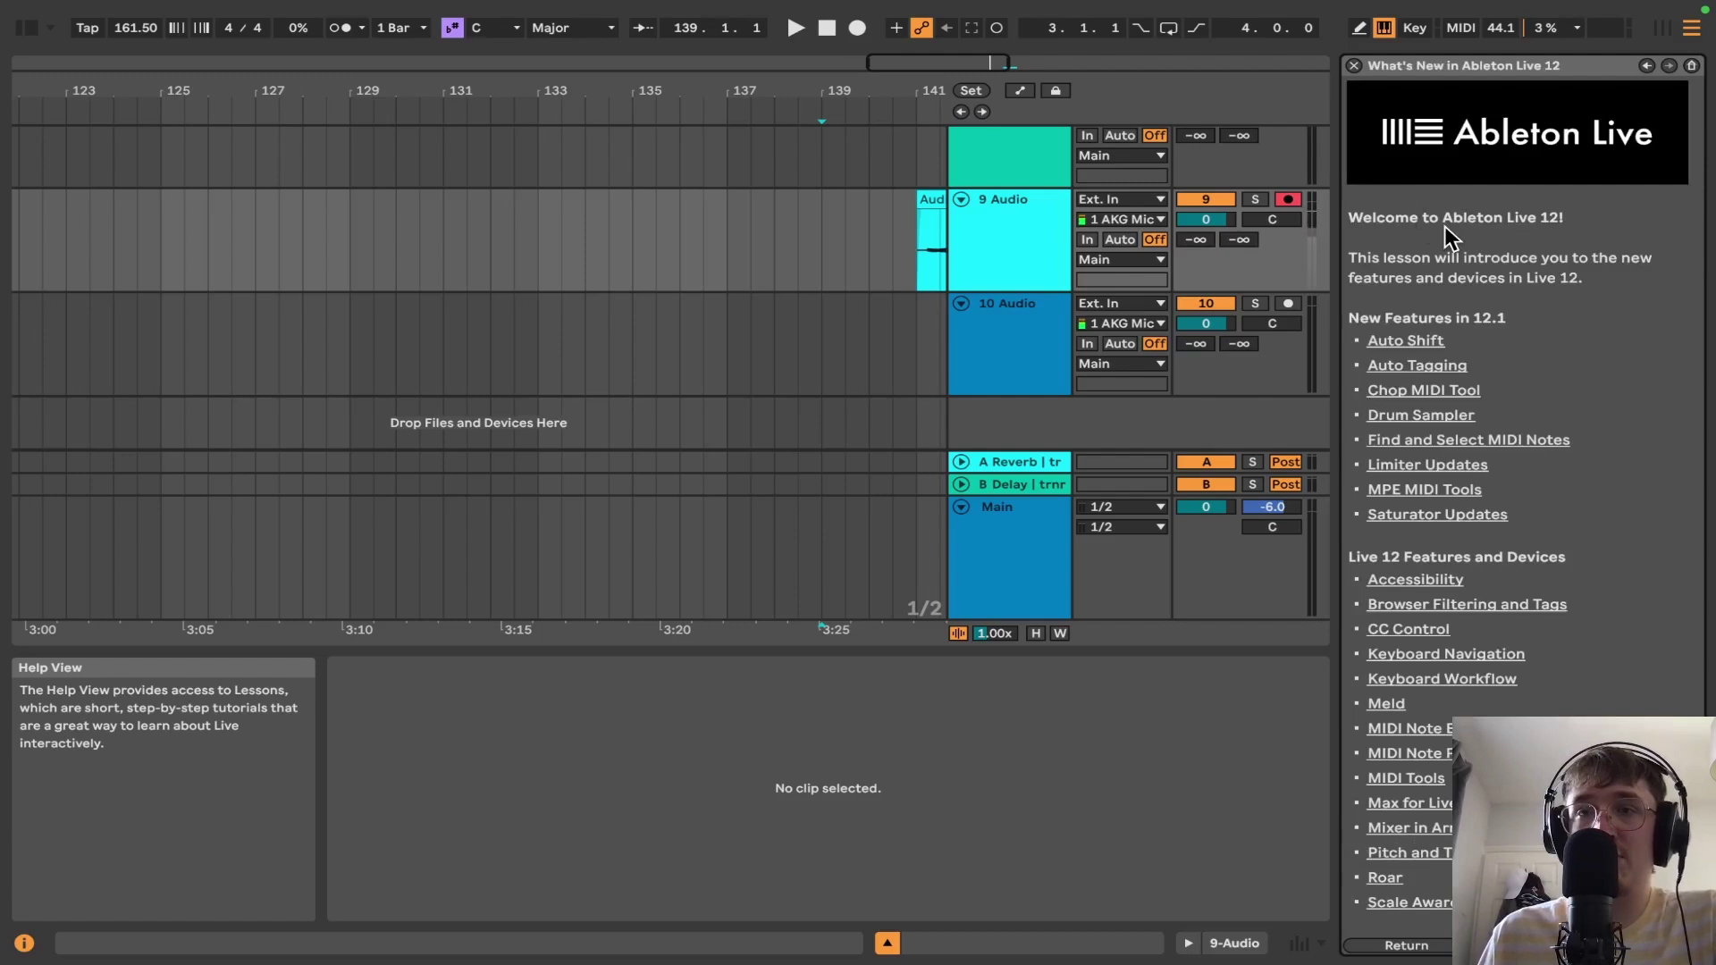
scroll(1457, 465, "down", 4)
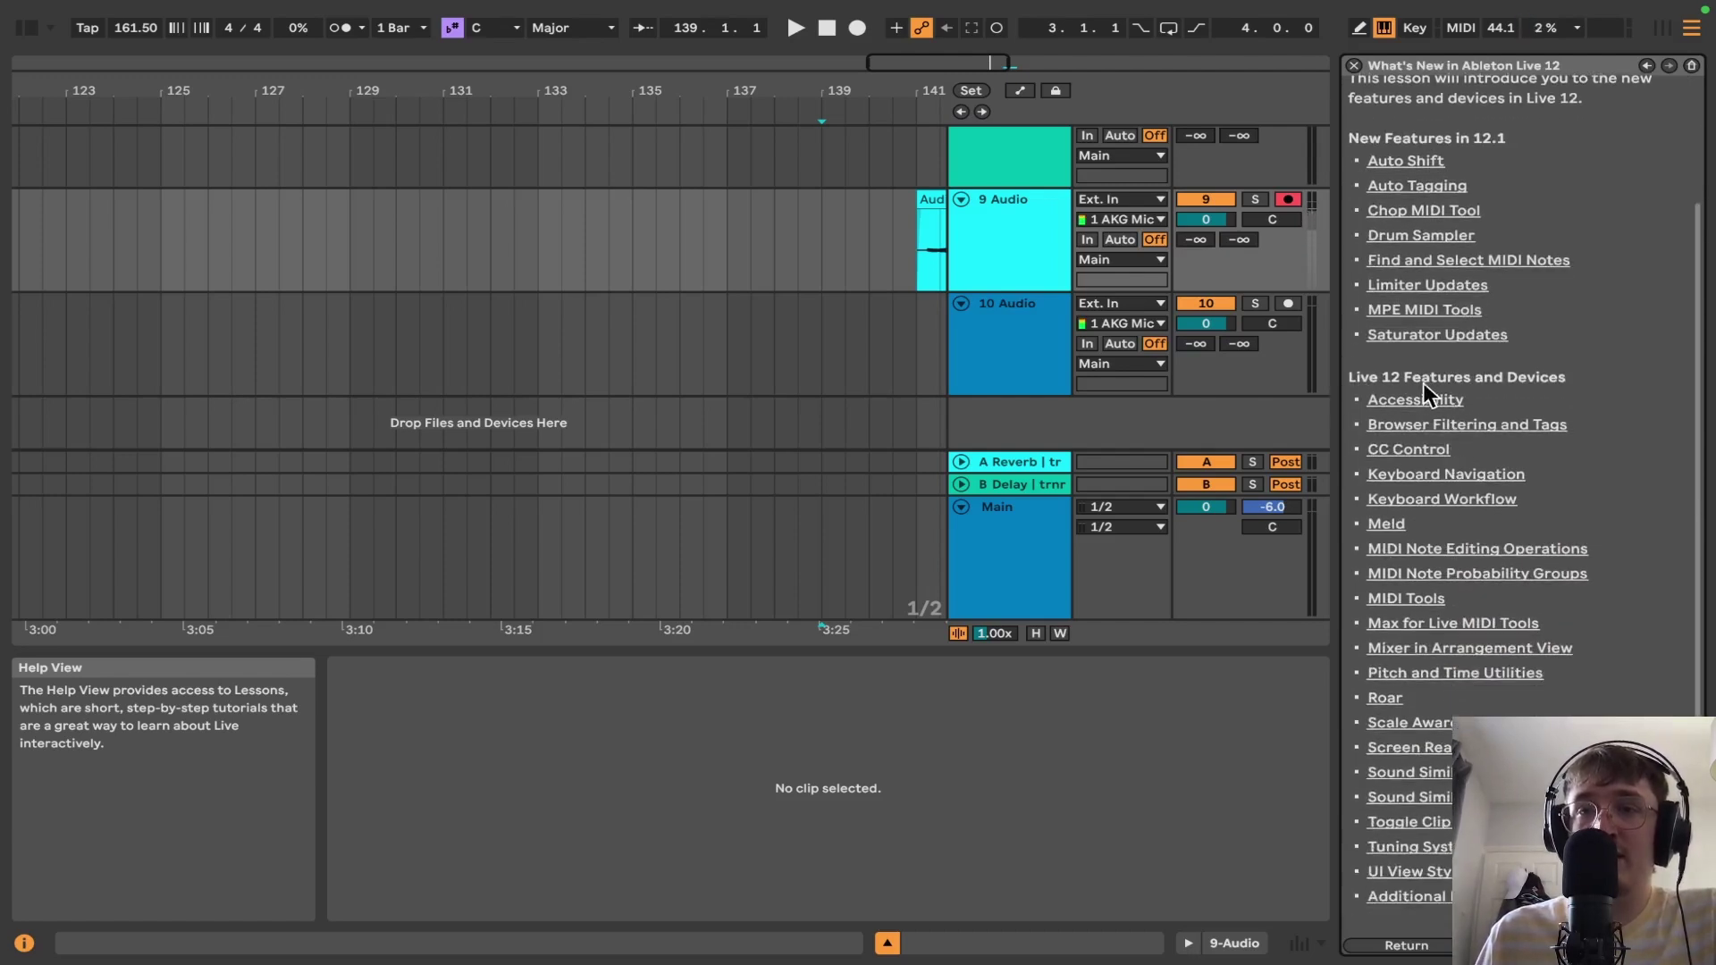
scroll(1516, 527, "down", 3)
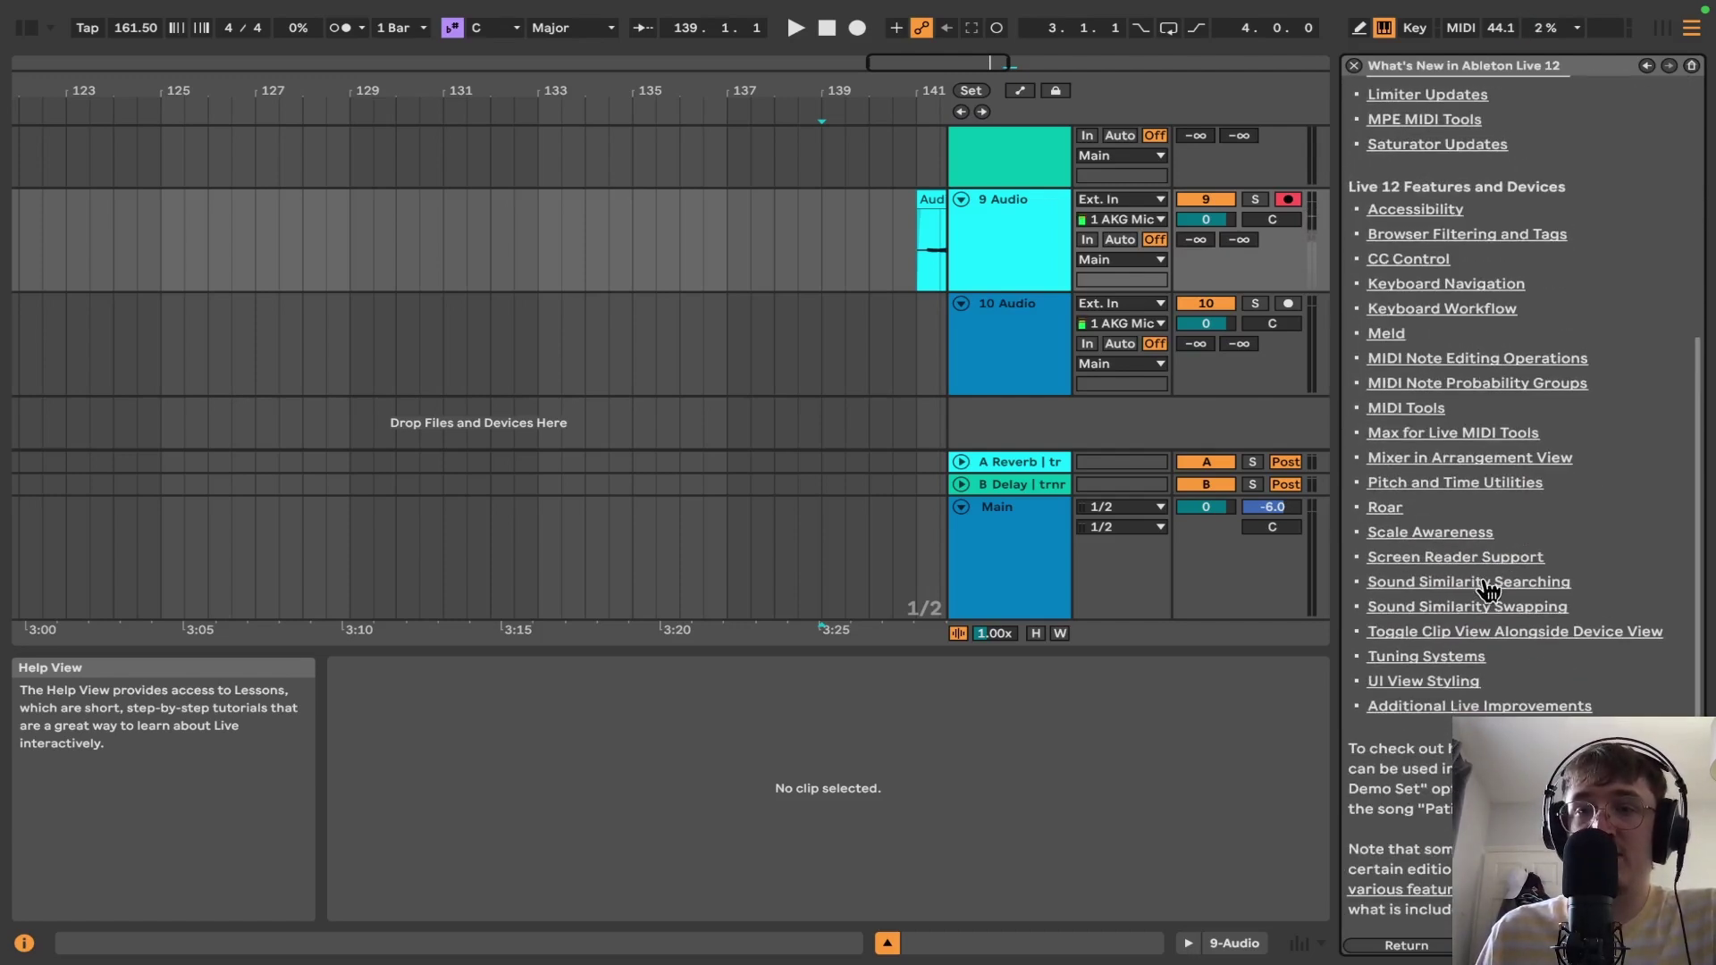
left_click(1402, 583)
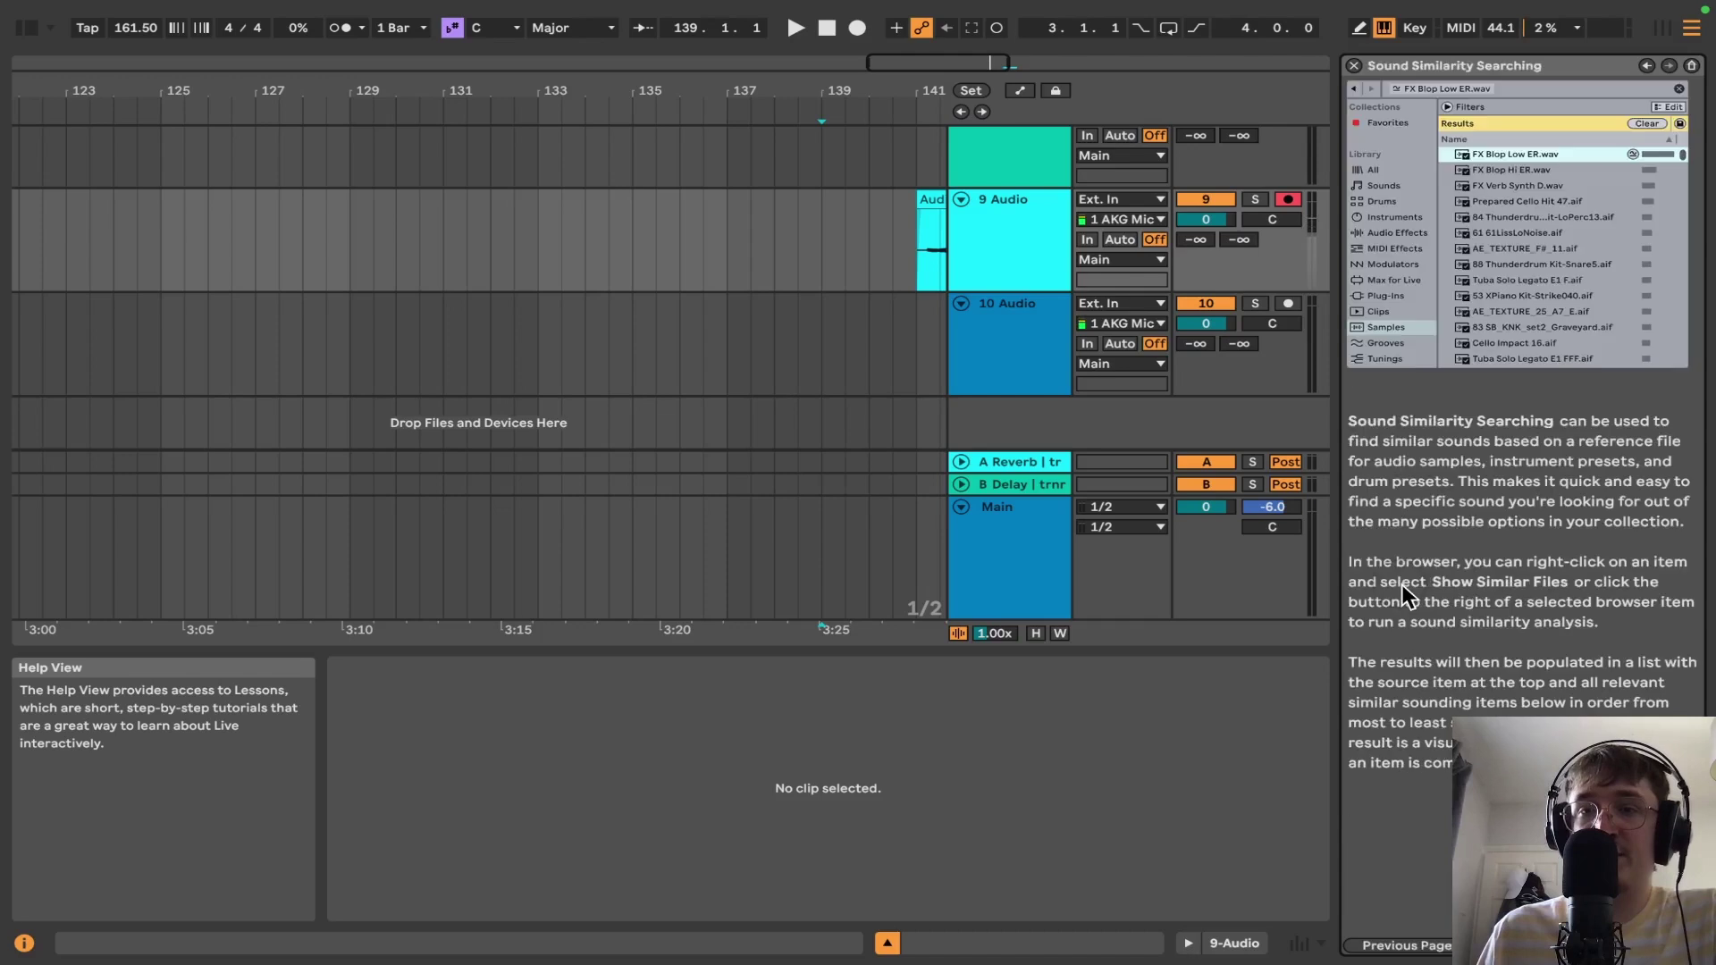
- Show the browser's female sample results and review Sound Content Analysis in the File & Folder settings beside the lesson
key("alt+super+b")
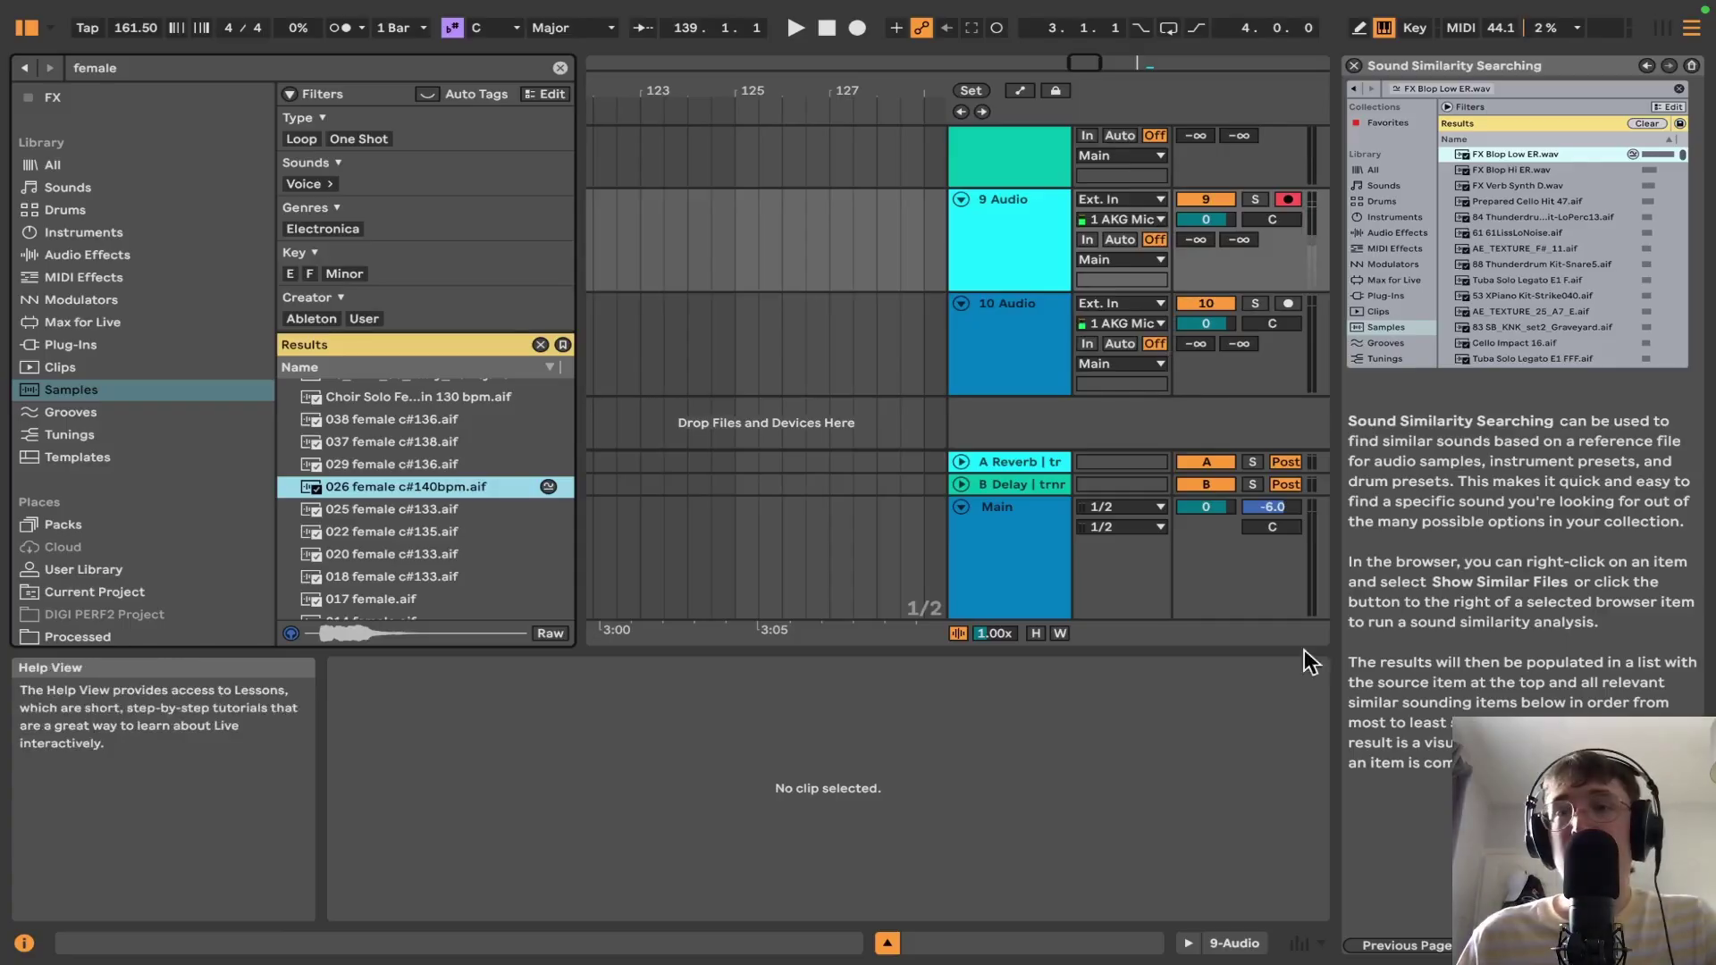
key("super+comma")
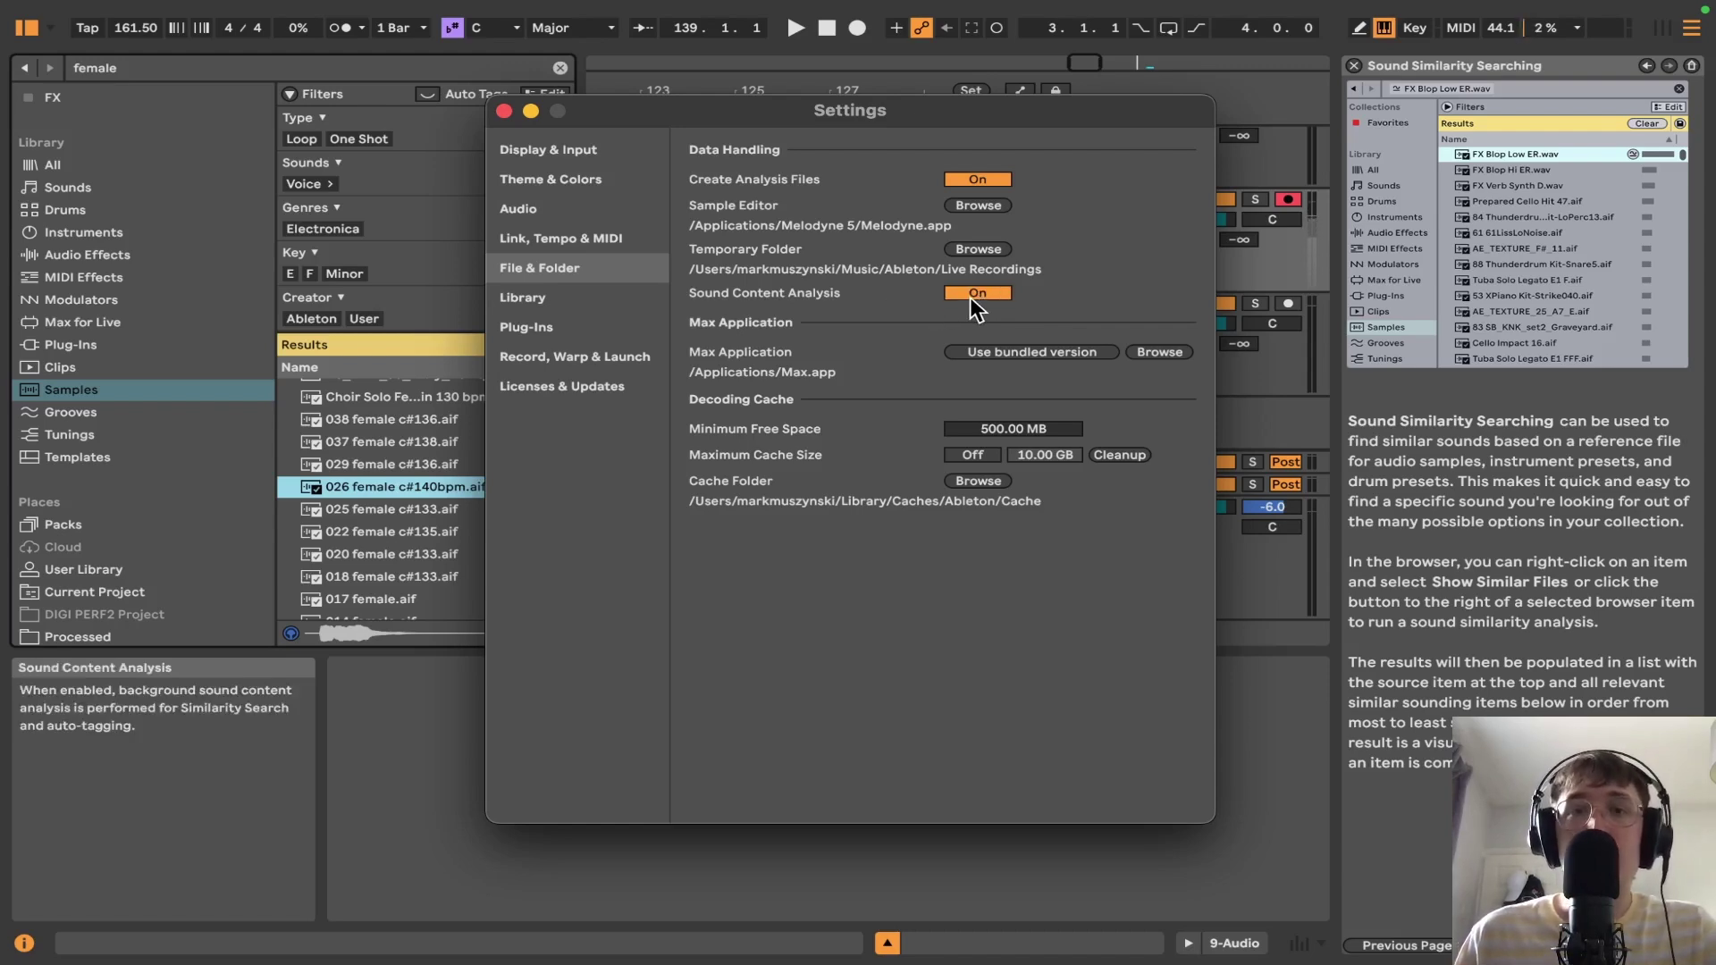
left_click_drag(969, 109, 1344, 63)
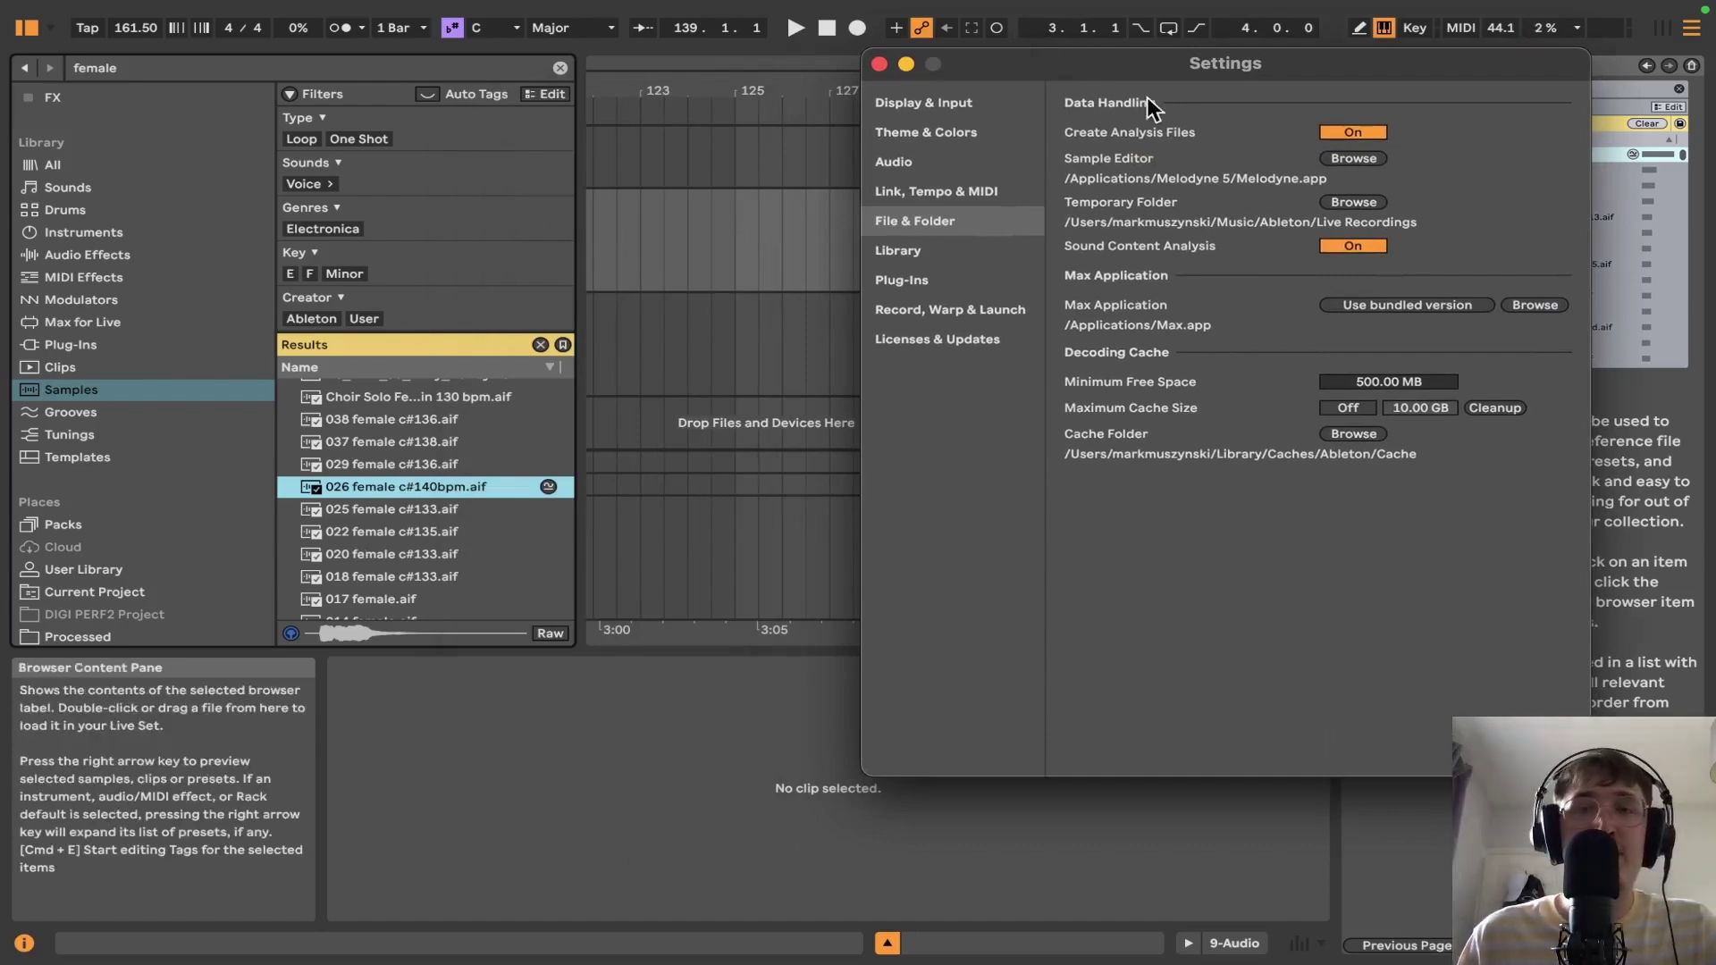
left_click_drag(1135, 71, 631, 105)
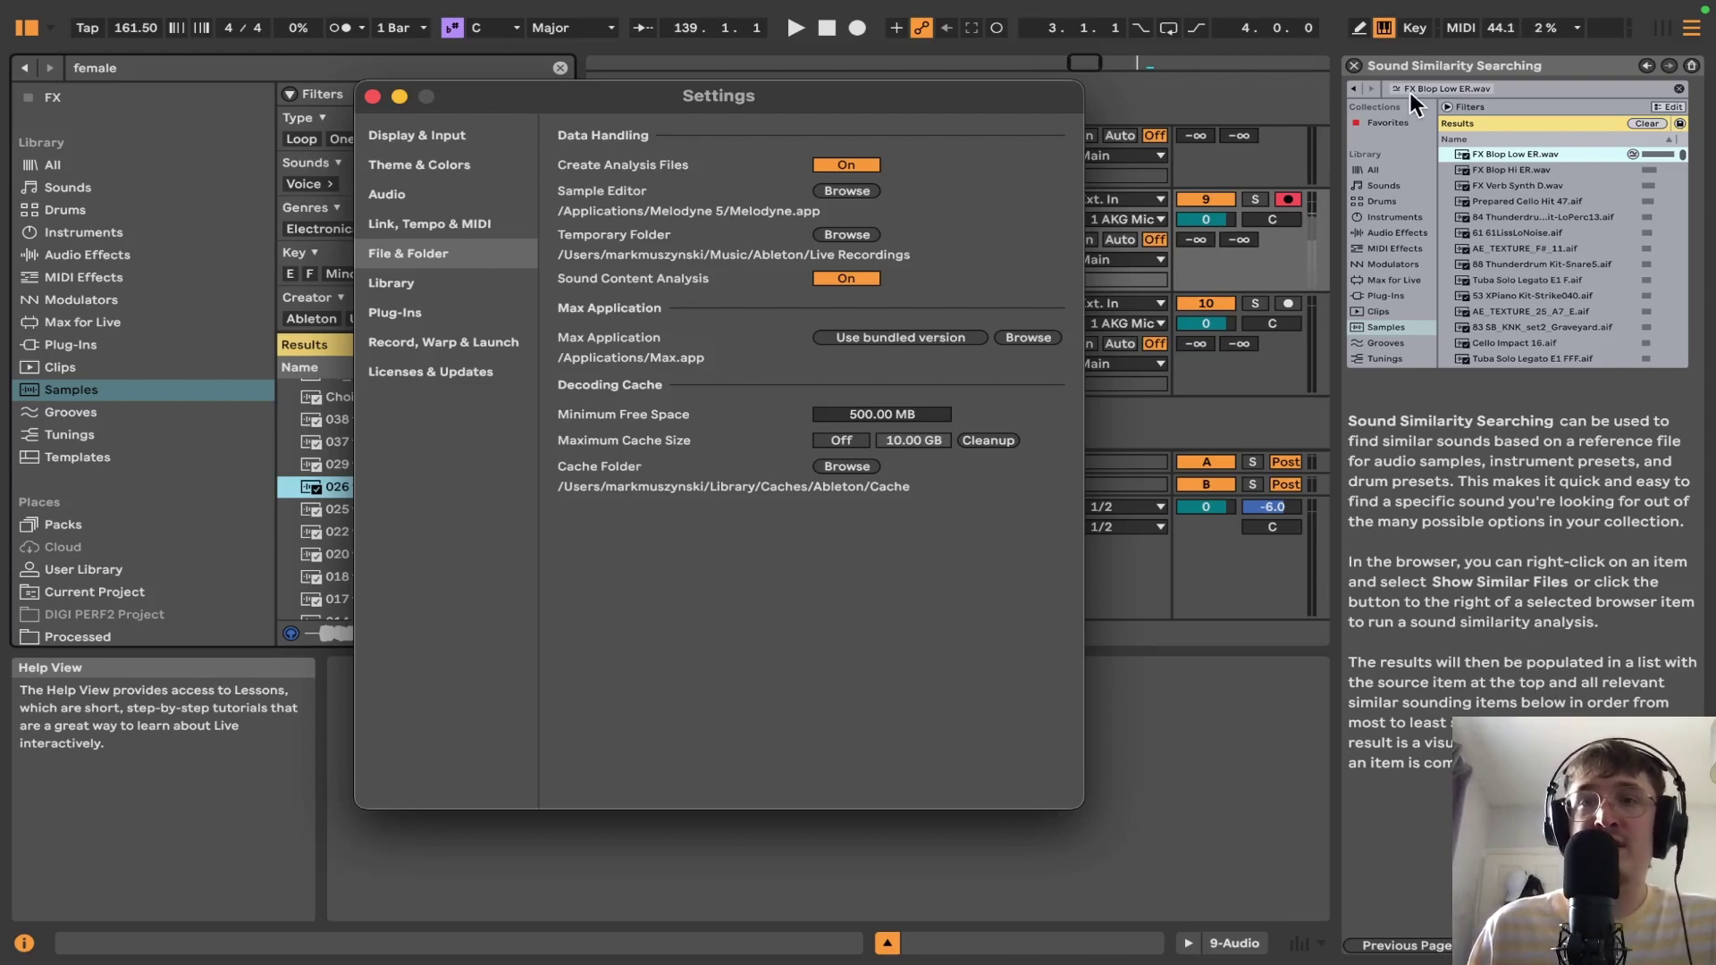
- Advance the lesson to Sound Similarity Swapping and close the Settings window
mouse_move(1430, 964)
left_click(1650, 945)
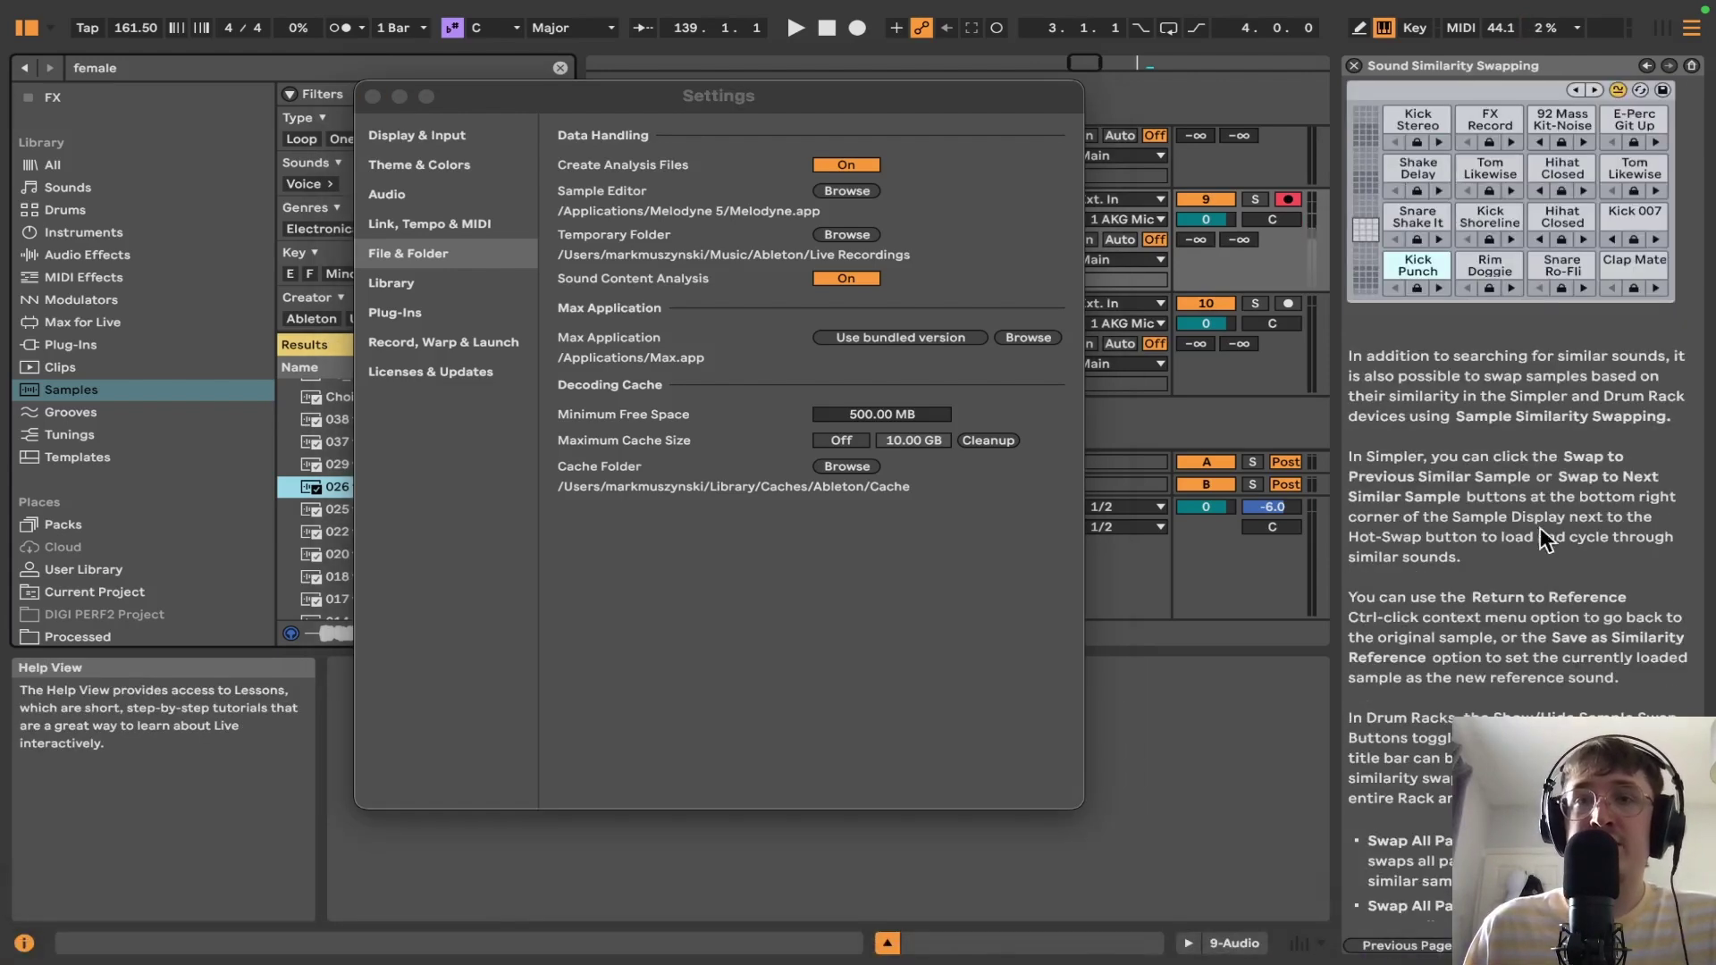
left_click(373, 95)
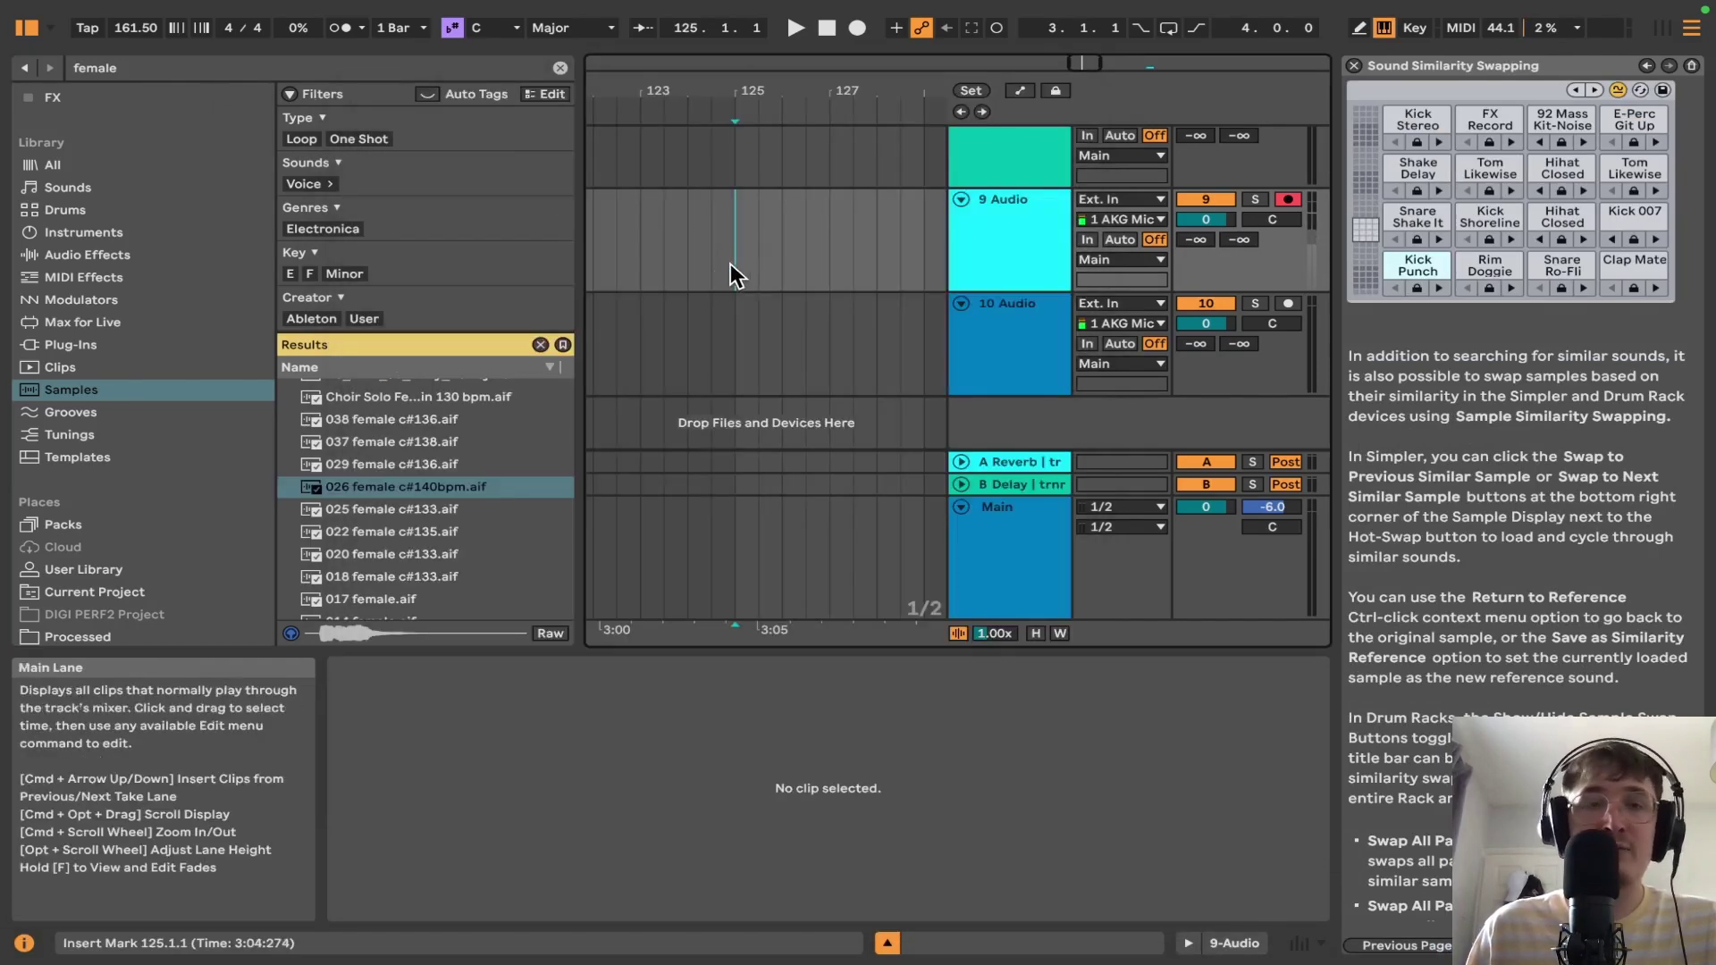
- Play the set briefly in Session View with the browser hidden, and display the 4 Sticks Kit track's Drum Rack
key("space")
key("Tab")
key("alt+super+b")
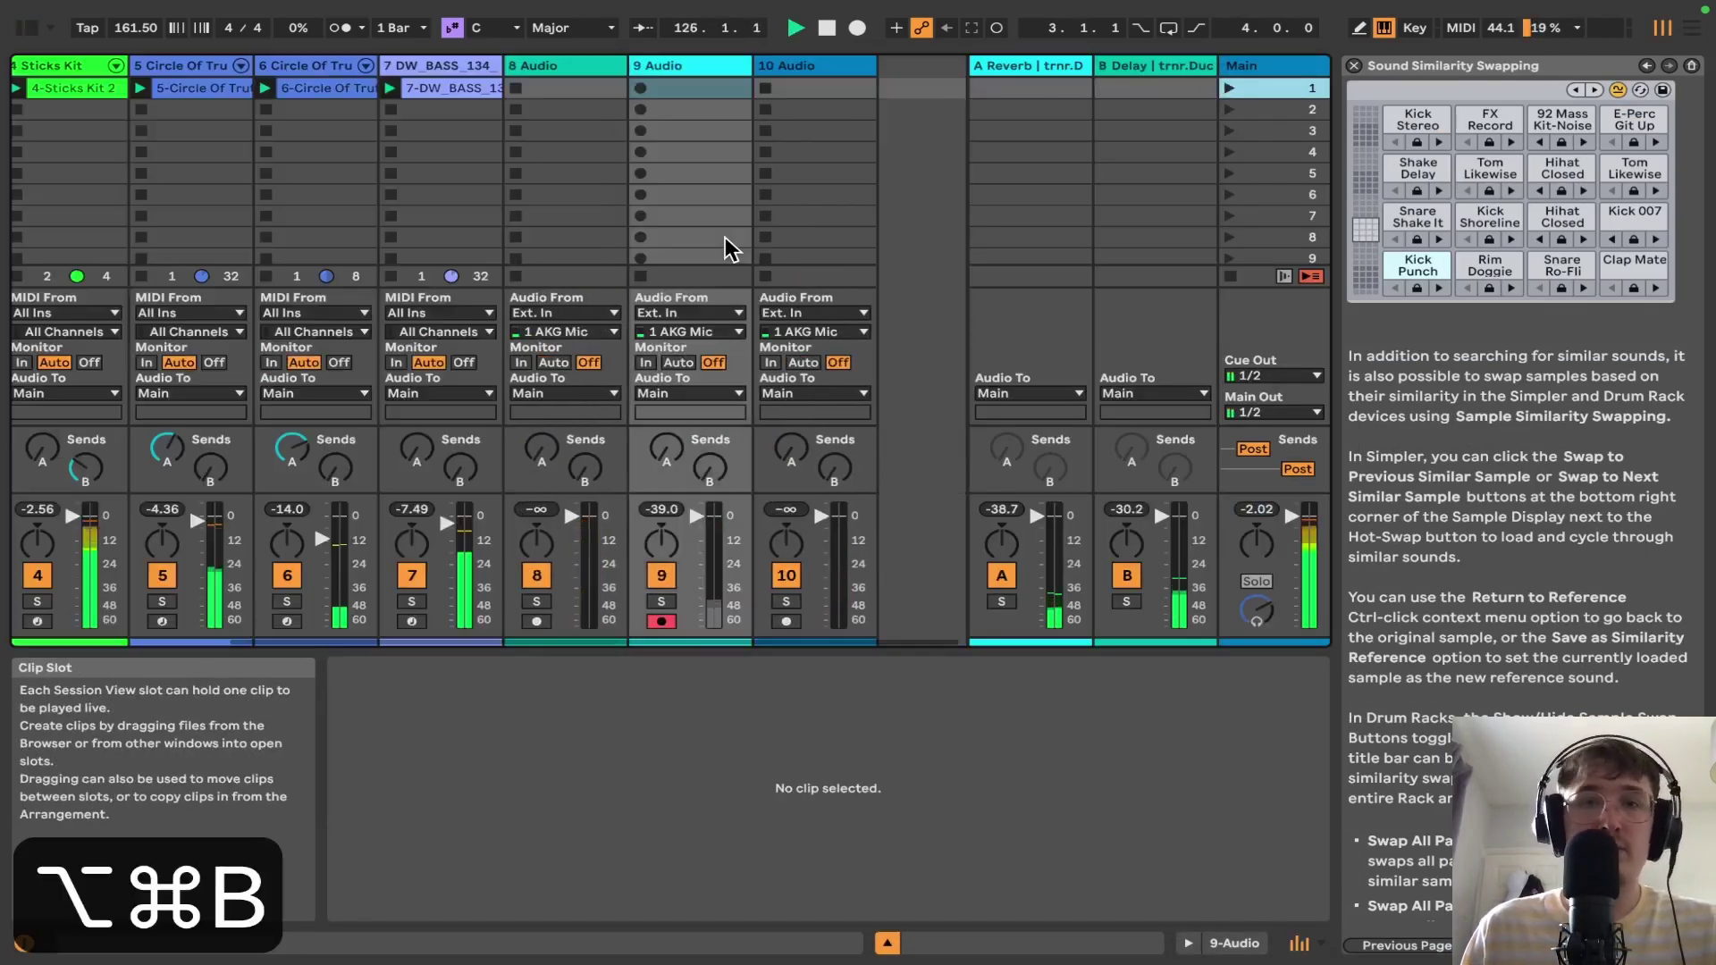
left_click(459, 70)
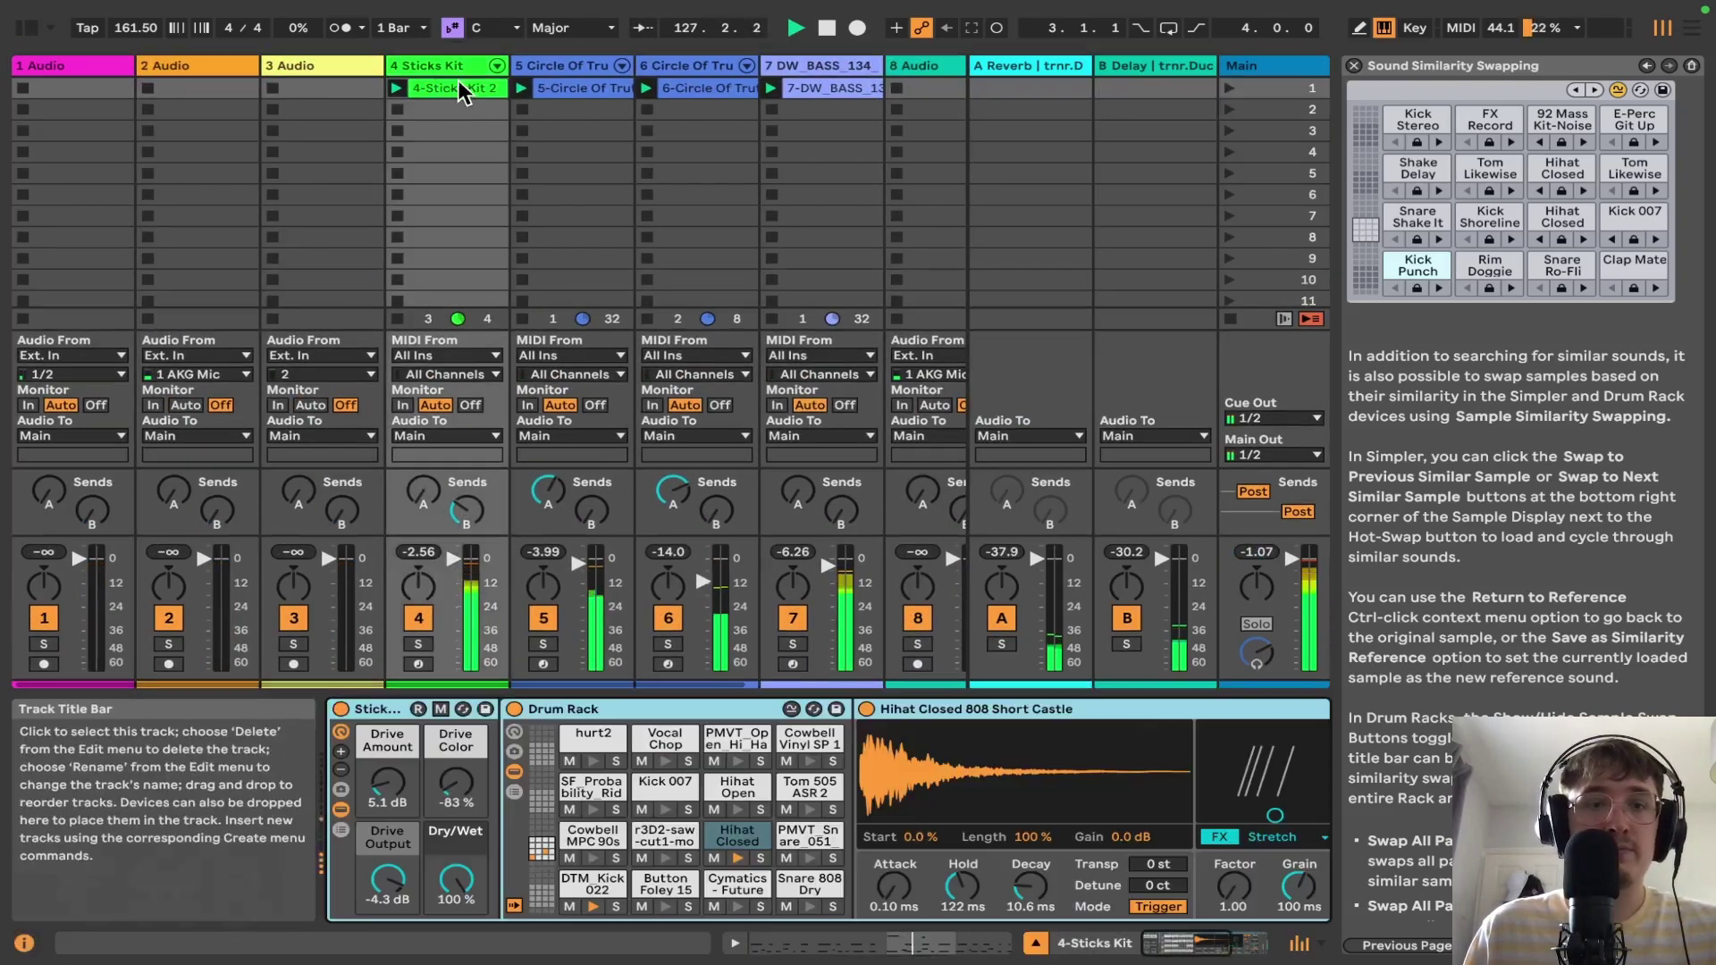
scroll(706, 717, "right", 5)
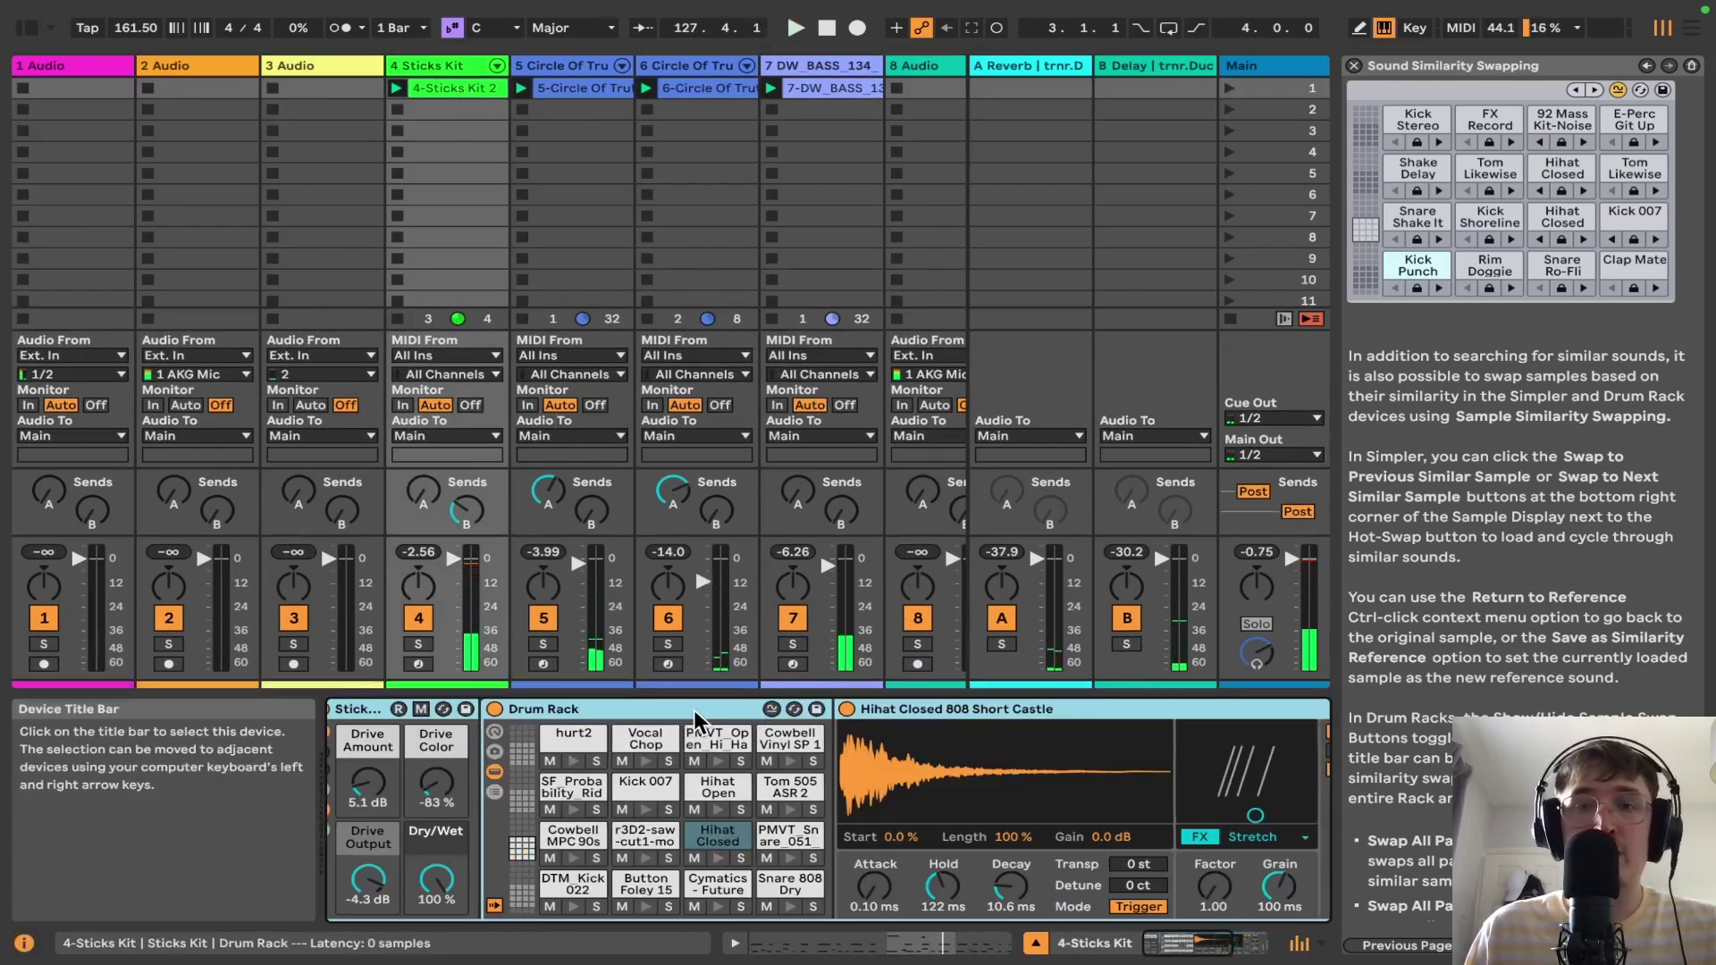
scroll(706, 716, "left", 1)
scroll(791, 757, "left", 4)
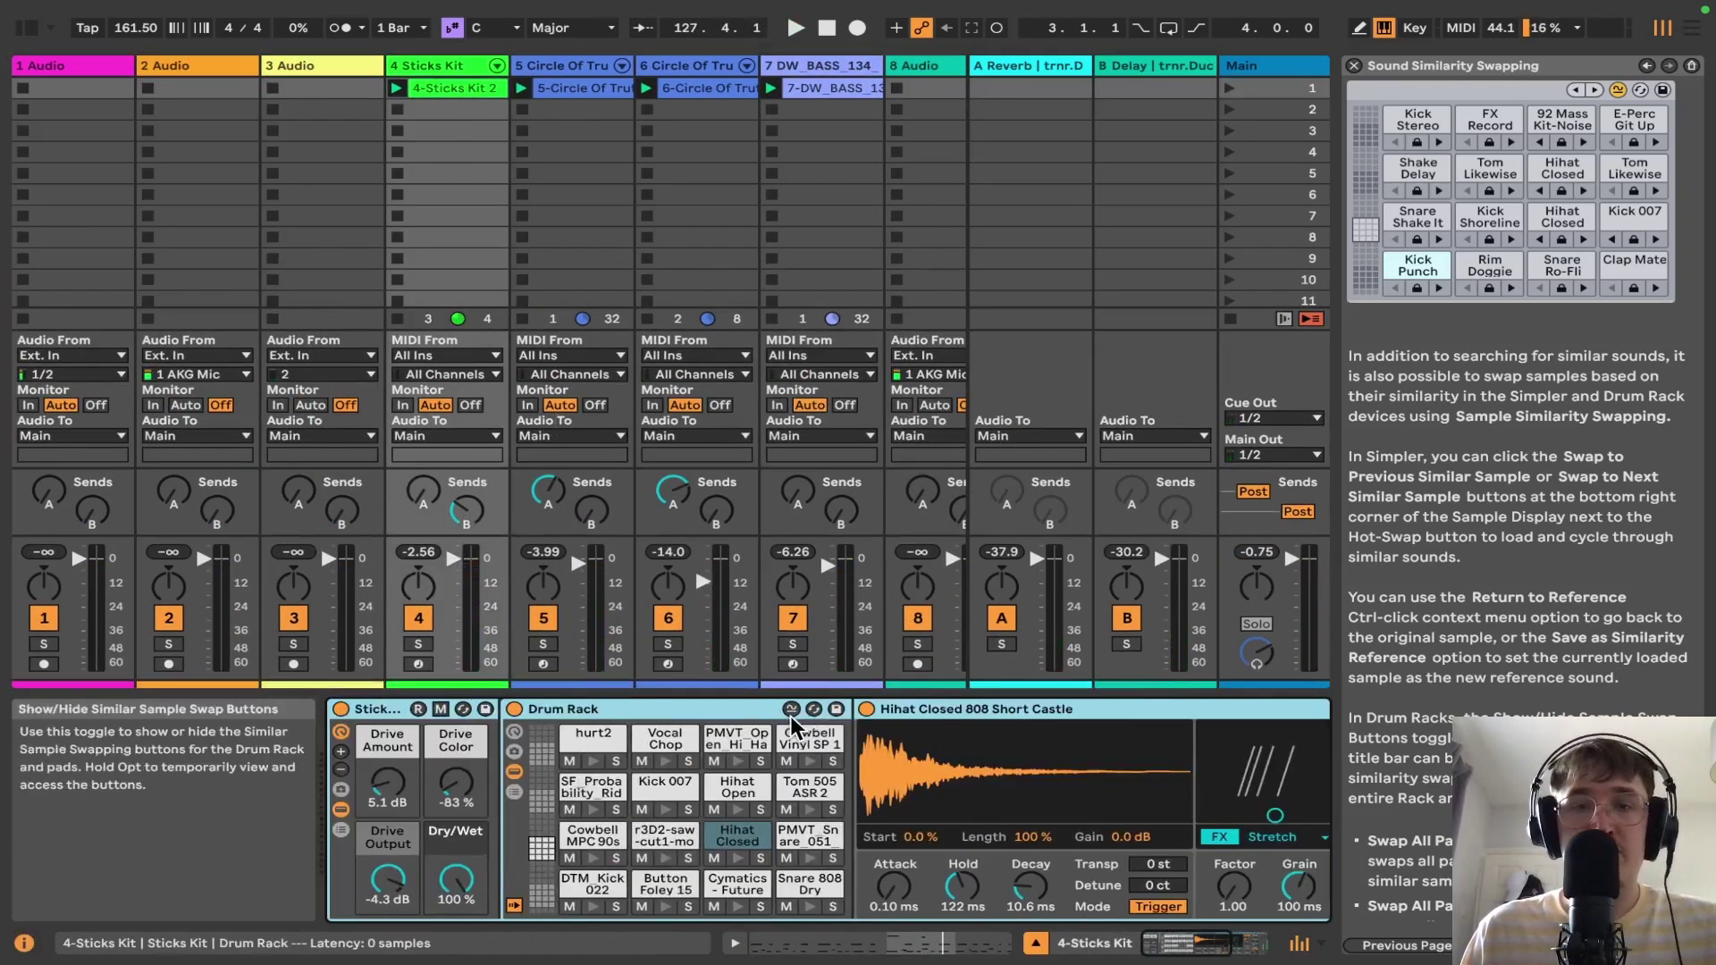
- Duplicate the 4 Sticks Kit track and play the copy soloed
left_click(459, 67)
key("super+d")
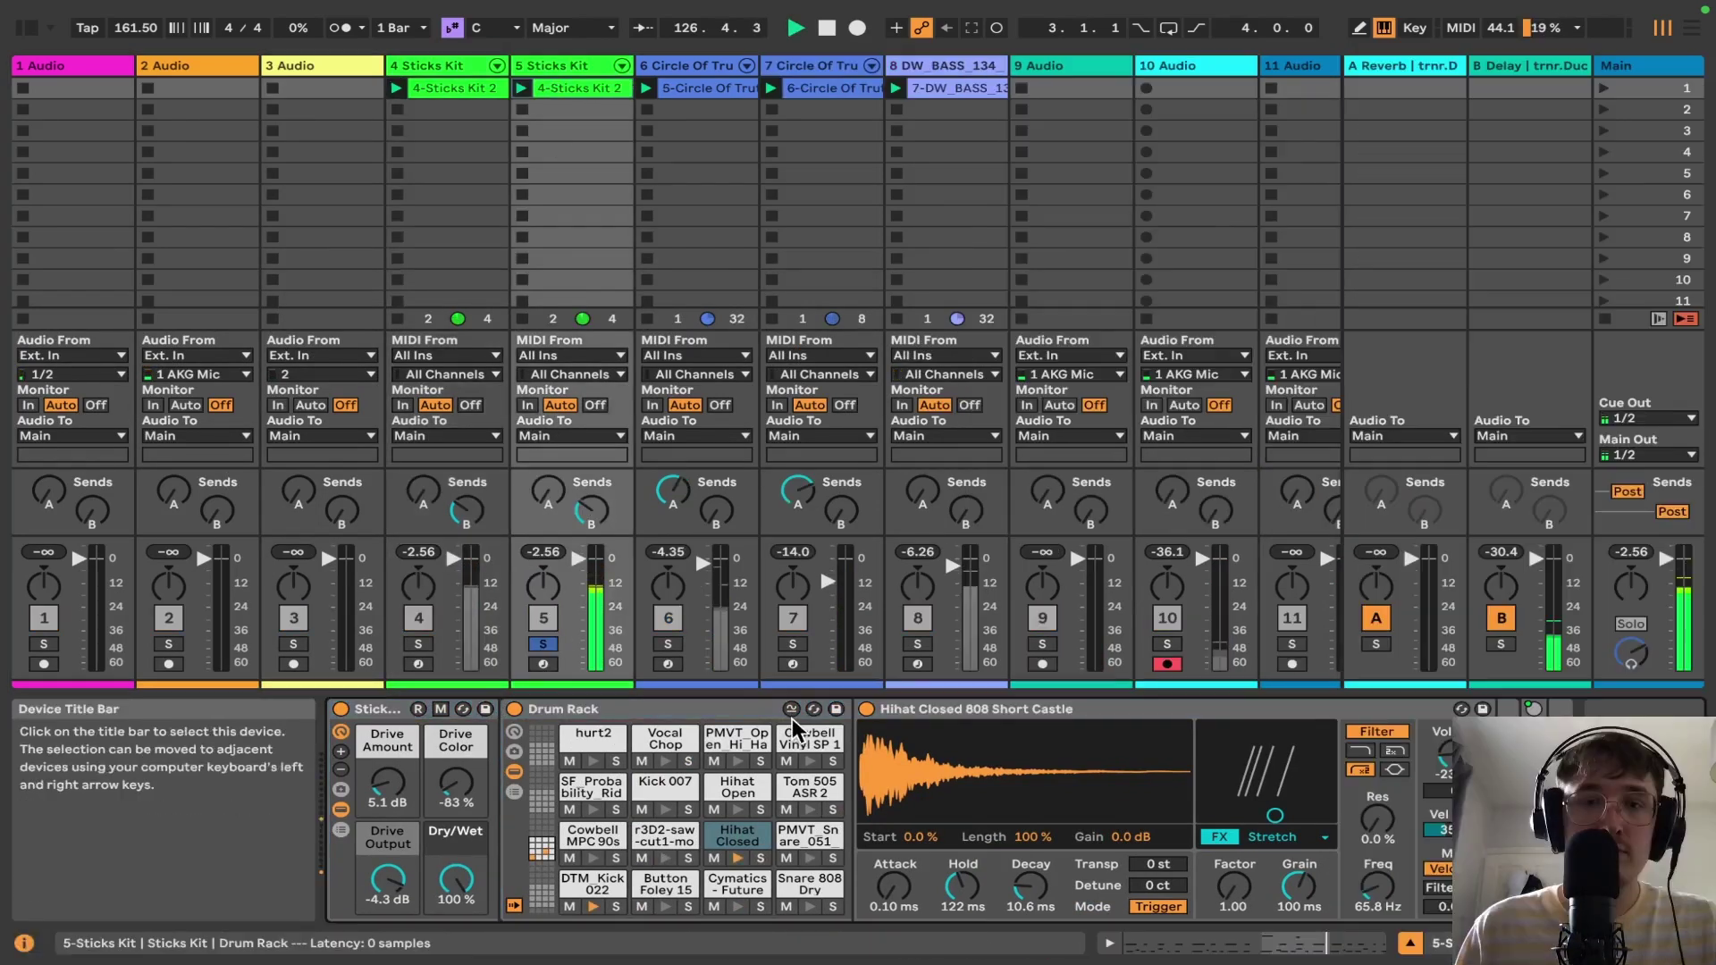
- Show the duplicated Drum Rack's similar sample swap controls and repeatedly swap all pads to the next similar sample
left_click(791, 716)
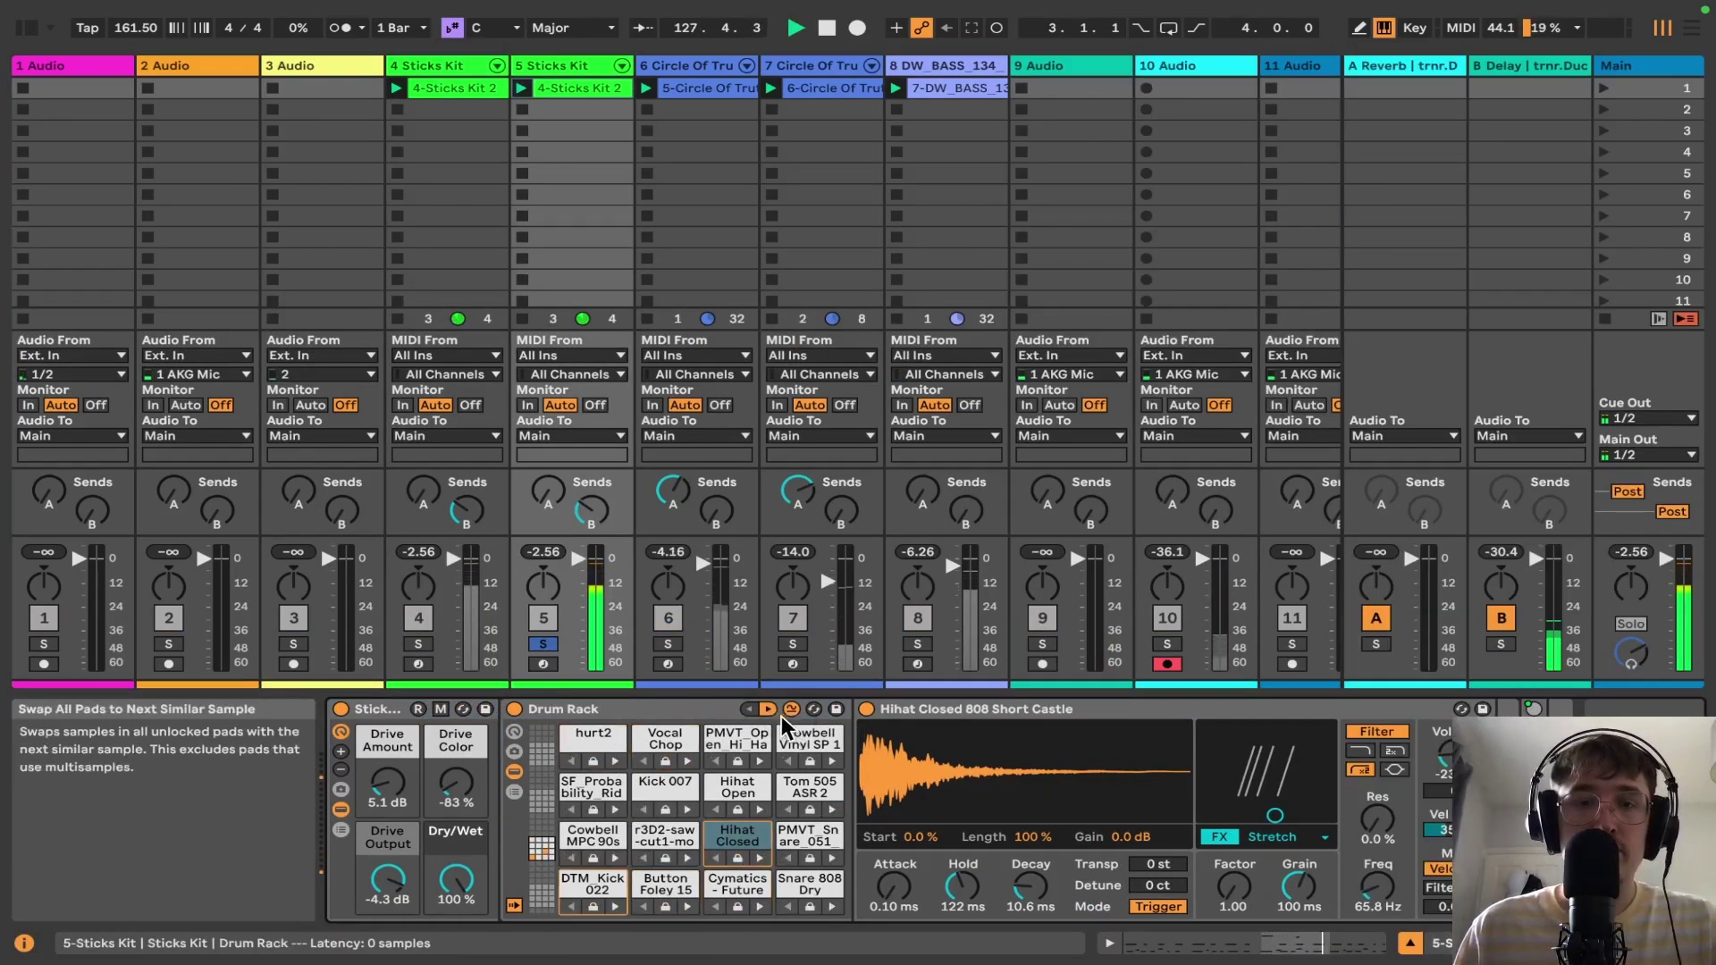
left_click(780, 716)
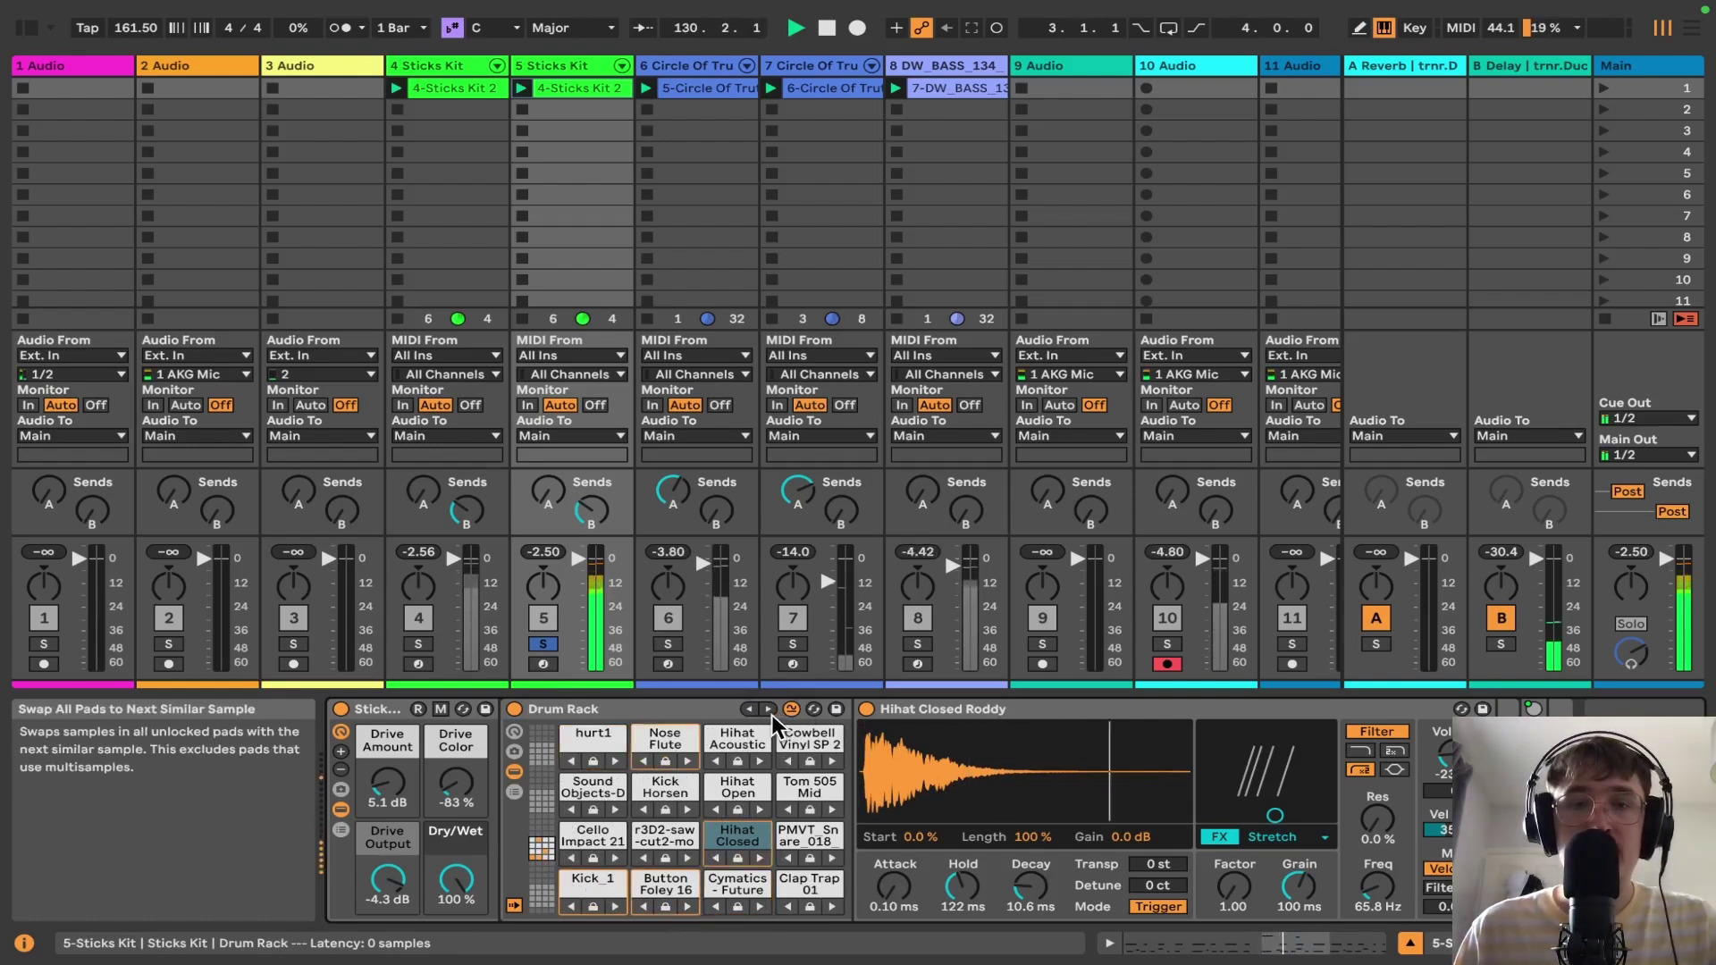
left_click(769, 710)
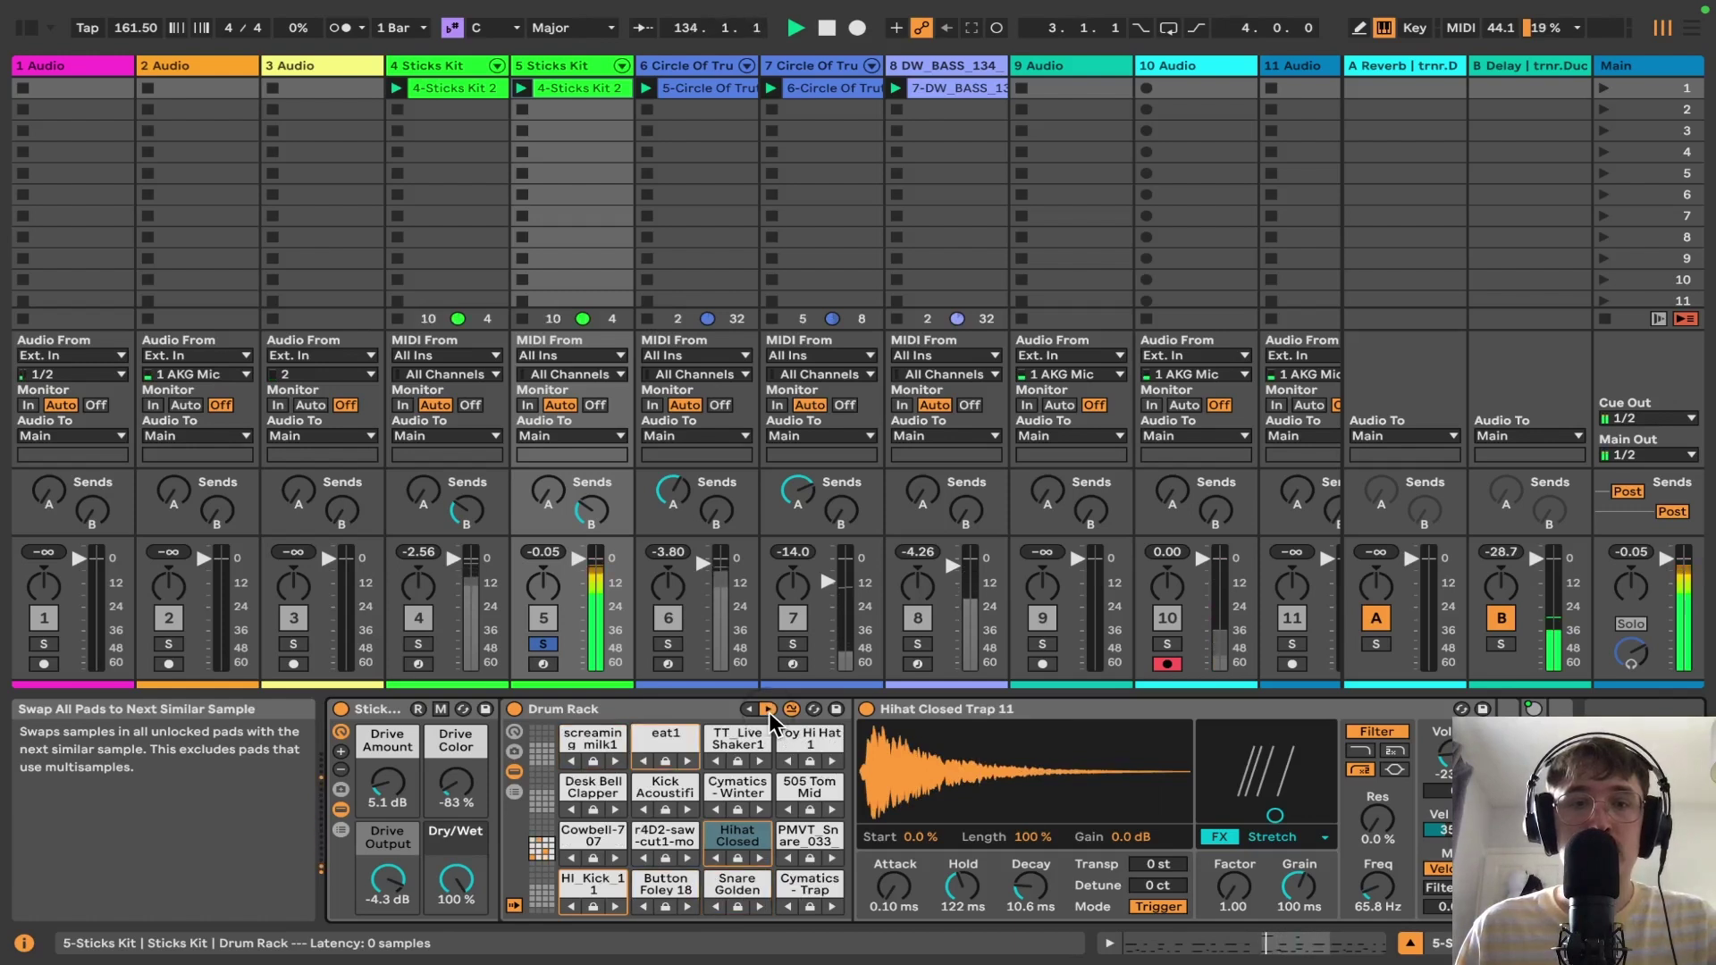
- Swap all pads of the duplicated Drum Rack to the next similar samples twice, and delete the duplicated track
left_click(768, 710)
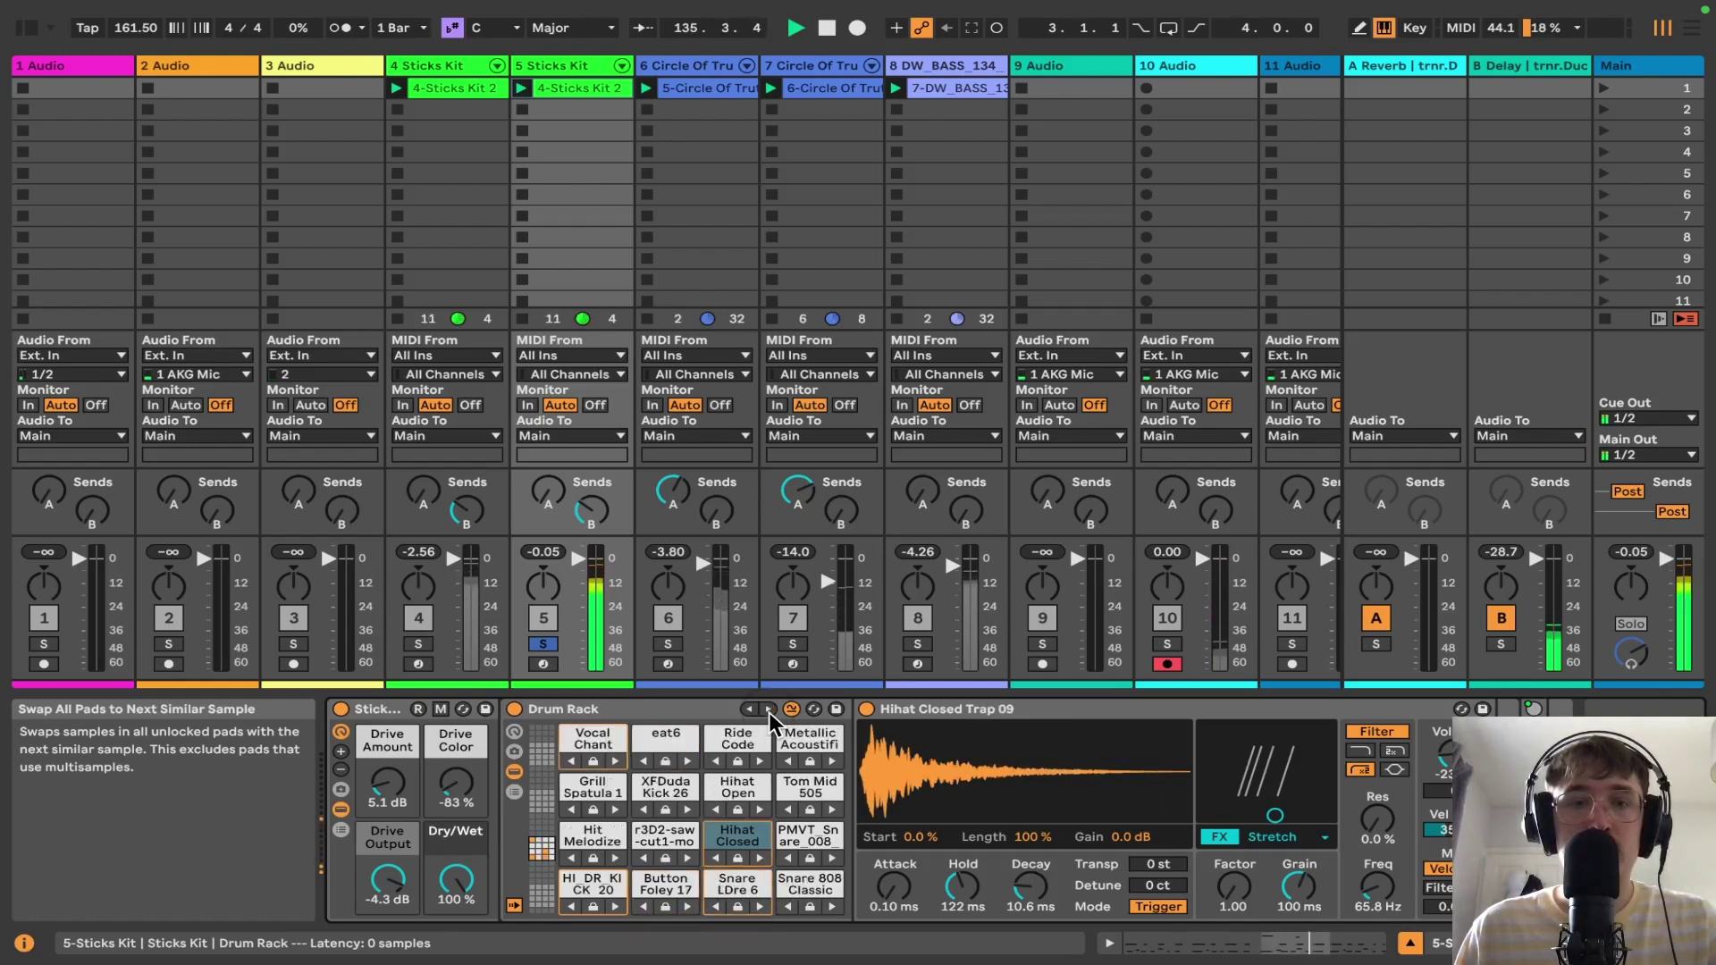
left_click(769, 709)
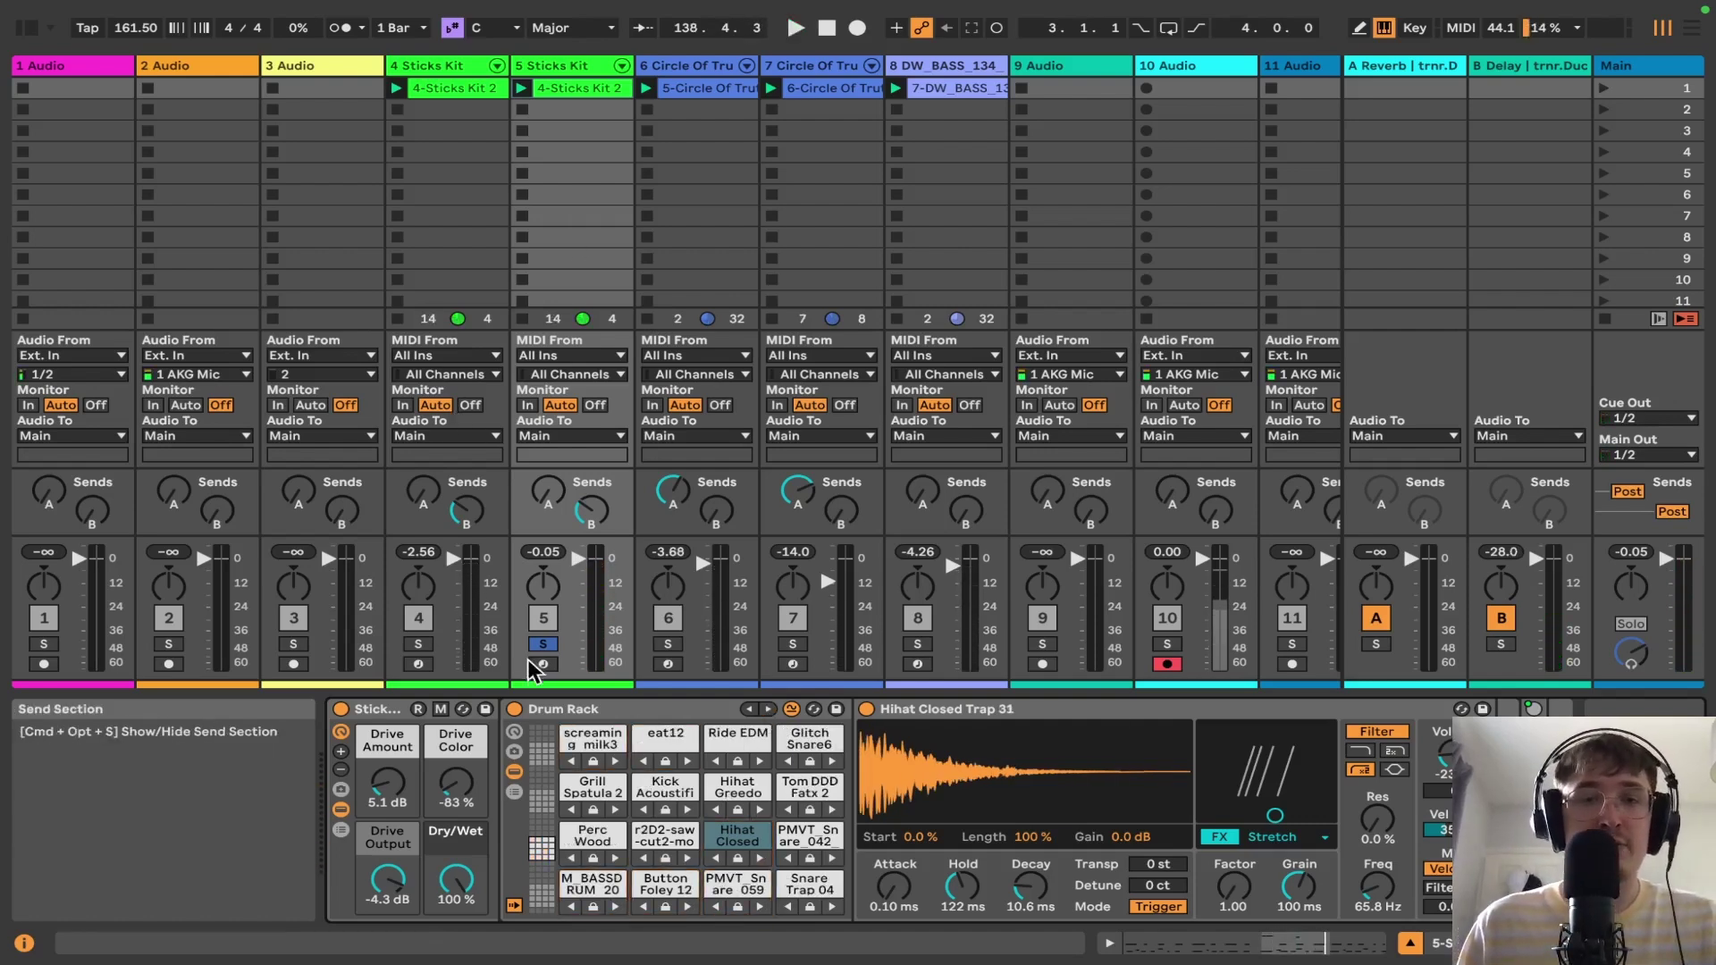
key("Delete")
- Reopen the File & Folder settings alongside the browser, with the Settings window moved clear of the browser
key("super+comma")
key("alt+super+b")
key("alt+super+v")
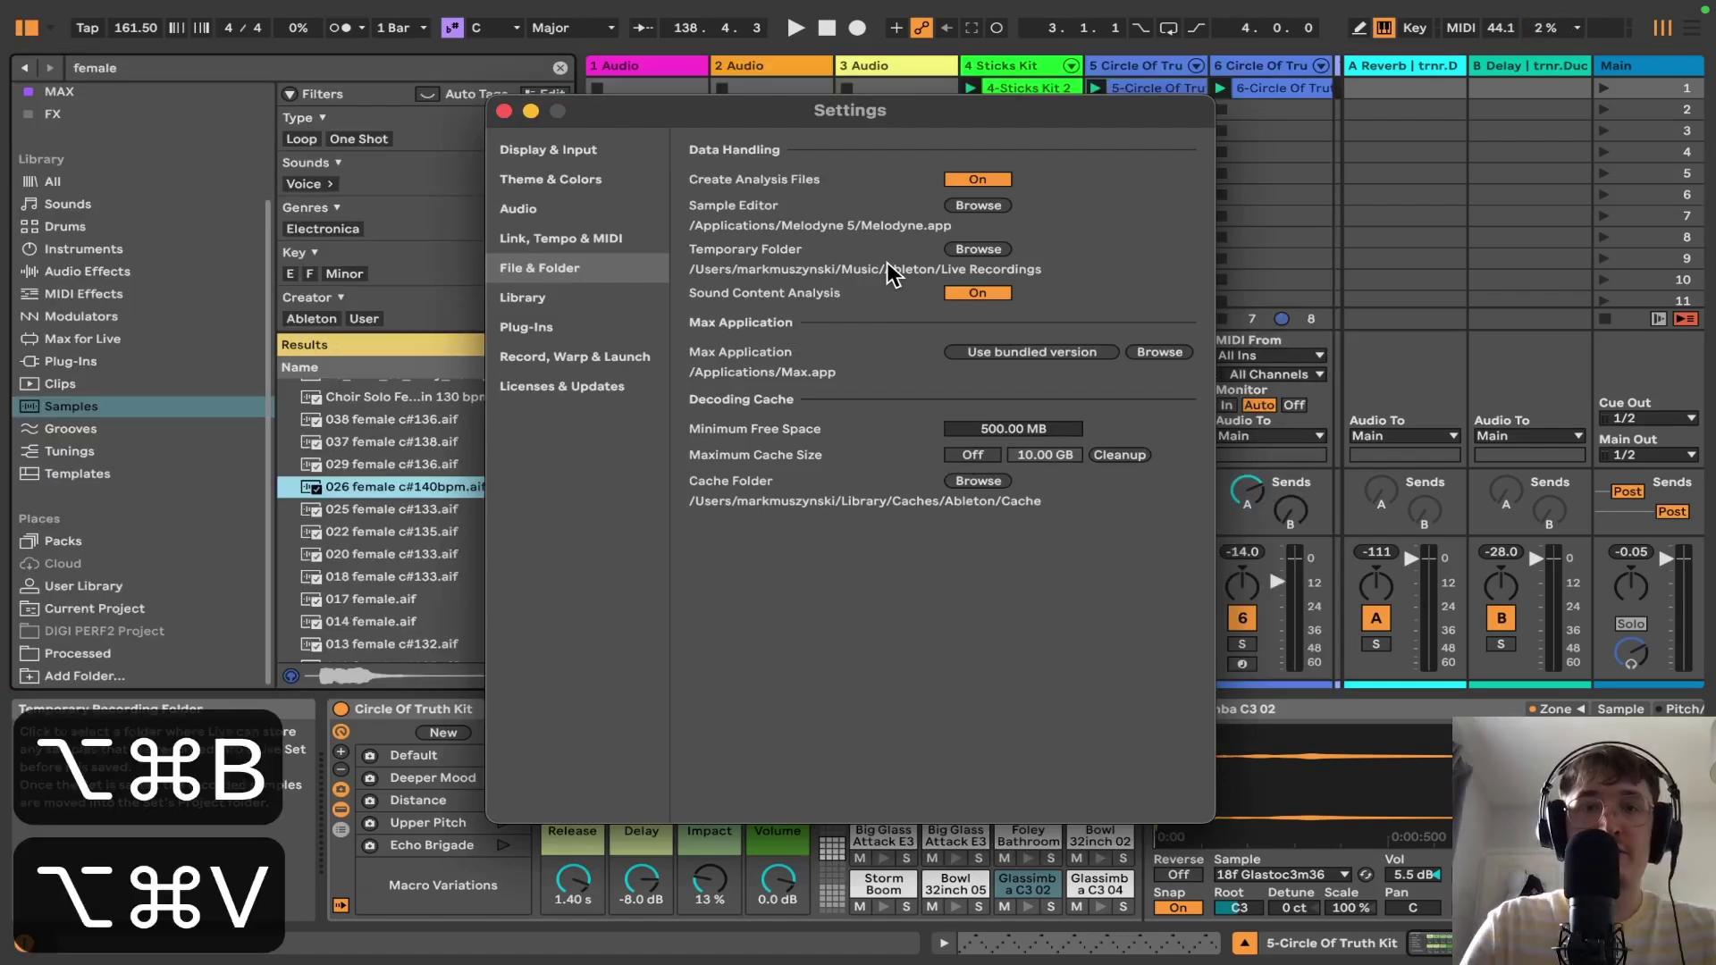
left_click_drag(808, 114, 1161, 136)
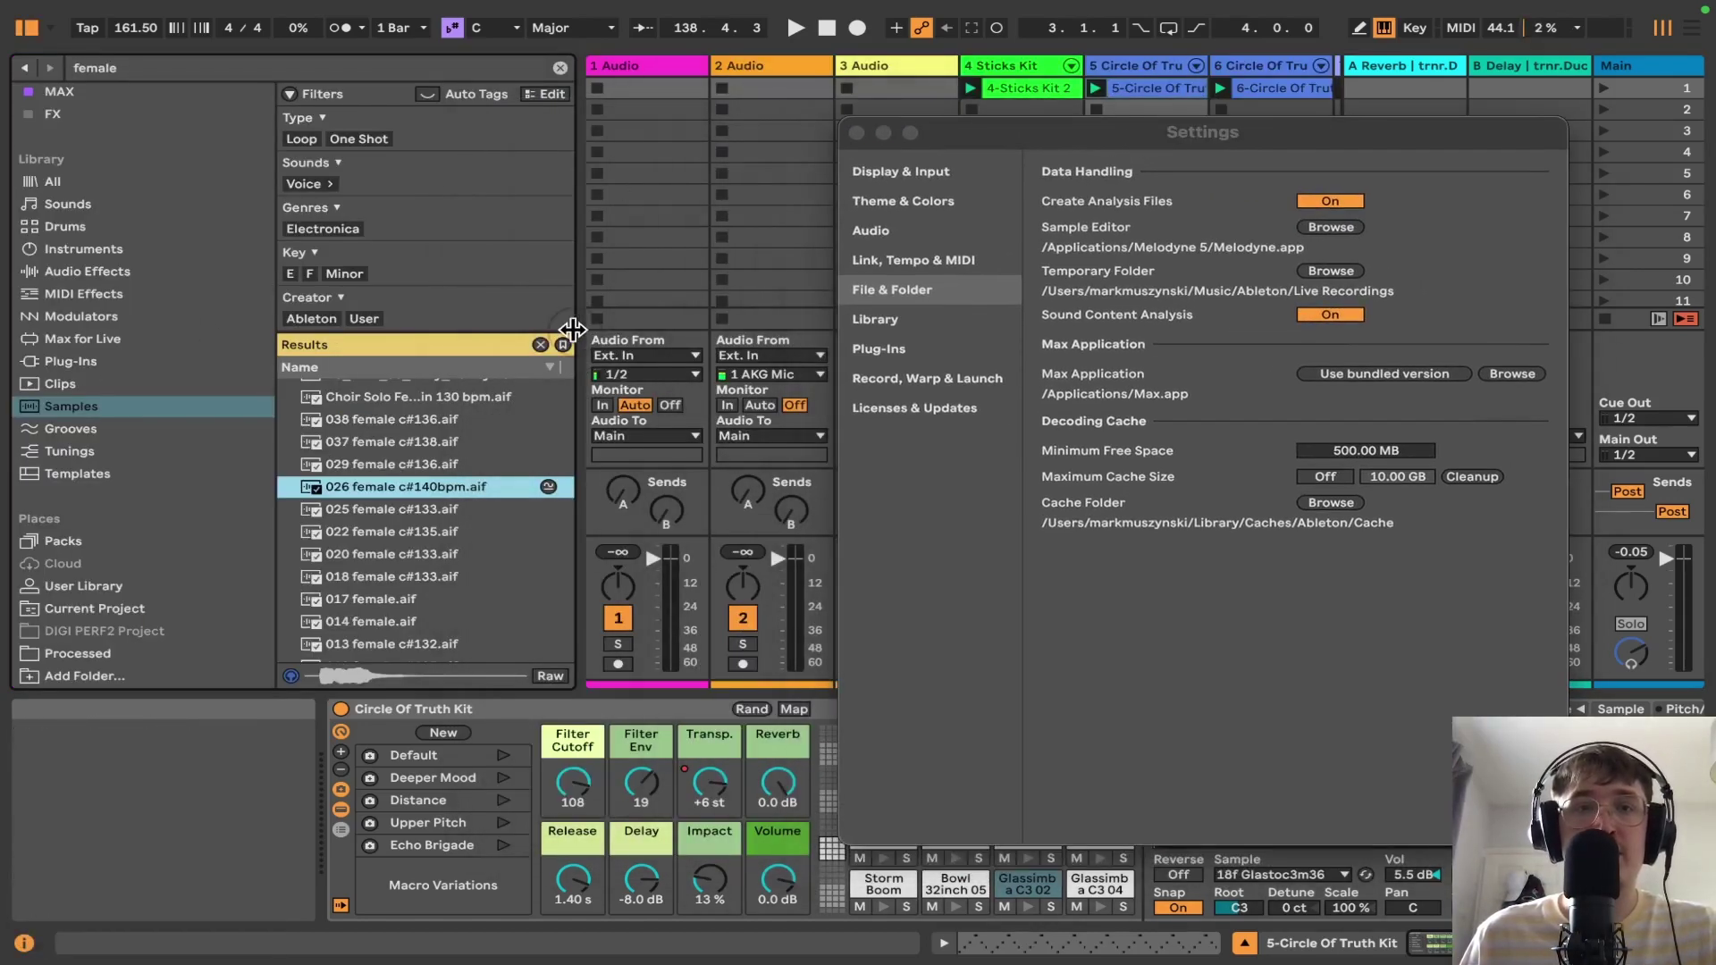
left_click(219, 306)
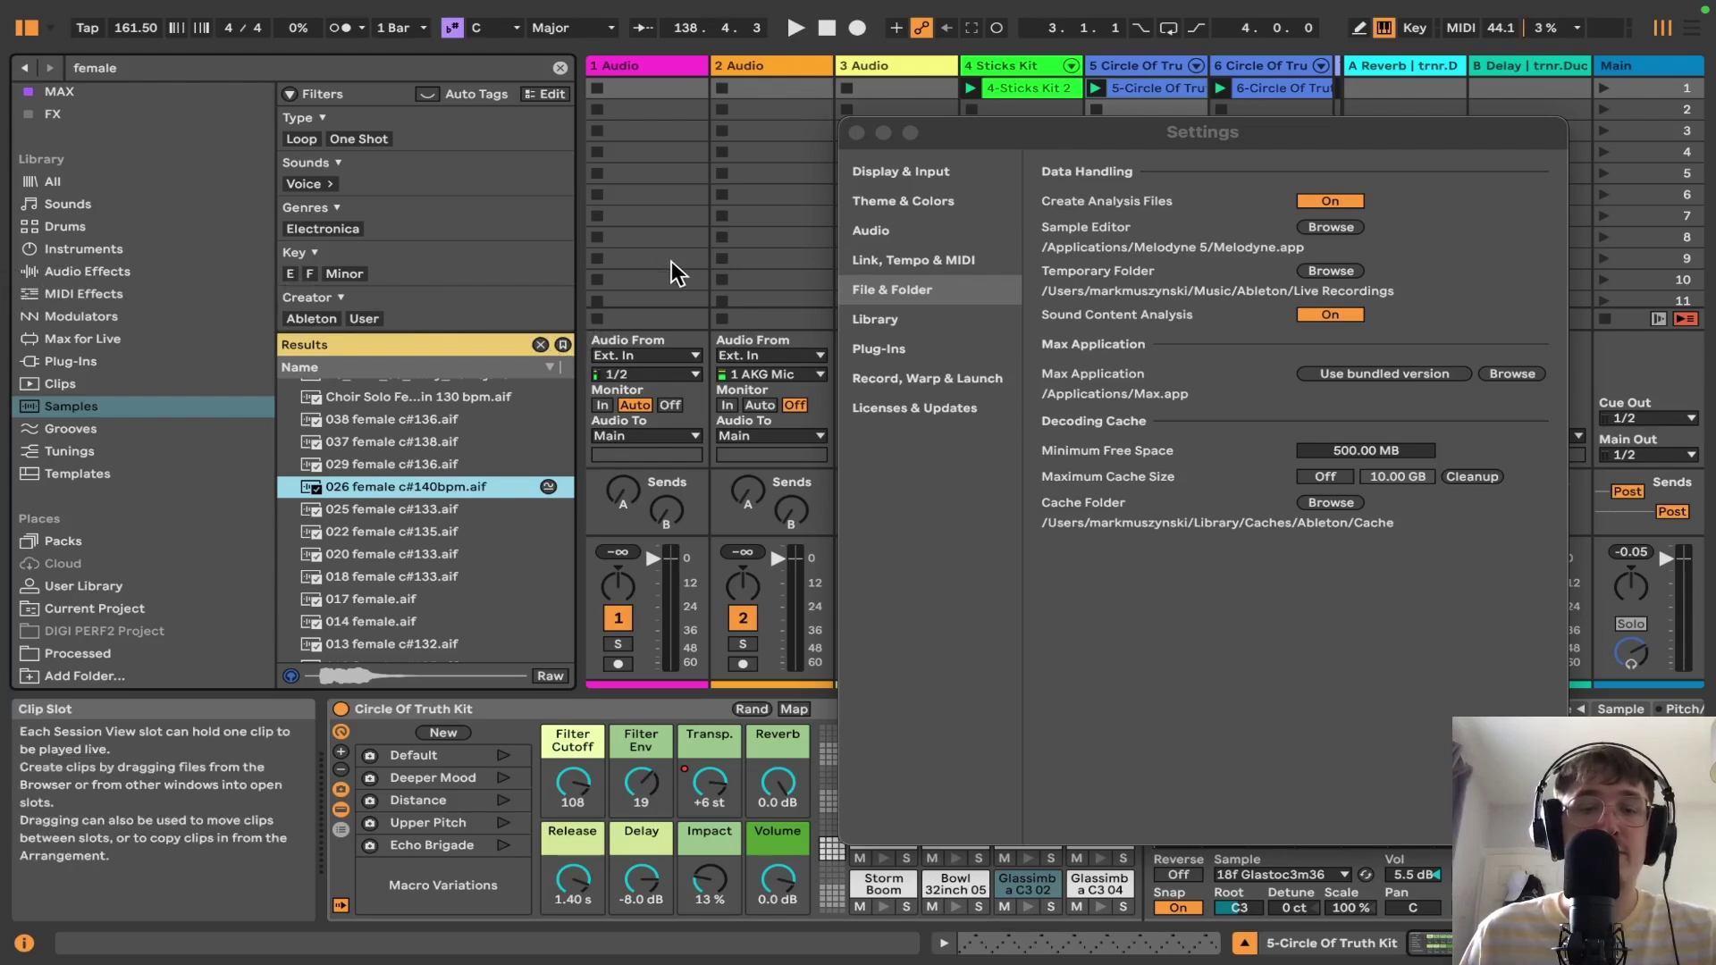
key("alt+super+b")
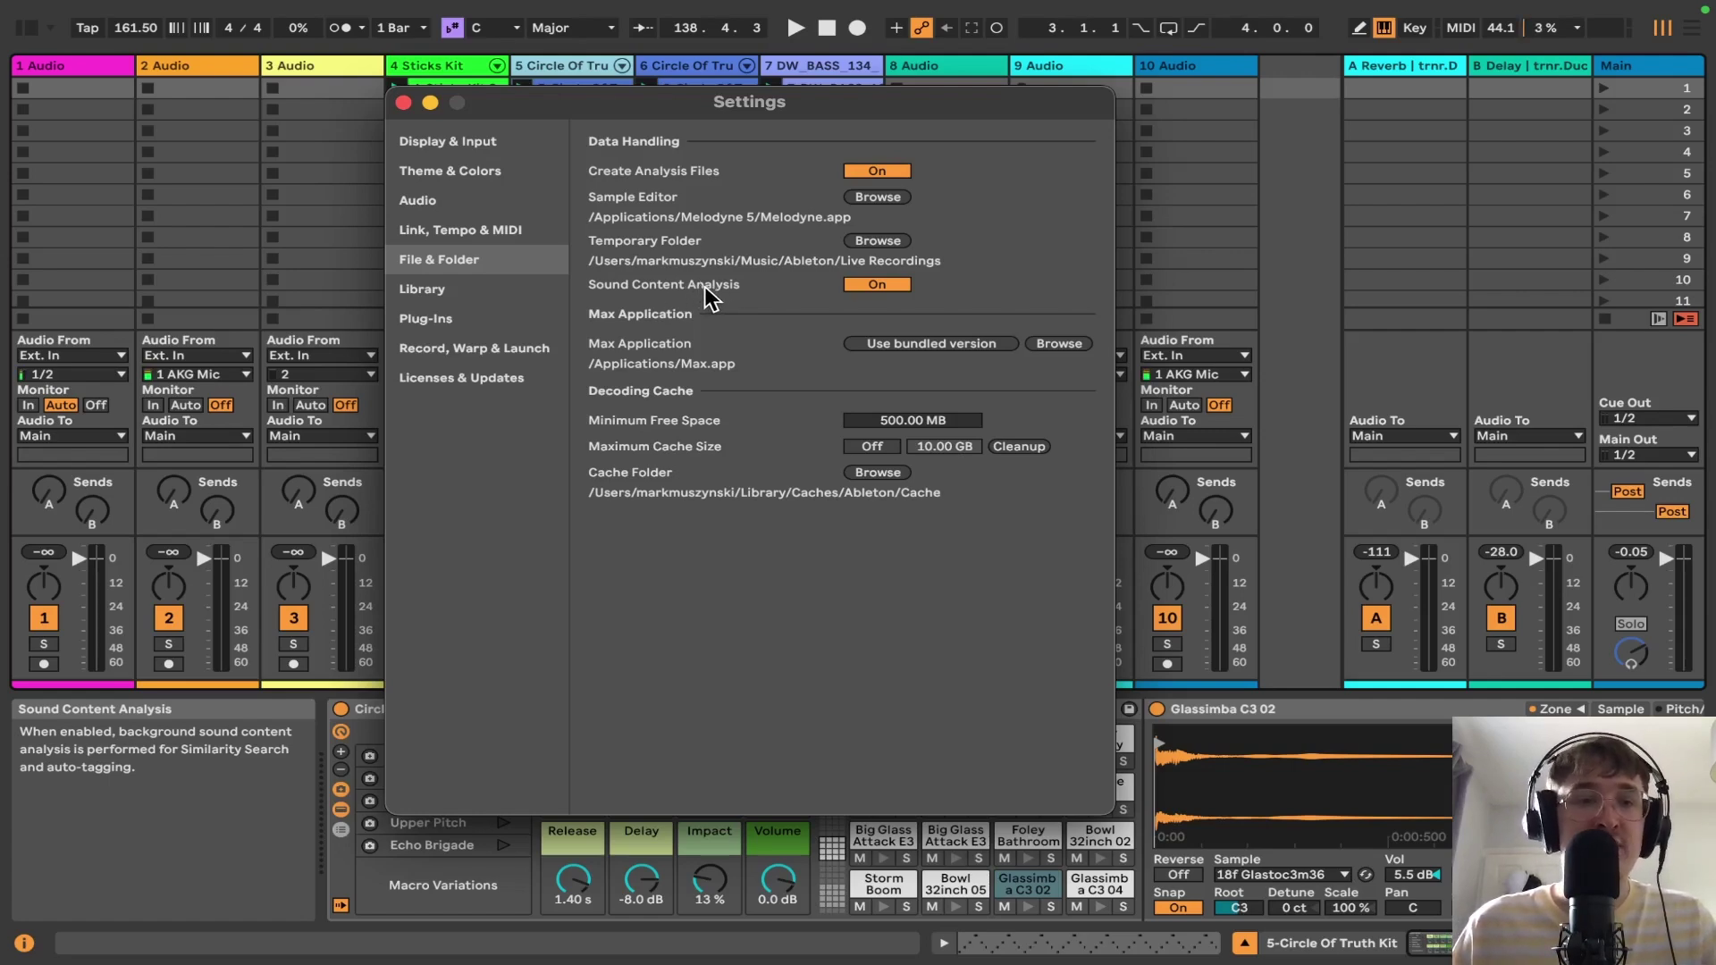
key("super+comma")
key("alt+super+b")
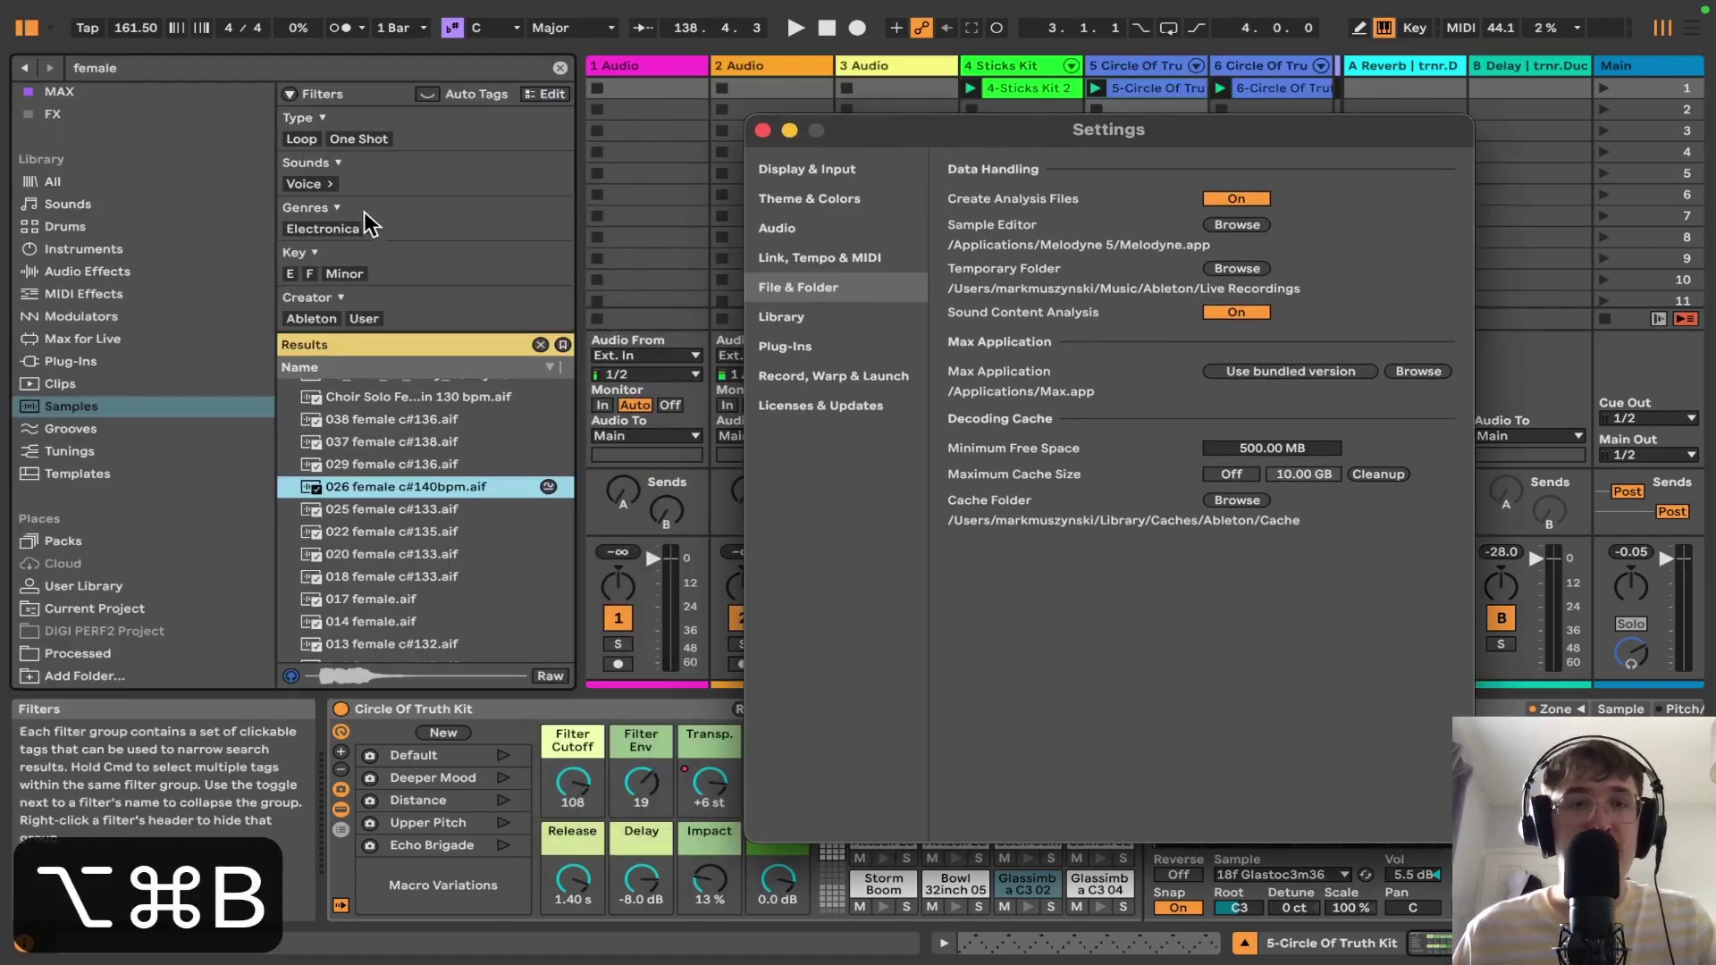
- With Auto Tags included, filter the Drums library by Lofi & Vinyl and preview the LDre Cafe and LDre Cozy kits
left_click(431, 94)
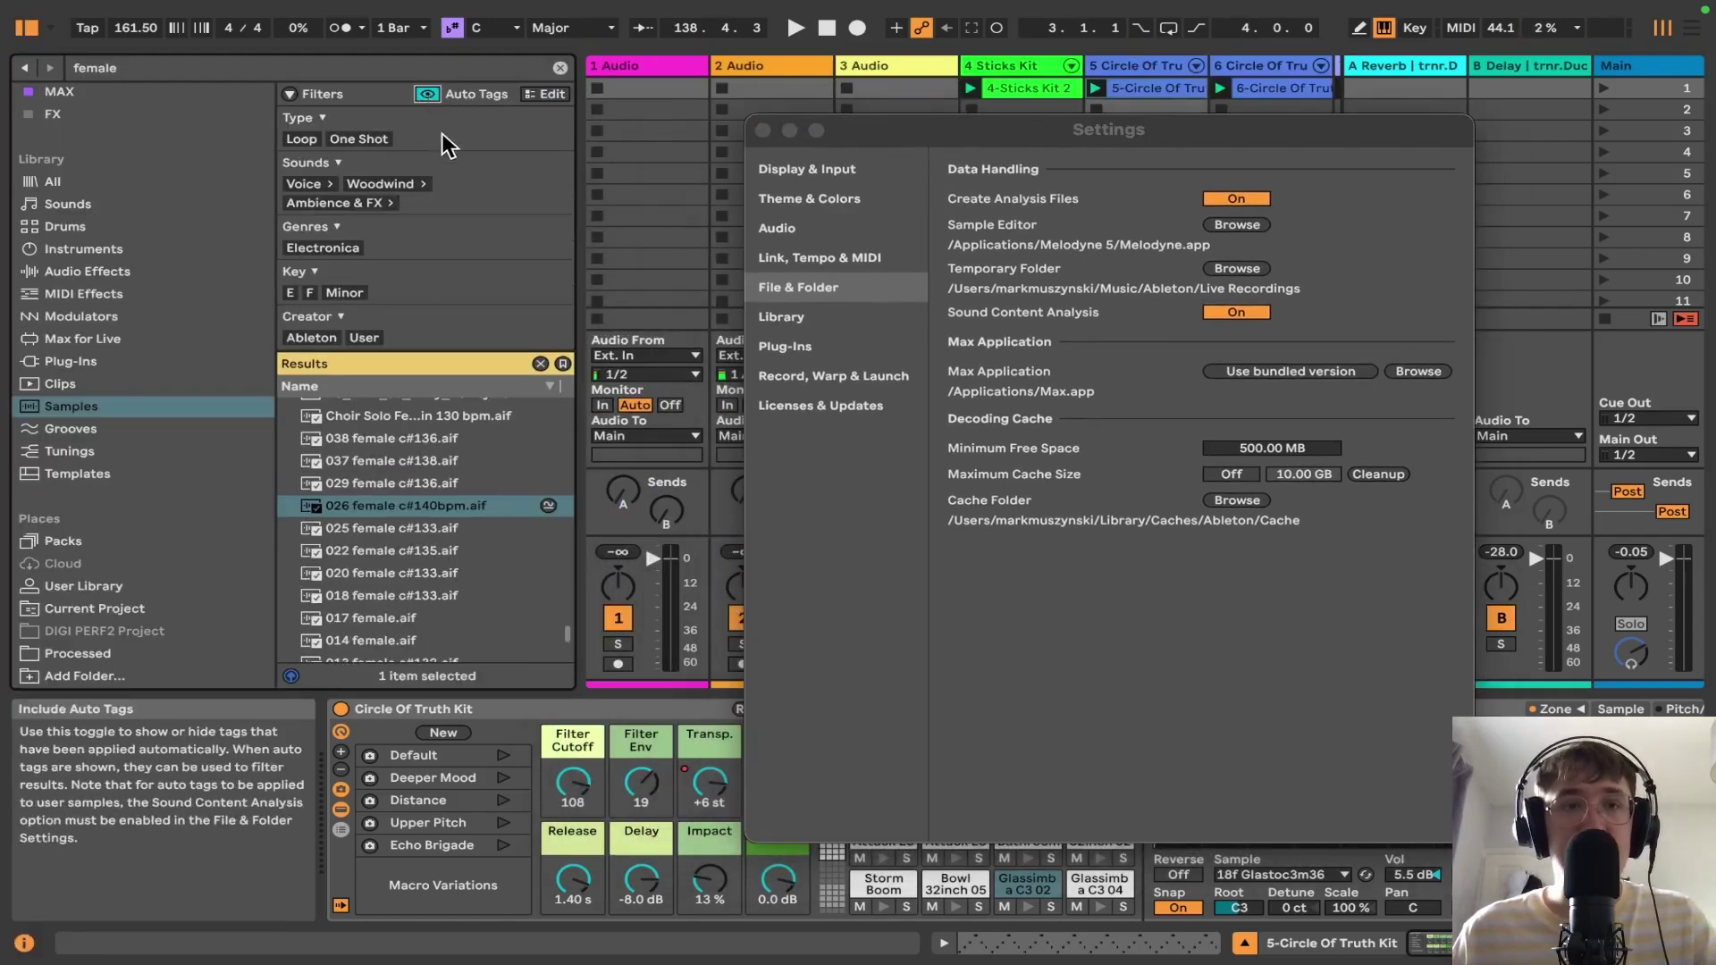
left_click(64, 226)
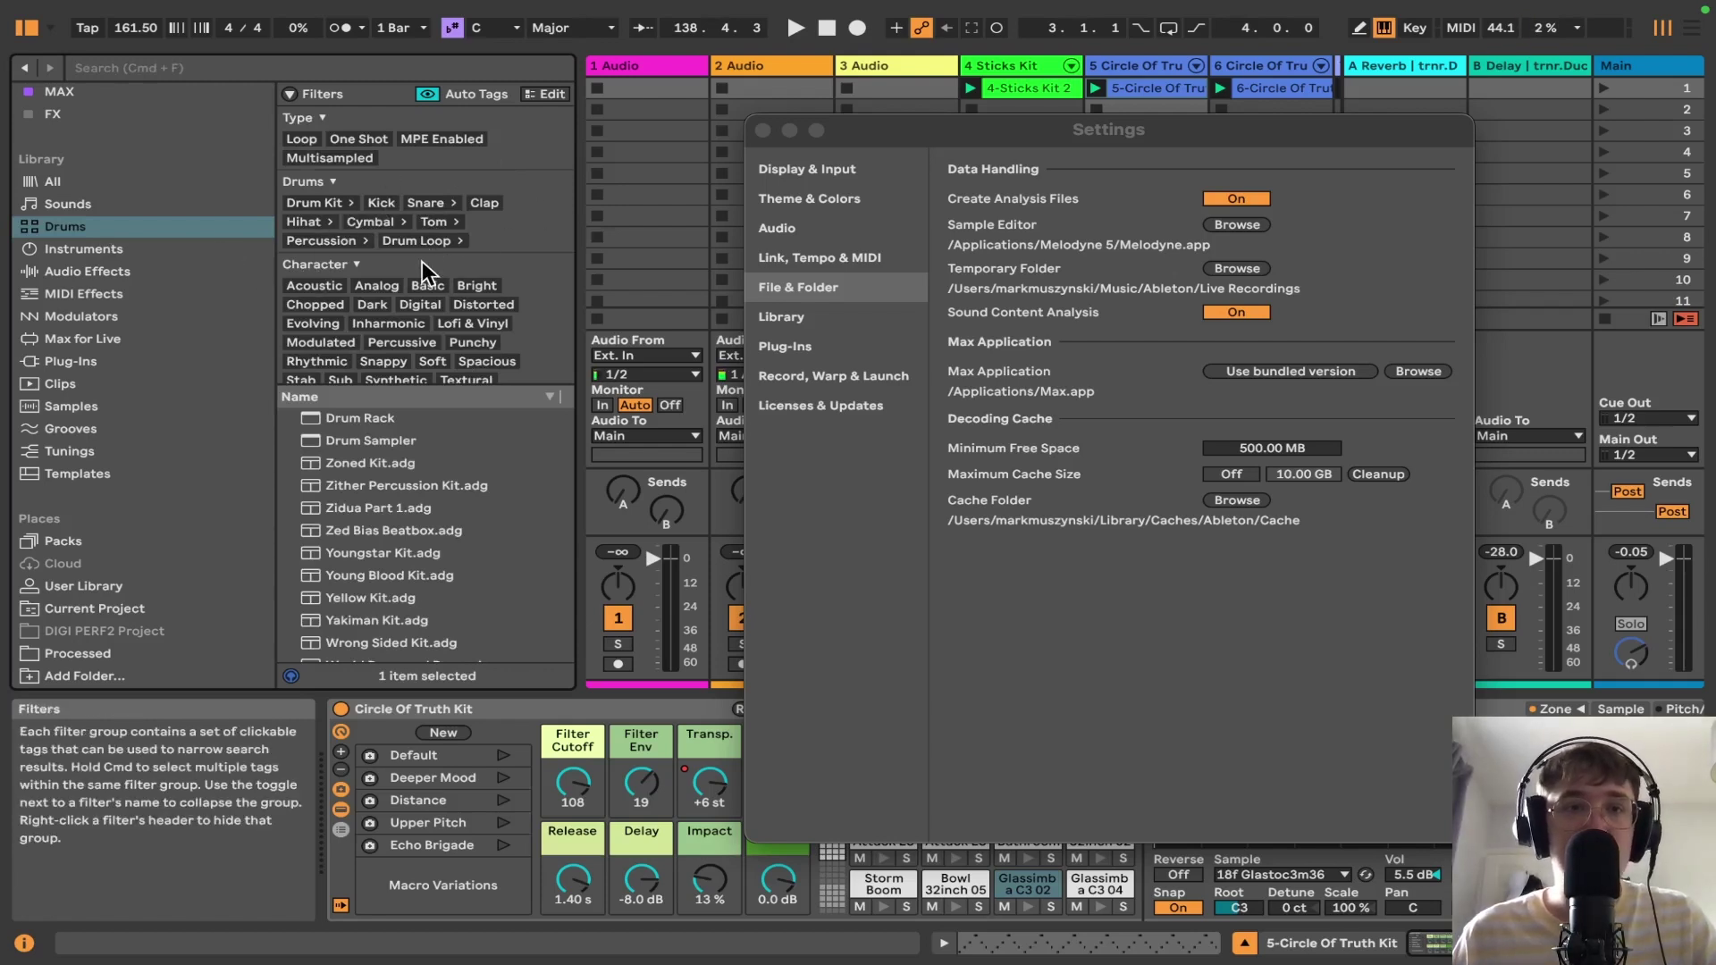
scroll(422, 261, "down", 2)
left_click(470, 276)
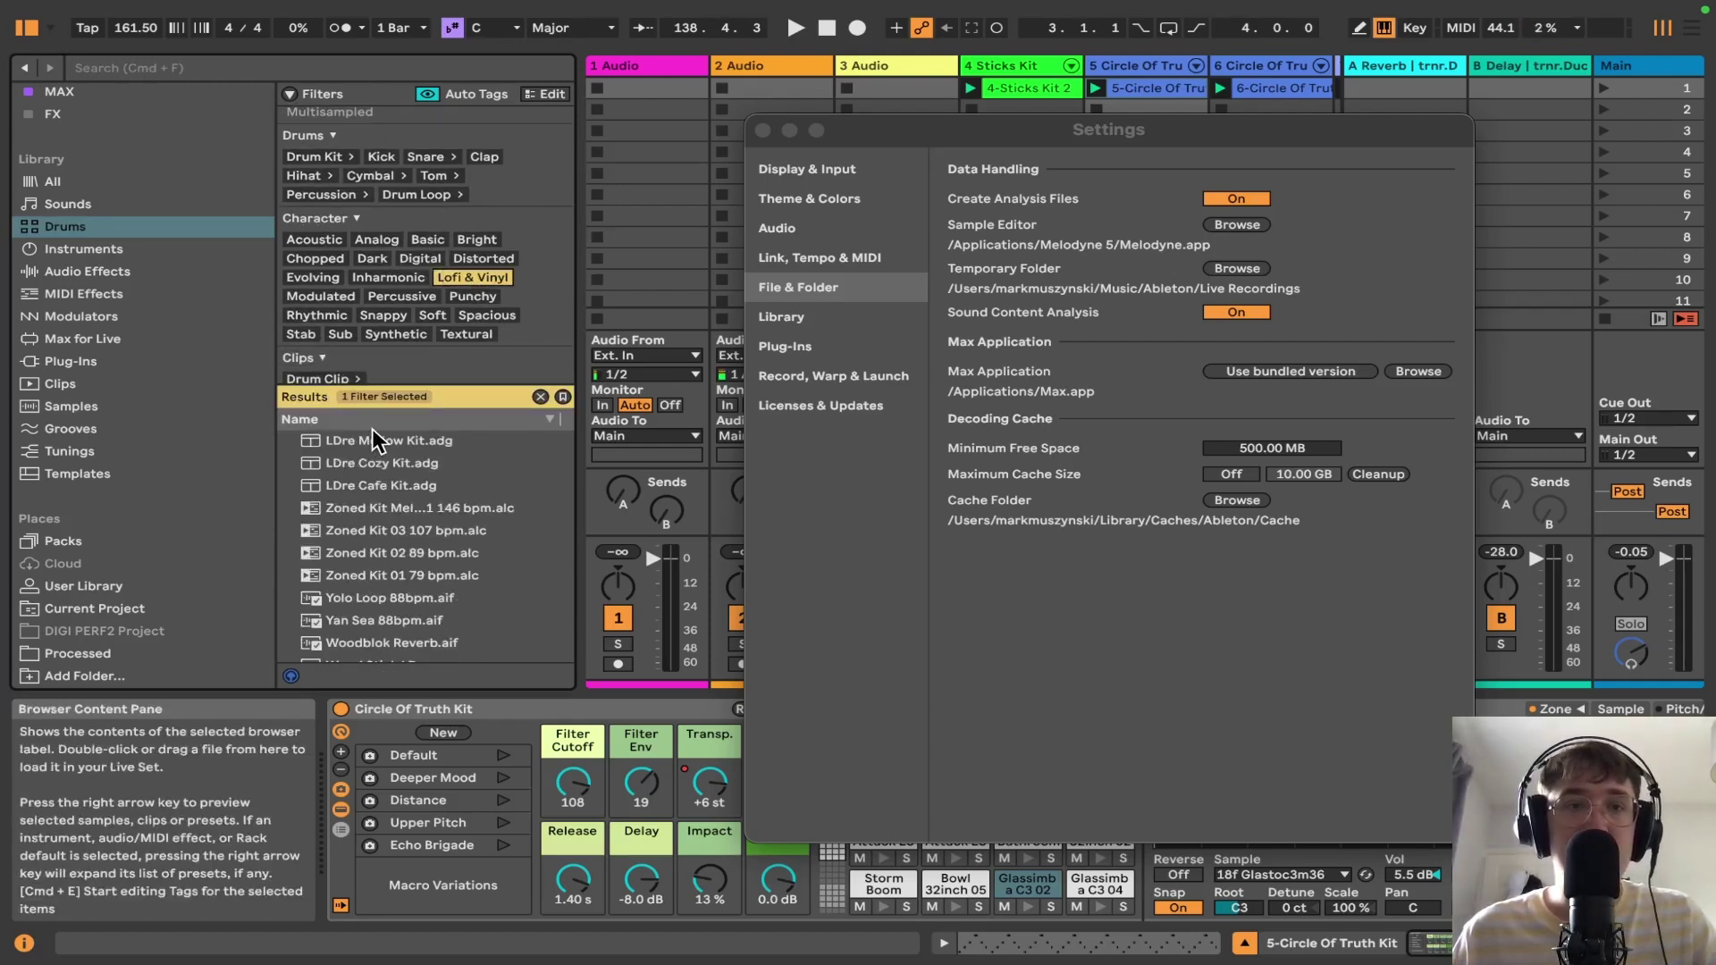
left_click(367, 488)
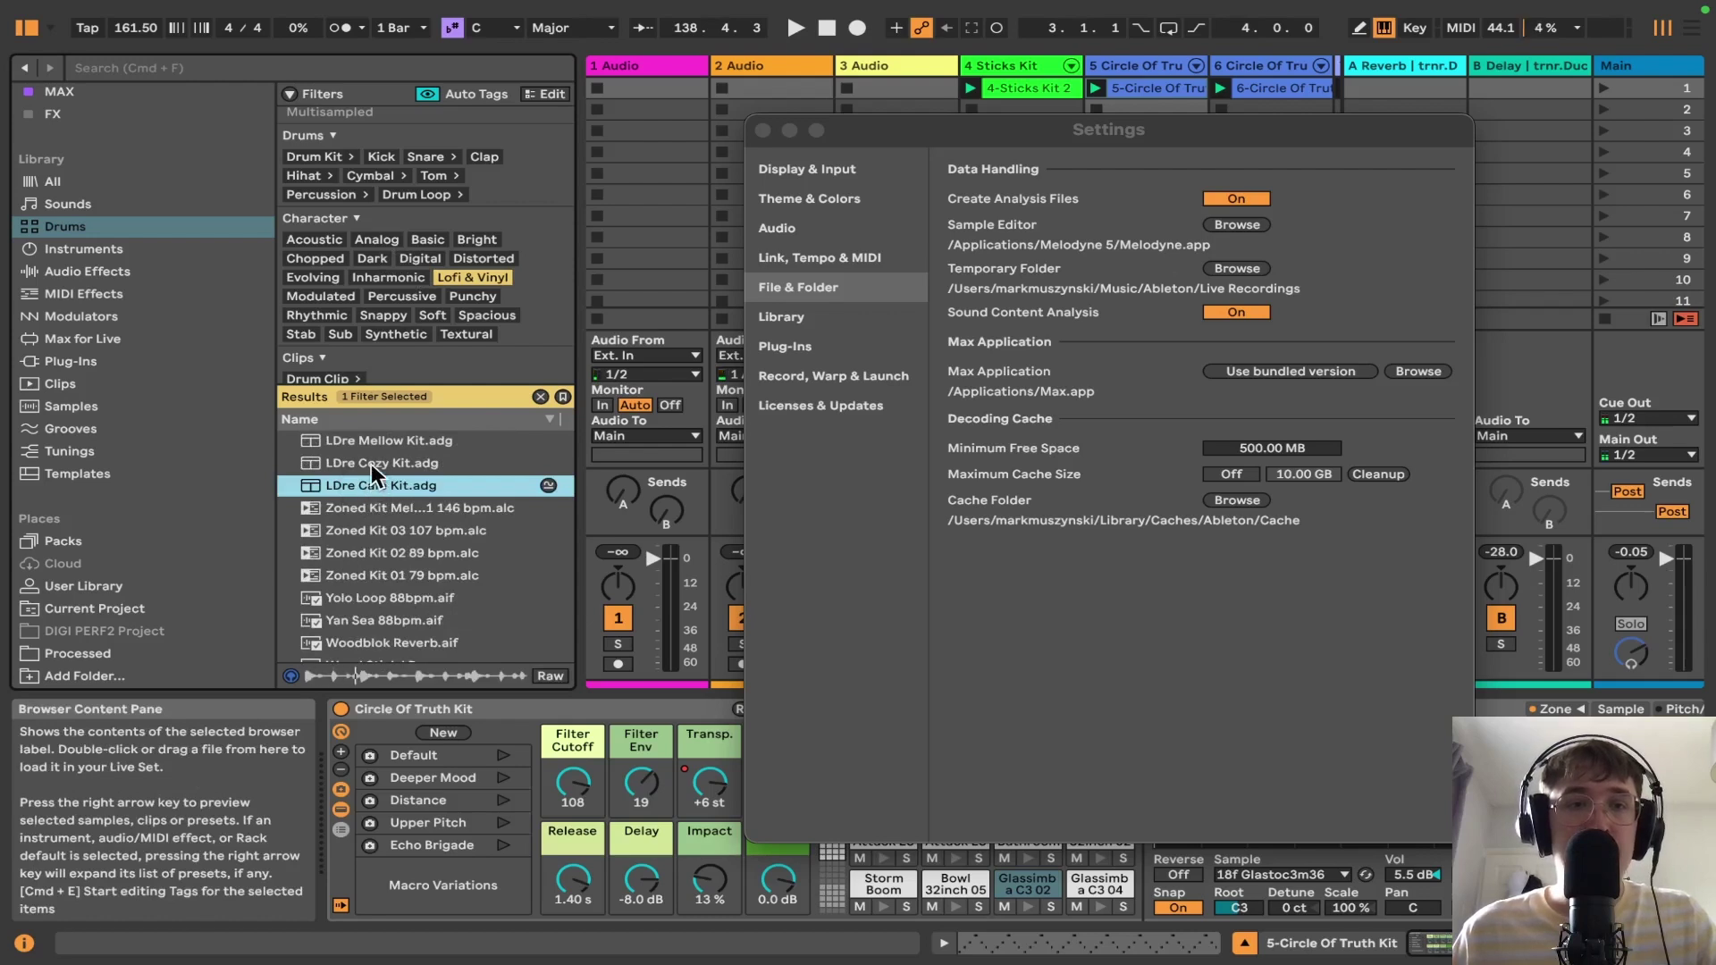
left_click(371, 464)
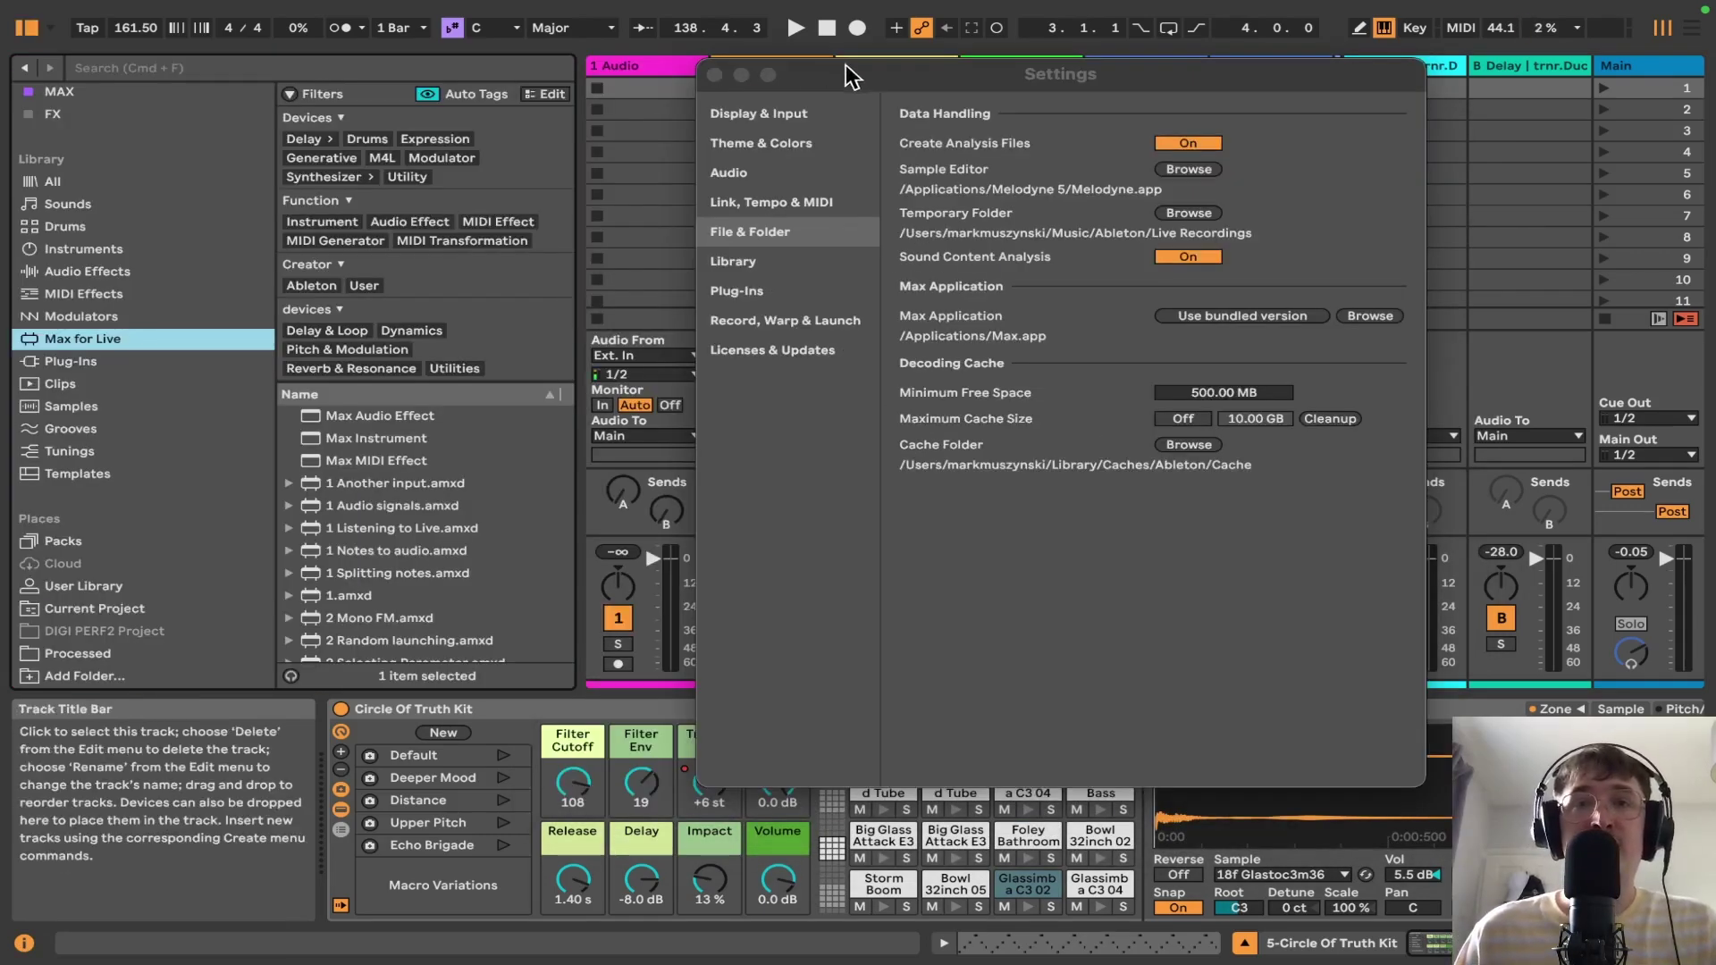
- Look through the Applications folder in the chooser for the Max application, and cancel without choosing one
left_click_drag(863, 75, 823, 79)
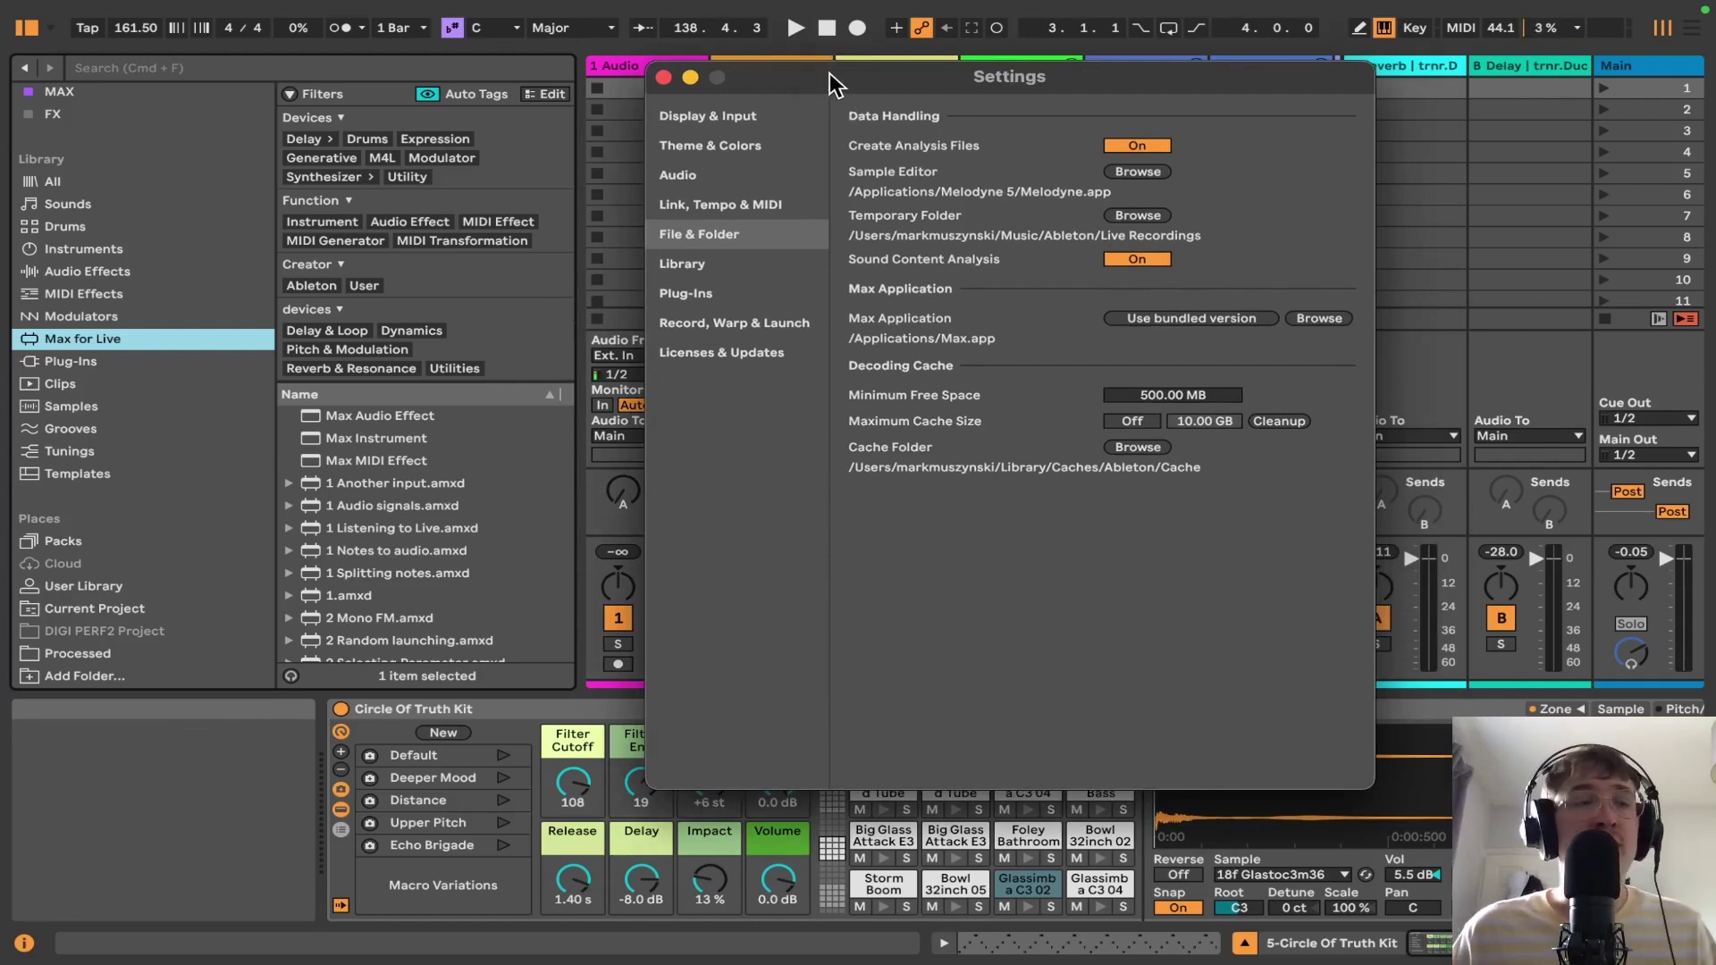
left_click_drag(828, 79, 677, 66)
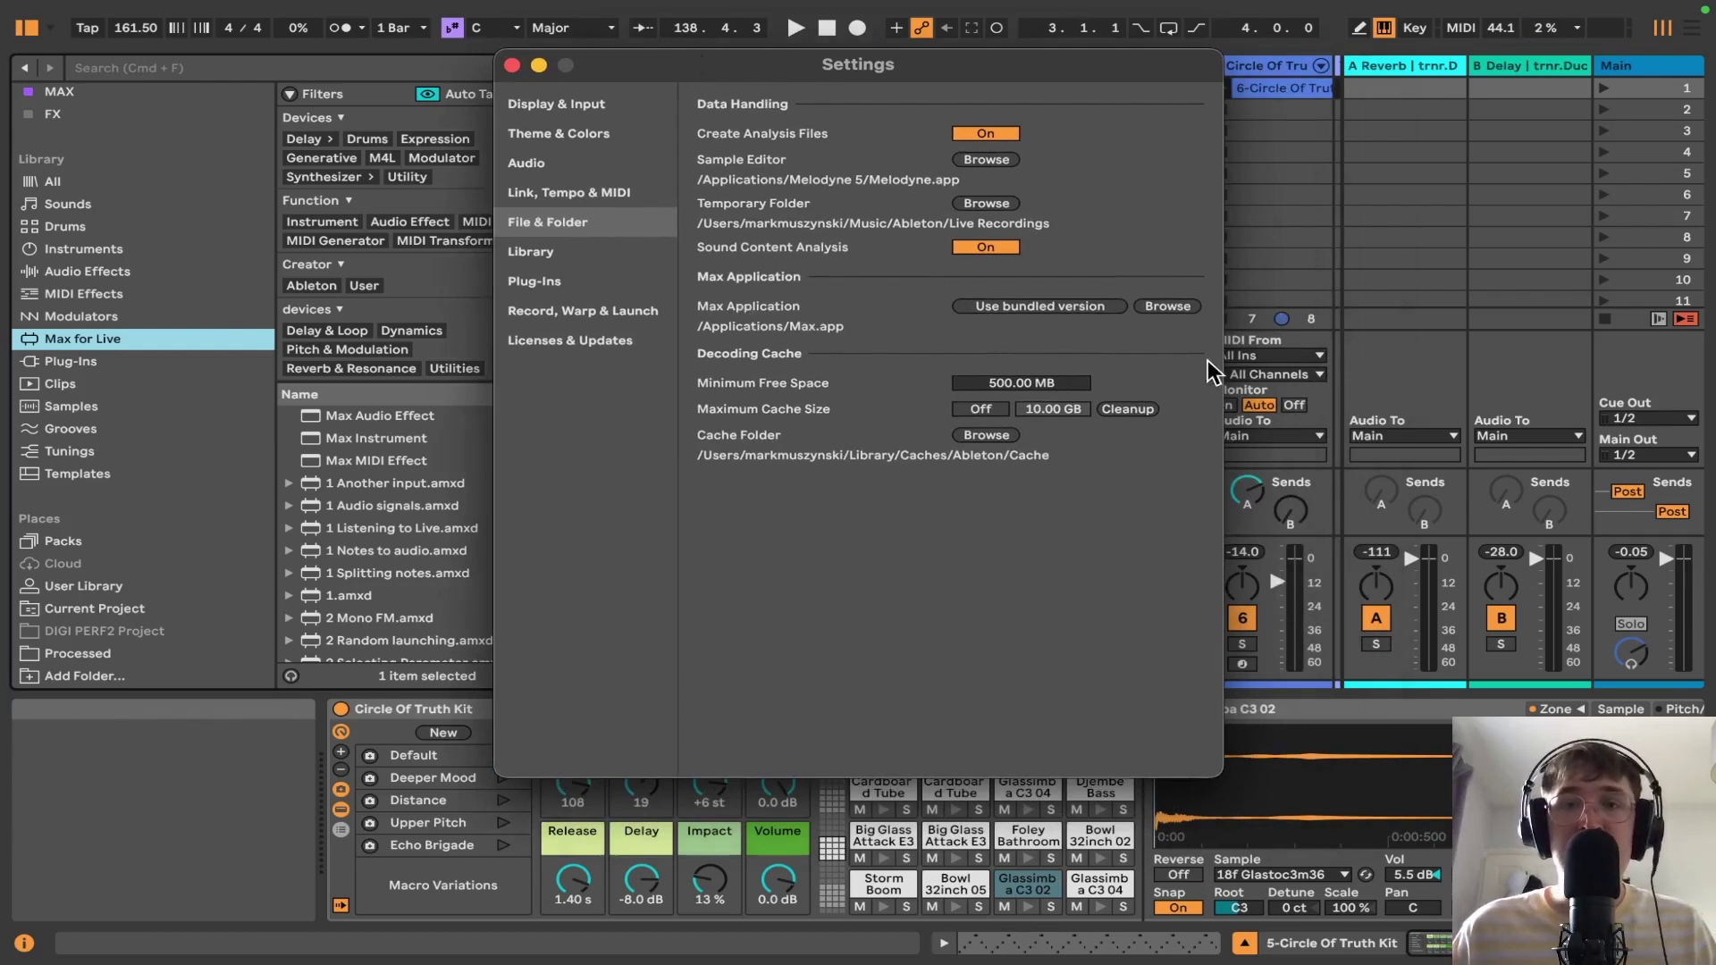
left_click(1169, 306)
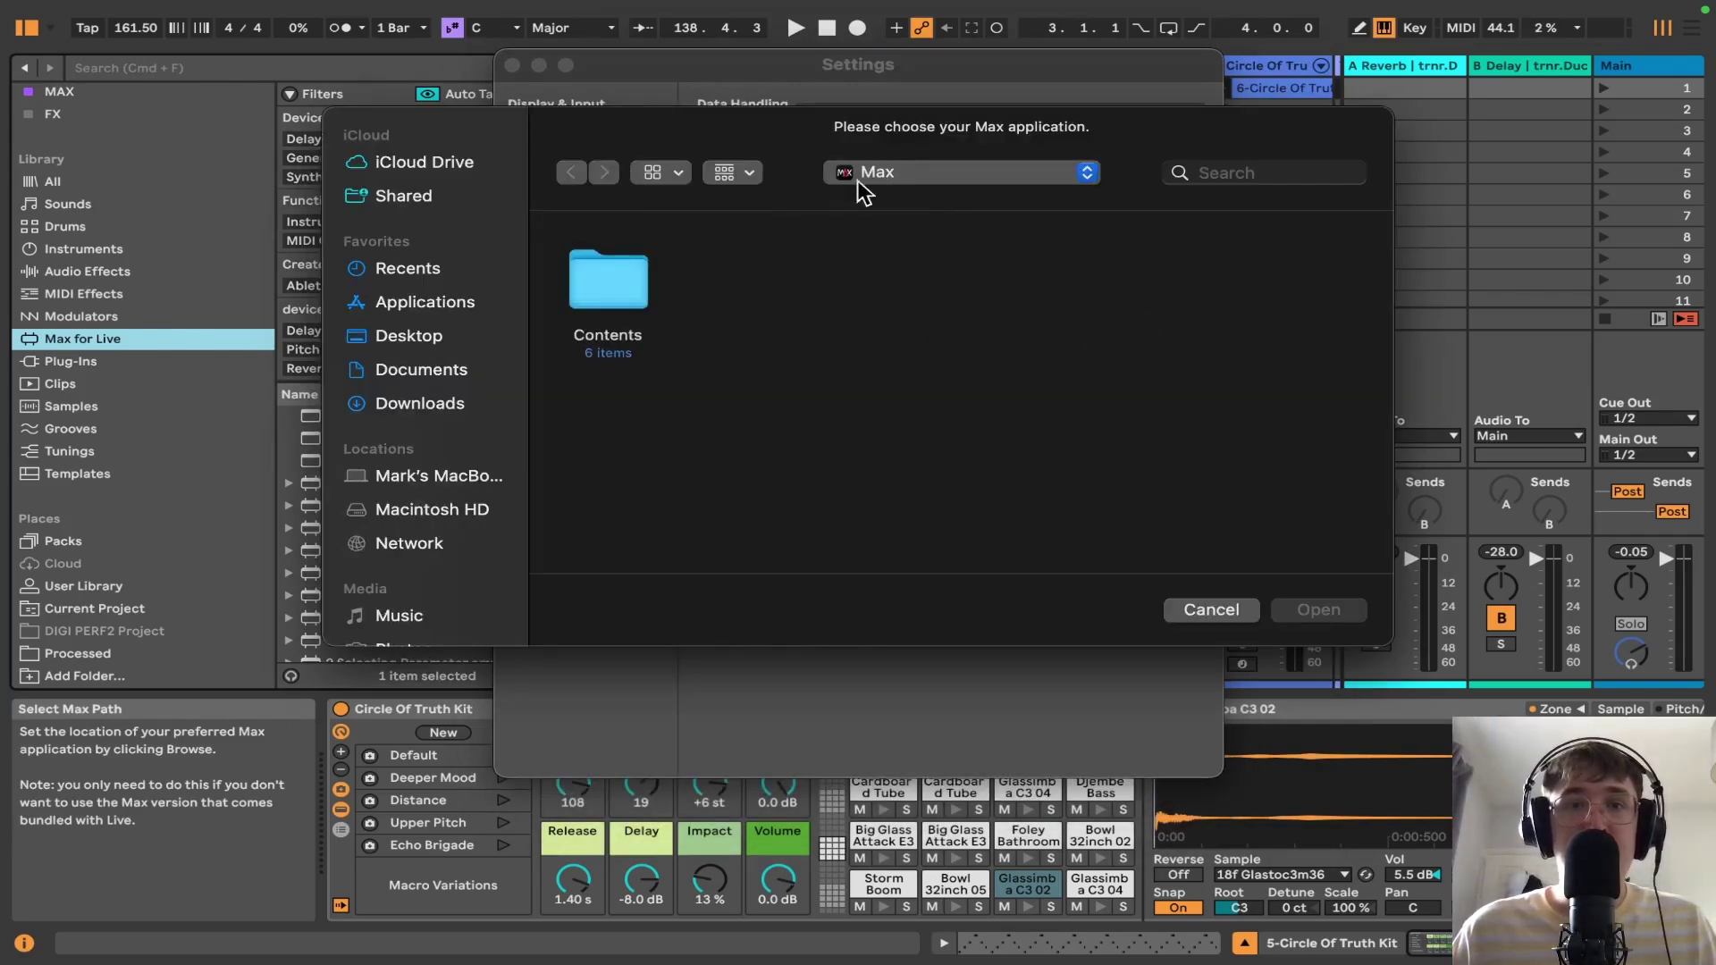
left_click(447, 302)
scroll(805, 339, "down", 5)
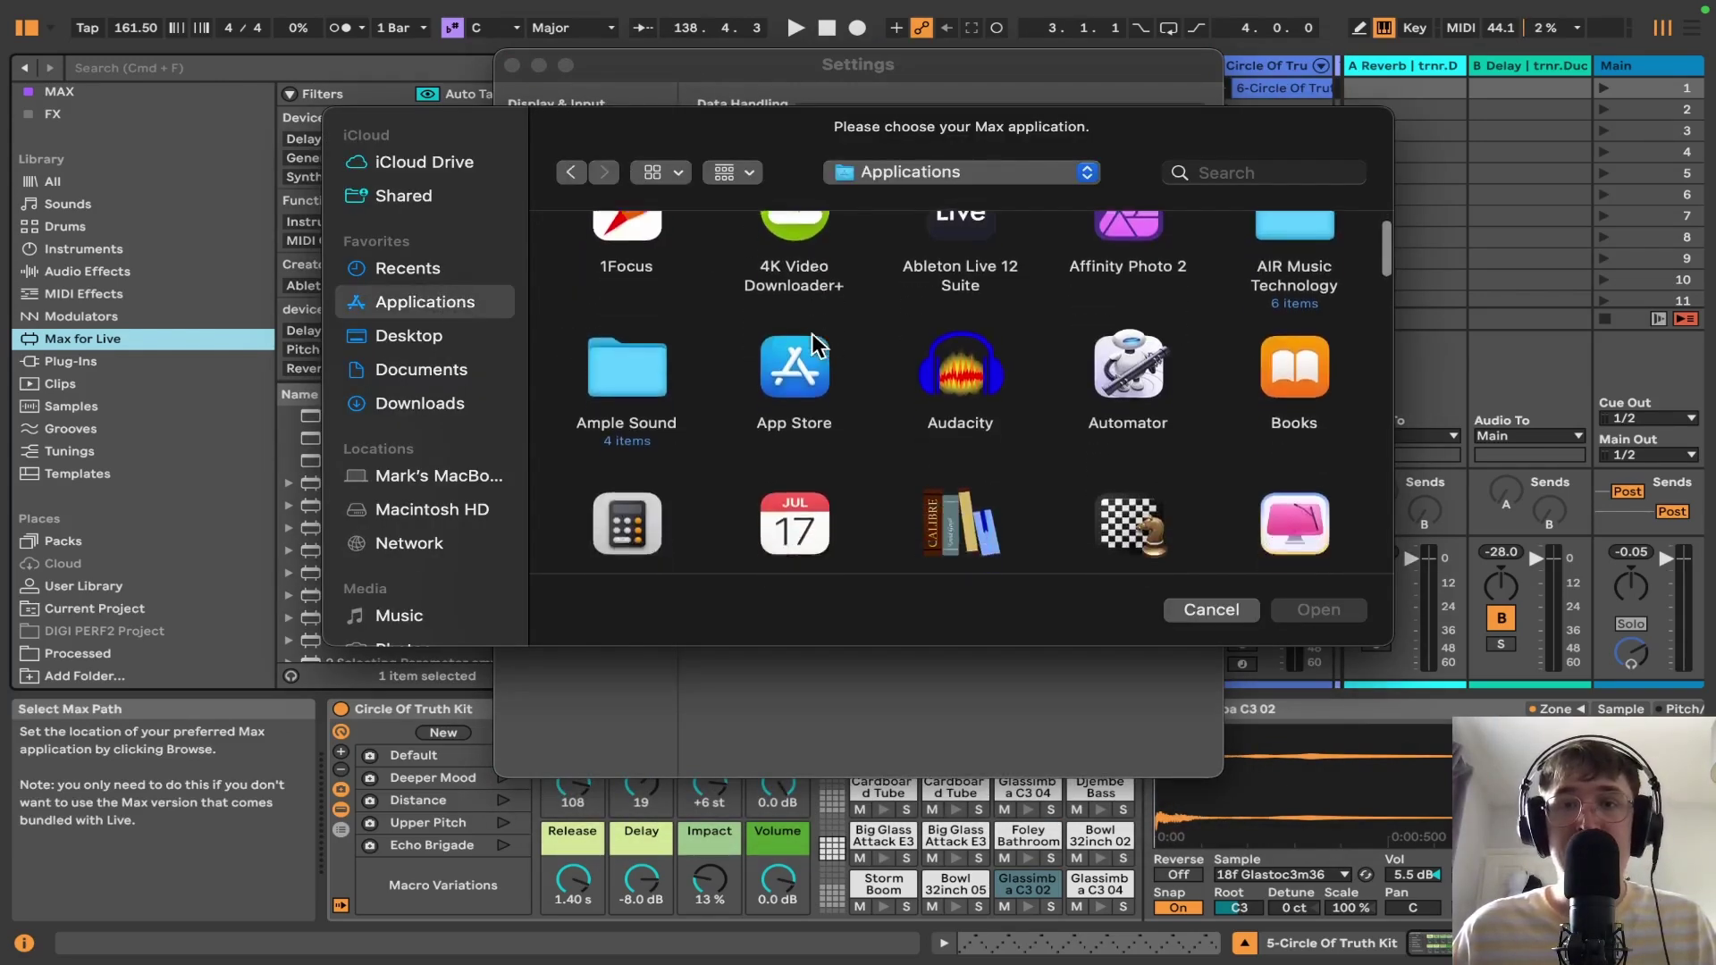
key("Escape")
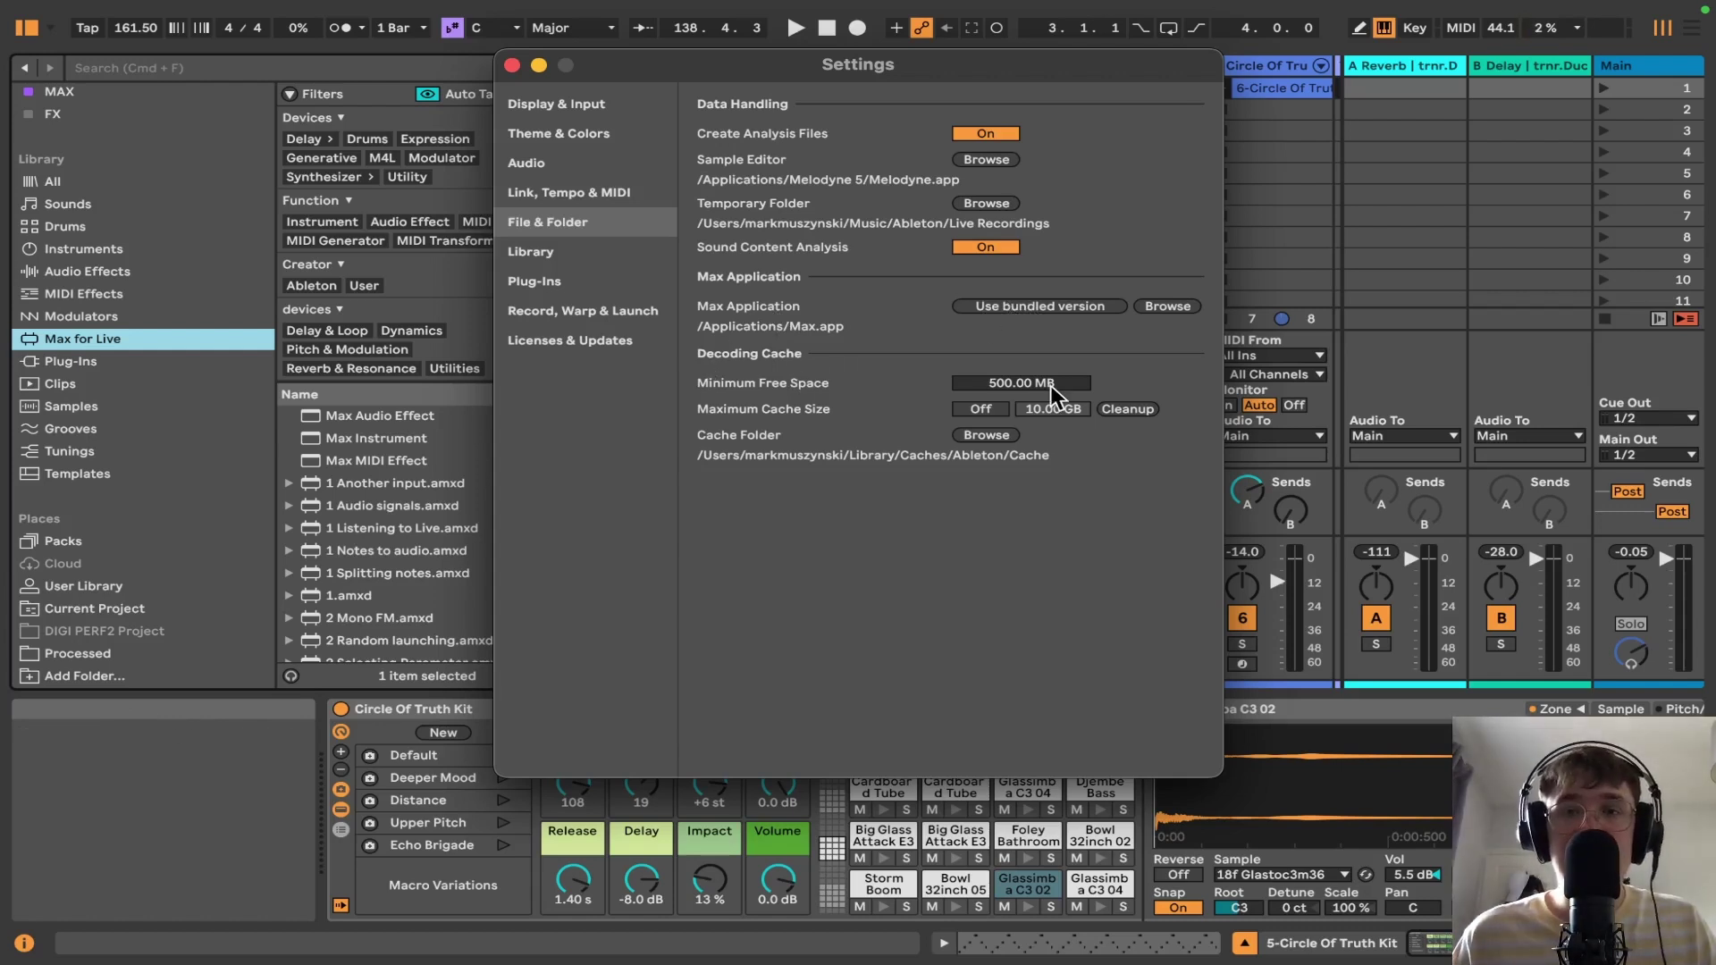
- Switch to the Live 12 manual in Preview, search for "decod", and read section 5.1.1 The Decoding Cache
key("super+Tab")
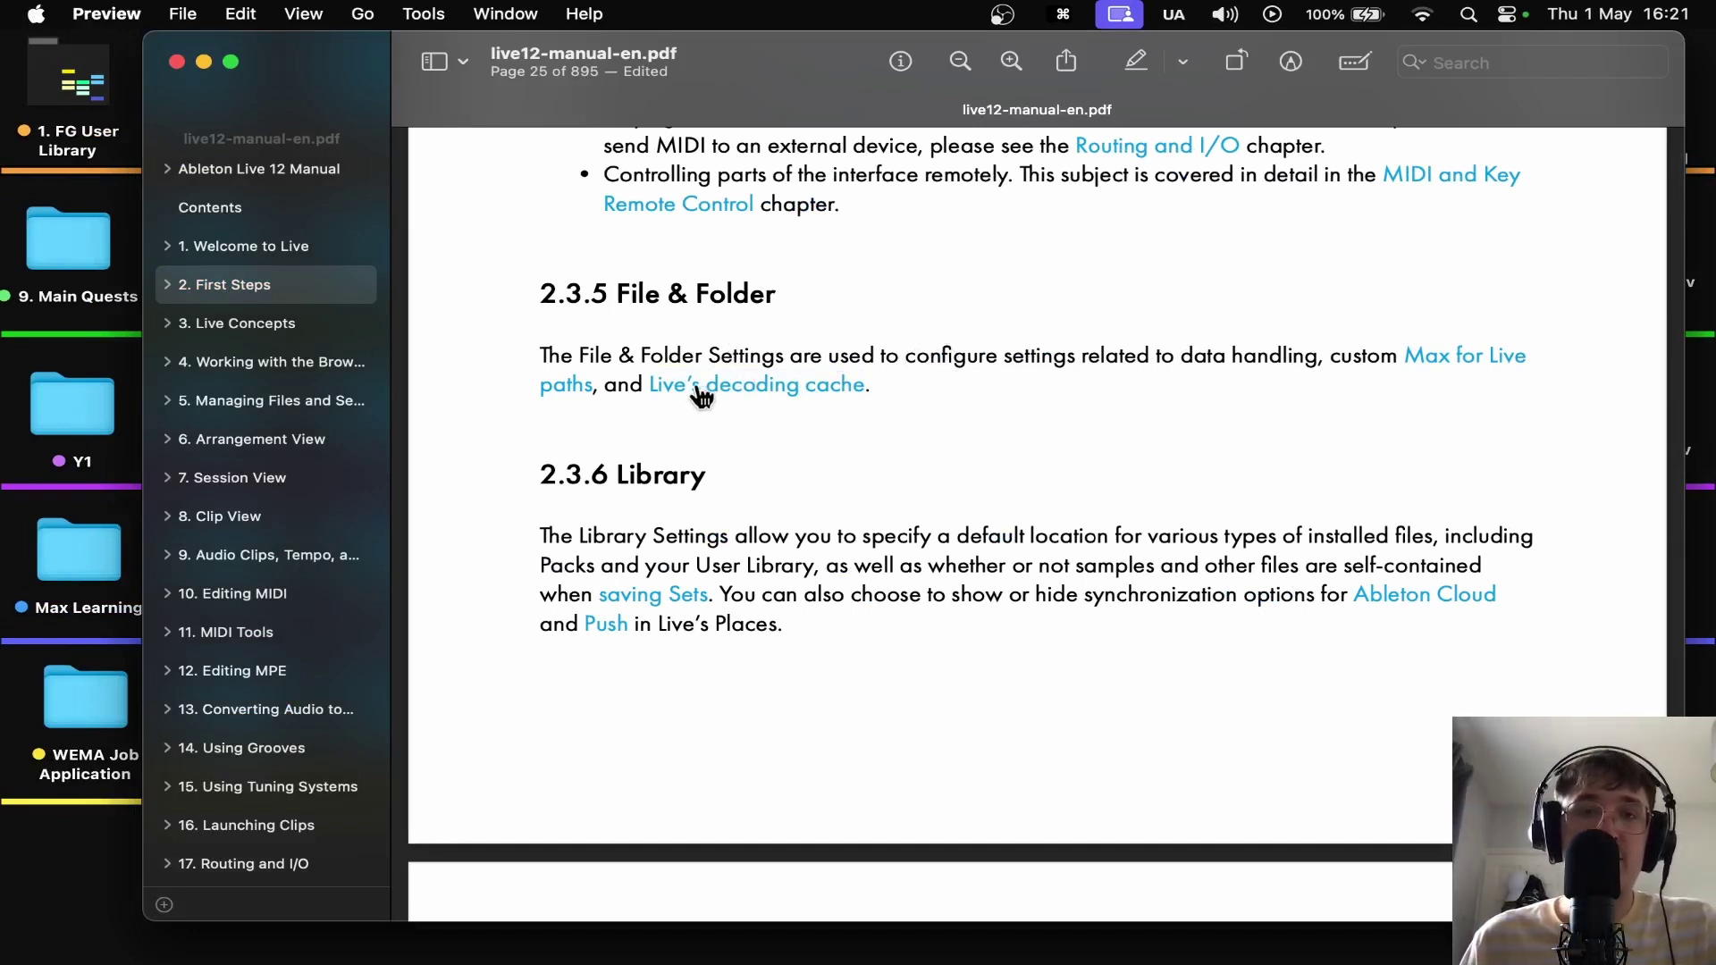
left_click(785, 393)
key("super+f")
type("decod")
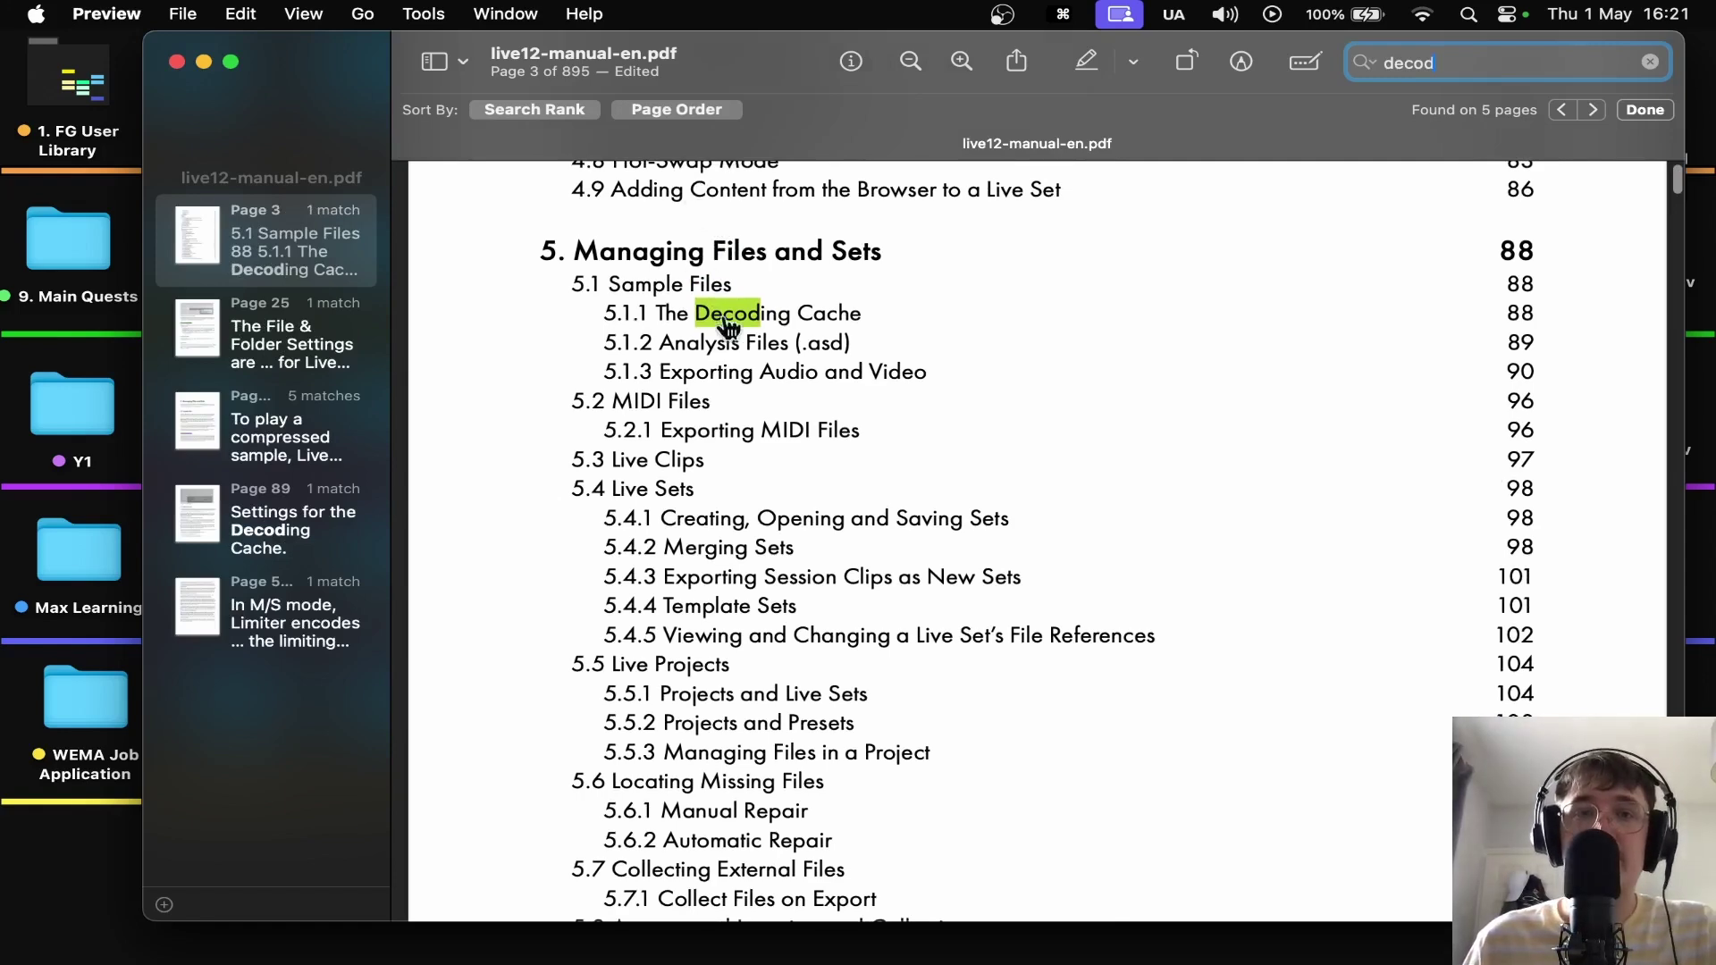
left_click(789, 314)
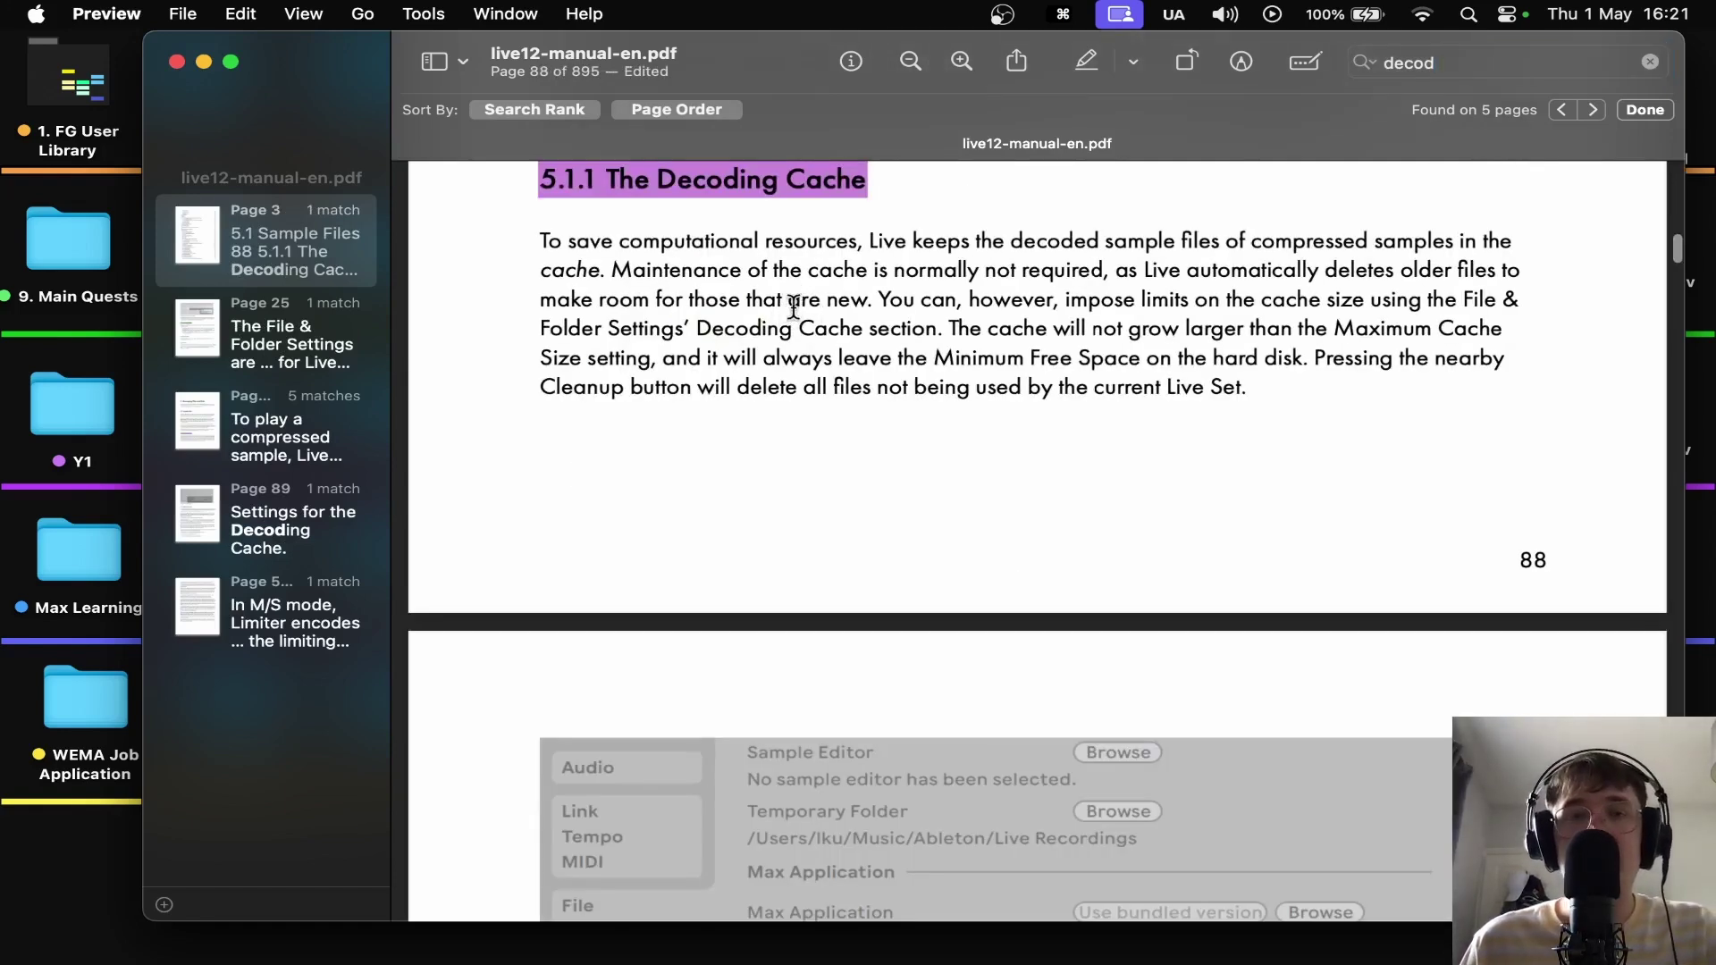
scroll(773, 295, "up", 1)
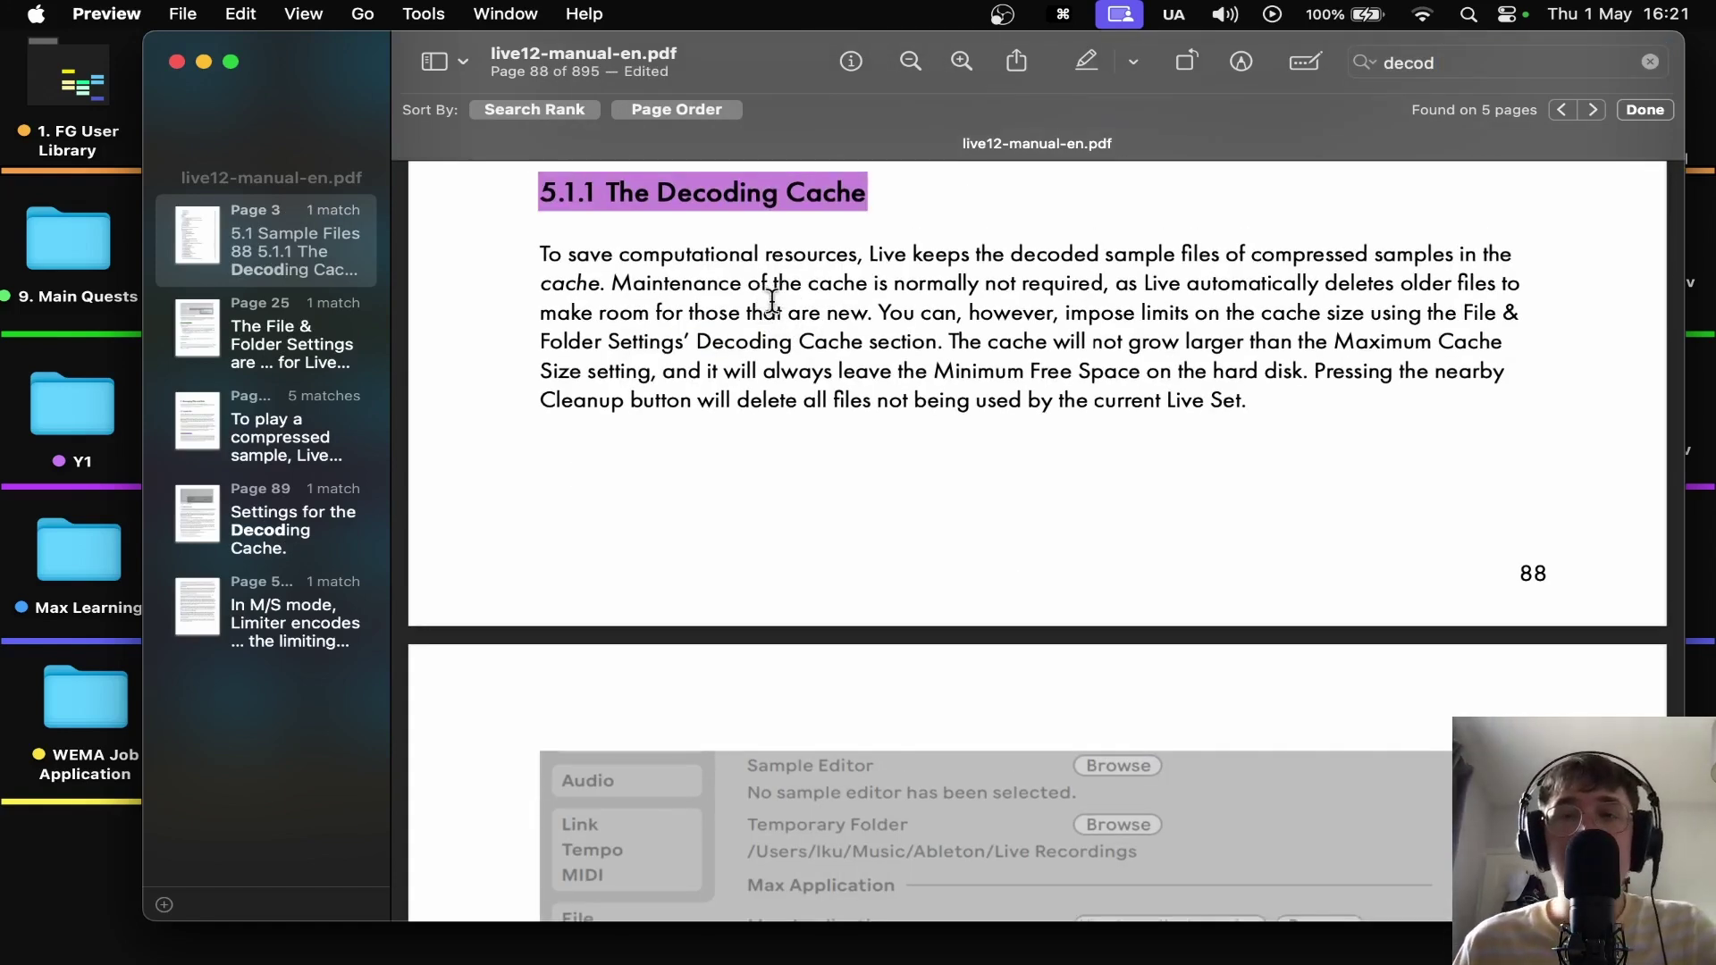
scroll(775, 304, "down", 5)
scroll(774, 302, "up", 5)
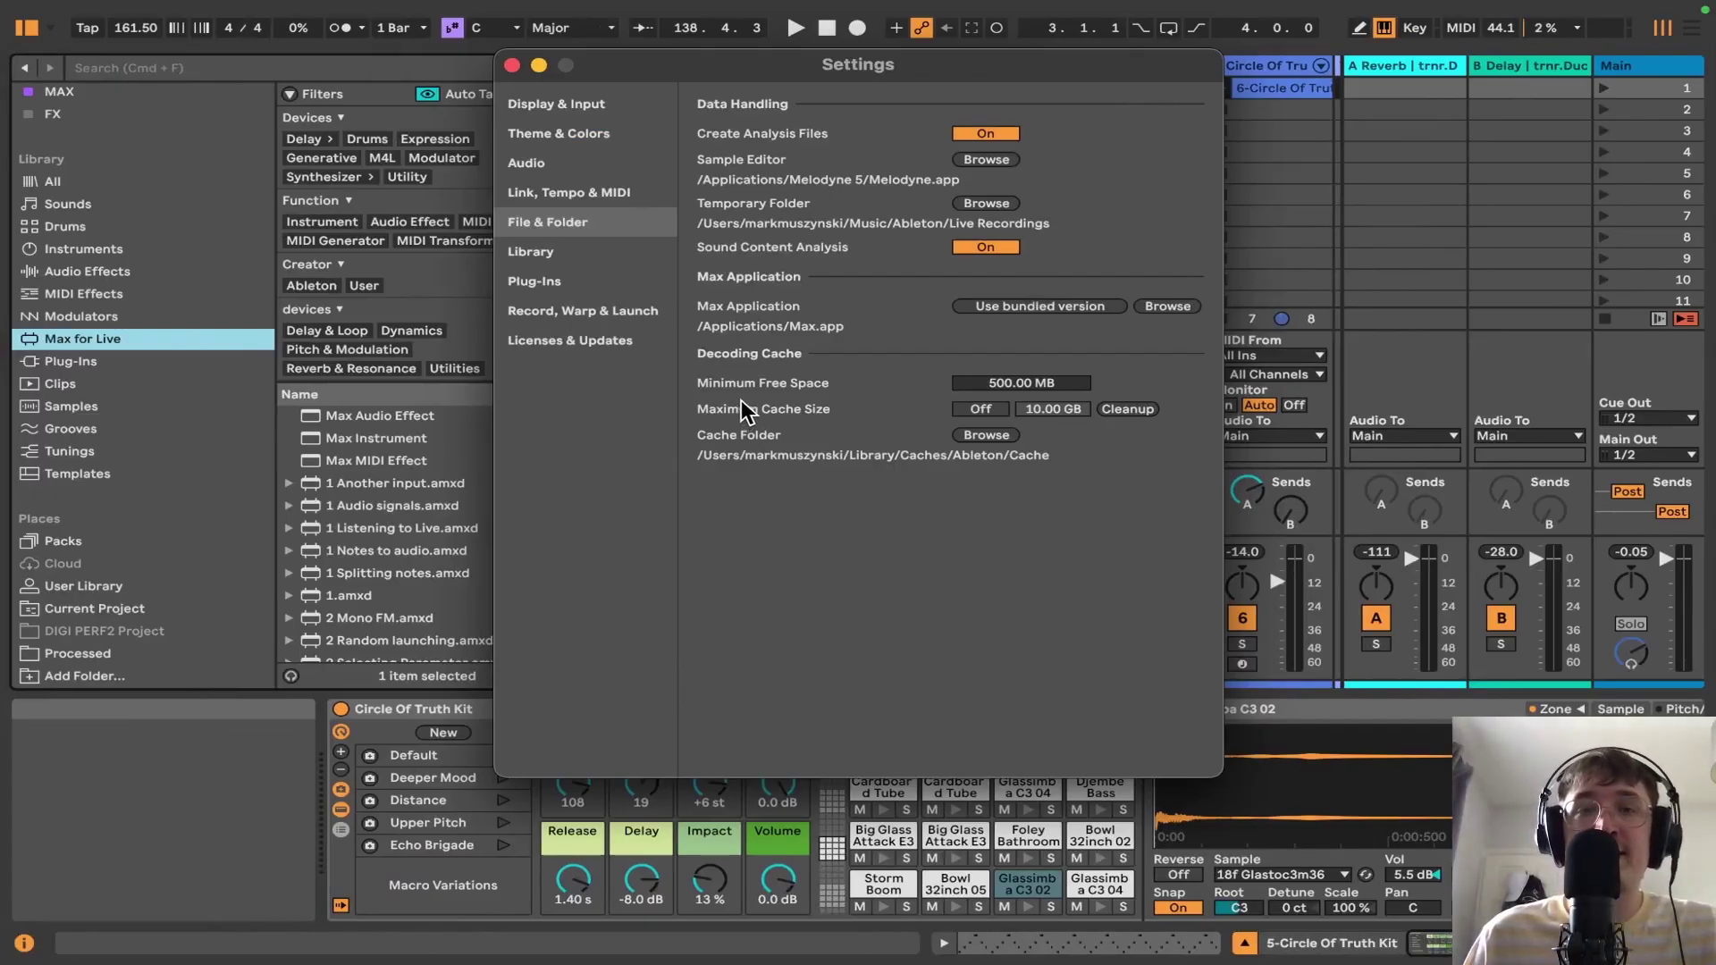
- Inspect the Decoding folder's files in Live's Cache Folder chooser, return to the Cache folder, and cancel the selection
left_click(742, 432)
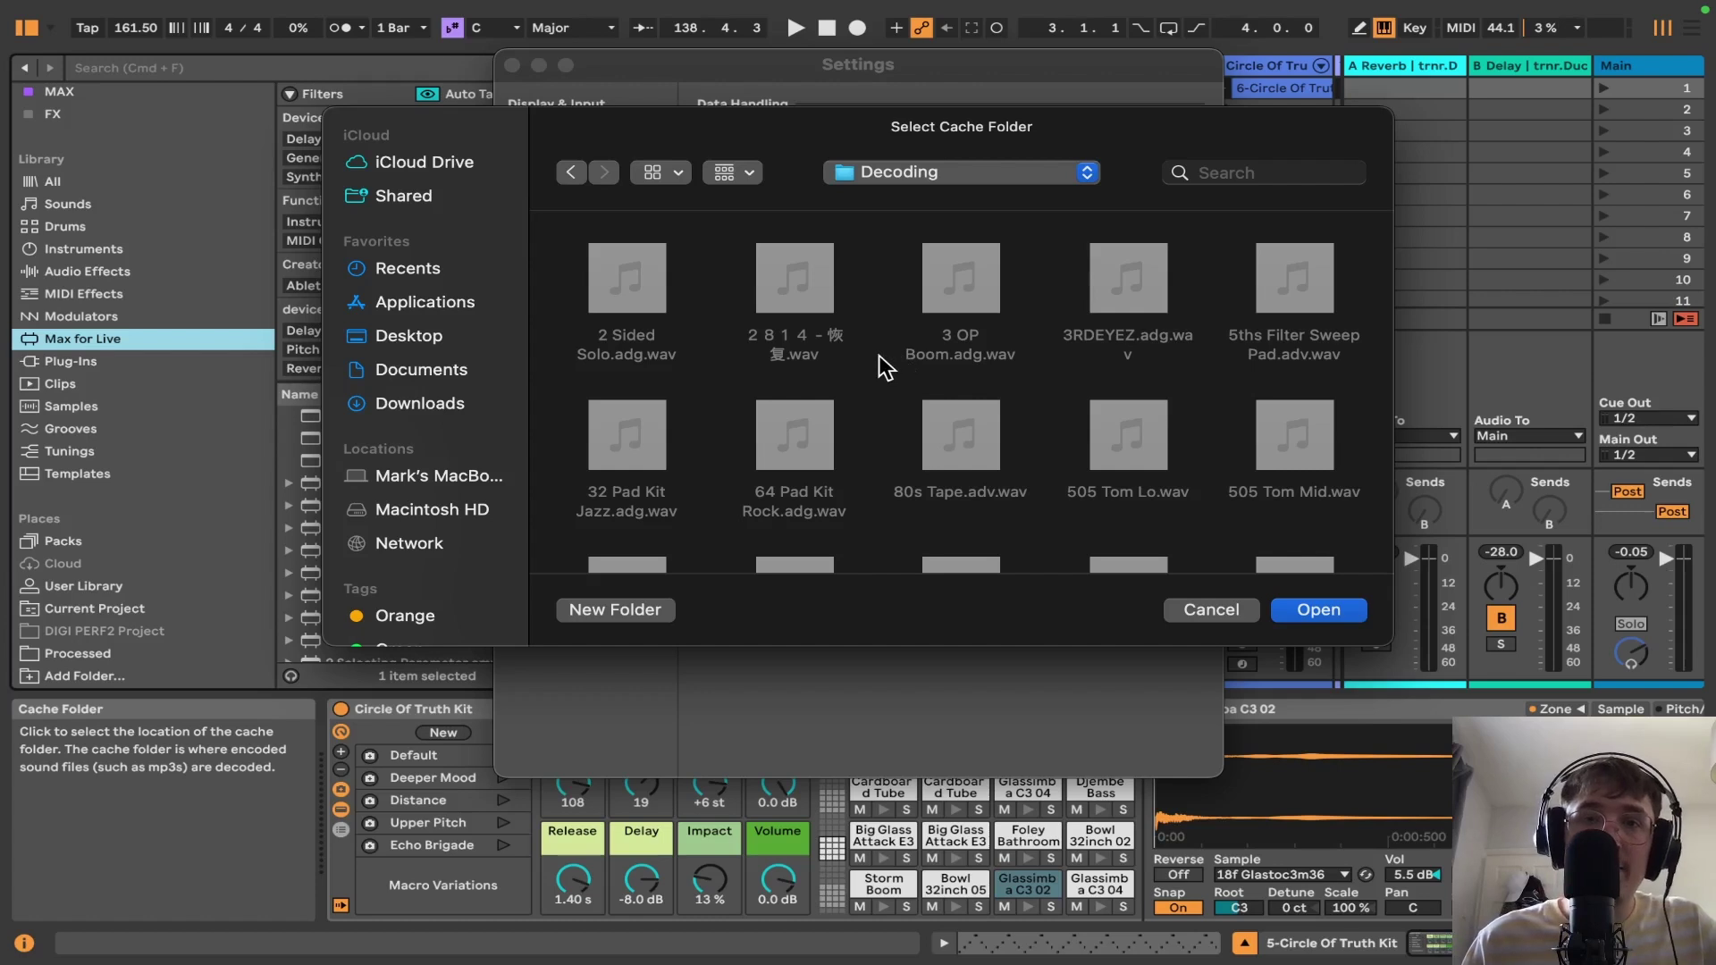
scroll(885, 367, "down", 3)
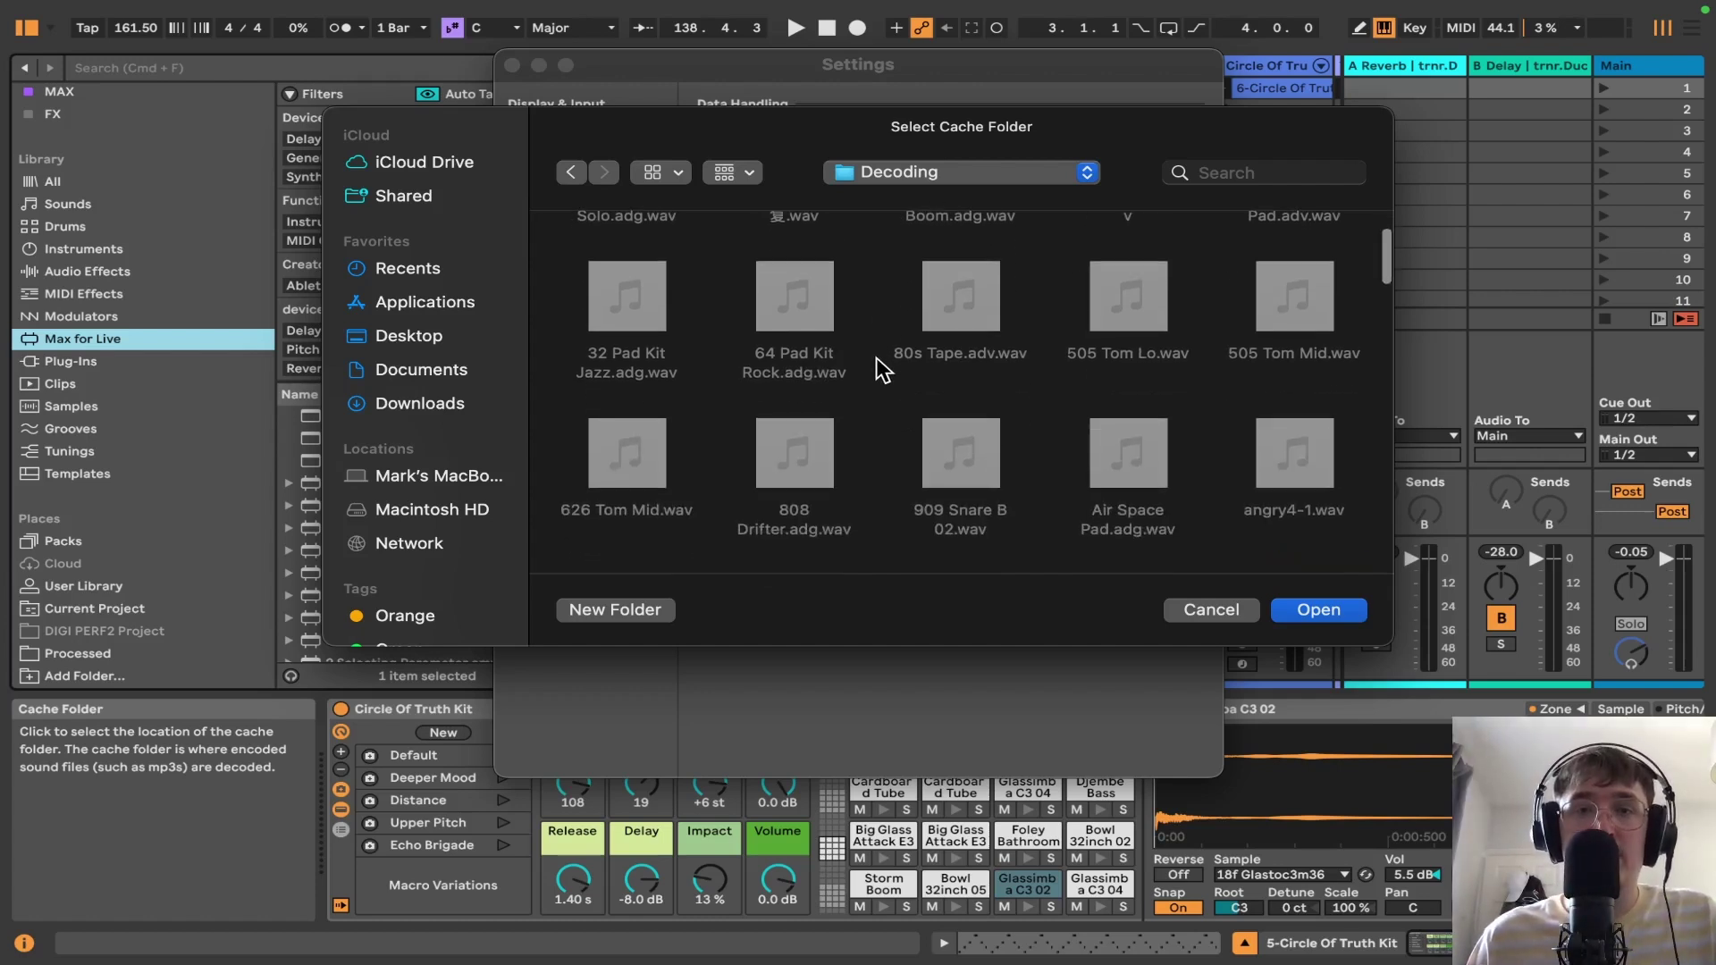
scroll(881, 366, "down", 5)
scroll(878, 365, "up", 10)
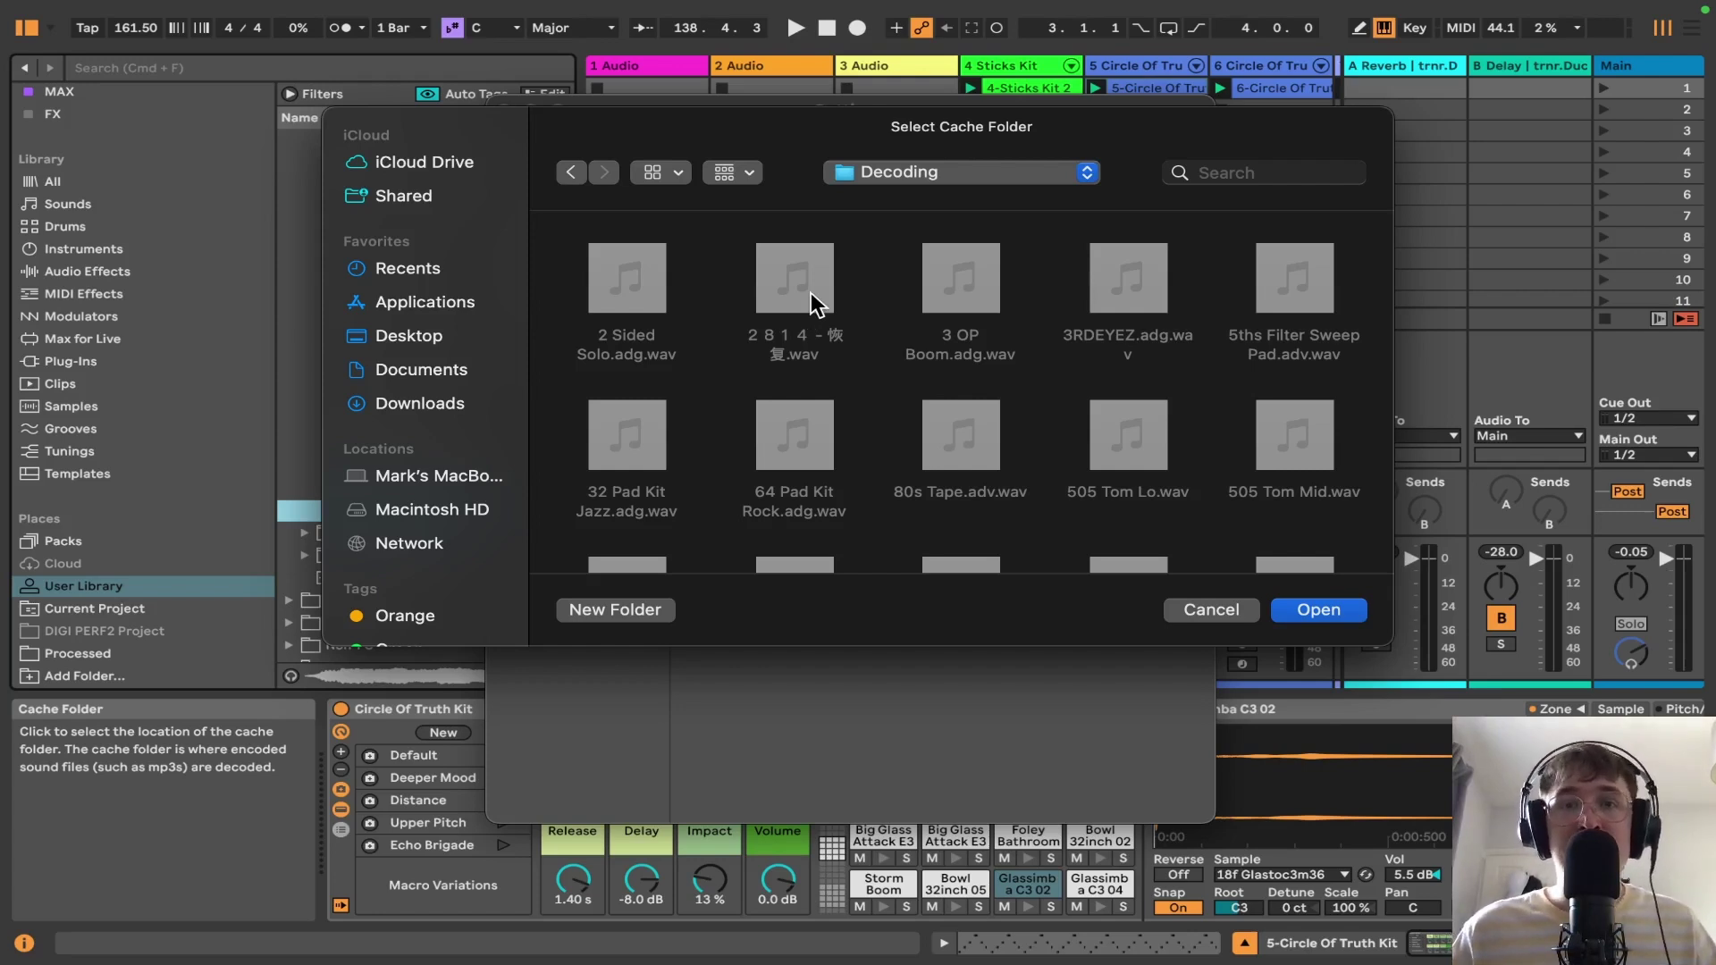
scroll(876, 367, "up", 3)
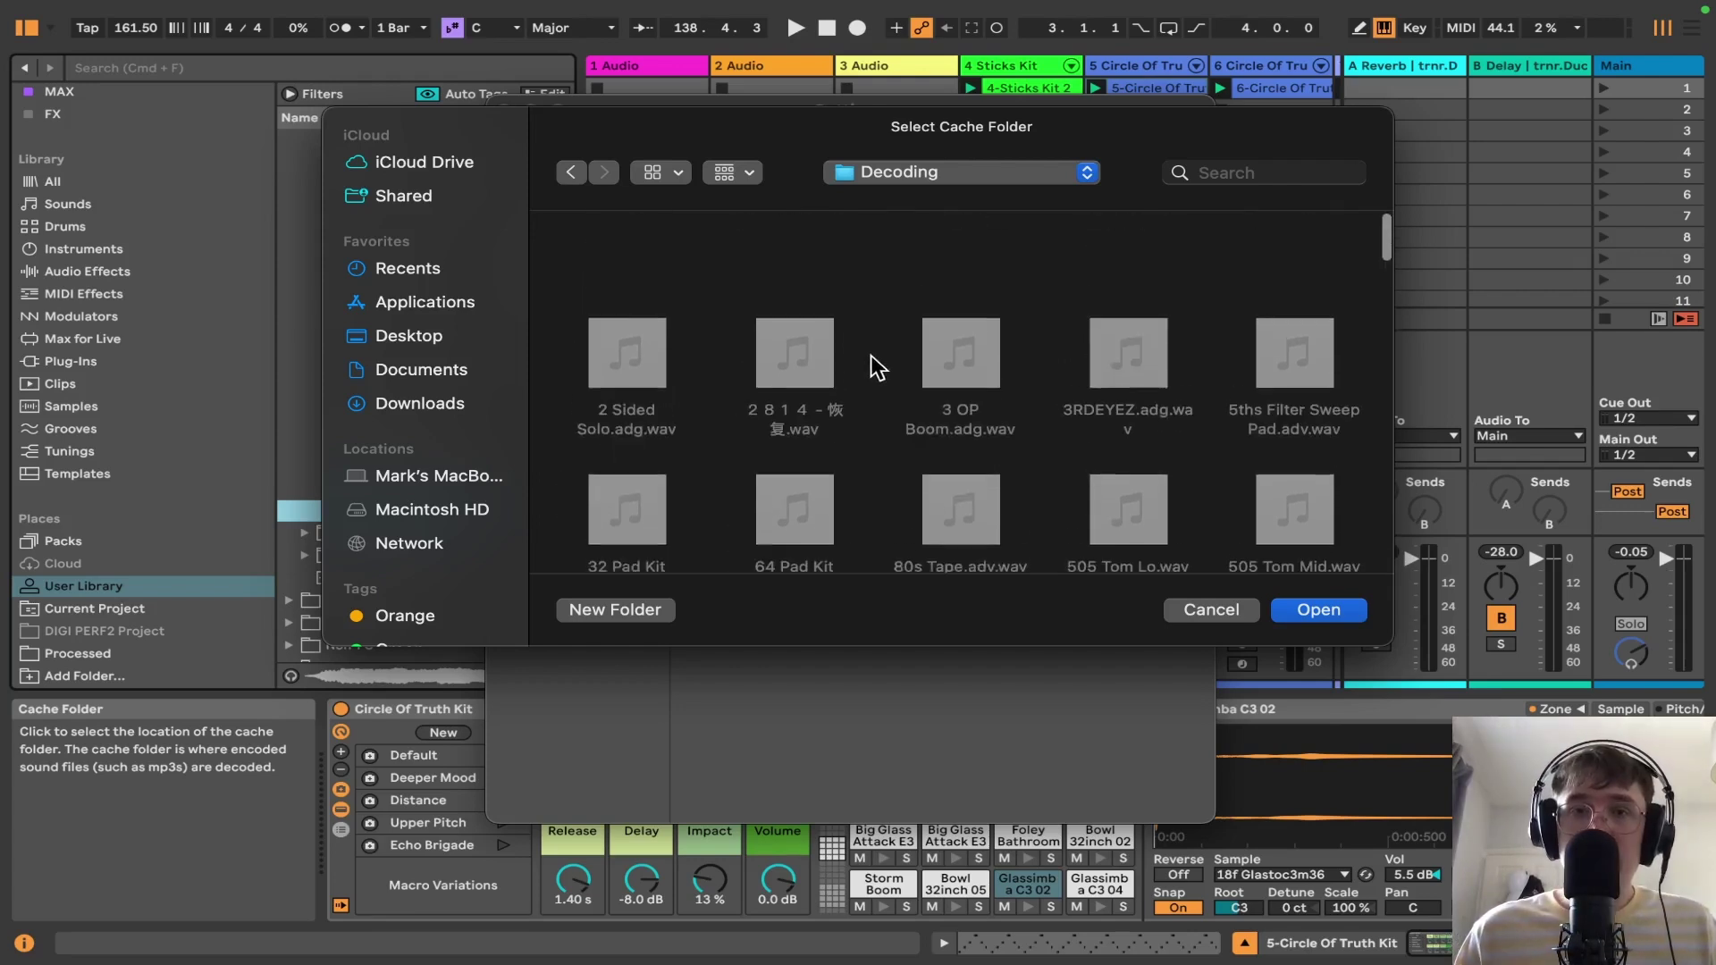
left_click(571, 172)
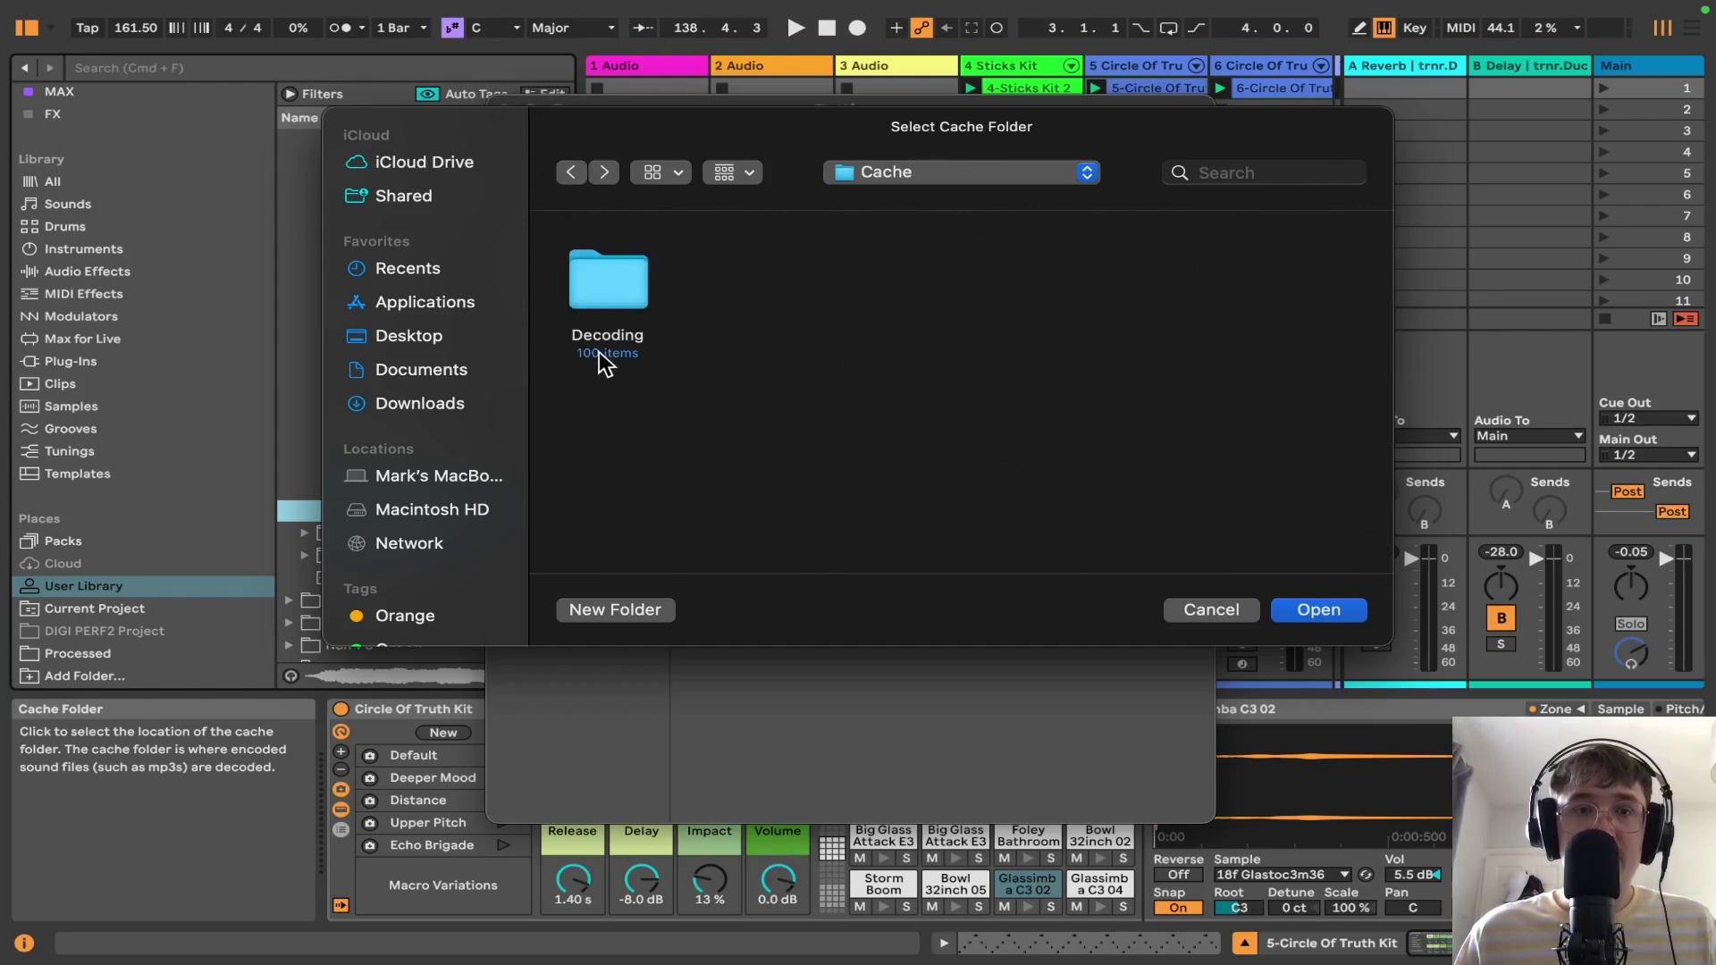
left_click(1211, 609)
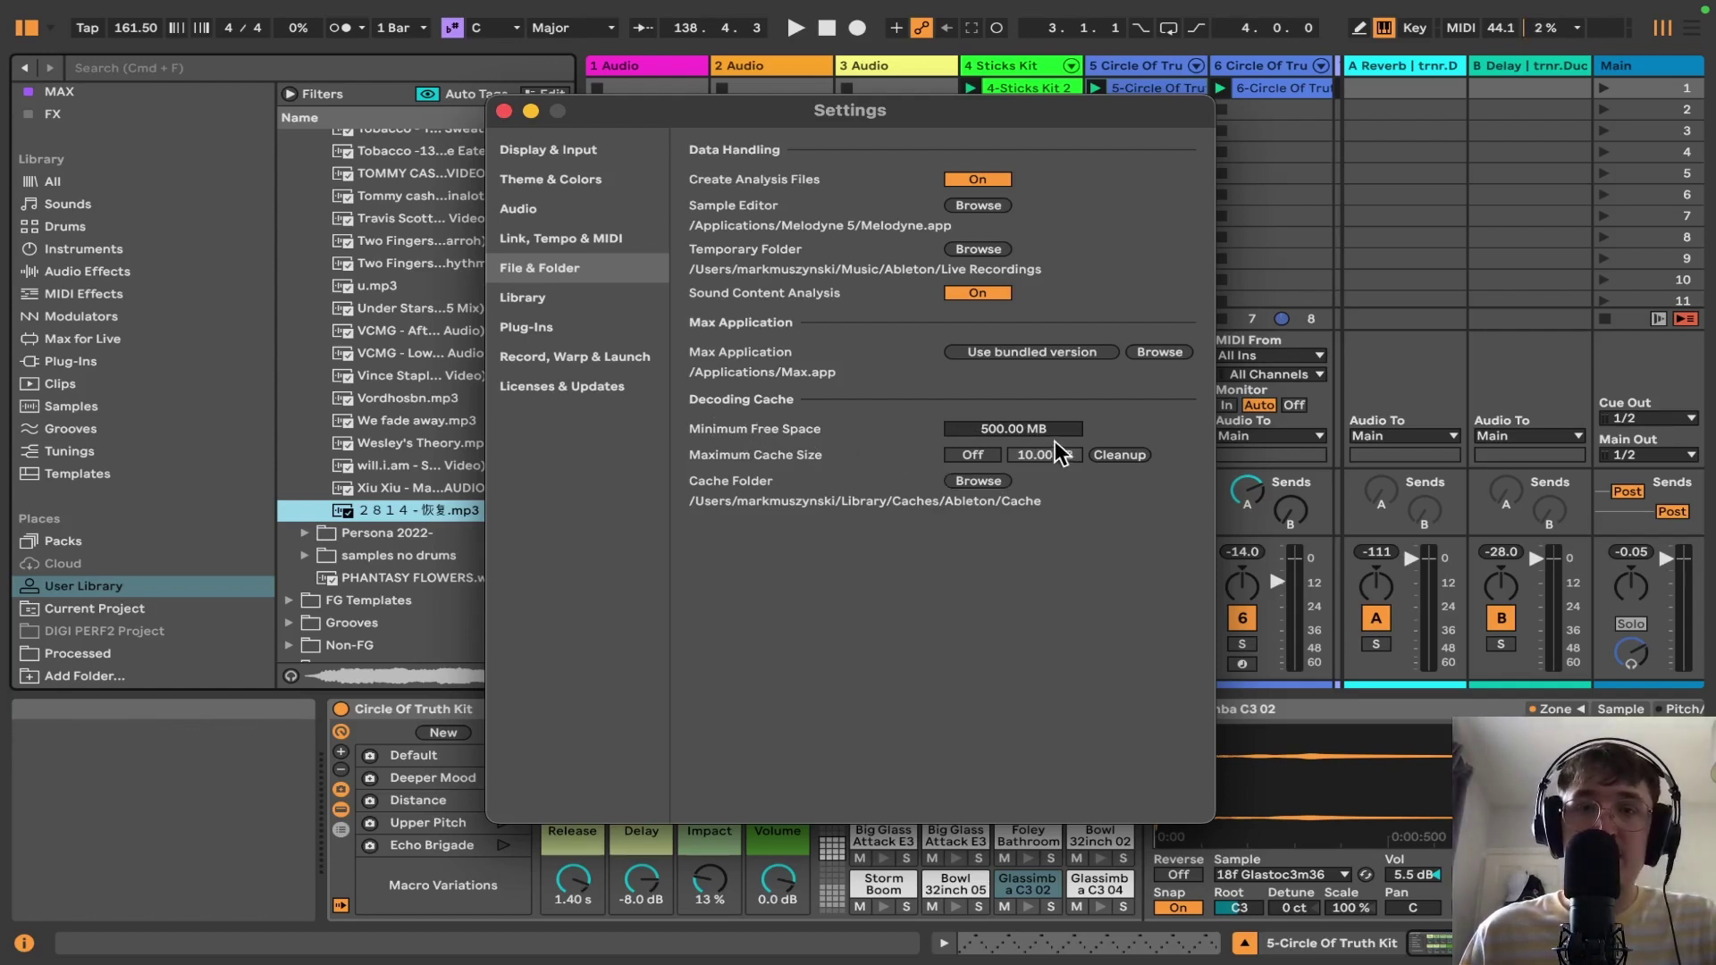
- Turn on the decoding cache's Maximum Cache Size limit and set it to 5.00 GB
mouse_move(1026, 428)
left_mouse_down()
mouse_move(1020, 351)
mouse_move(1028, 438)
mouse_move(1007, 425)
left_mouse_up()
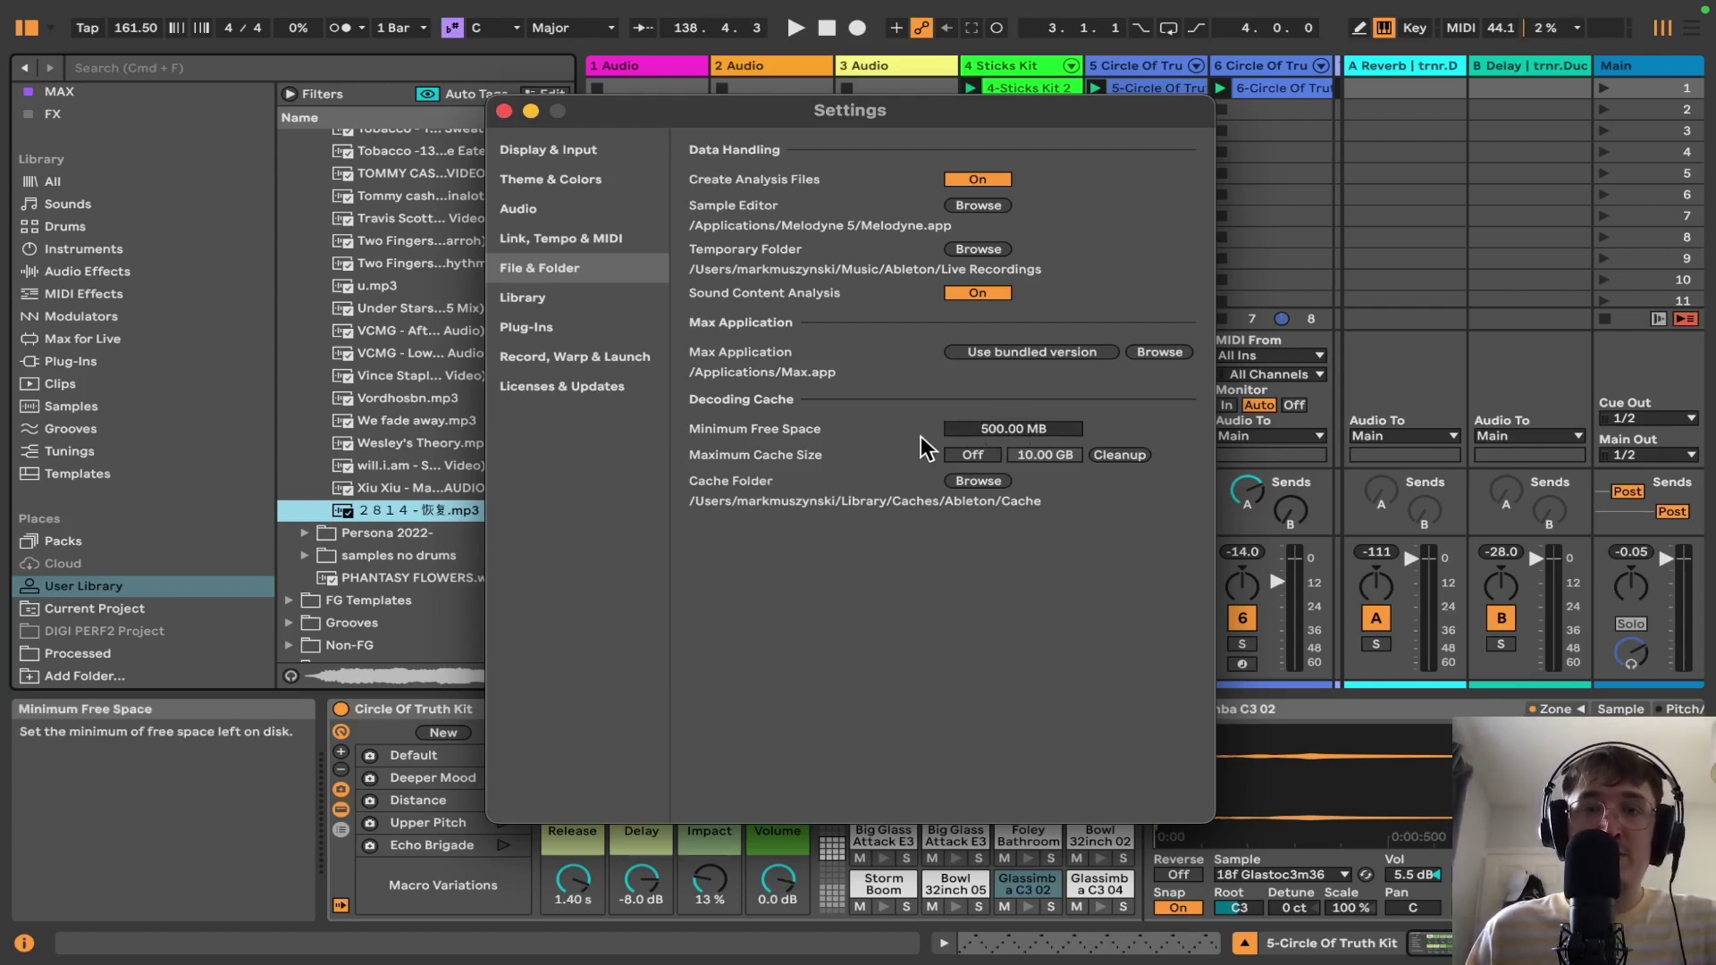
left_click(976, 454)
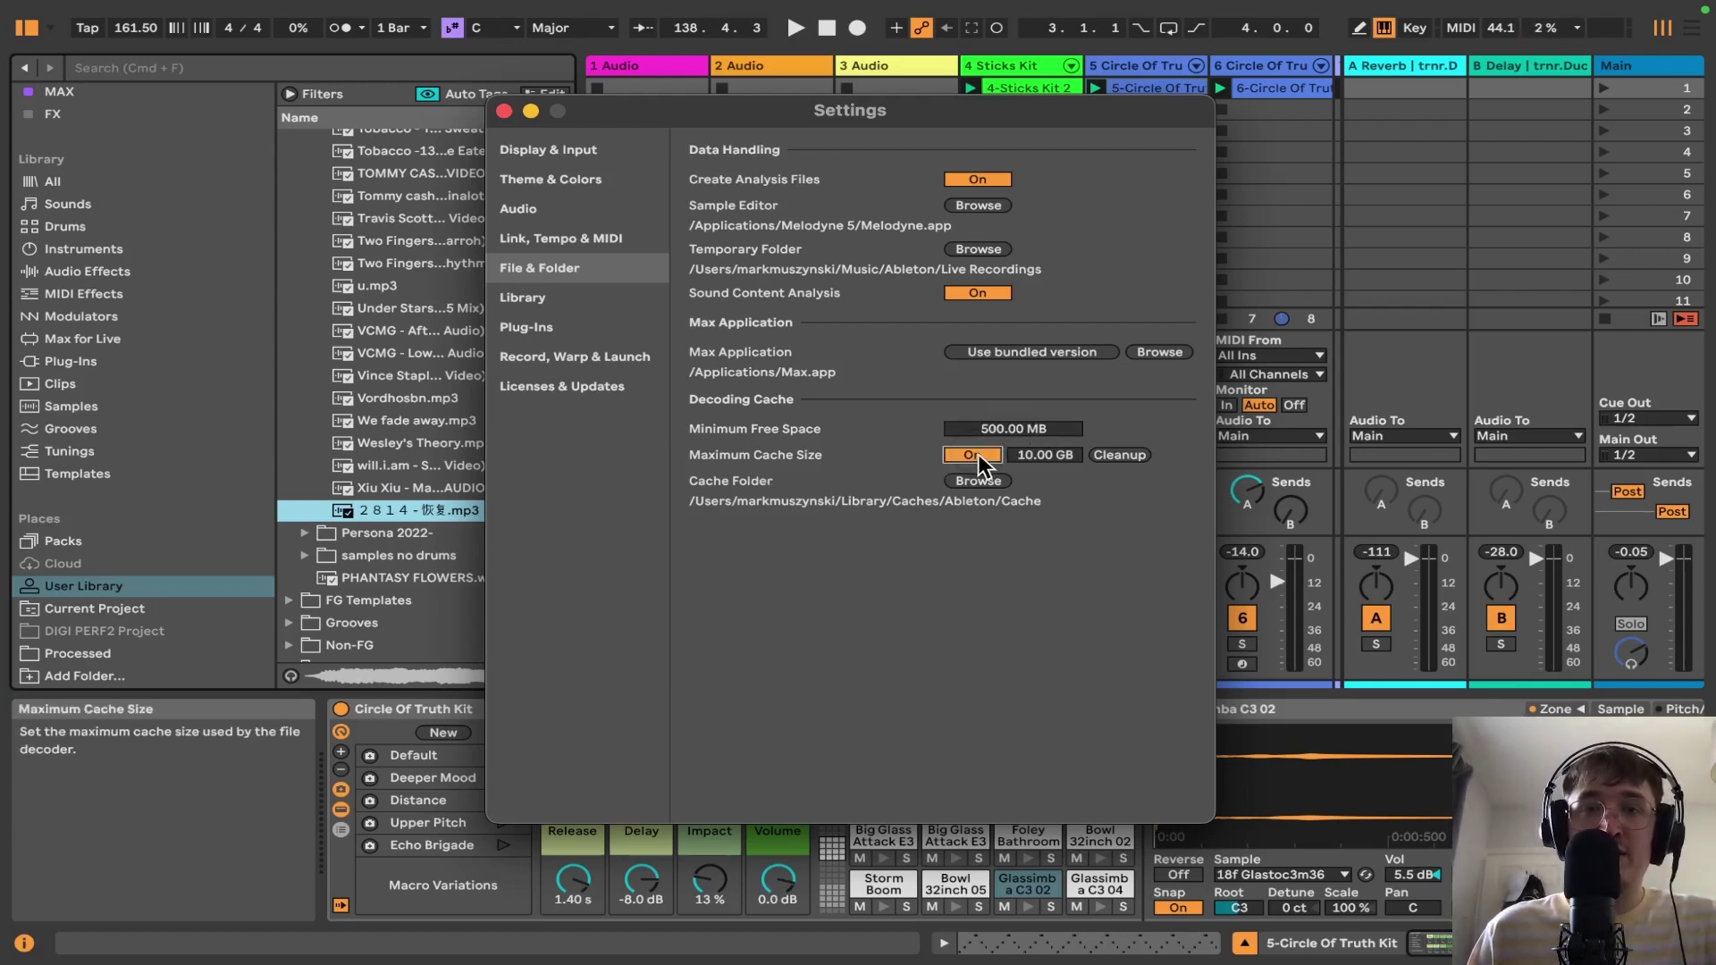
left_click(1055, 456)
left_click_drag(1056, 456, 1056, 460)
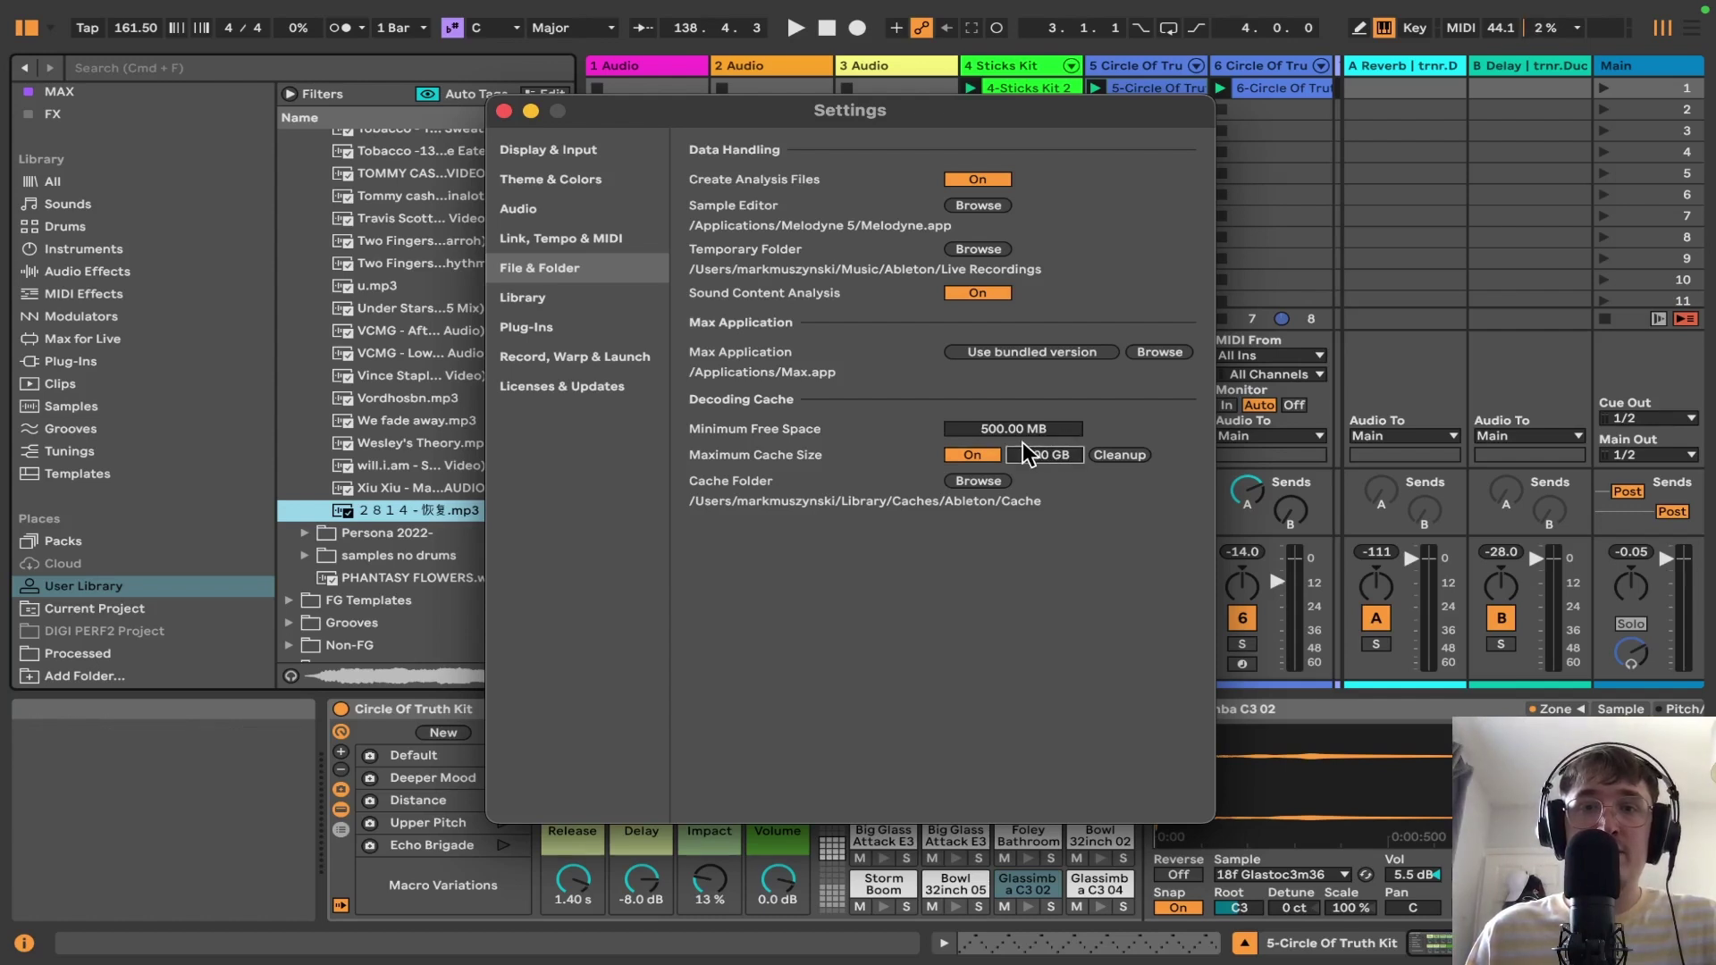
- Clean up the decoding cache and check the Decoding folder's remaining files in the Cache Folder chooser
left_click(1123, 454)
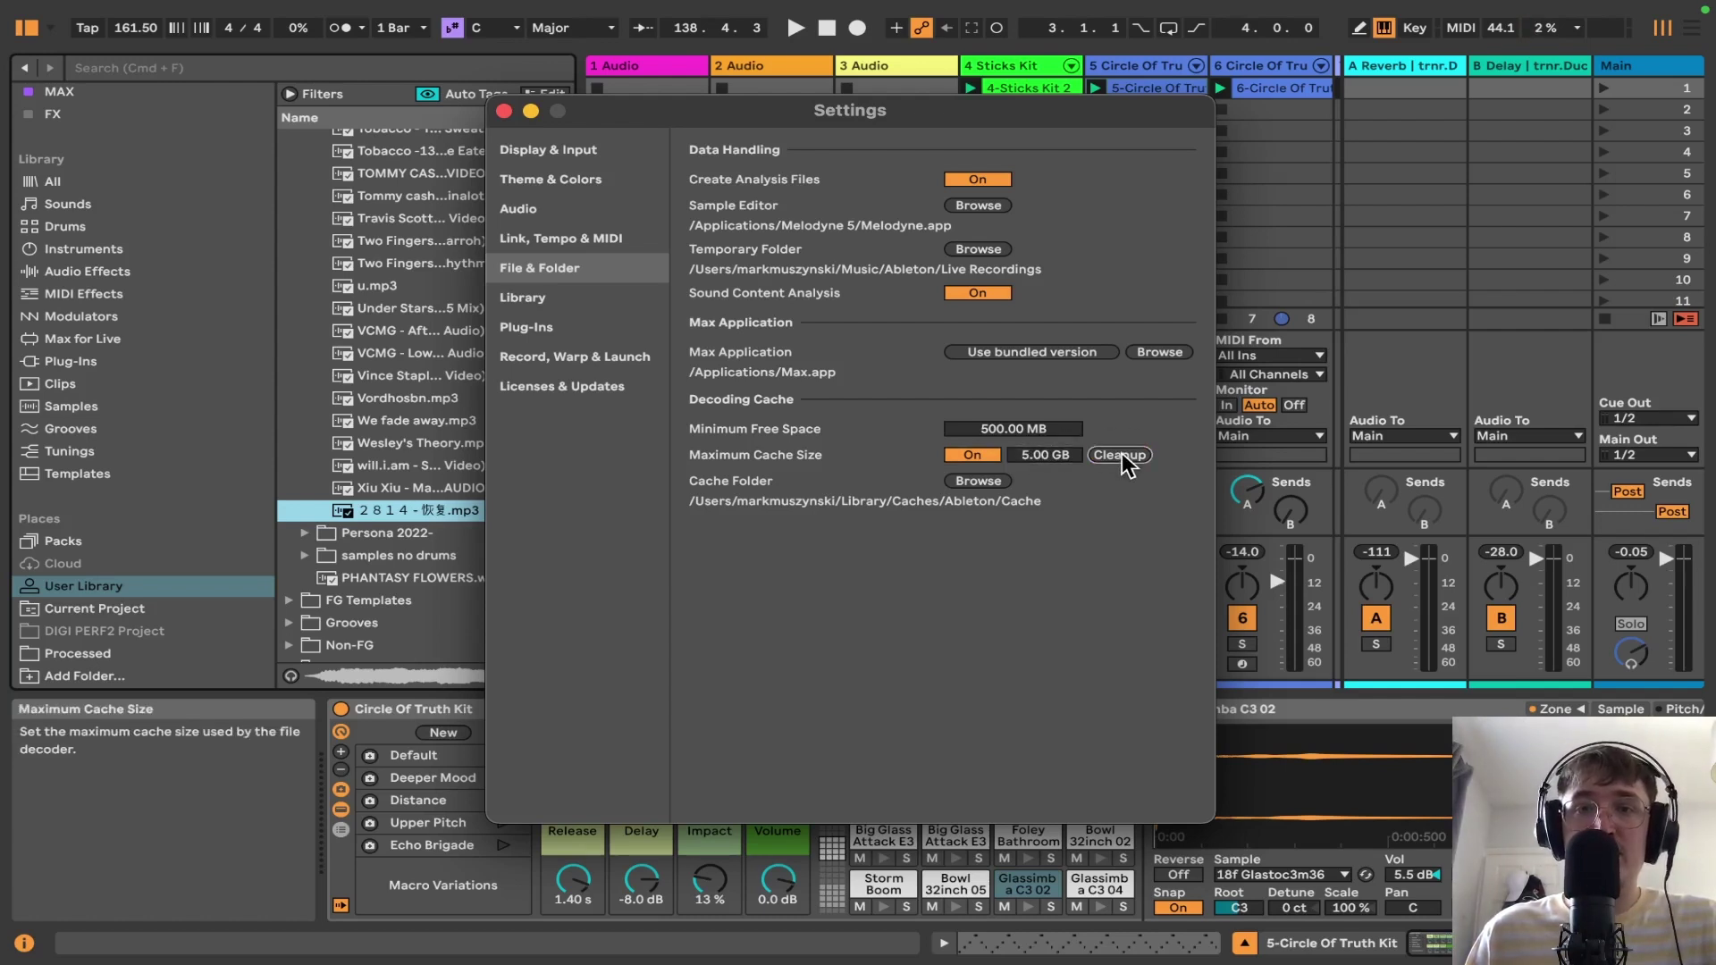
left_click(978, 481)
double_click(617, 300)
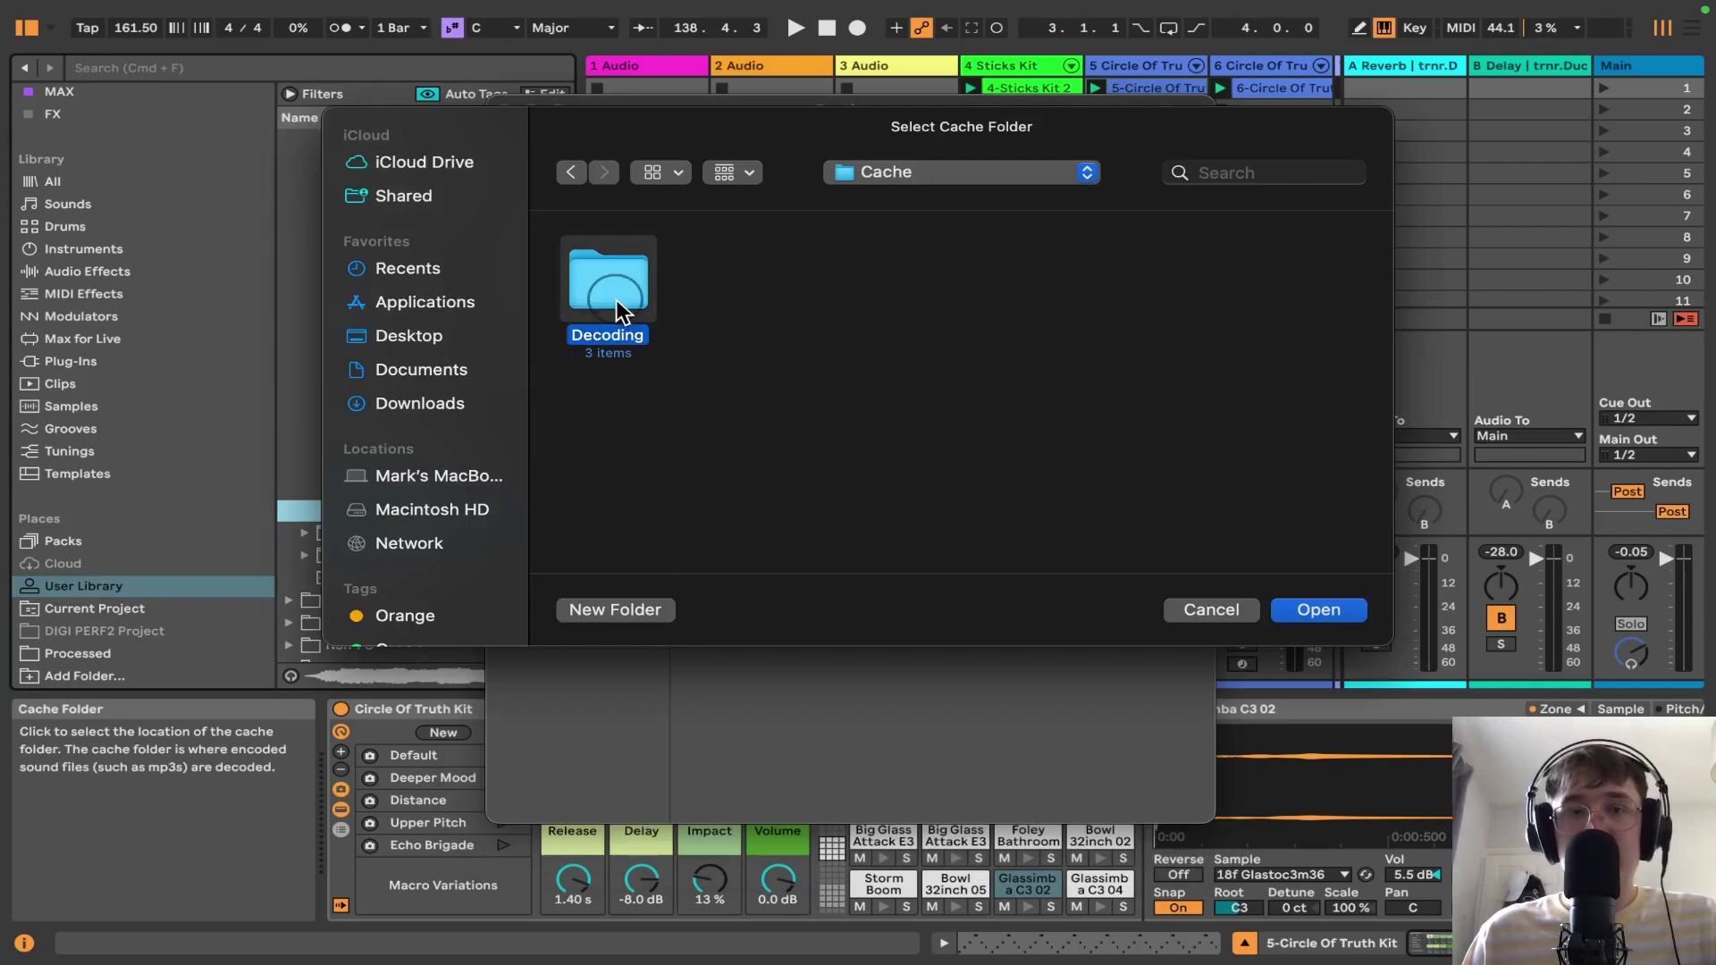
double_click(615, 300)
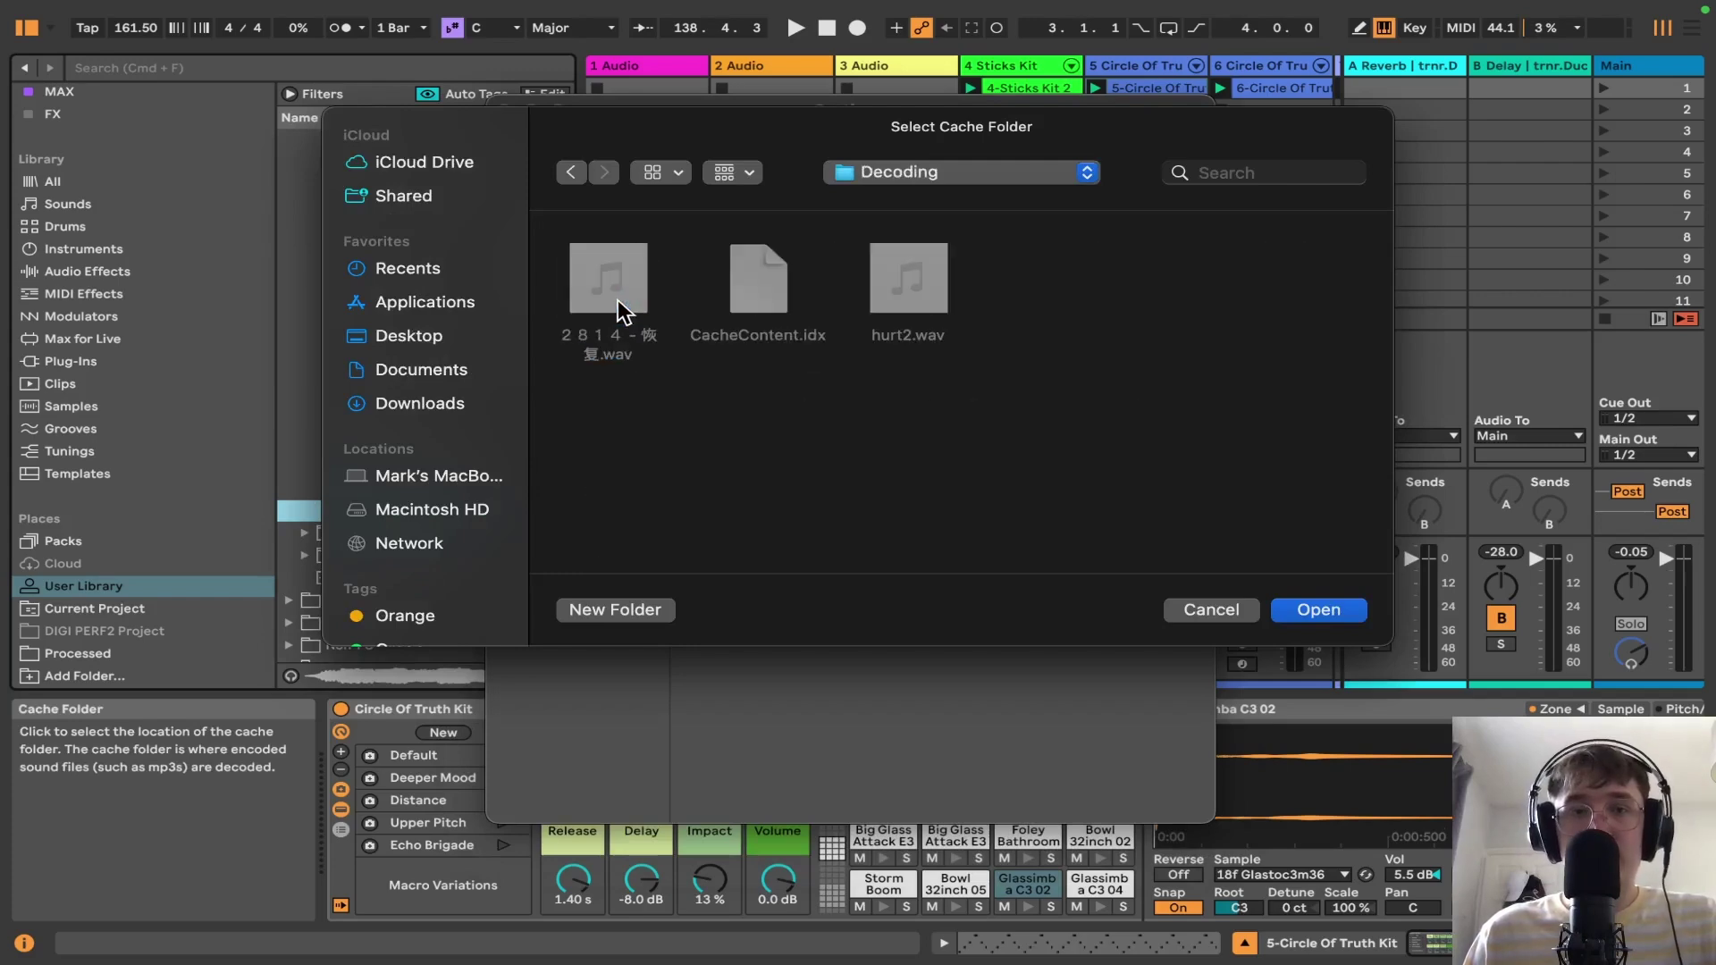
left_click(571, 172)
double_click(633, 302)
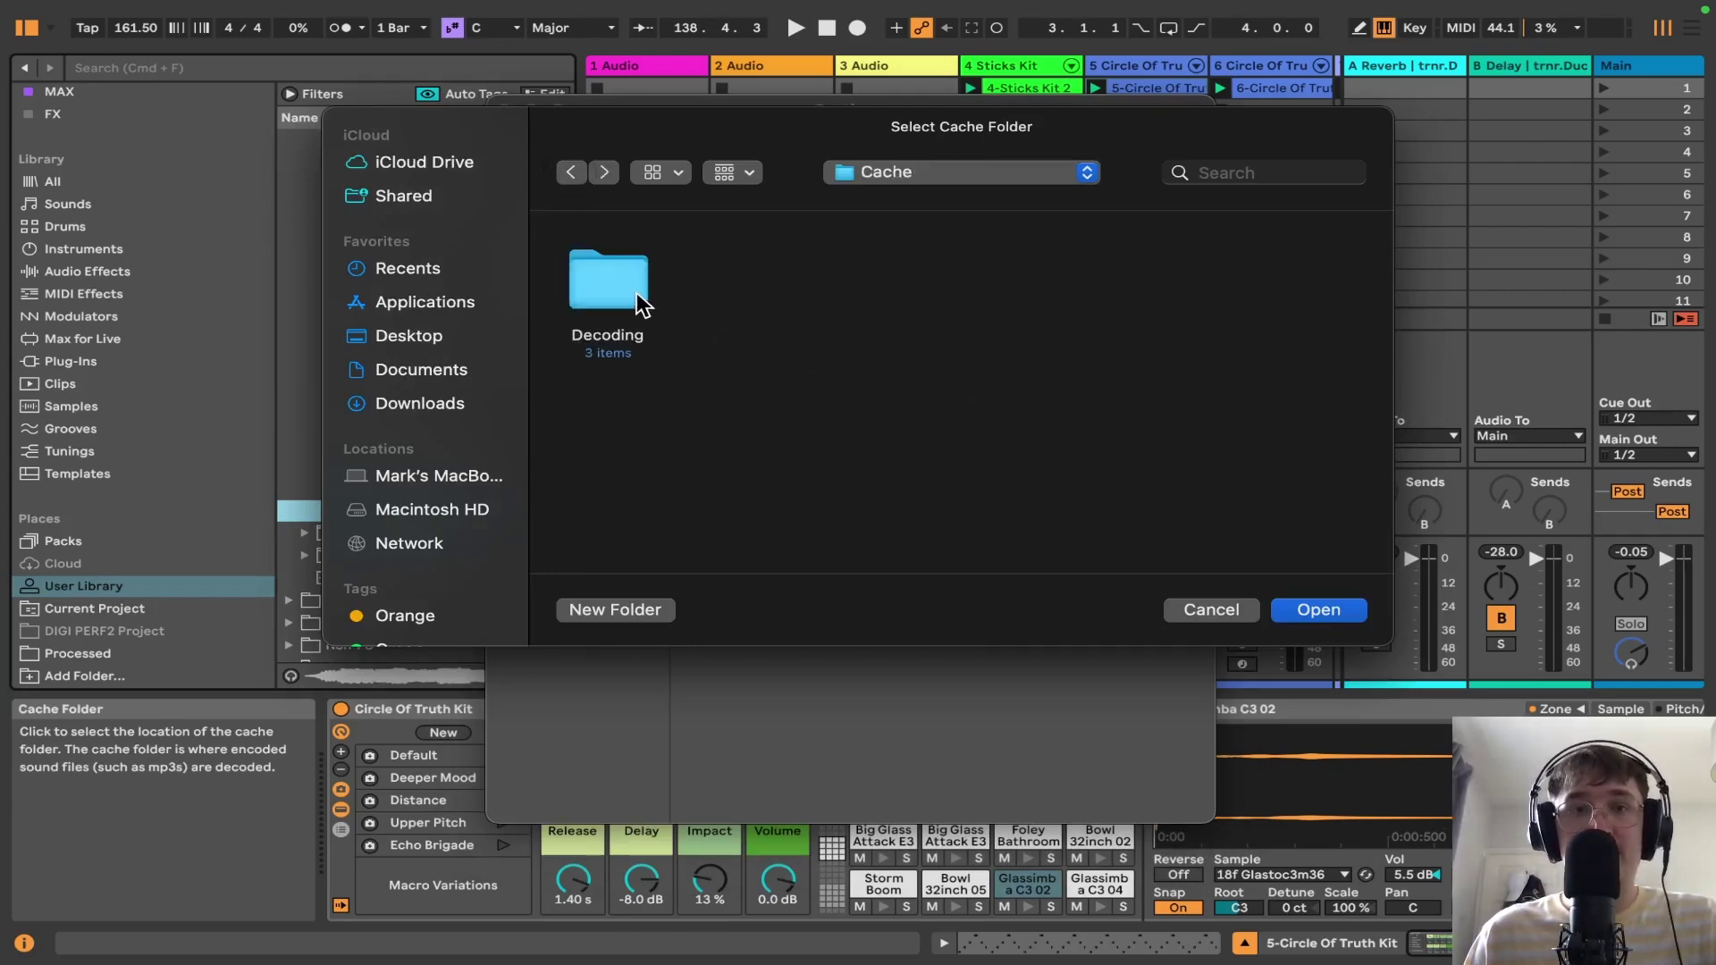
key("Escape")
- Set the Maximum Cache Size back to 10.00 GB and turn its limit off
scroll(1040, 458, "up", 1)
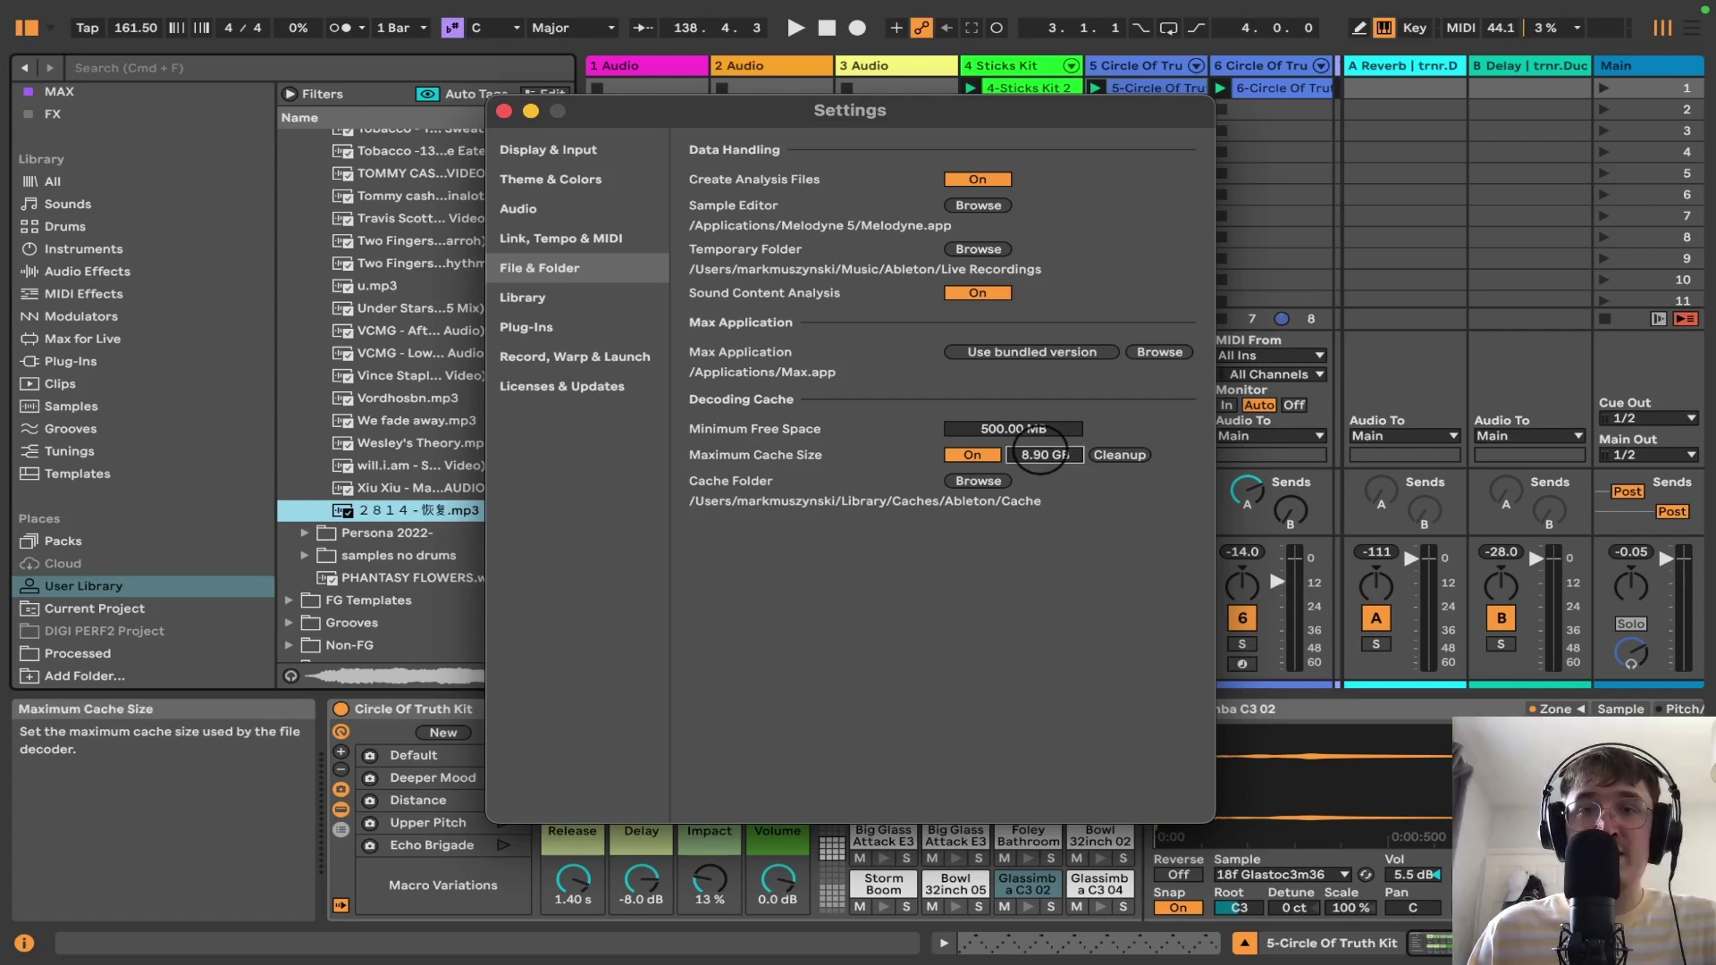
scroll(1039, 455, "up", 2)
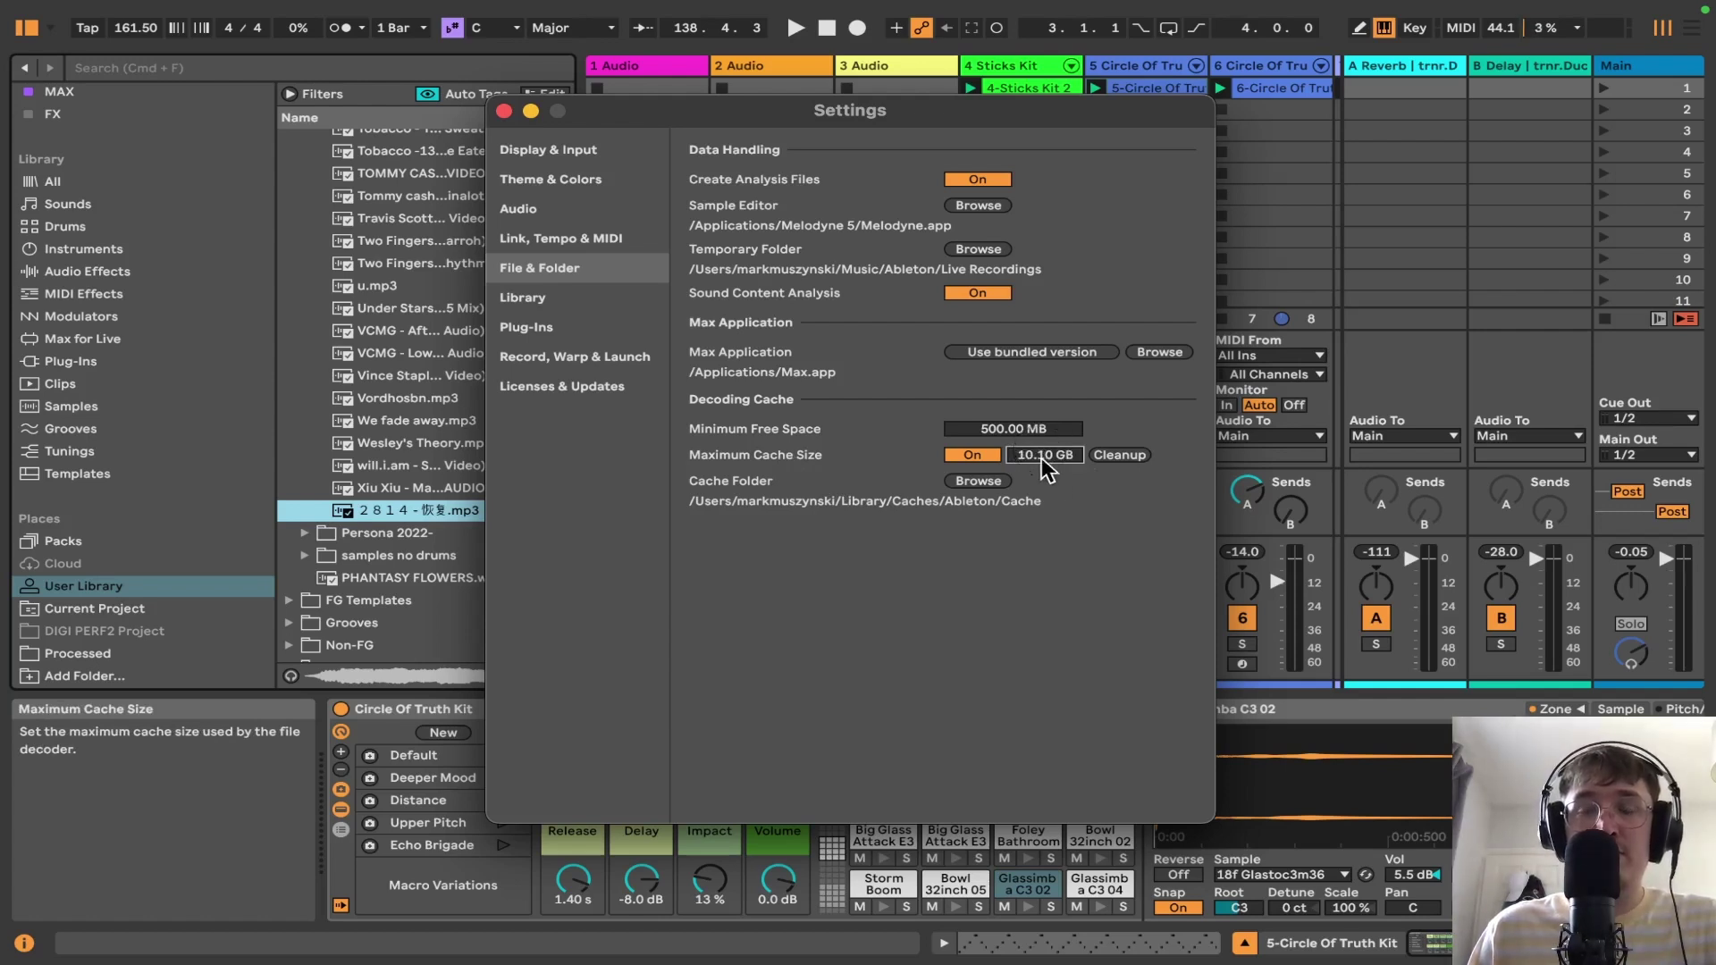
left_click(973, 455)
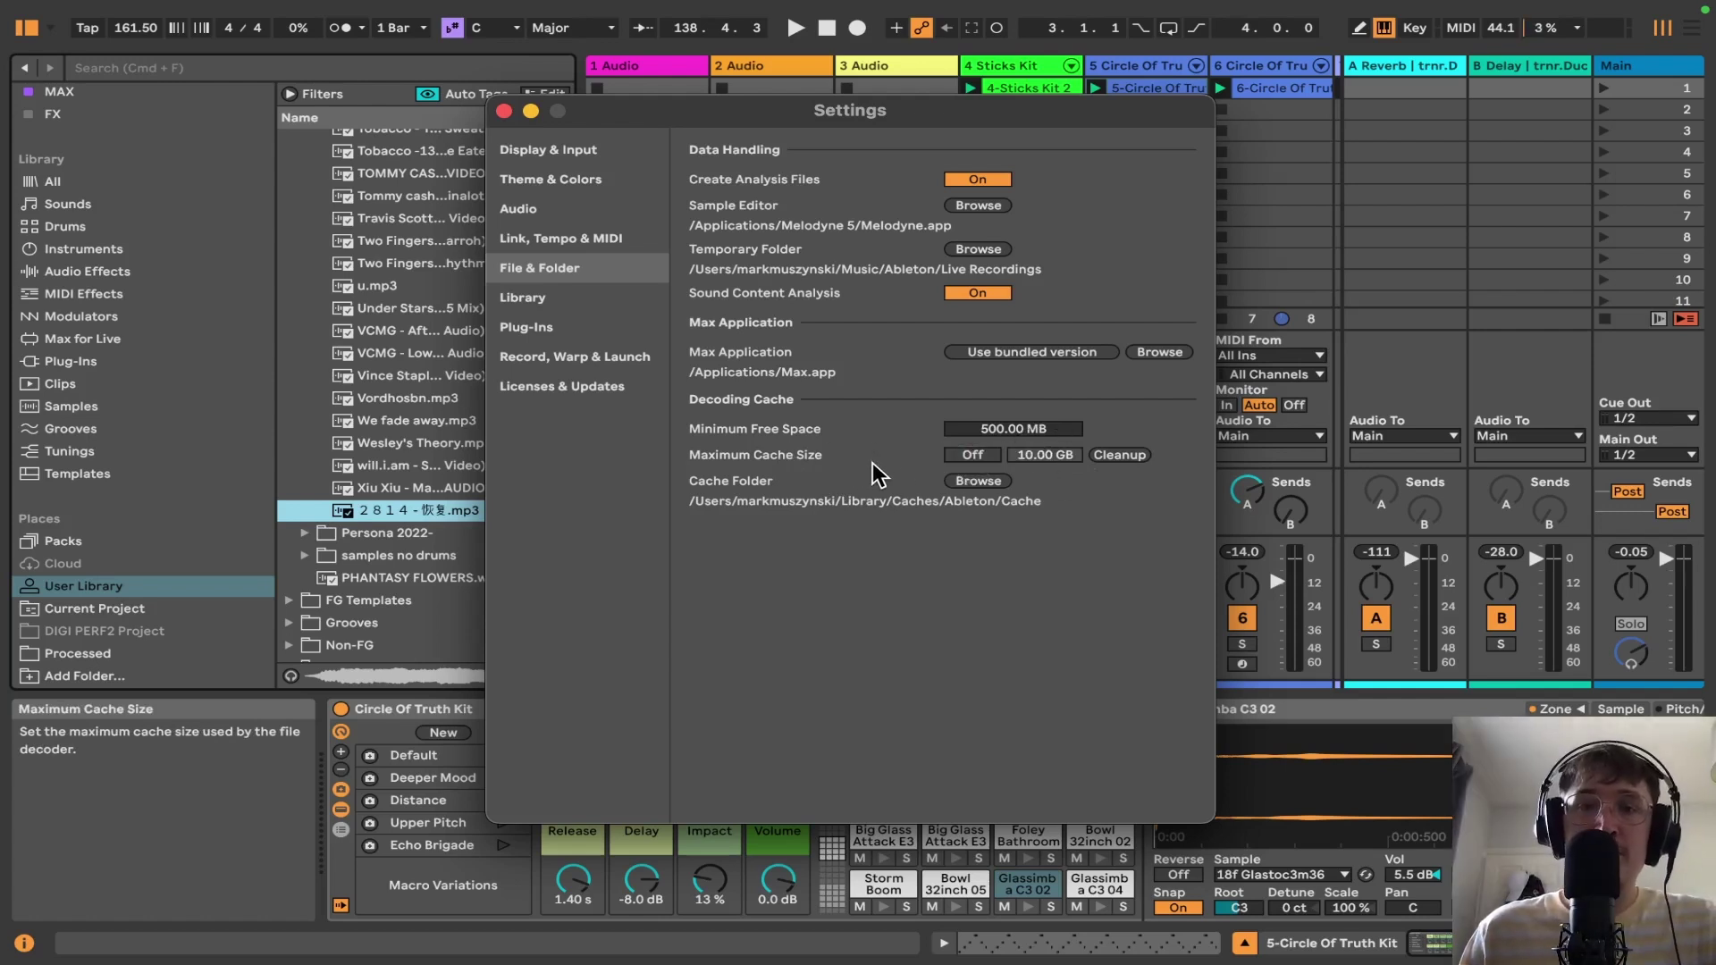